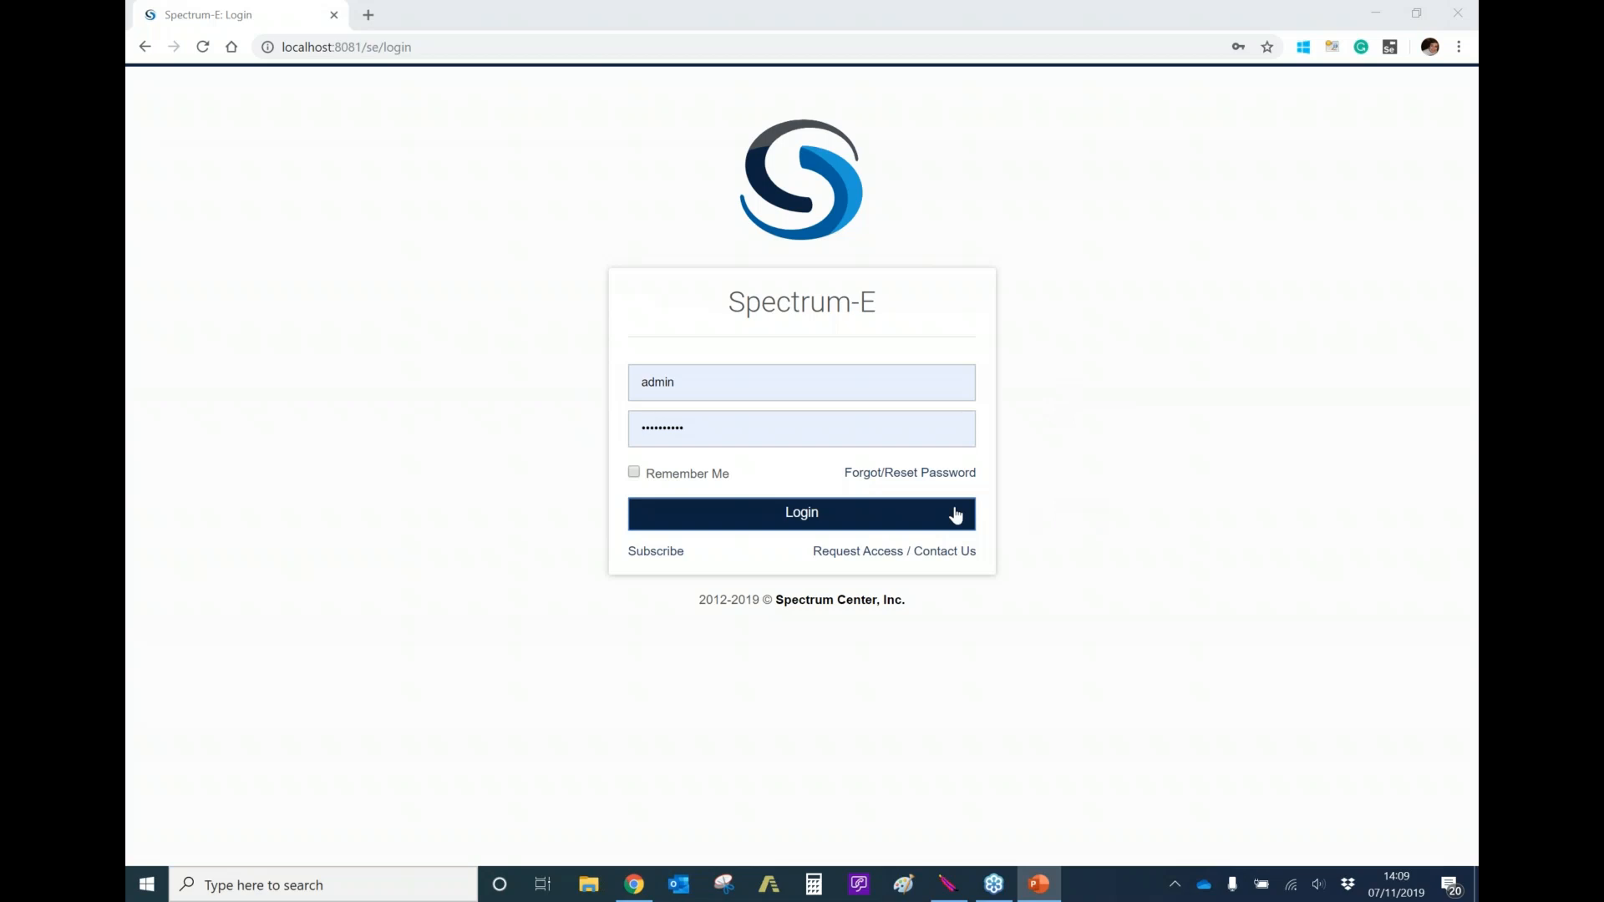
- Log in to Spectrum-E with the prefilled admin credentials and open the map
{"action": "left_click", "coordinate": [885, 516]}
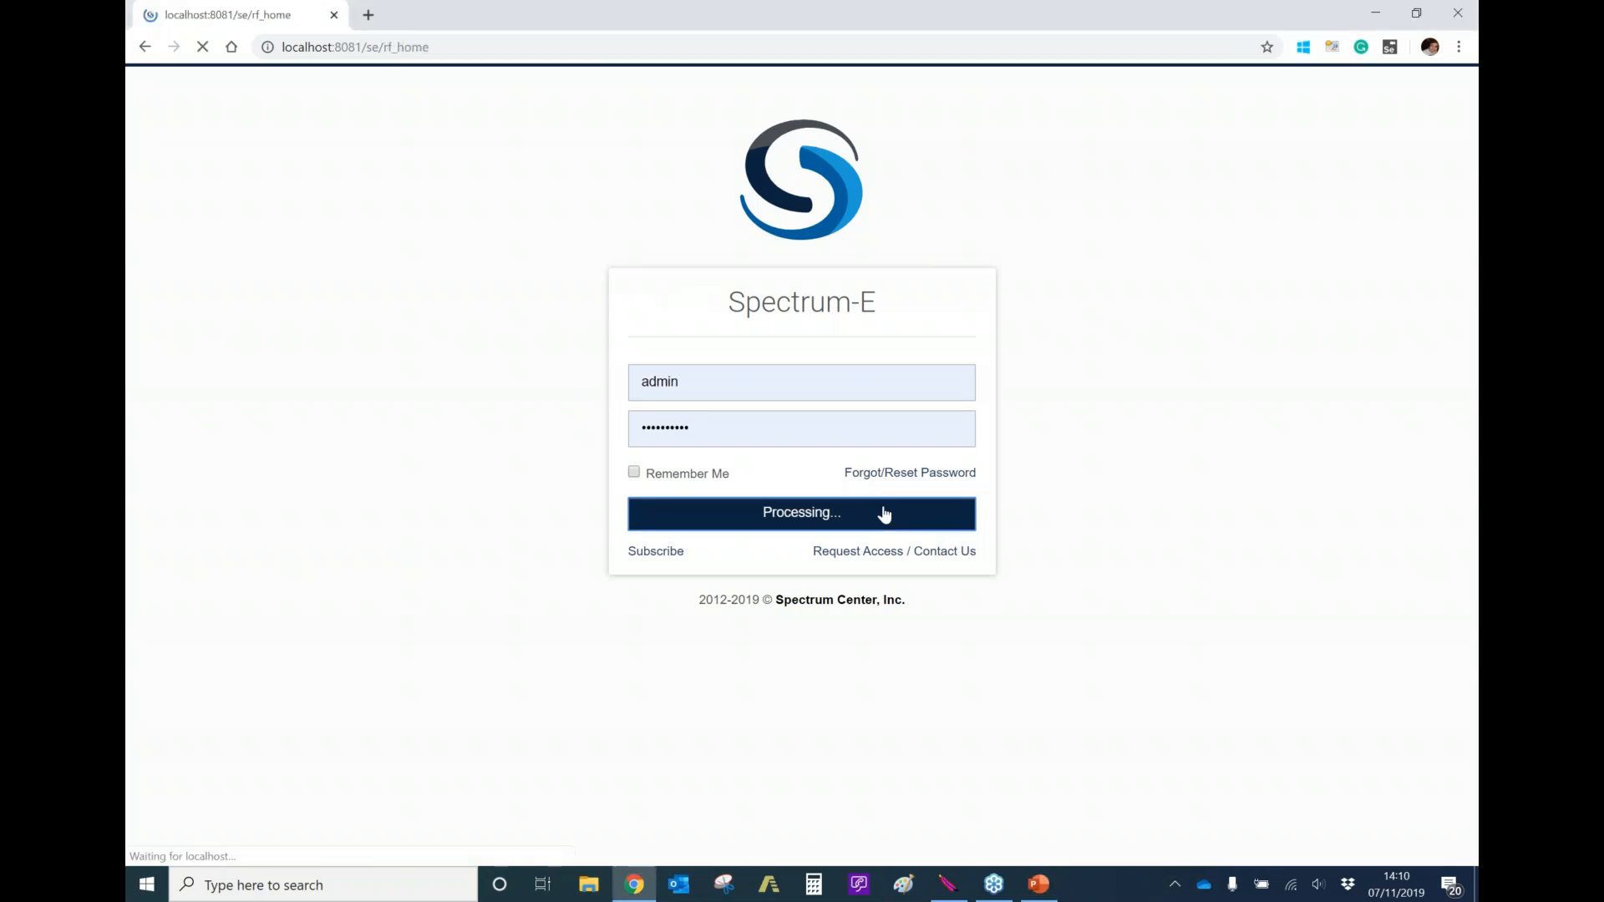
{"action": "left_click", "coordinate": [698, 81]}
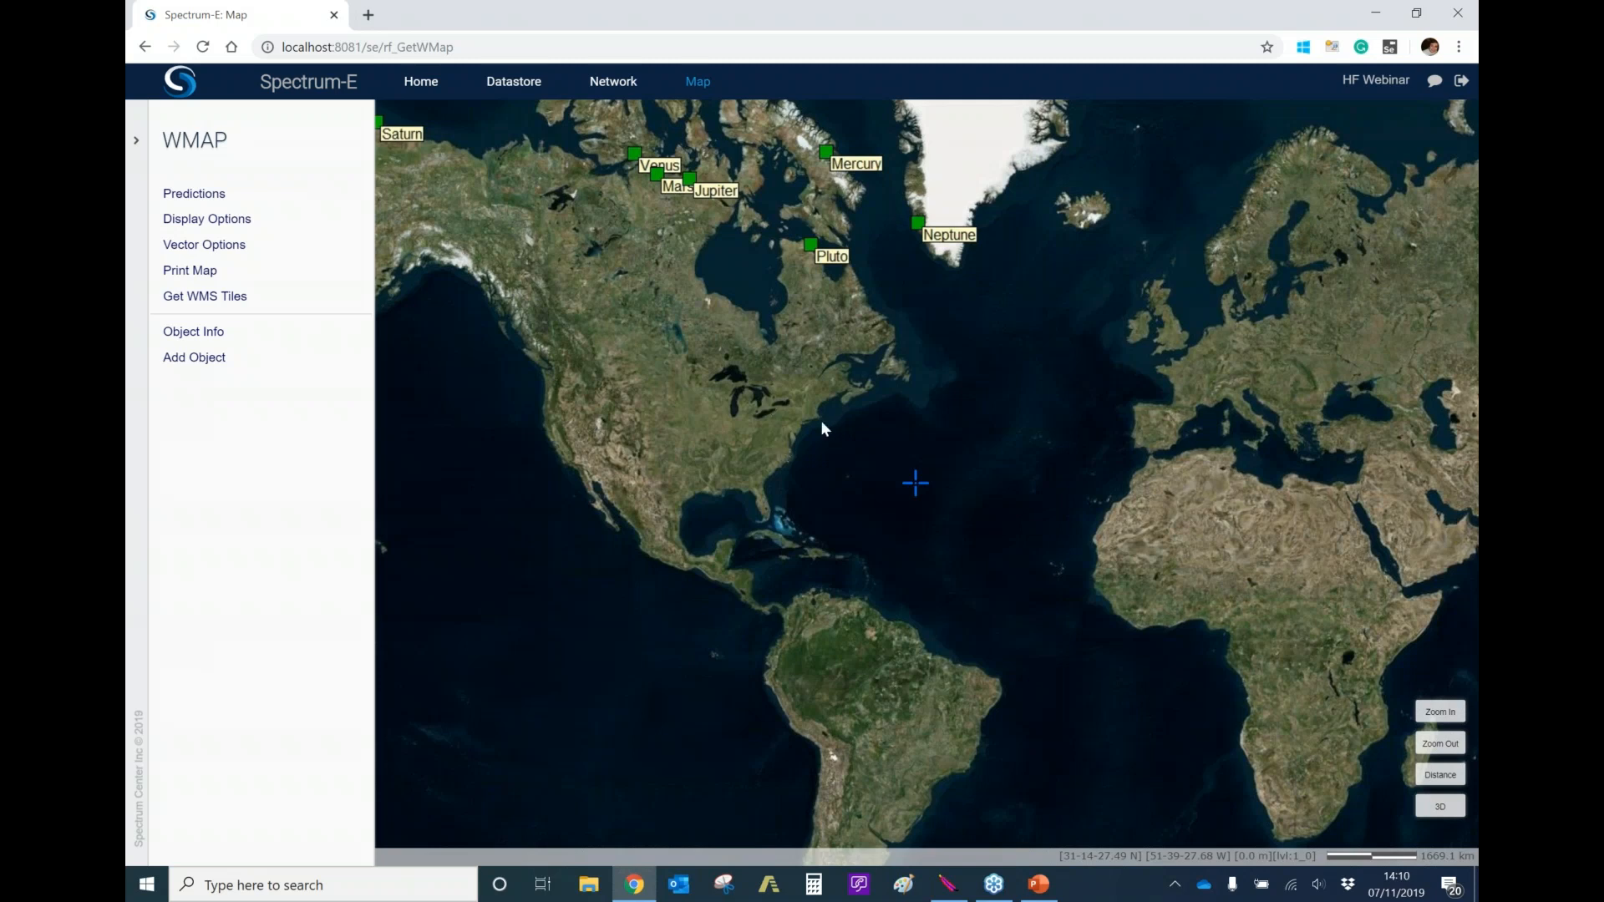
- Examine the satellite map and the HF station locations from North America across Asia to Europe
{"action": "scroll", "coordinate": [925, 464], "scroll_direction": "up", "scroll_amount": 1}
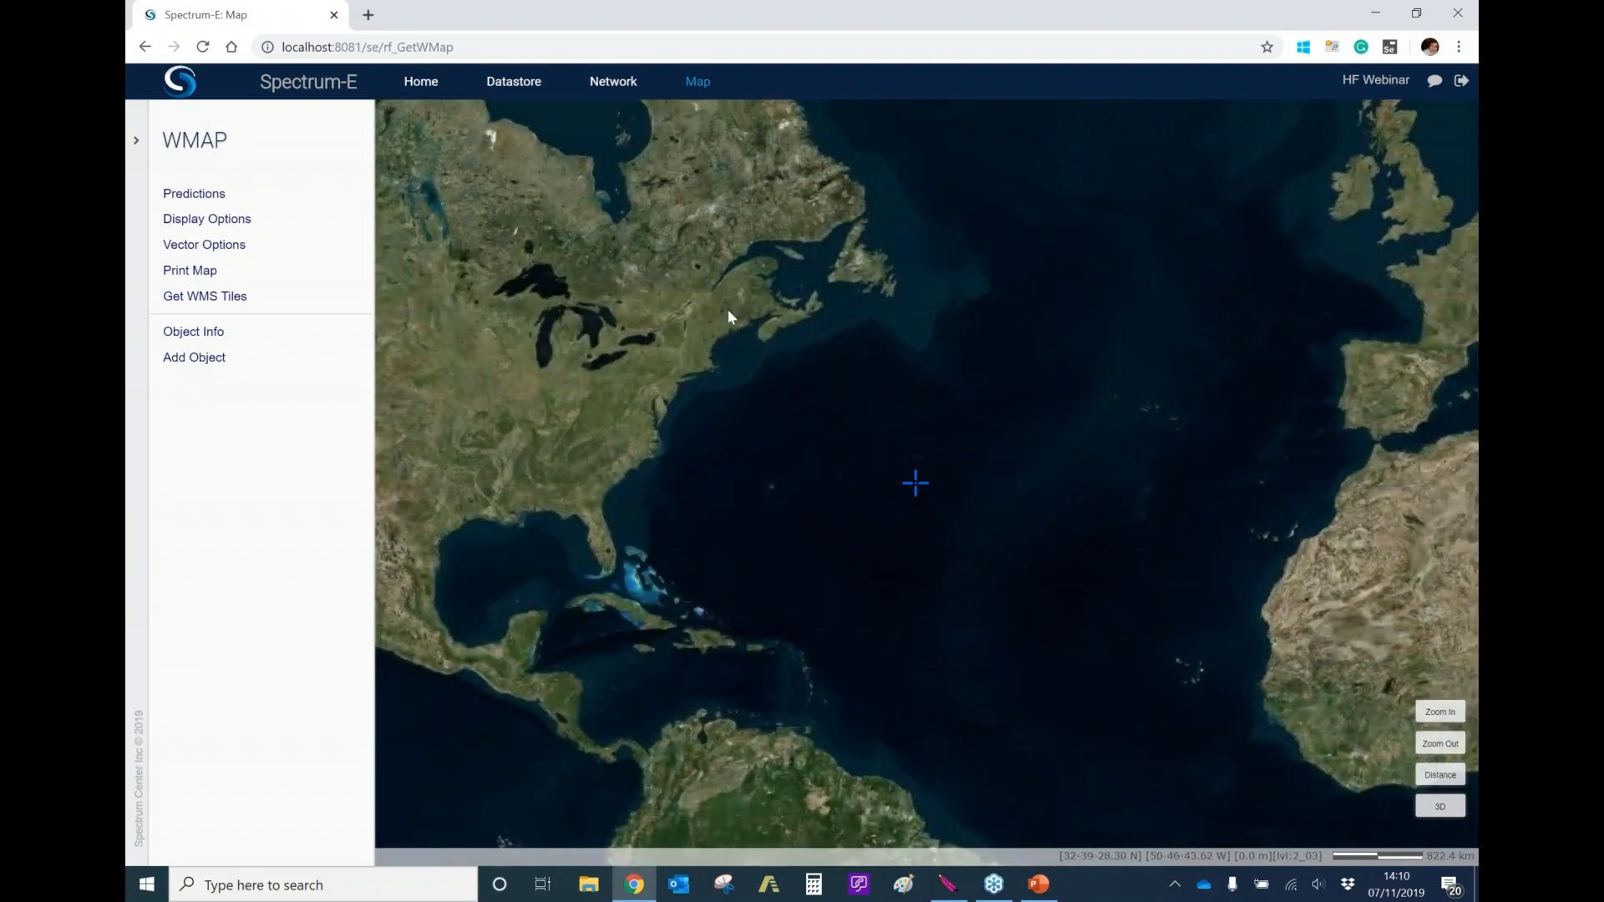
{"action": "left_click_drag", "start_coordinate": [726, 315], "coordinate": [1006, 539]}
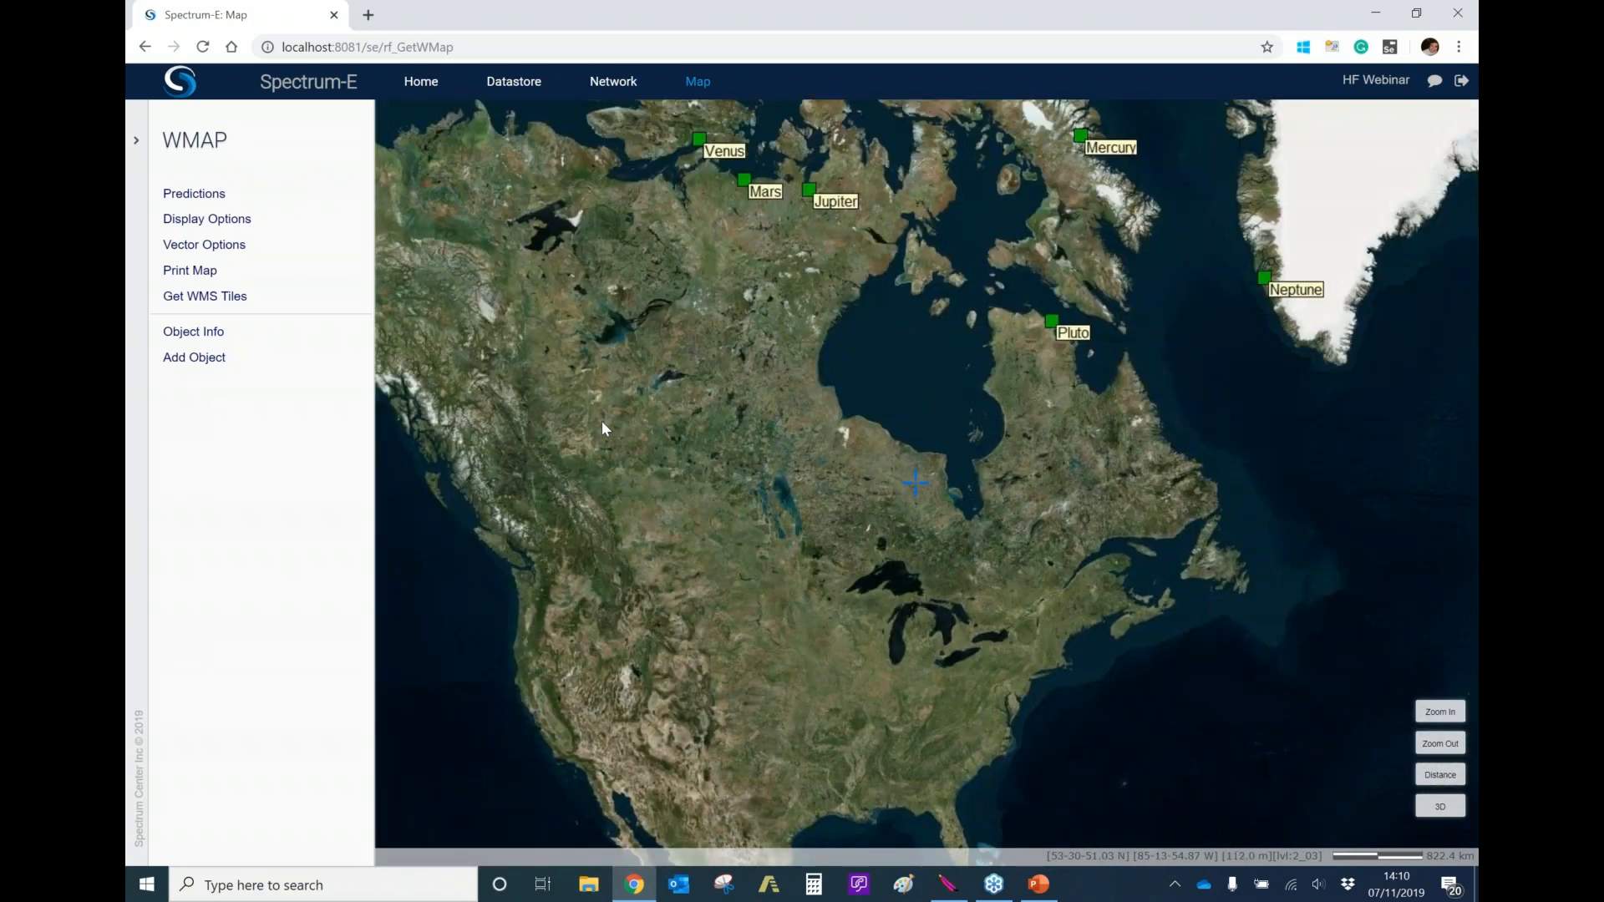
{"action": "left_click_drag", "start_coordinate": [602, 419], "coordinate": [1003, 441]}
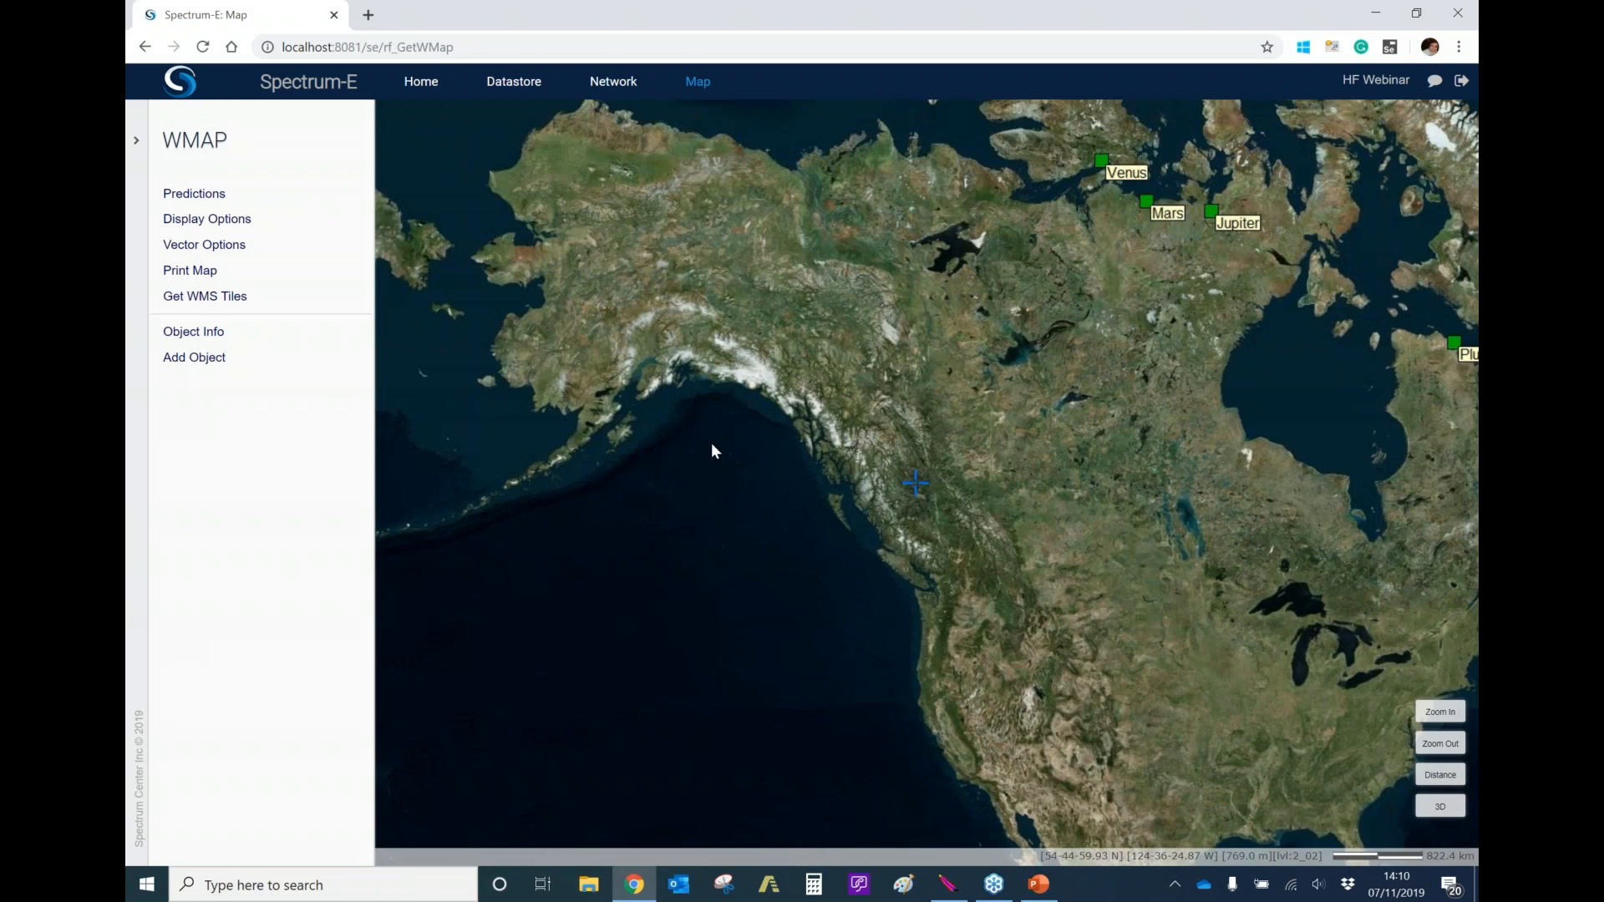
{"action": "left_click_drag", "start_coordinate": [595, 437], "coordinate": [1035, 476]}
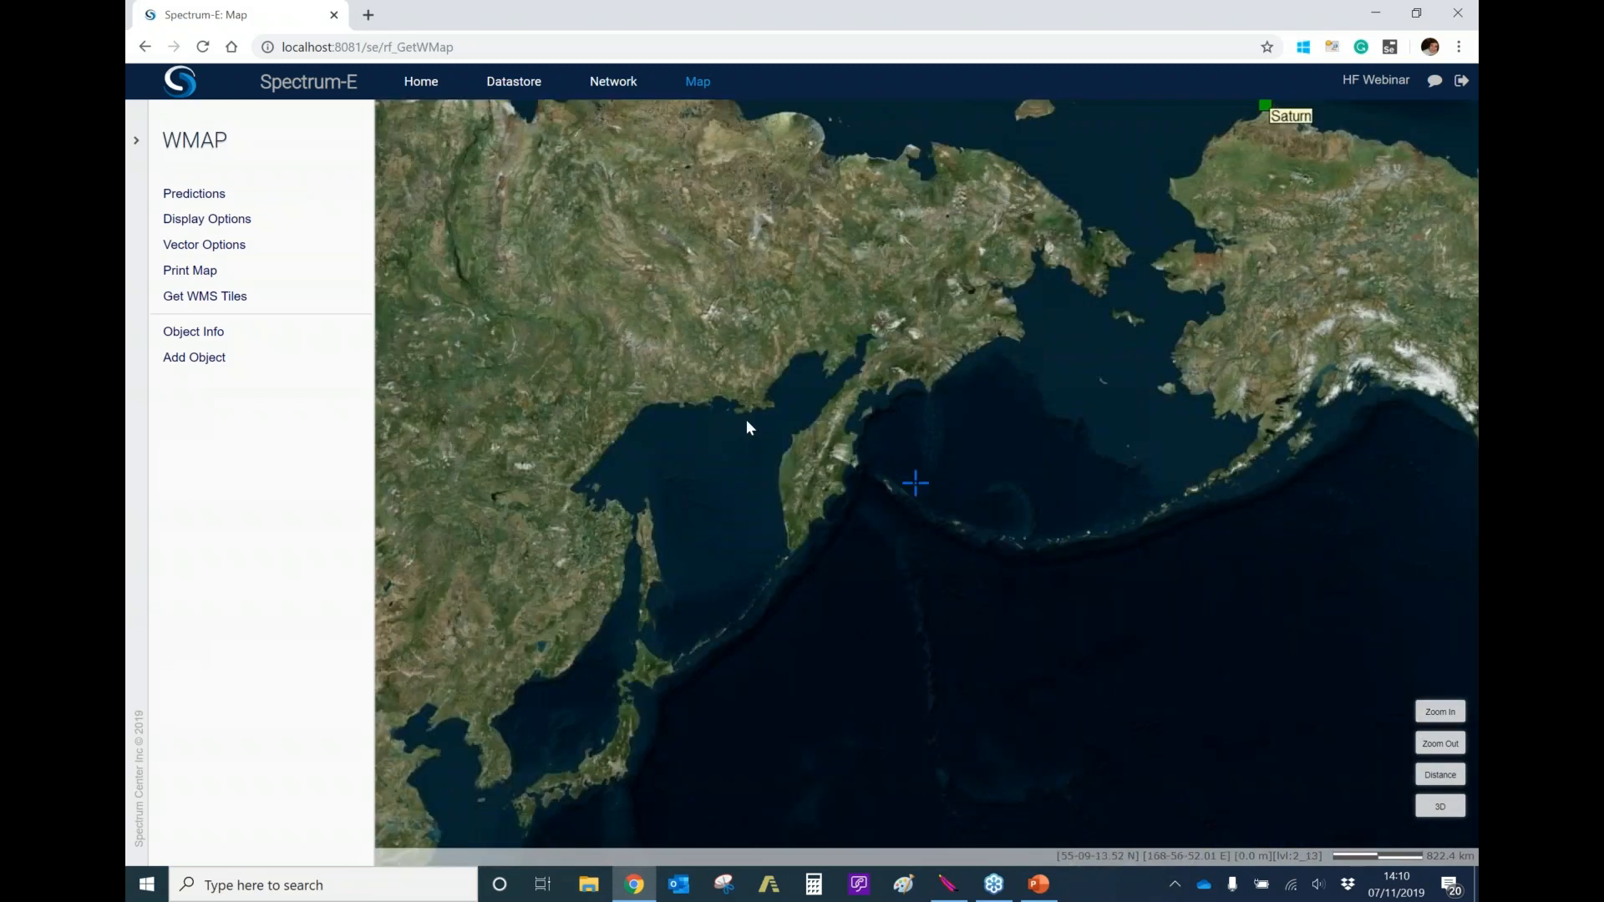
{"action": "left_click_drag", "start_coordinate": [870, 419], "coordinate": [1279, 422]}
{"action": "left_click_drag", "start_coordinate": [684, 389], "coordinate": [778, 404]}
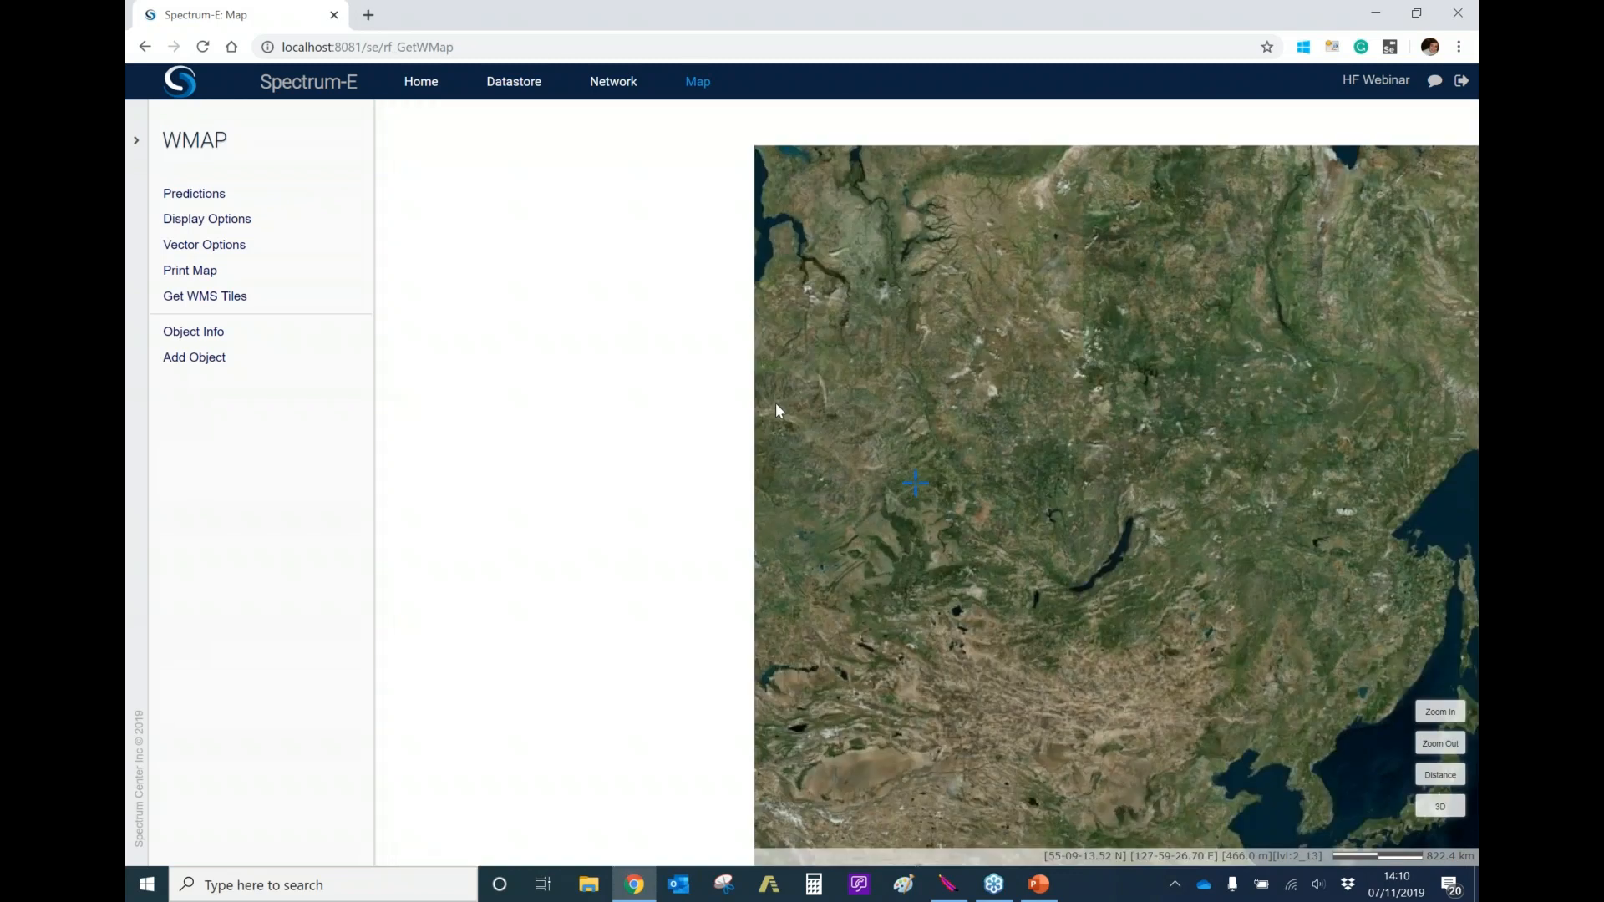
{"action": "left_click_drag", "start_coordinate": [901, 402], "coordinate": [1413, 422]}
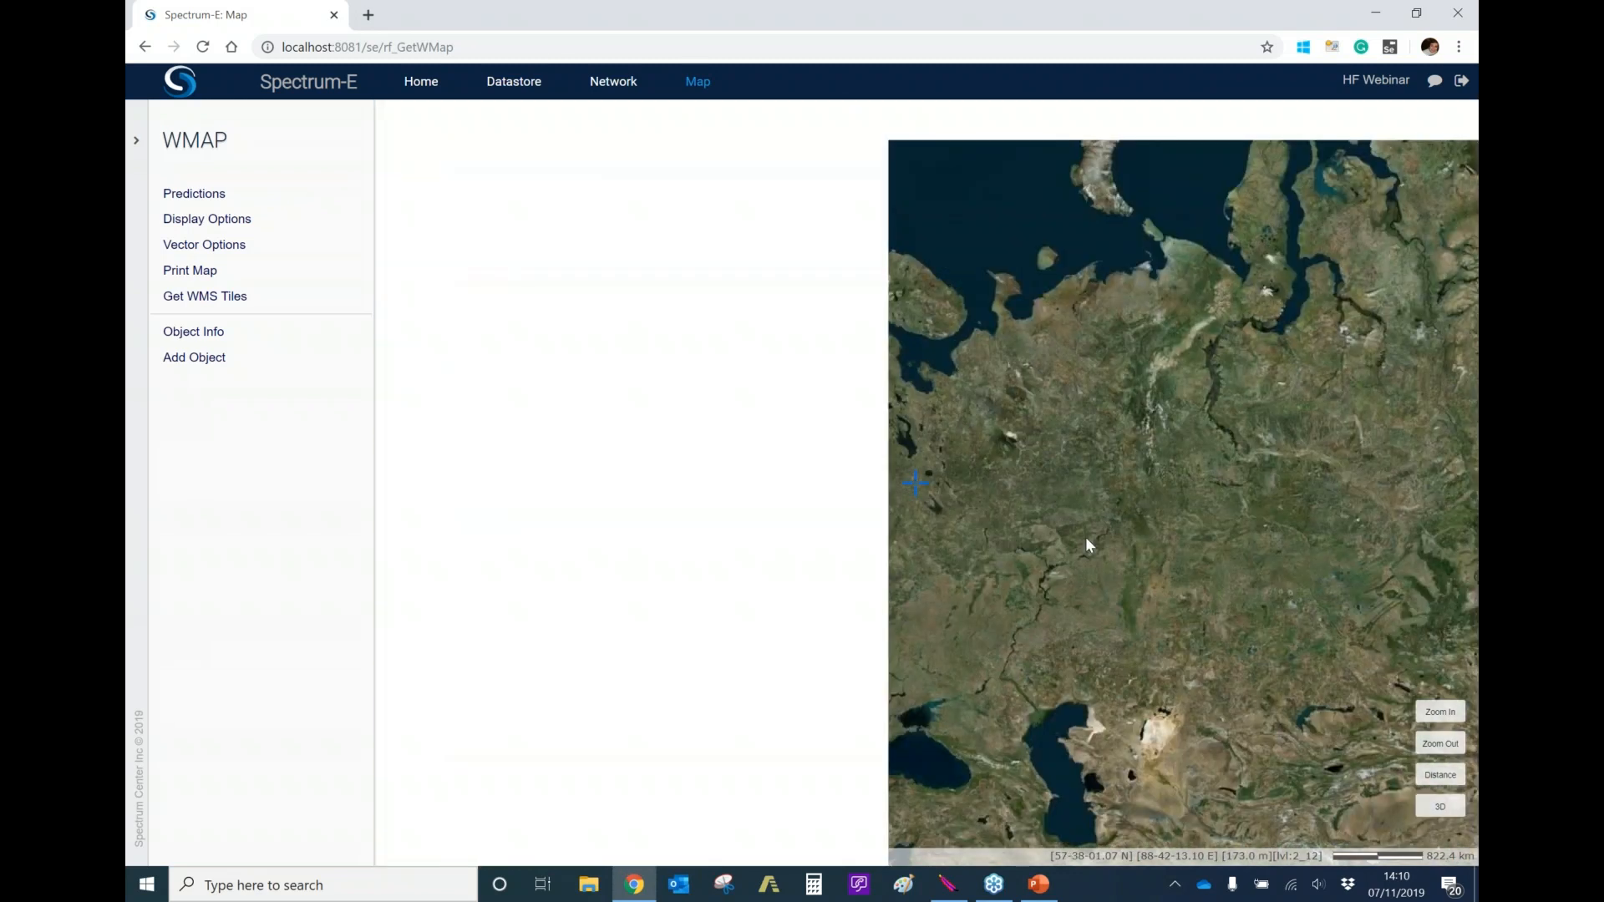
{"action": "left_click_drag", "start_coordinate": [501, 489], "coordinate": [945, 501]}
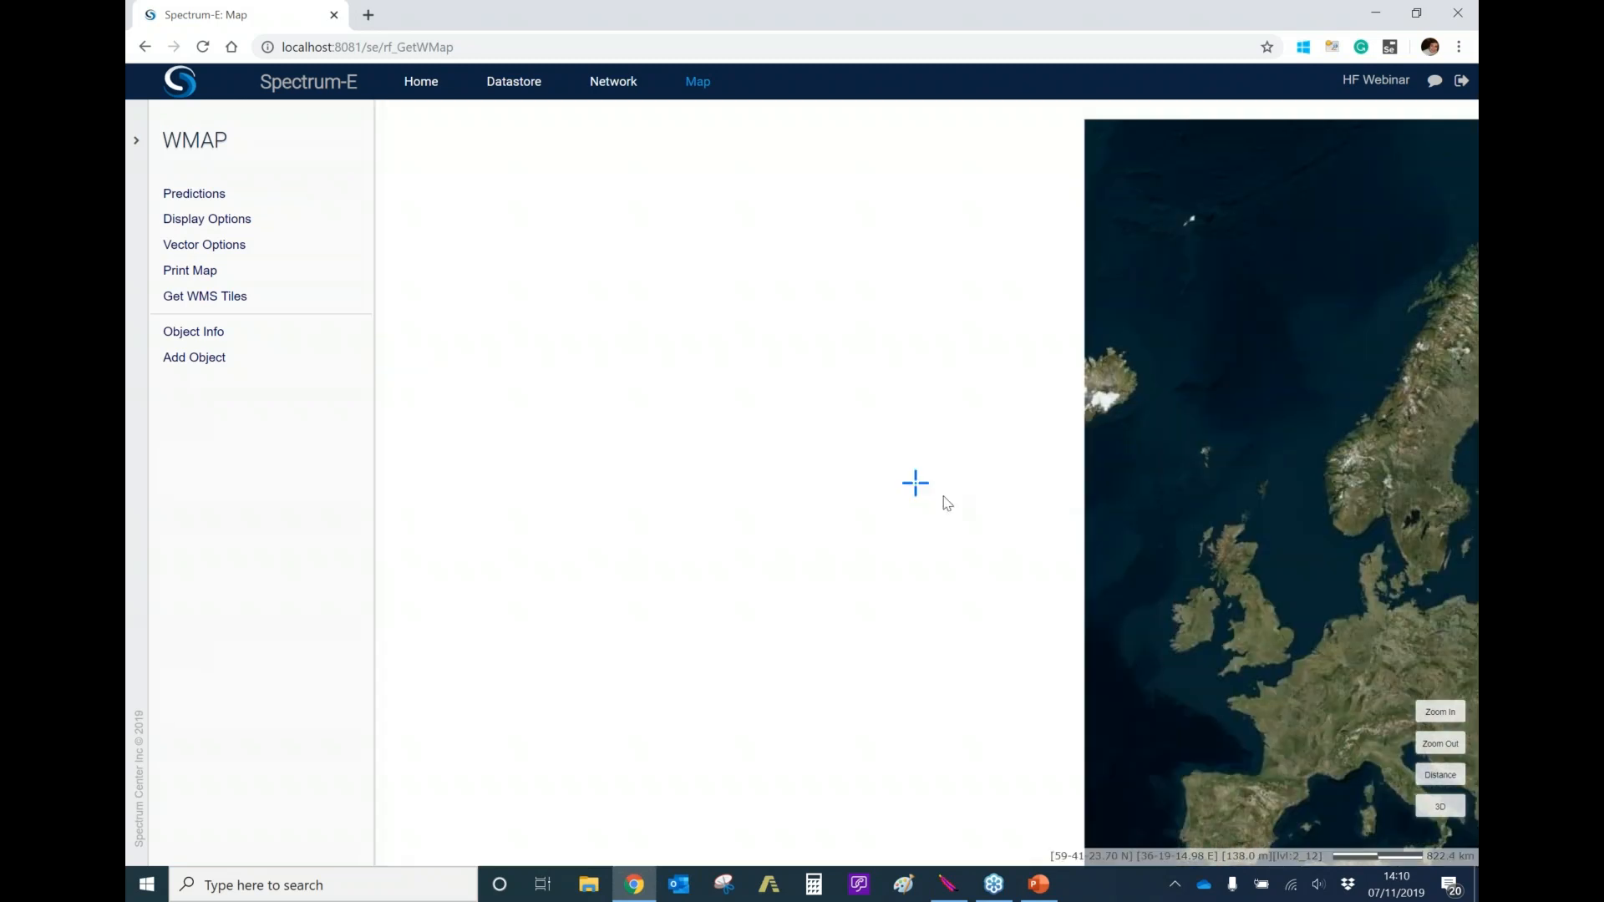
{"action": "left_click_drag", "start_coordinate": [791, 475], "coordinate": [1298, 497]}
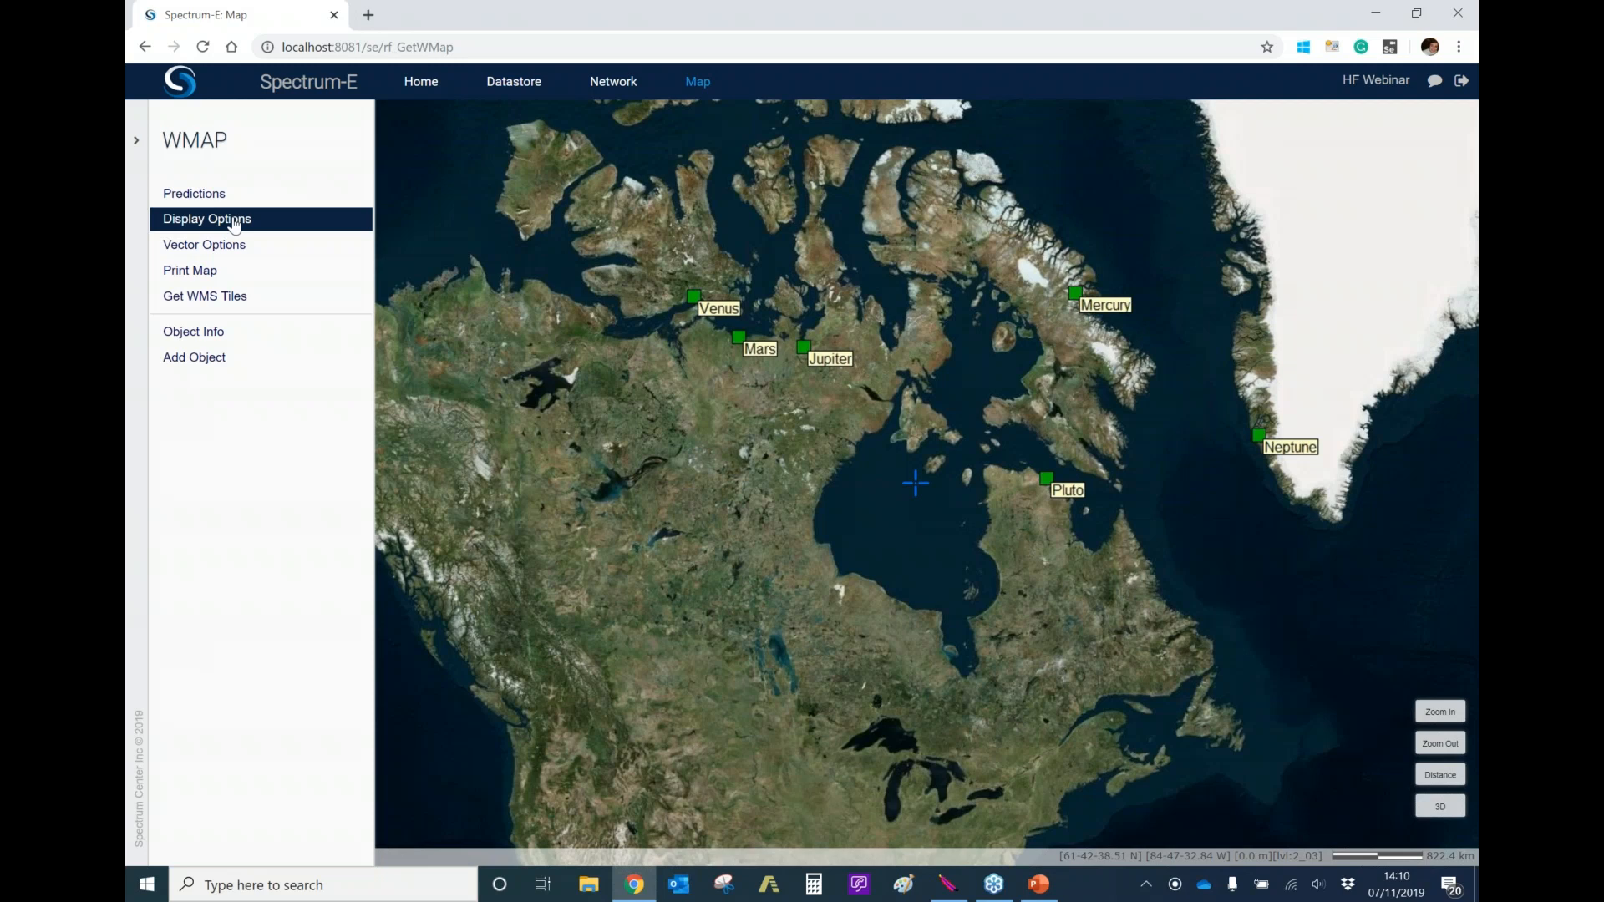
- Set the map background to Conductivity RG2 in the display options and update the map
{"action": "left_click", "coordinate": [258, 226]}
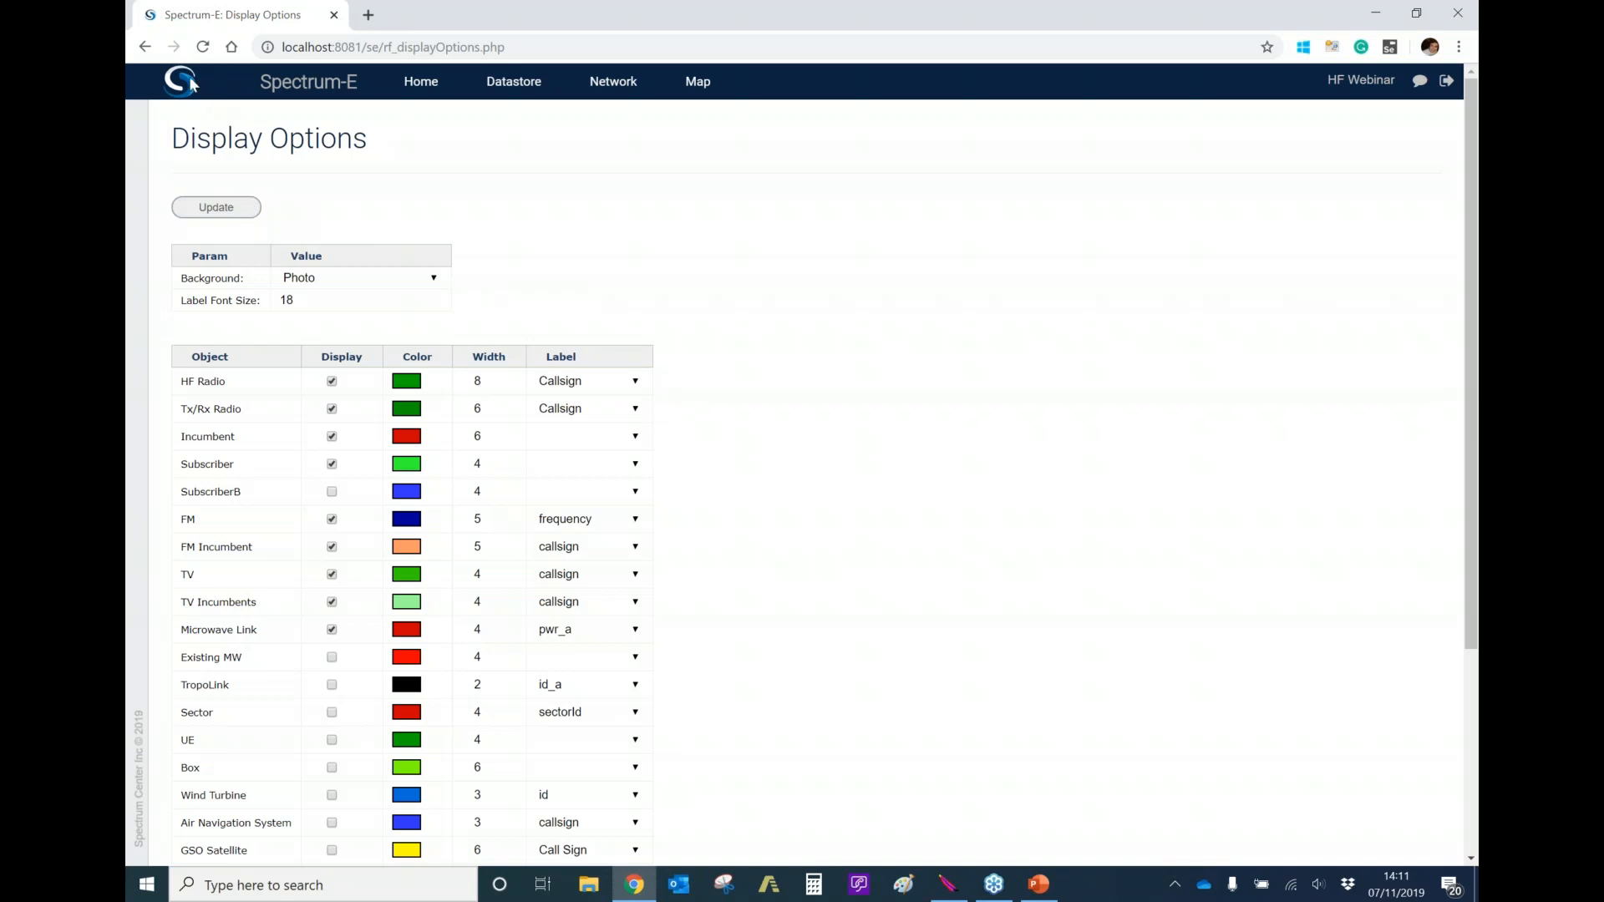
{"action": "left_click", "coordinate": [342, 279]}
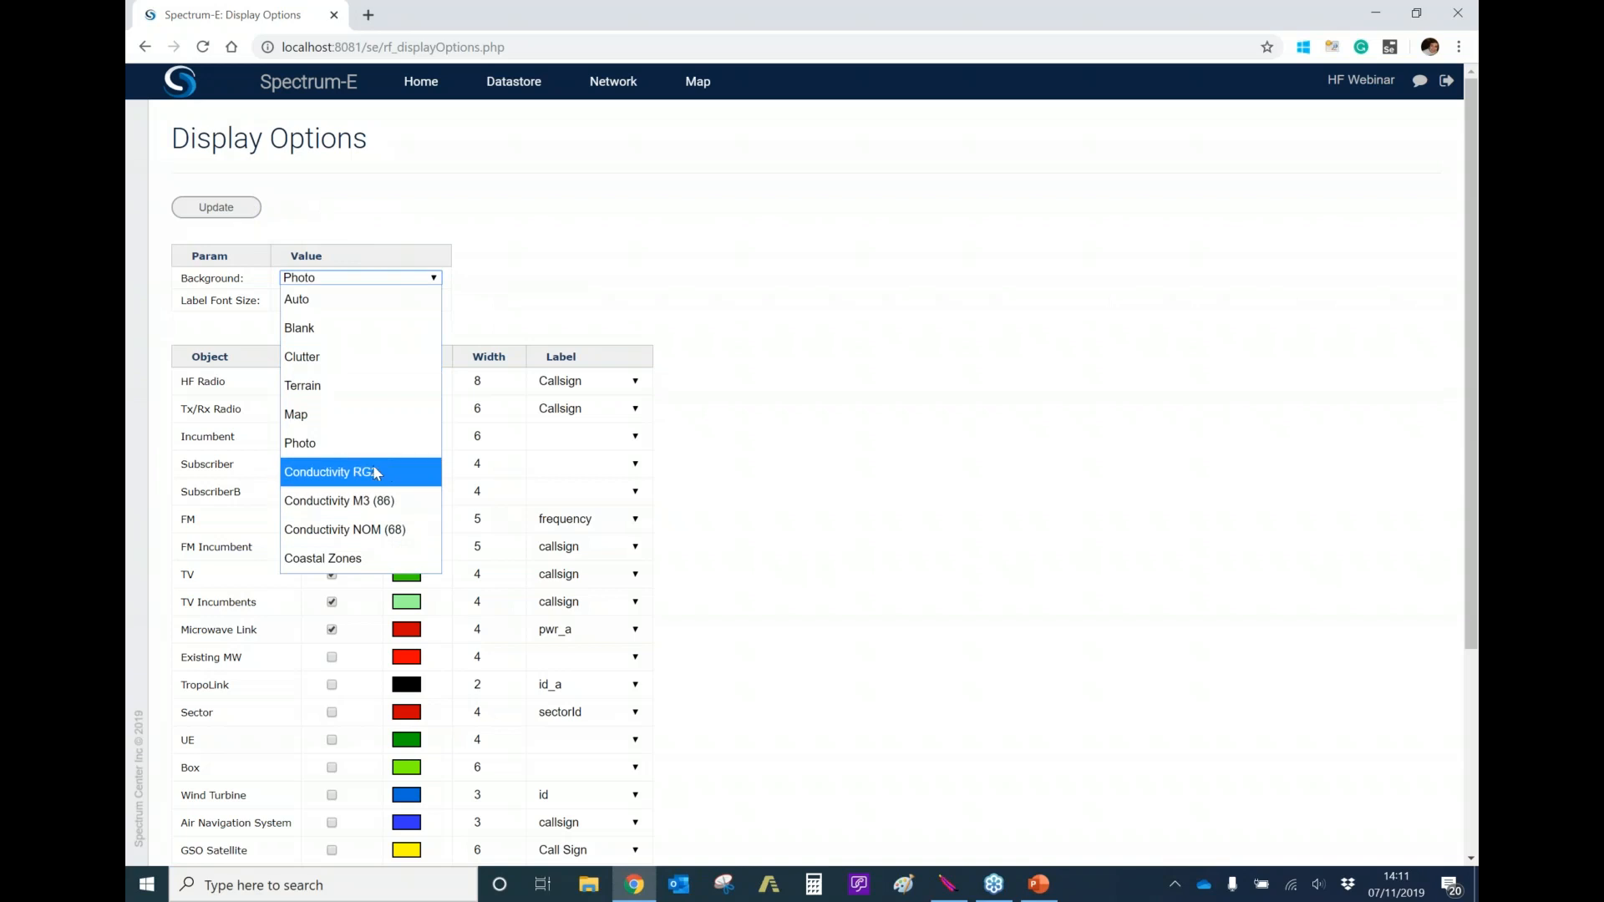
{"action": "left_click", "coordinate": [395, 475]}
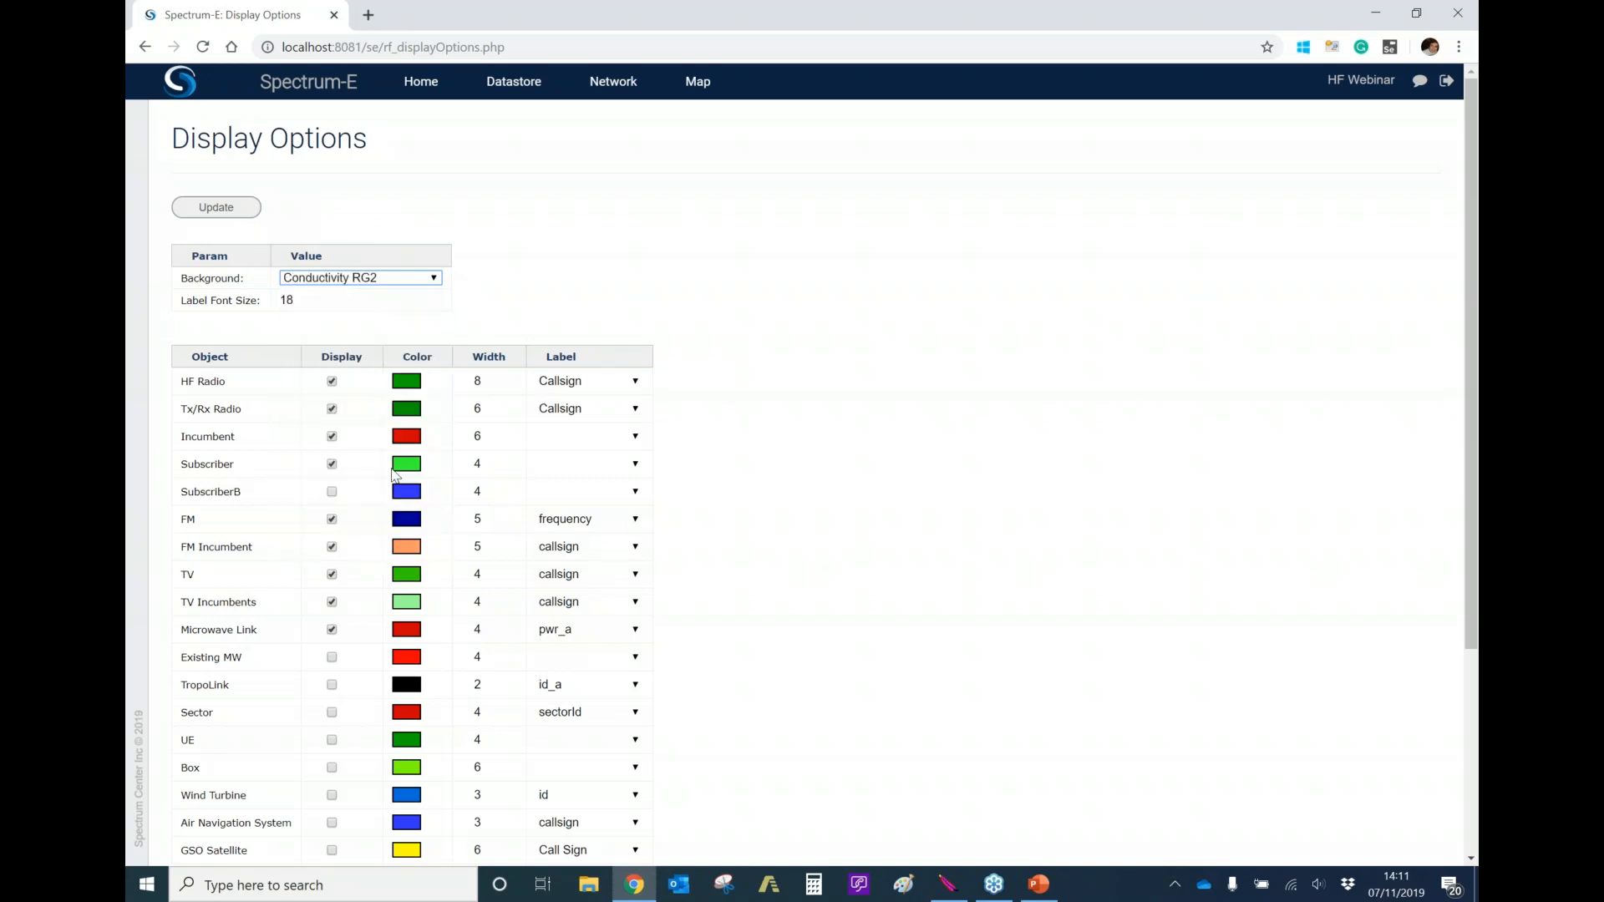
{"action": "left_click", "coordinate": [216, 209]}
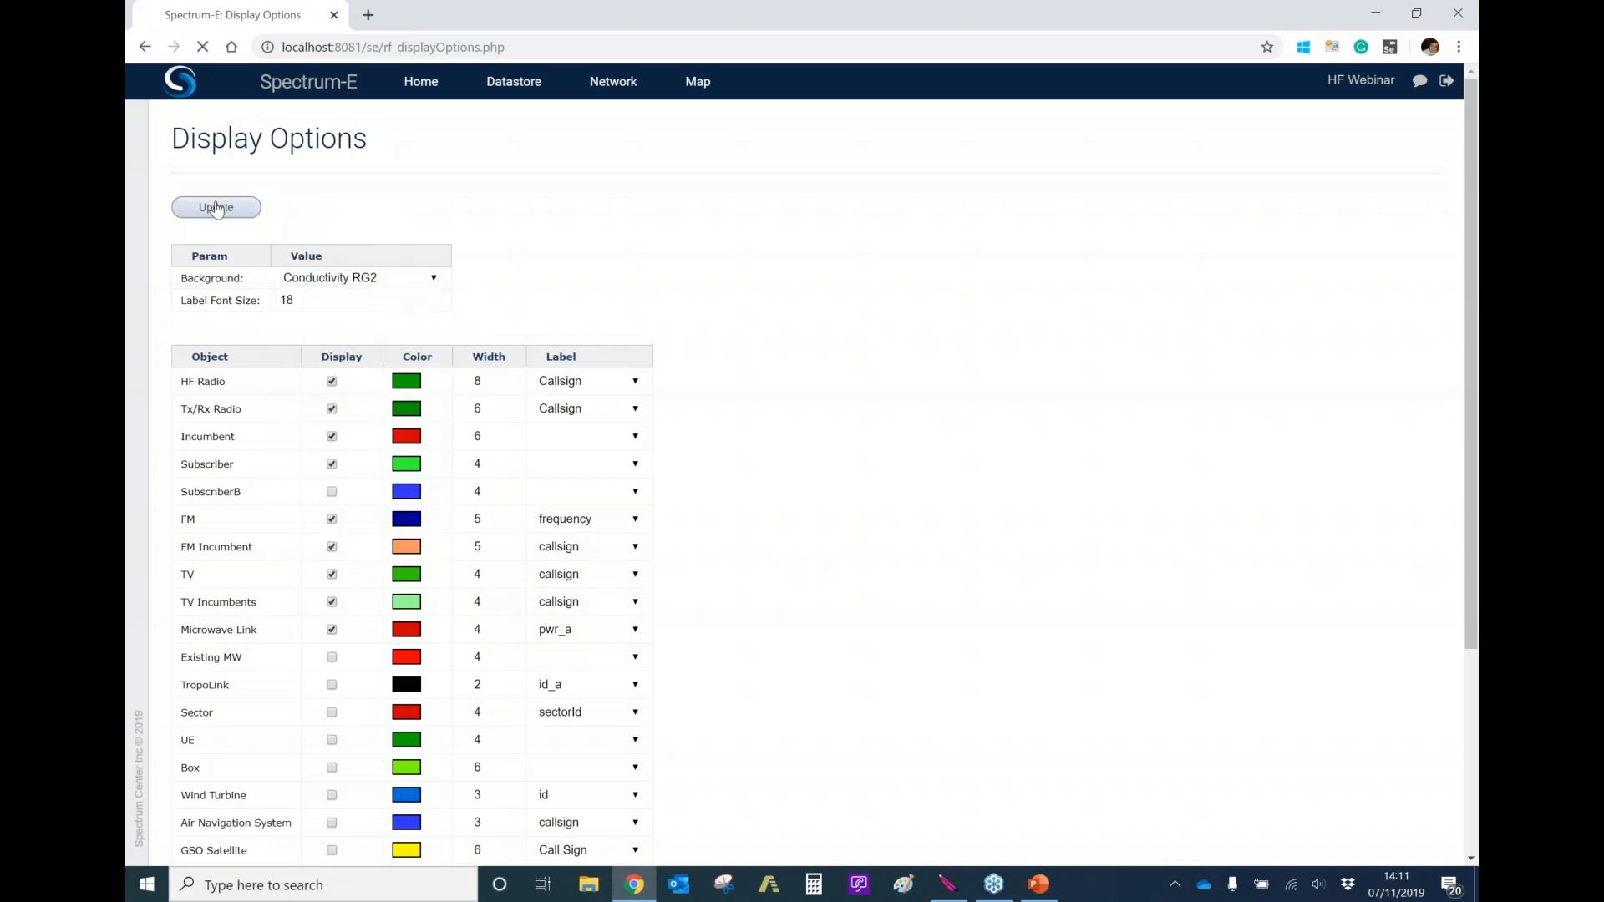
- Examine the ground conductivity map worldwide and review the other available background layers, including Conductivity M3 (86), without changing the background
{"action": "scroll", "coordinate": [976, 544], "scroll_direction": "down", "scroll_amount": 1}
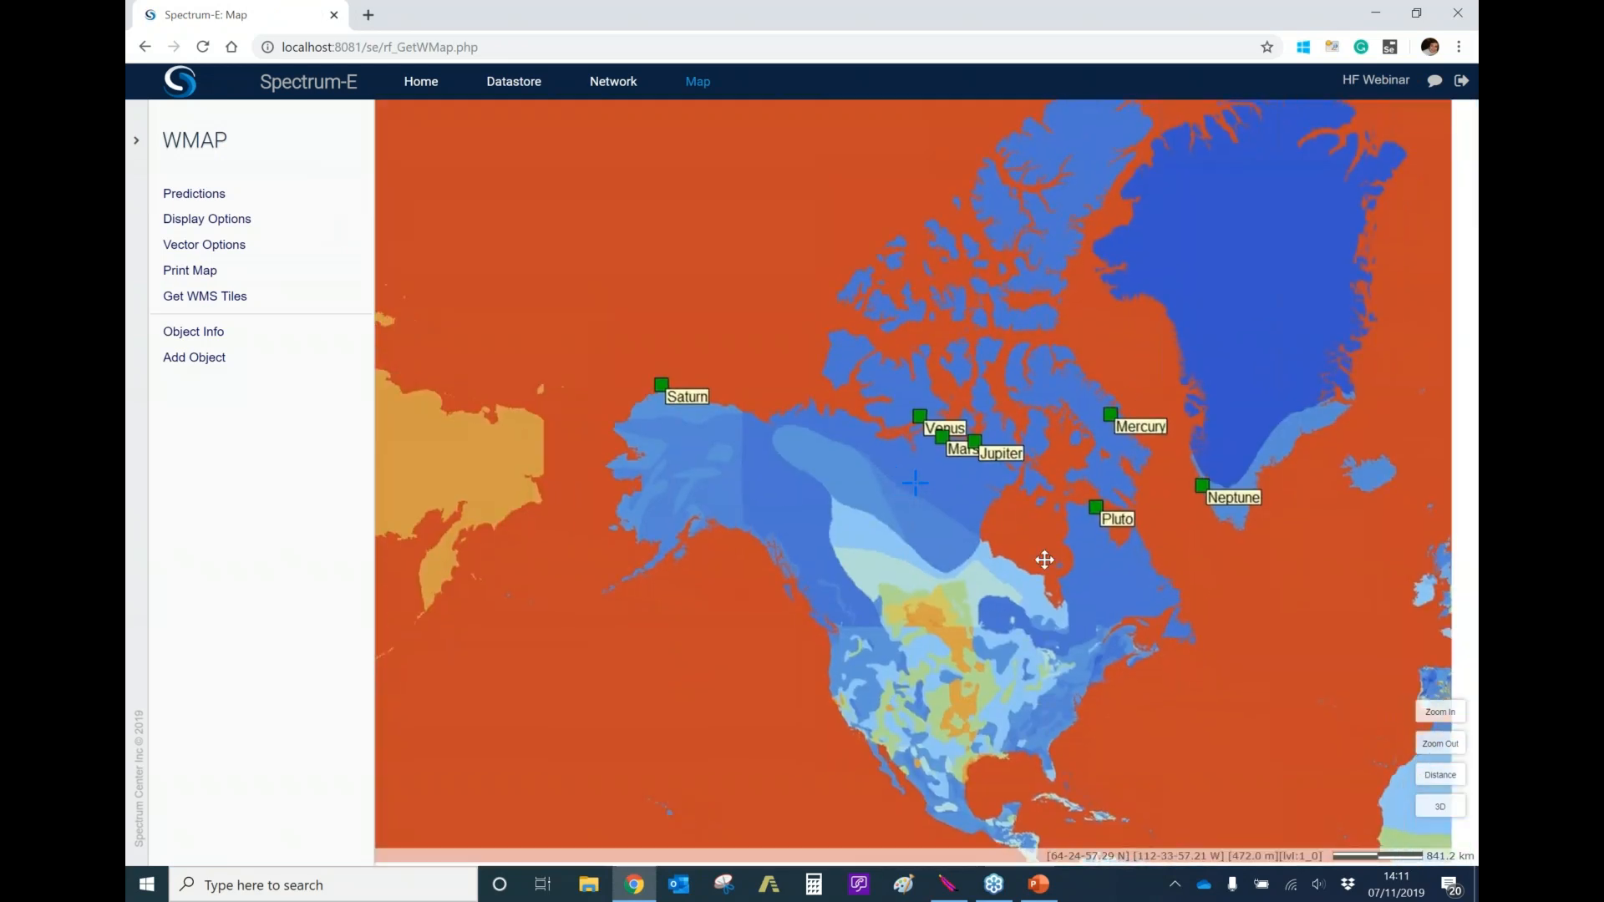
{"action": "left_click_drag", "start_coordinate": [1232, 585], "coordinate": [764, 524]}
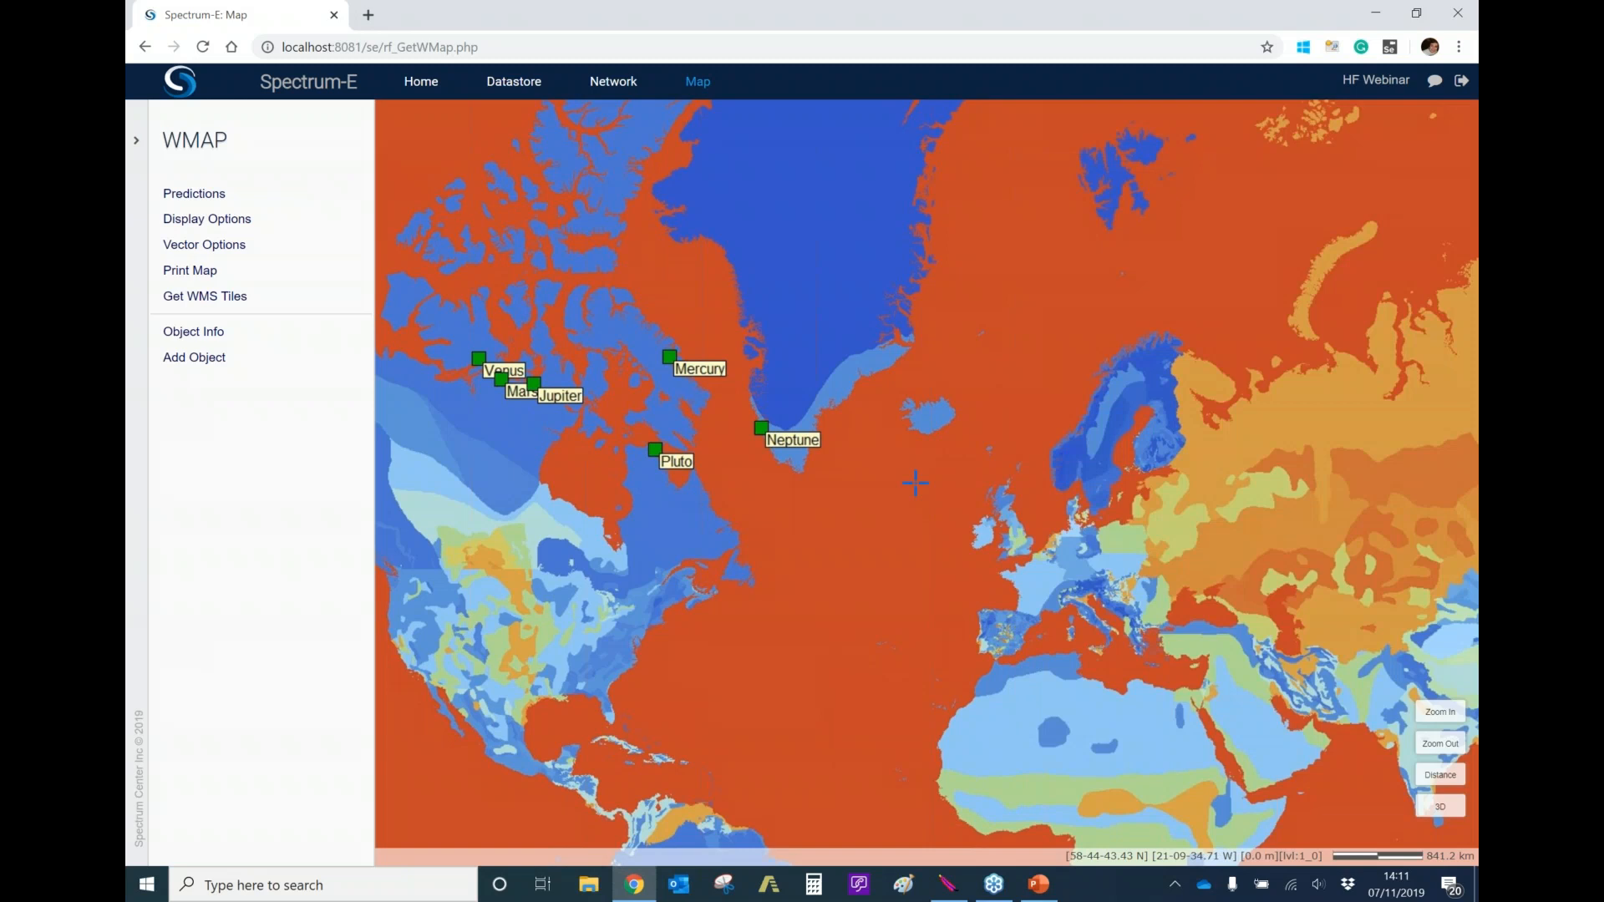
{"action": "left_click_drag", "start_coordinate": [927, 468], "coordinate": [500, 451]}
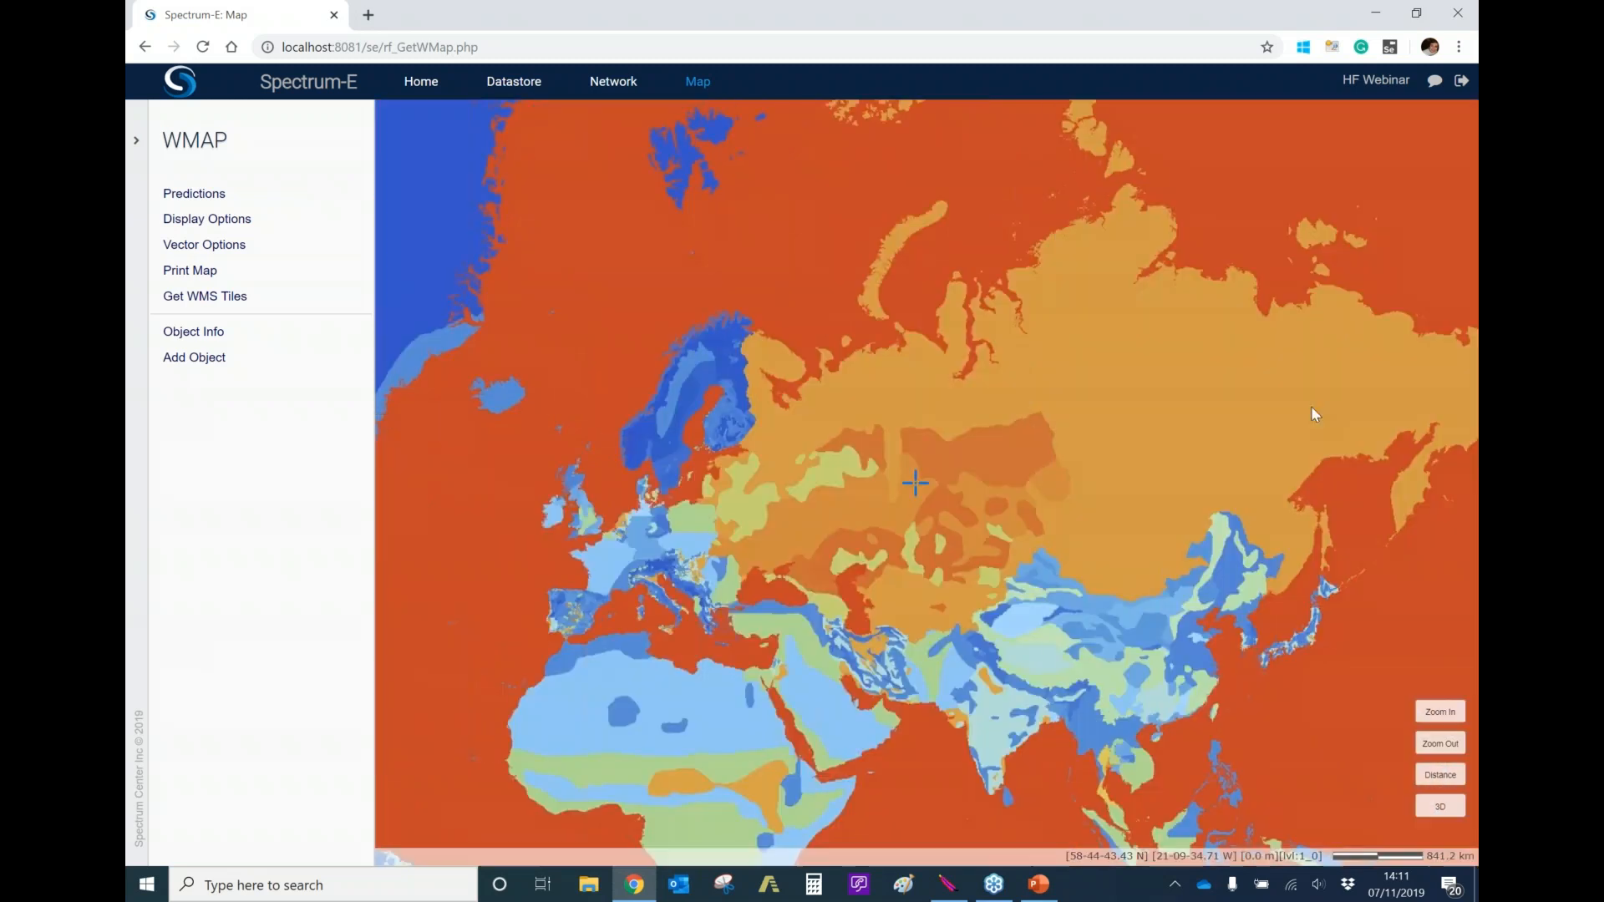
{"action": "left_click_drag", "start_coordinate": [1367, 419], "coordinate": [614, 428]}
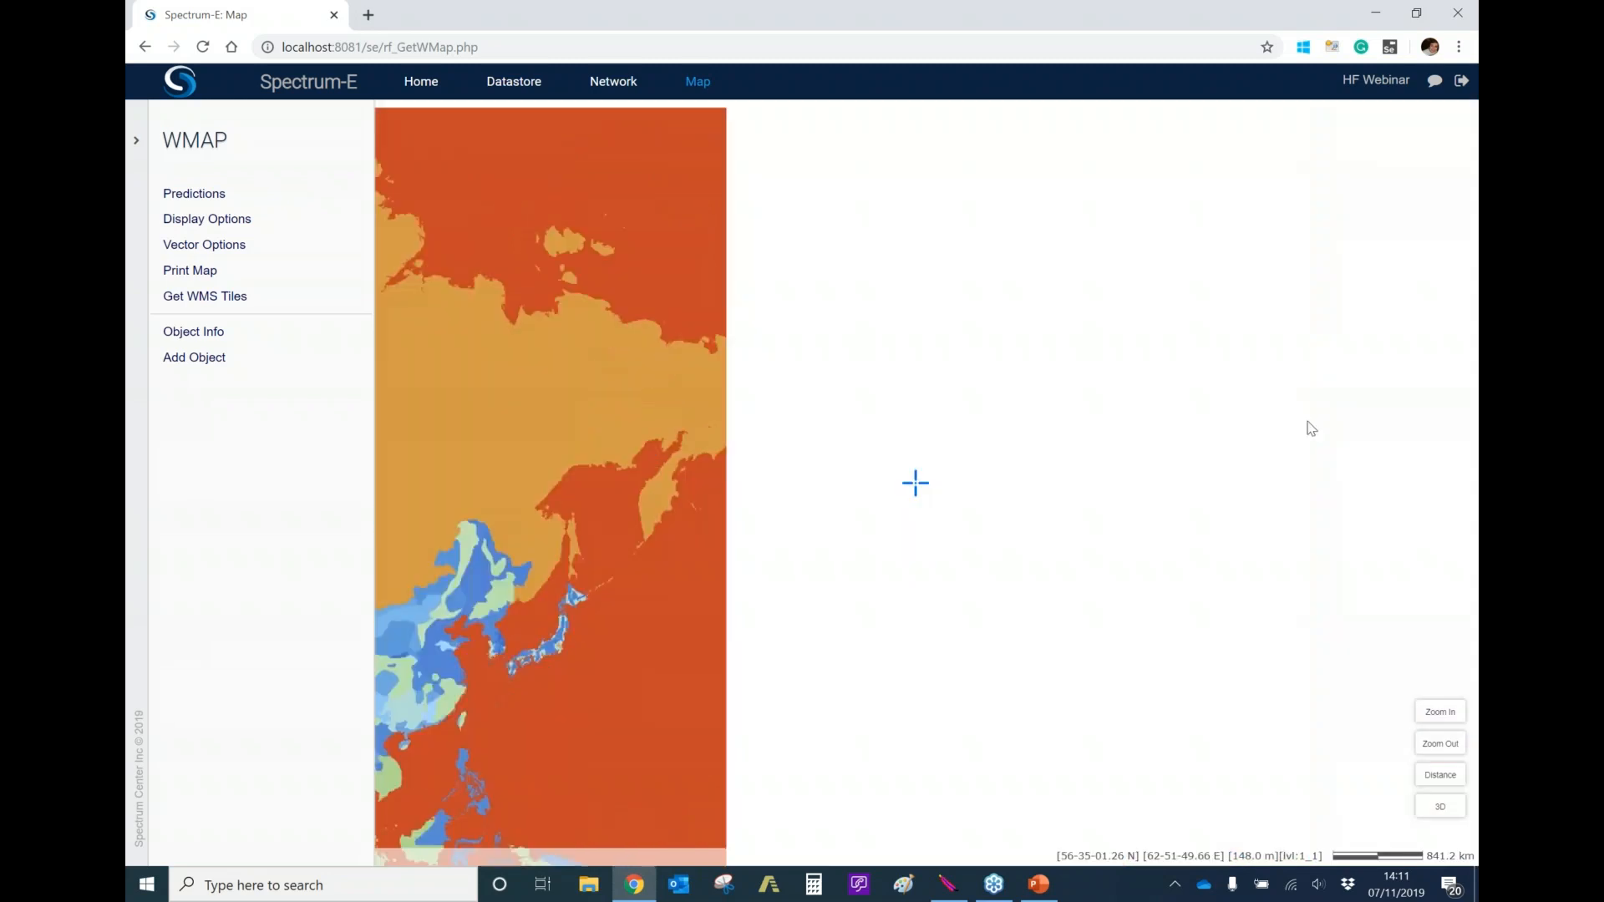
{"action": "left_click_drag", "start_coordinate": [1311, 430], "coordinate": [953, 420]}
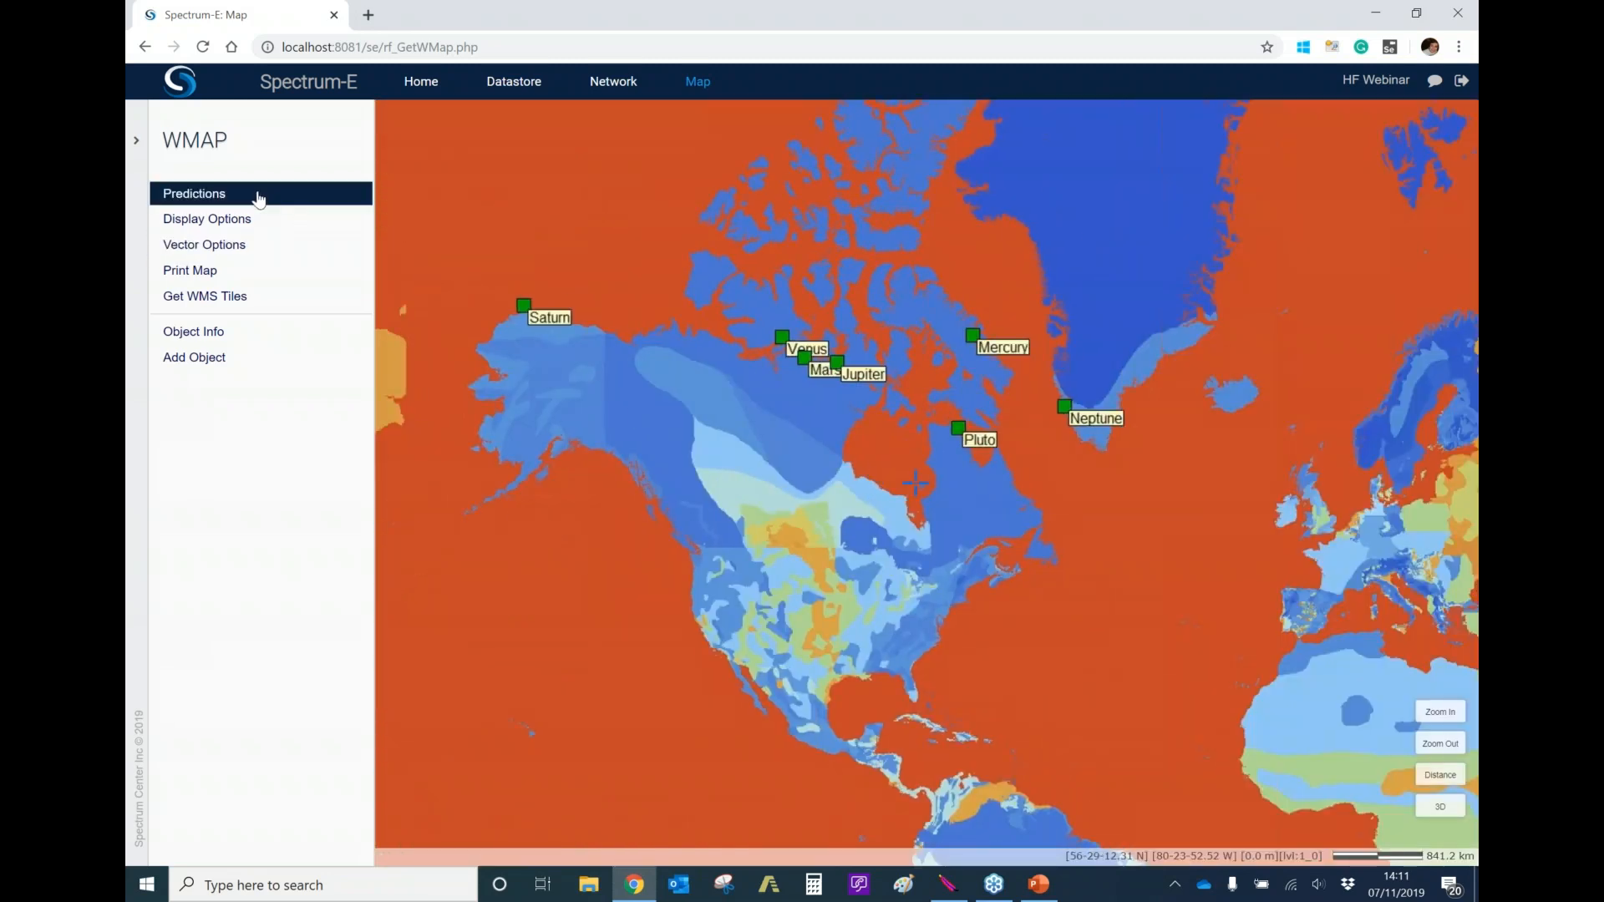
{"action": "left_click", "coordinate": [220, 224]}
{"action": "left_click", "coordinate": [359, 277]}
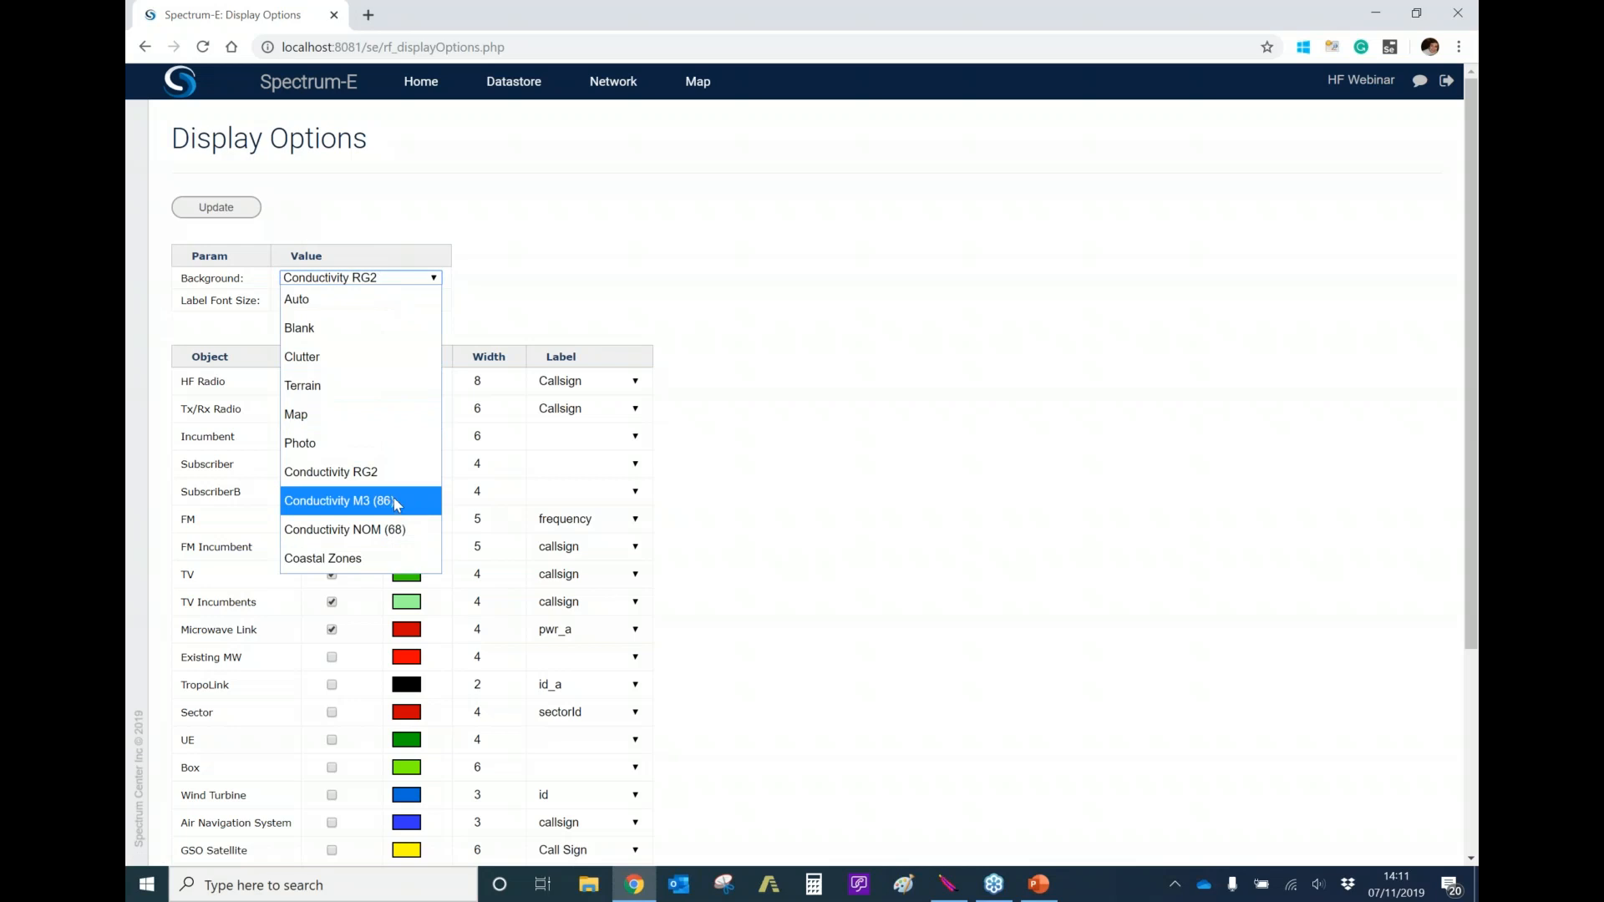
{"action": "left_click", "coordinate": [604, 206]}
{"action": "left_click", "coordinate": [697, 81]}
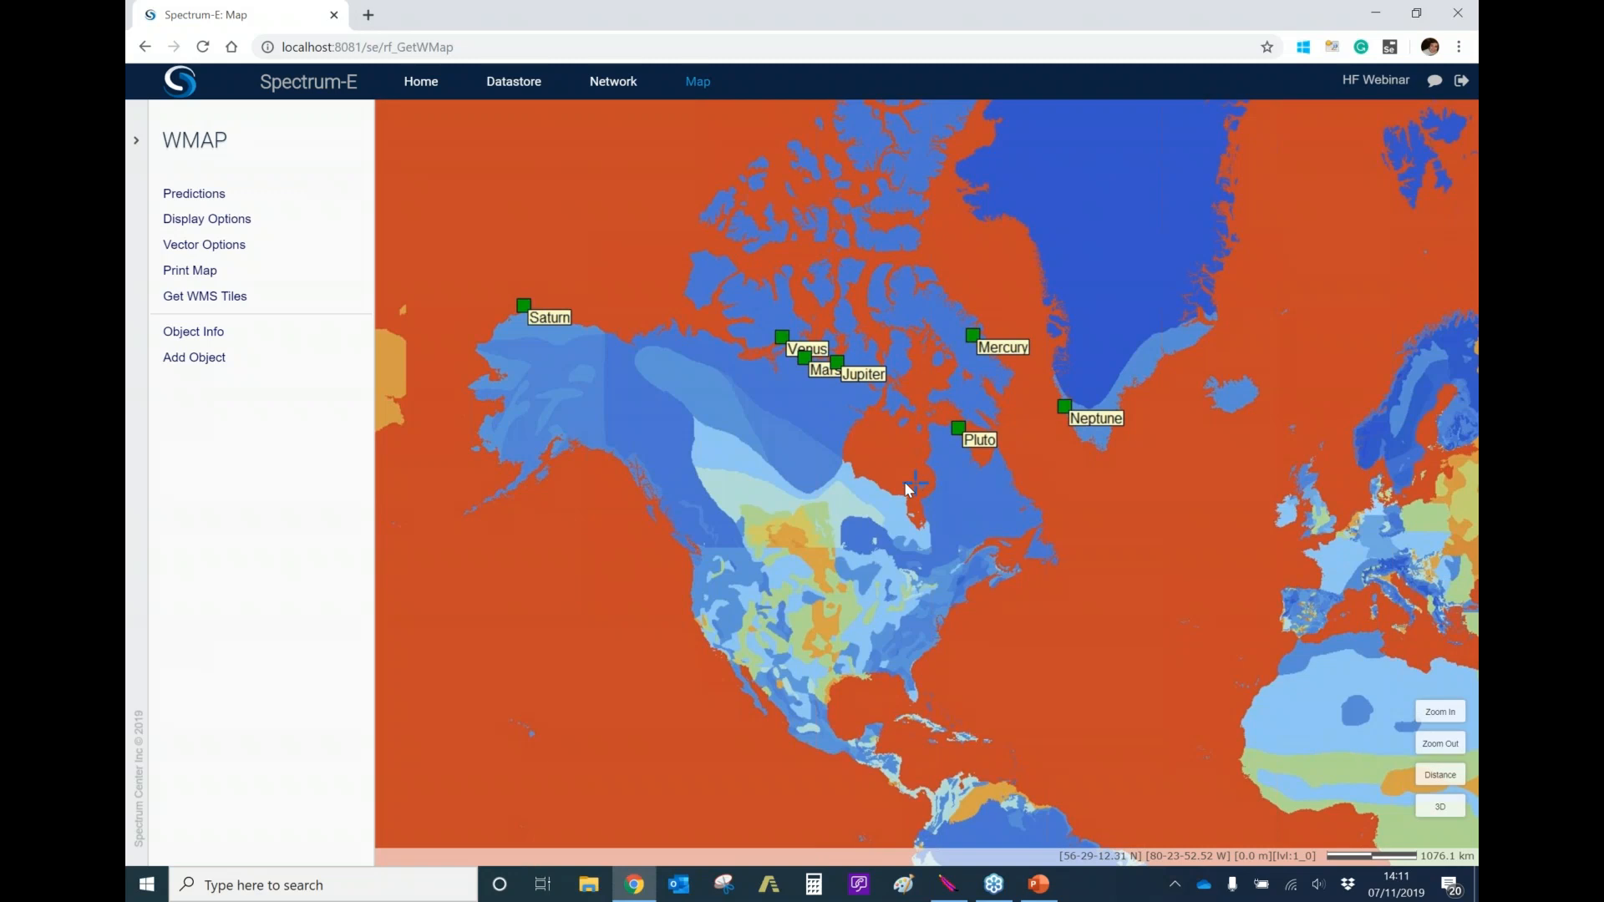
- Query the object information of the Mercury station on the map and open its HF Radio parameters
{"action": "left_click_drag", "start_coordinate": [909, 489], "coordinate": [864, 537]}
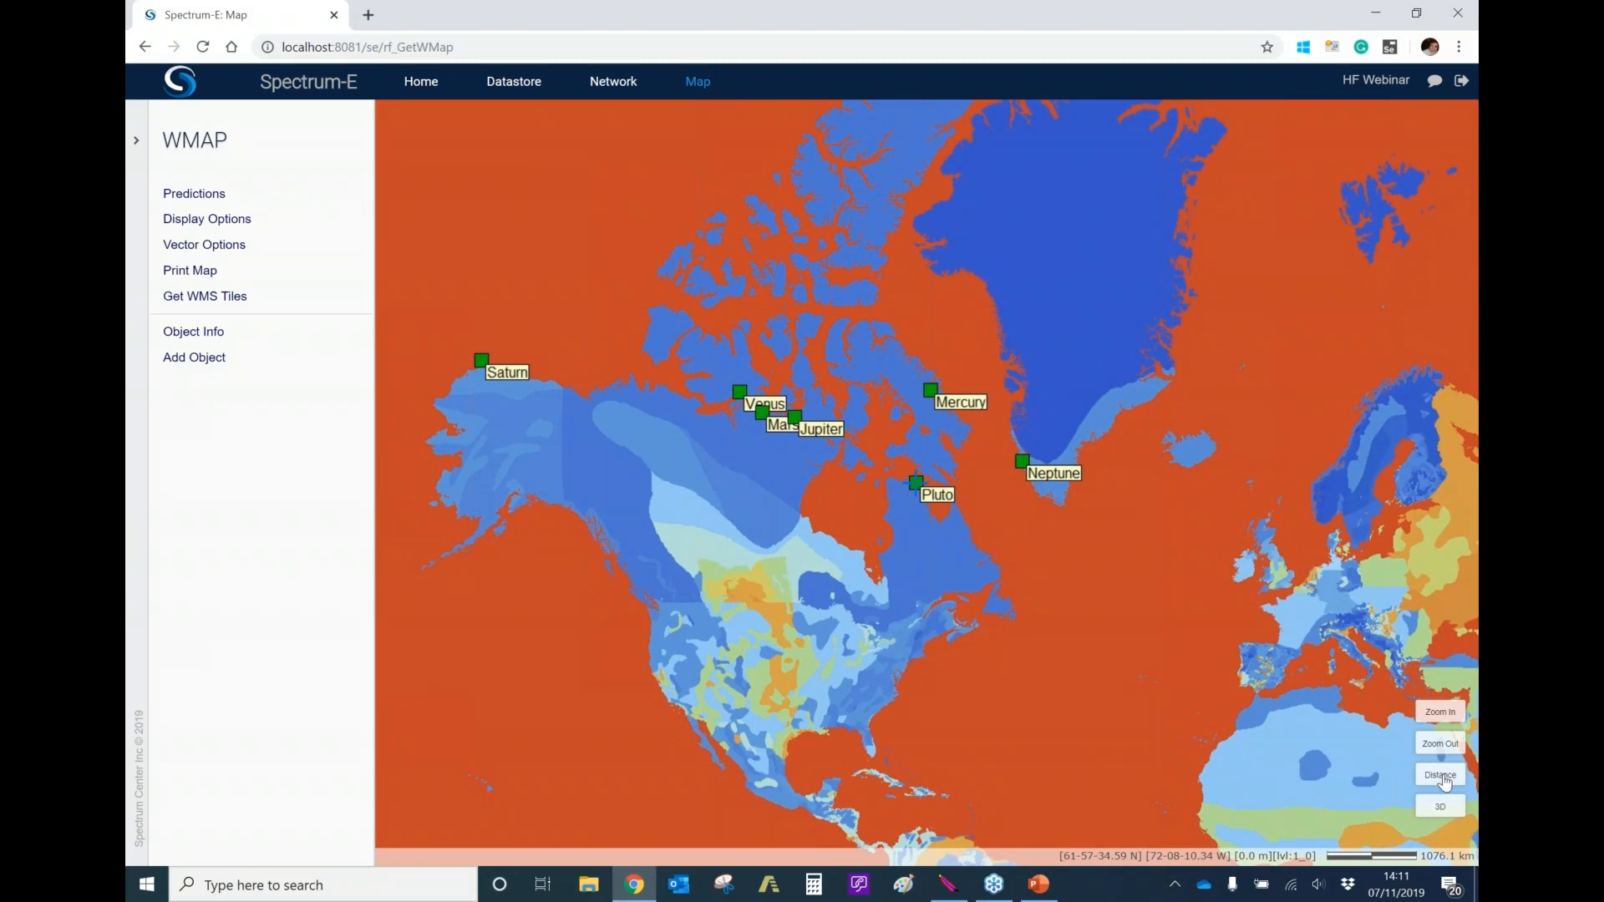
{"action": "left_click_drag", "start_coordinate": [1131, 655], "coordinate": [1132, 659]}
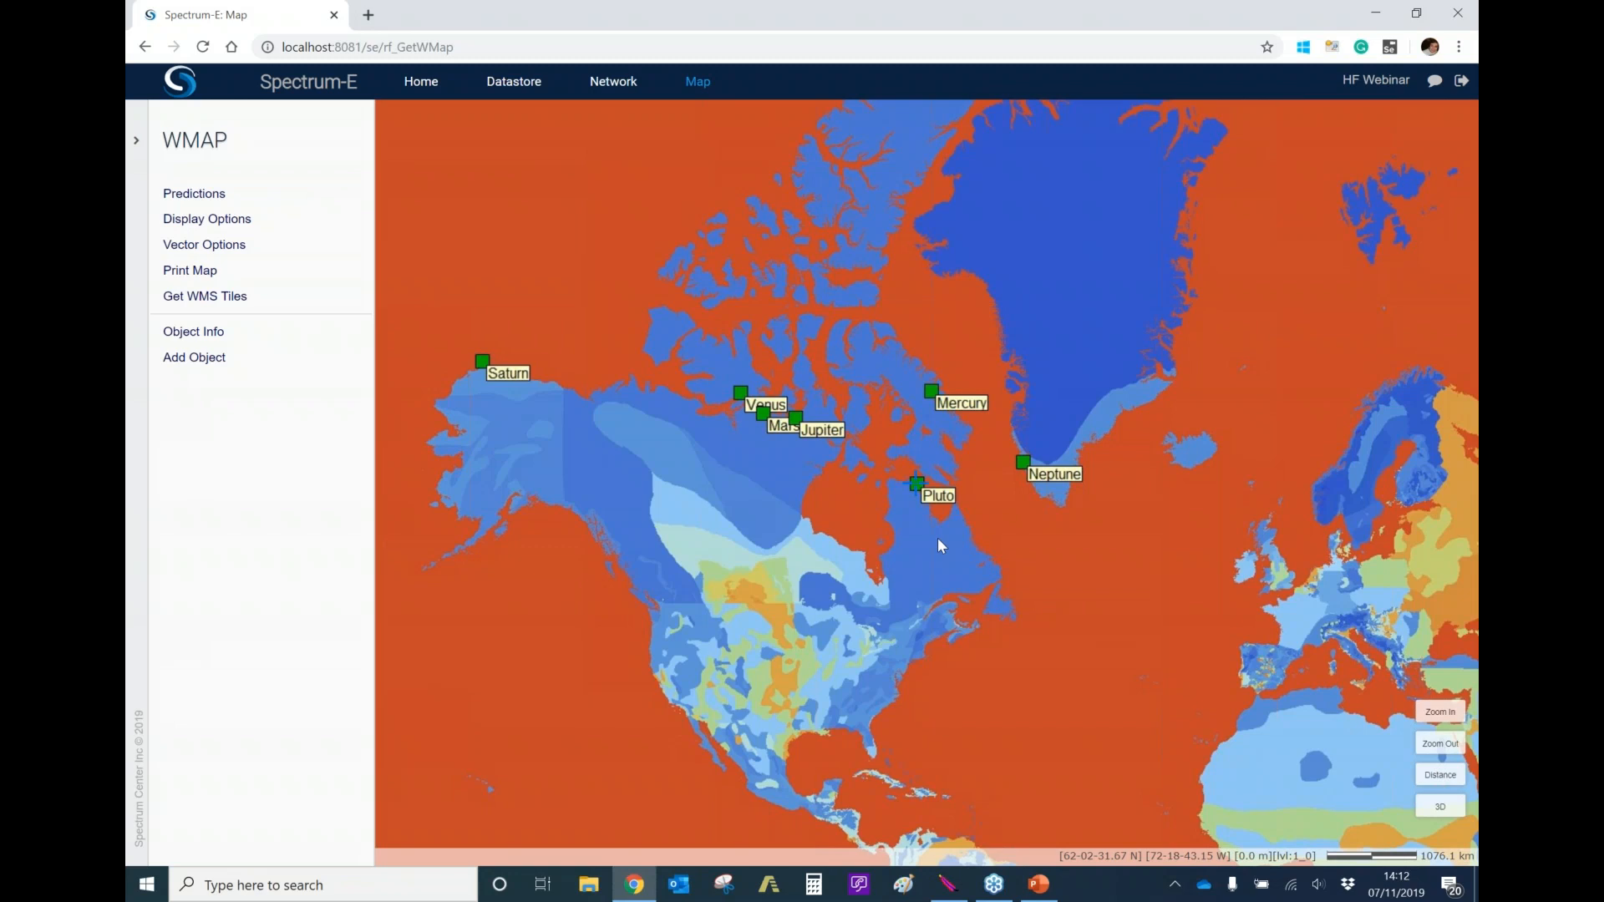
{"action": "left_click_drag", "start_coordinate": [948, 538], "coordinate": [857, 595]}
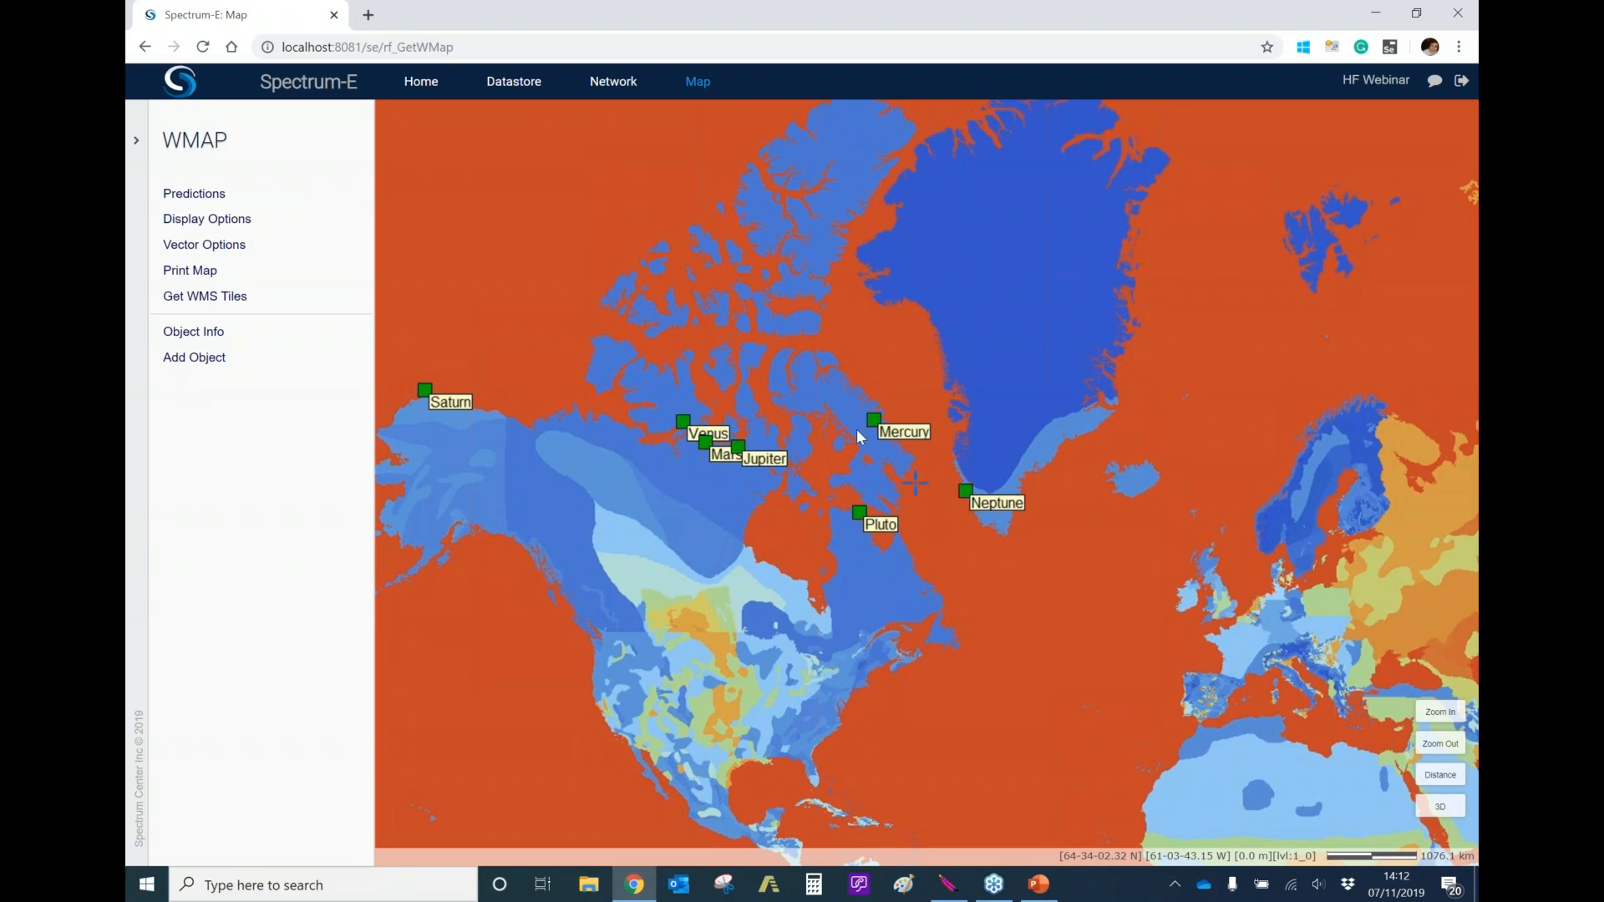
{"action": "left_click_drag", "start_coordinate": [888, 447], "coordinate": [931, 508]}
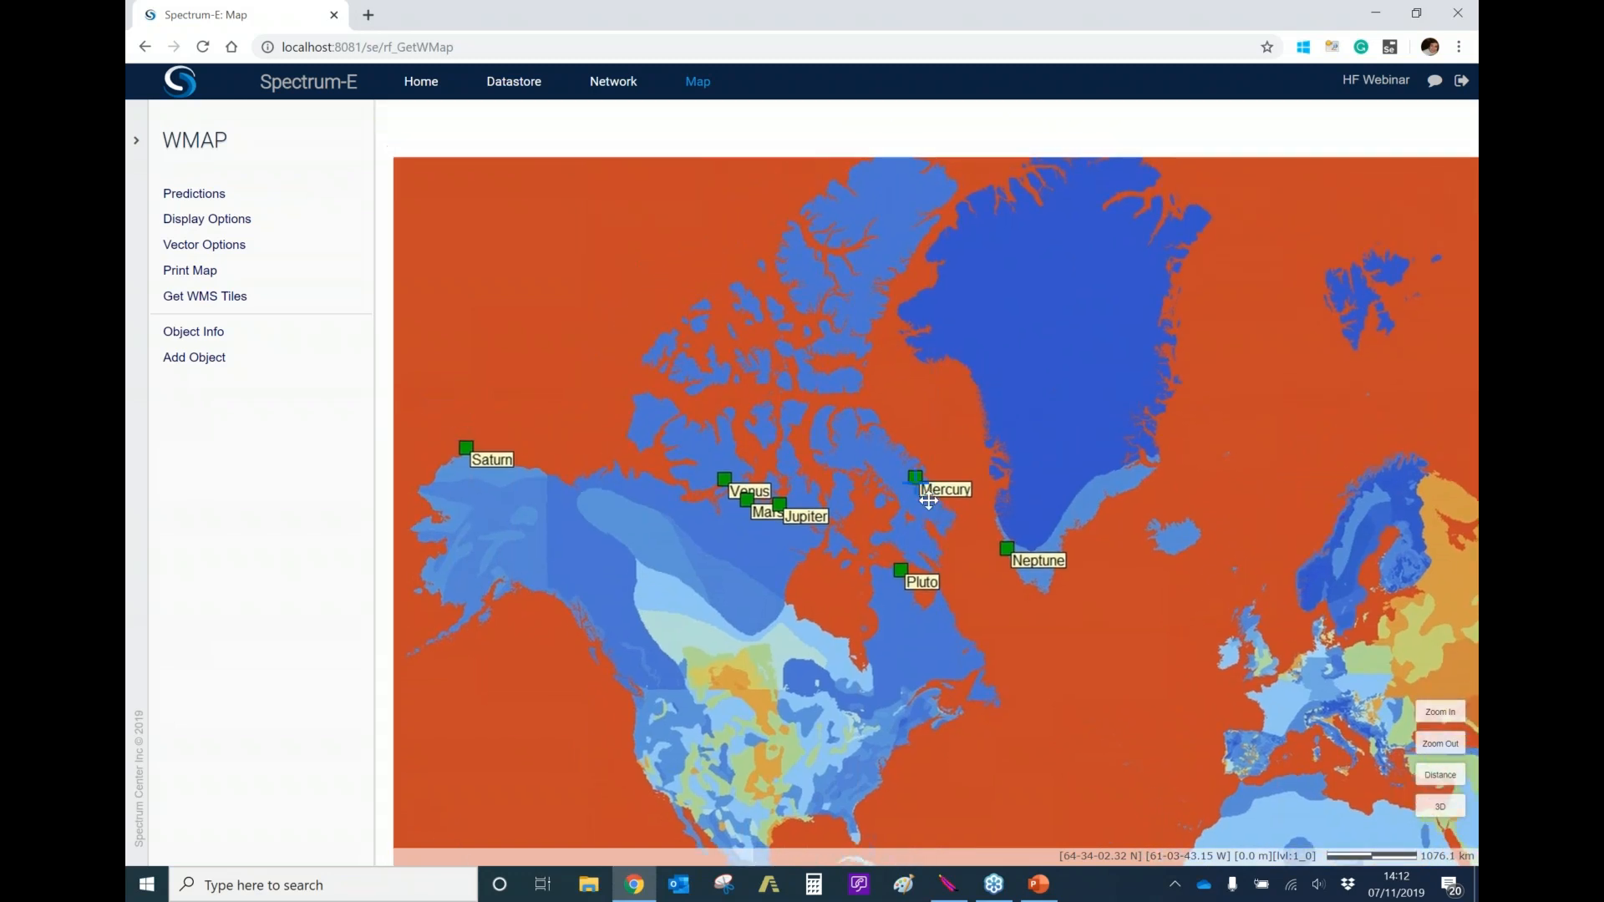
{"action": "left_click", "coordinate": [209, 333]}
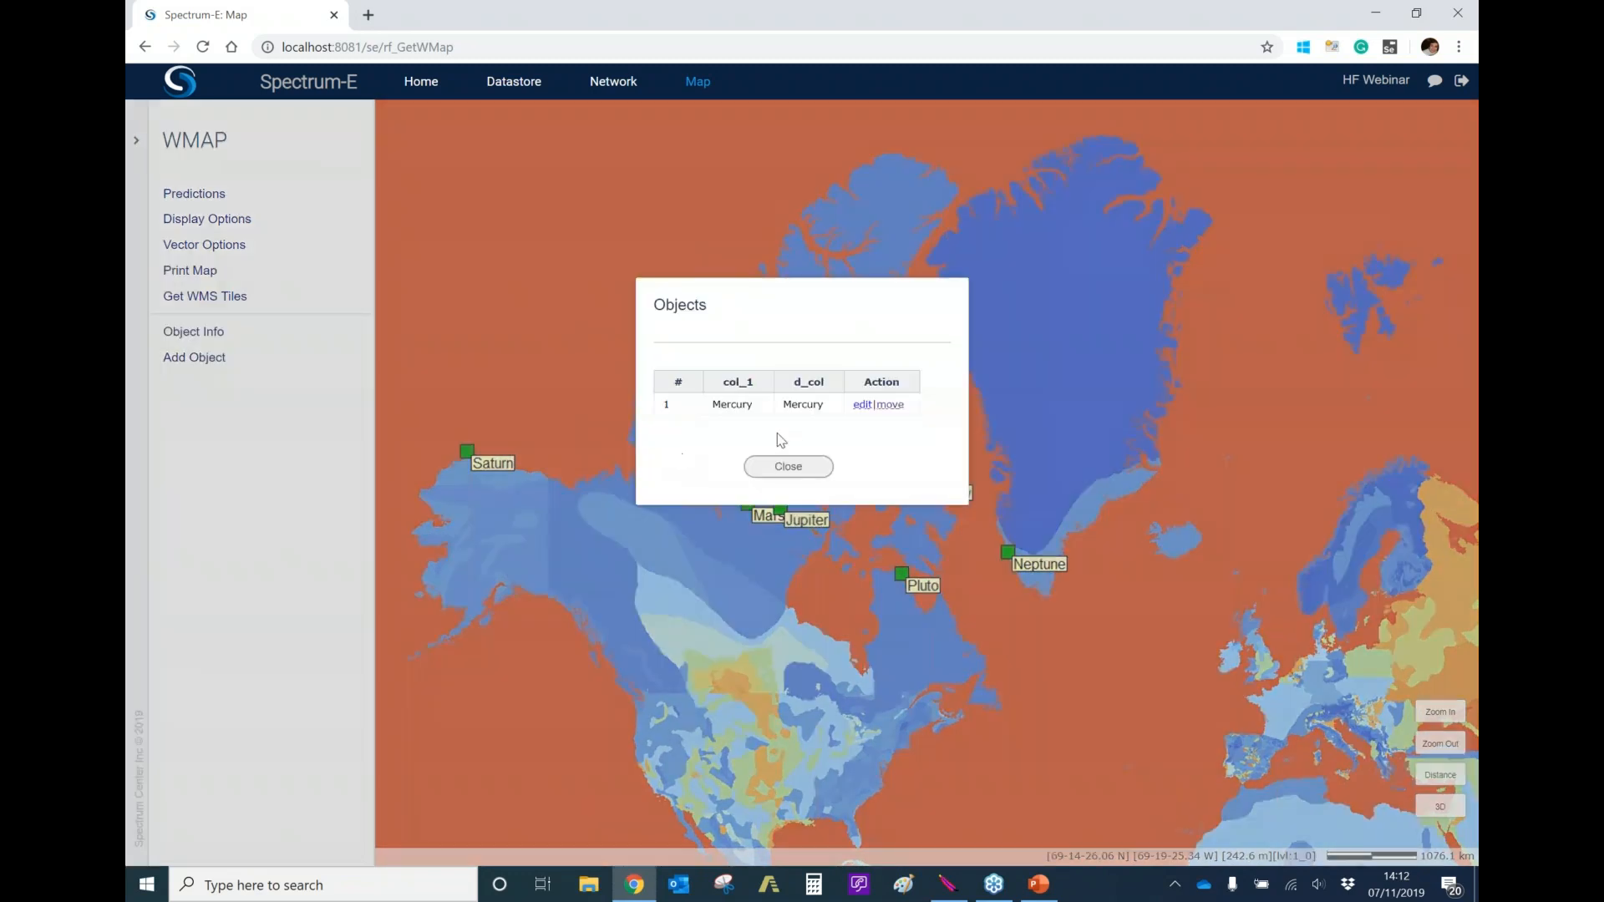
{"action": "left_click", "coordinate": [862, 406]}
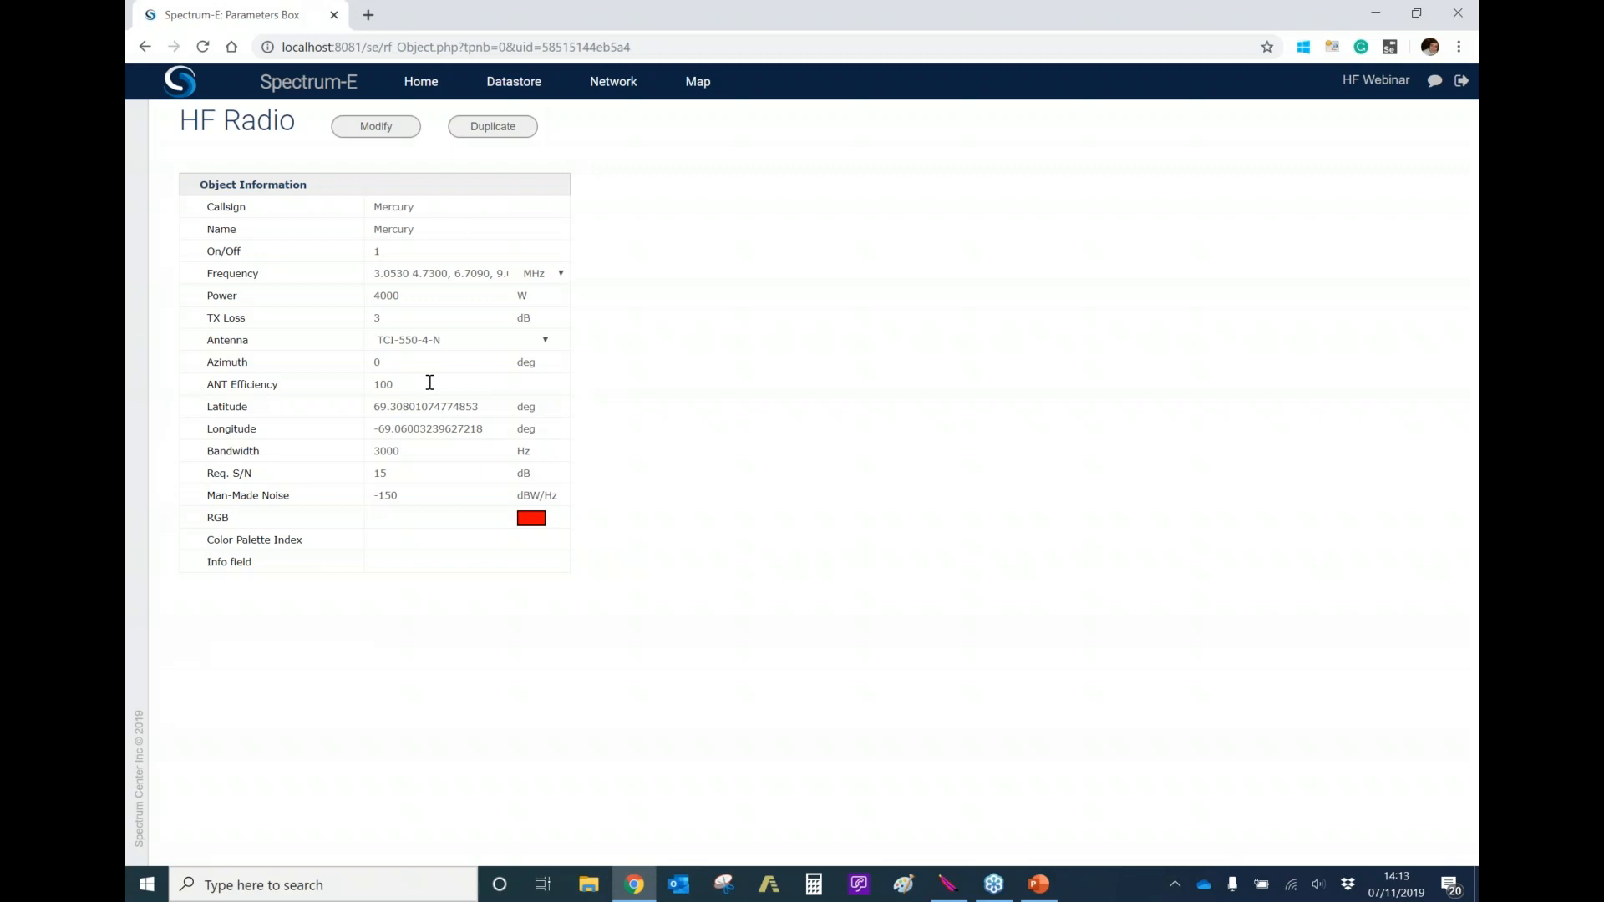
- Open the HF Antennas page from network management and review the list of available antenna patterns
{"action": "left_click", "coordinate": [613, 86]}
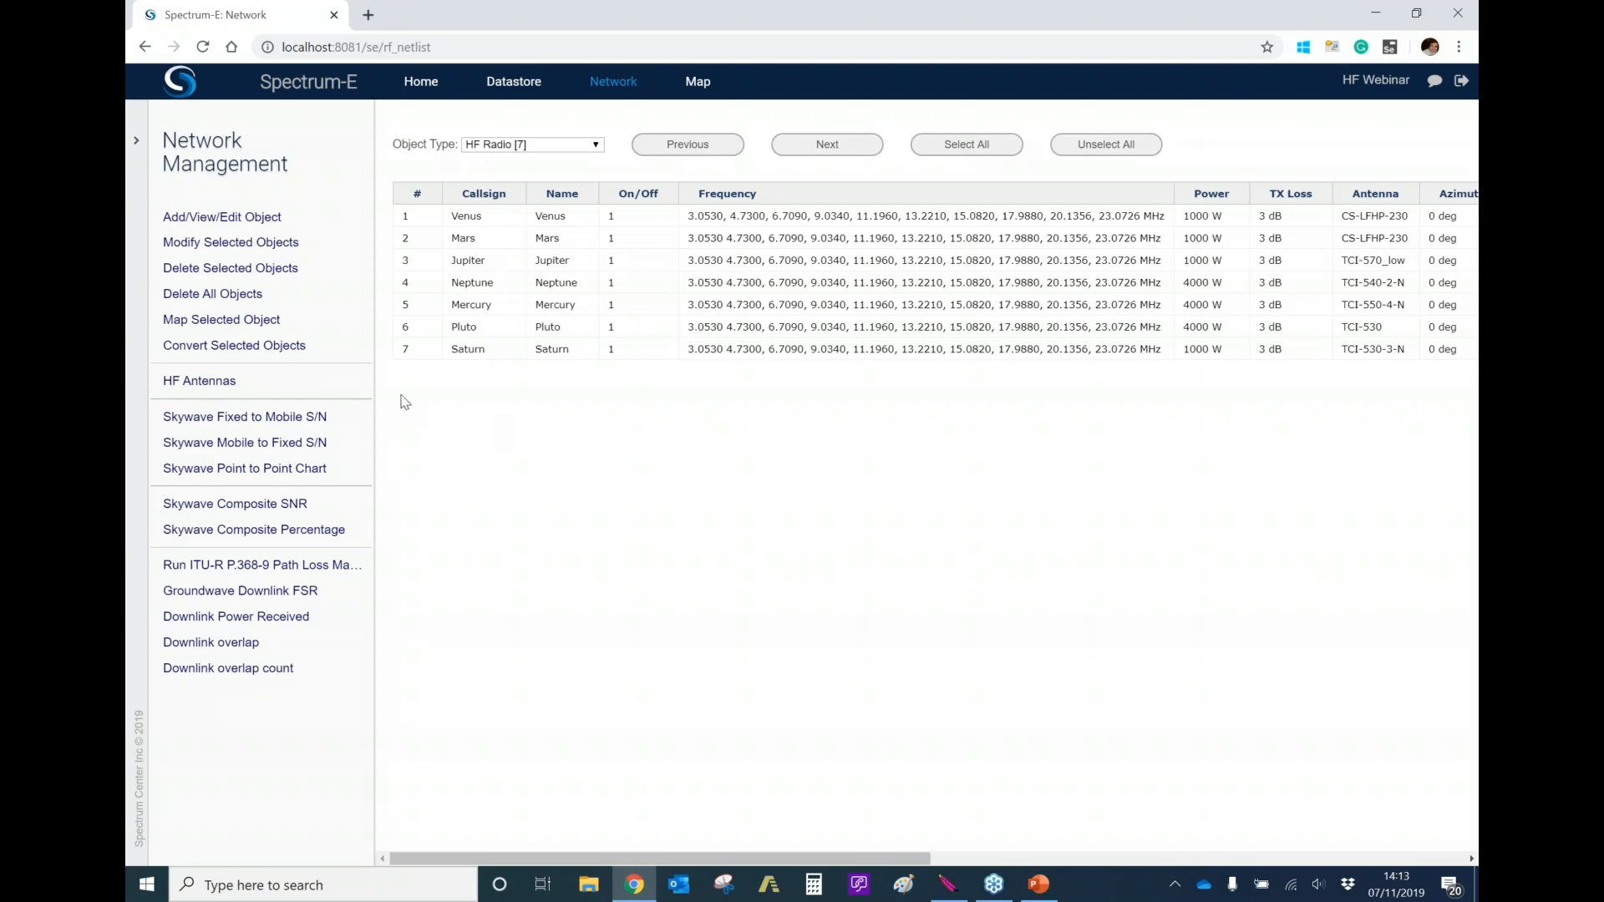
{"action": "left_click", "coordinate": [318, 382]}
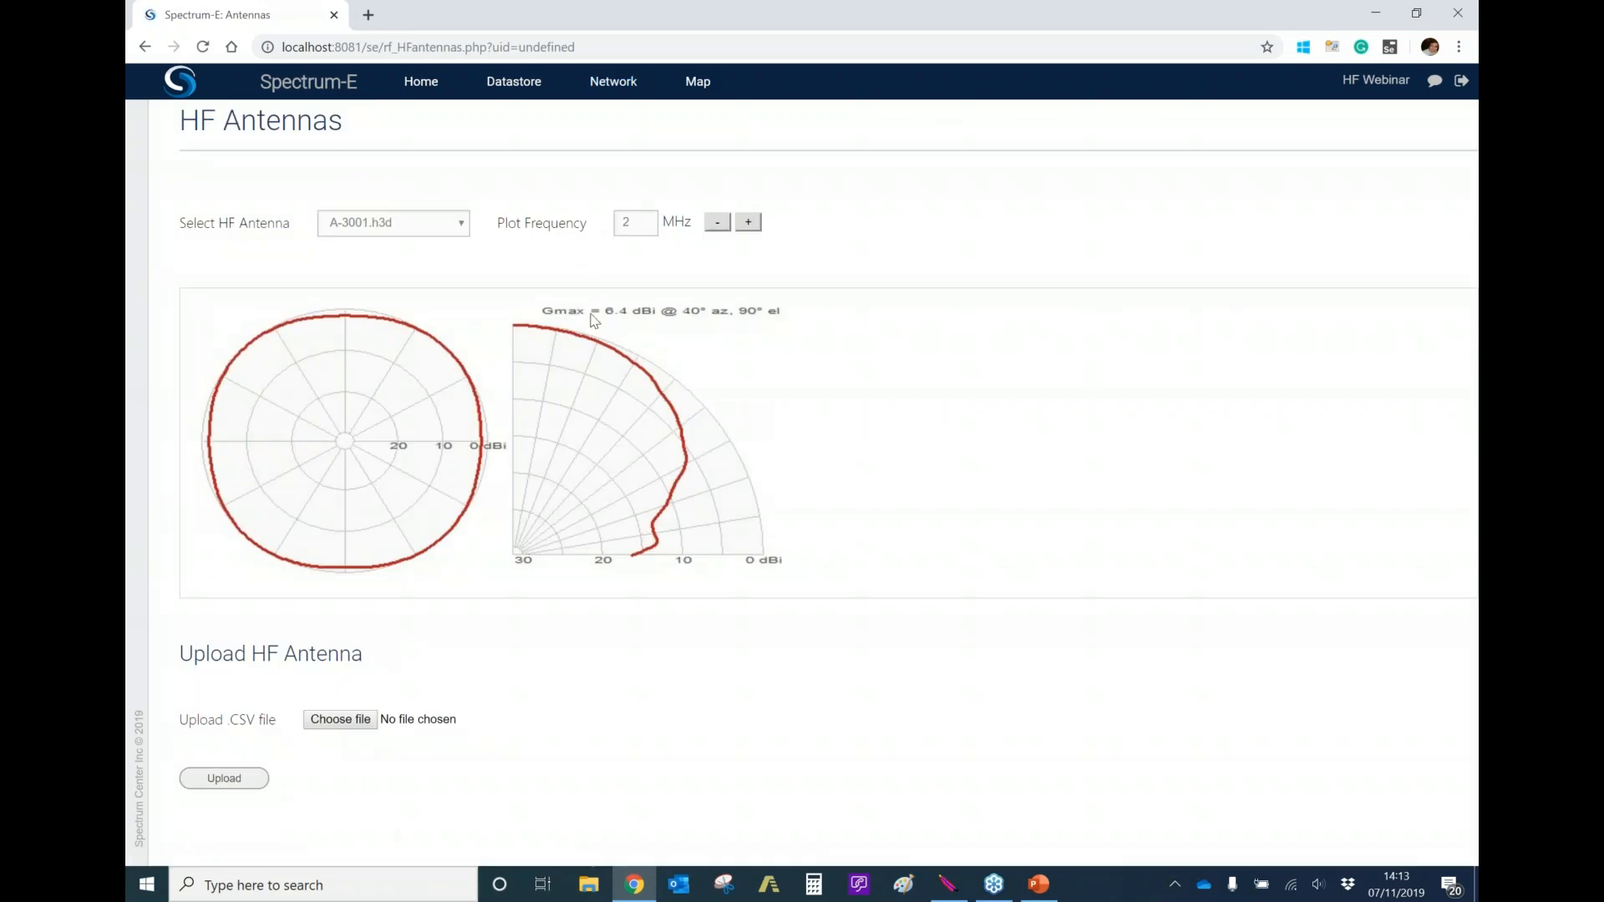
{"action": "left_click", "coordinate": [411, 224]}
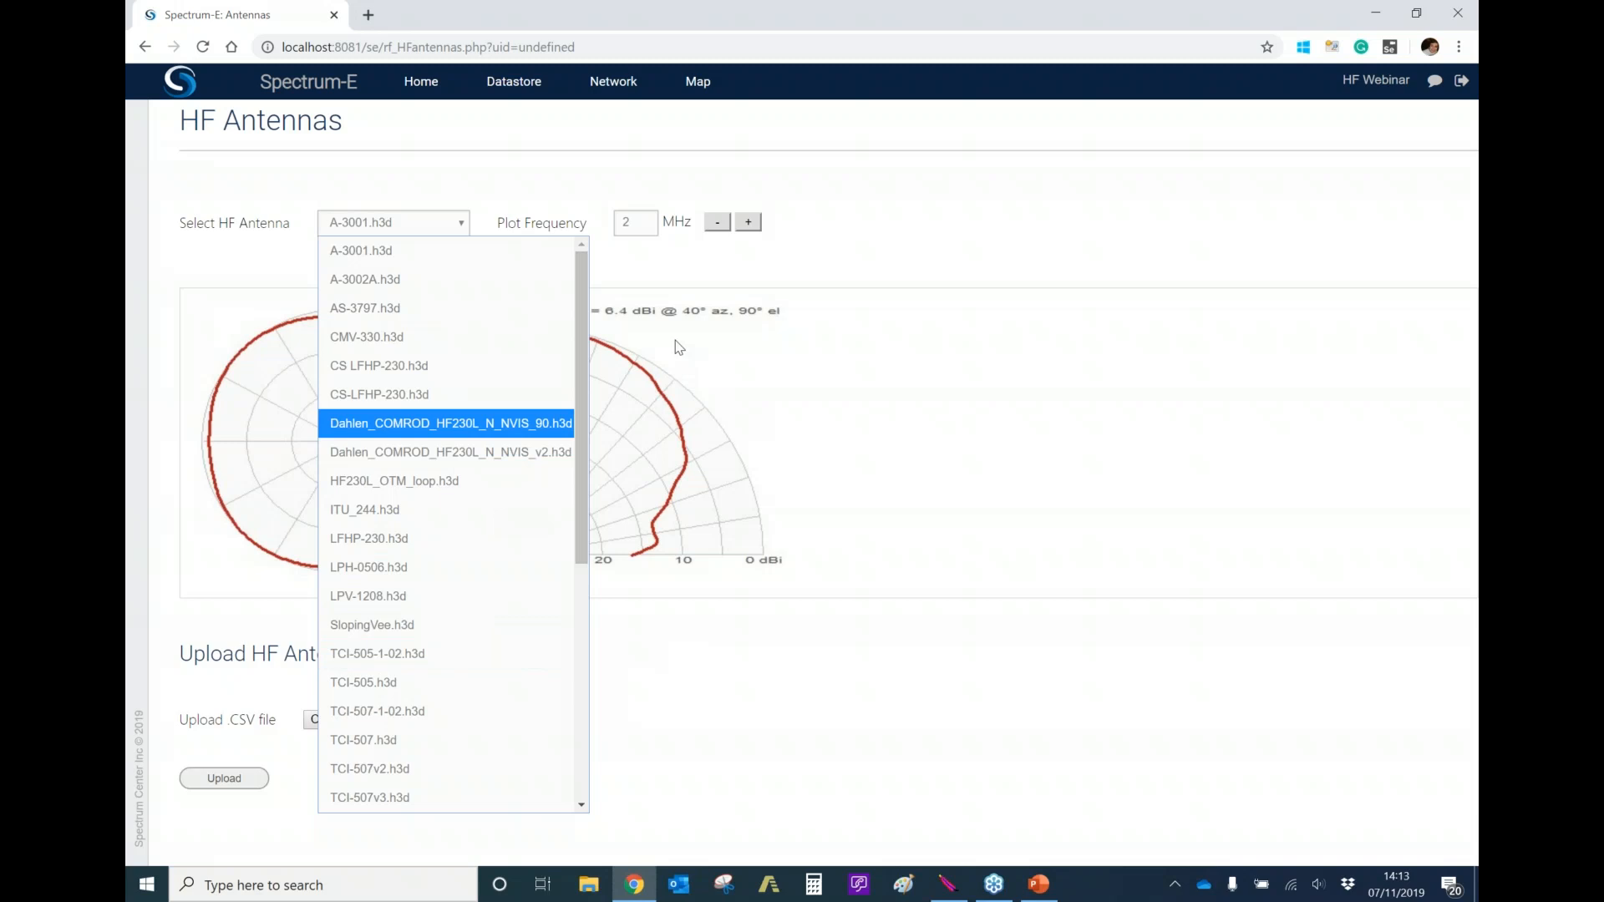
{"action": "left_click", "coordinate": [641, 275]}
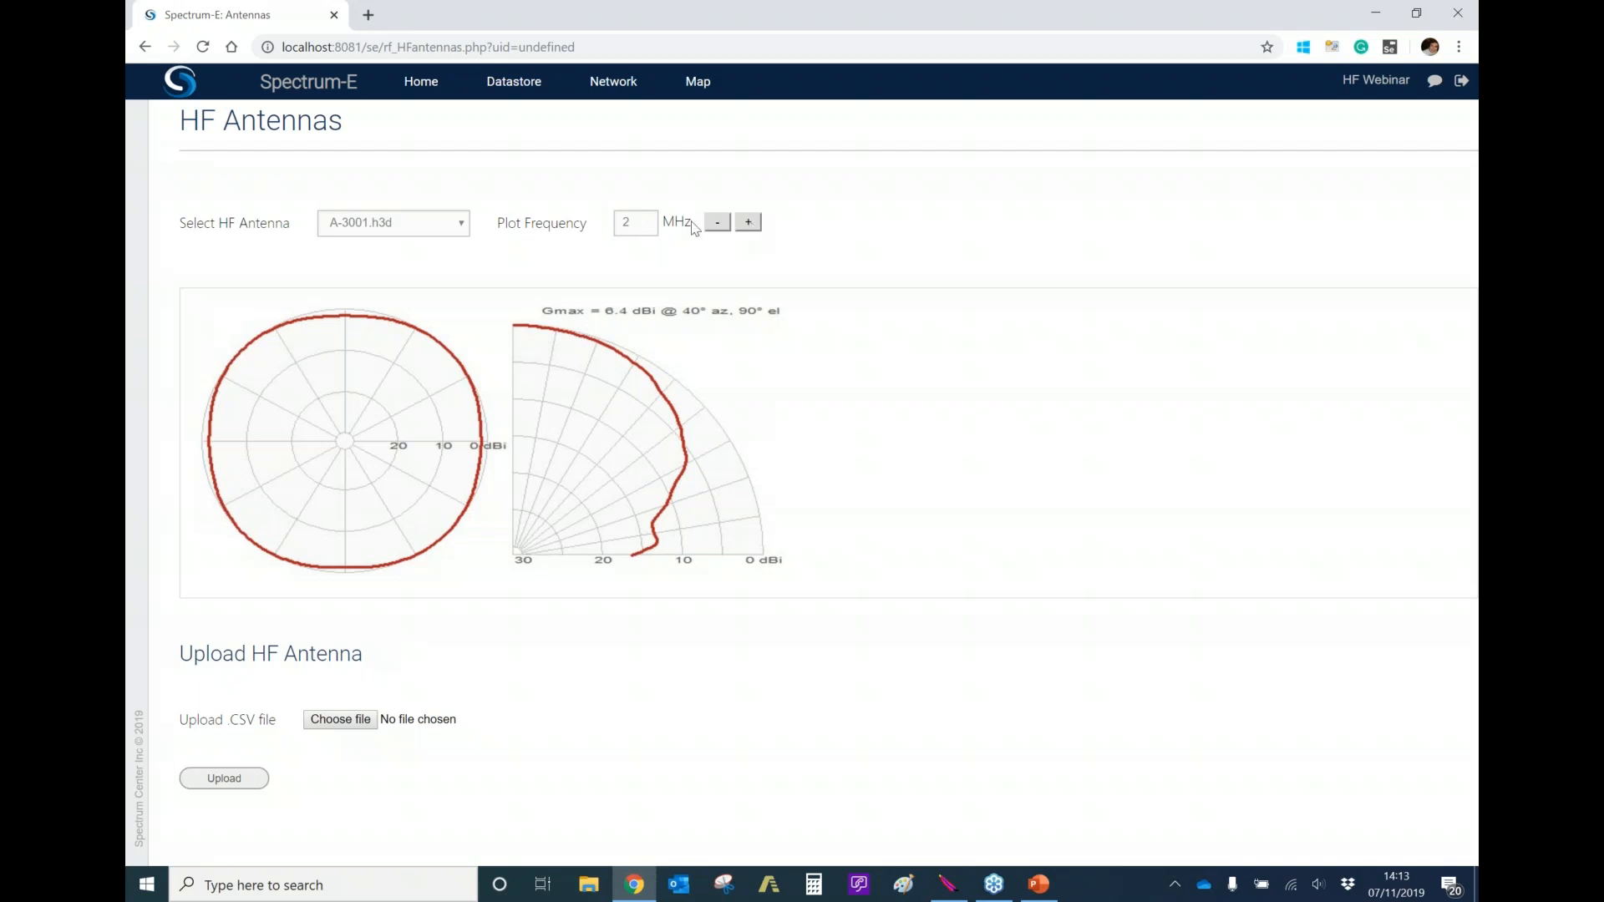
- Raise the plot frequency of the A-3001.h3d antenna pattern stepwise to 11 MHz
{"action": "left_click", "coordinate": [750, 224]}
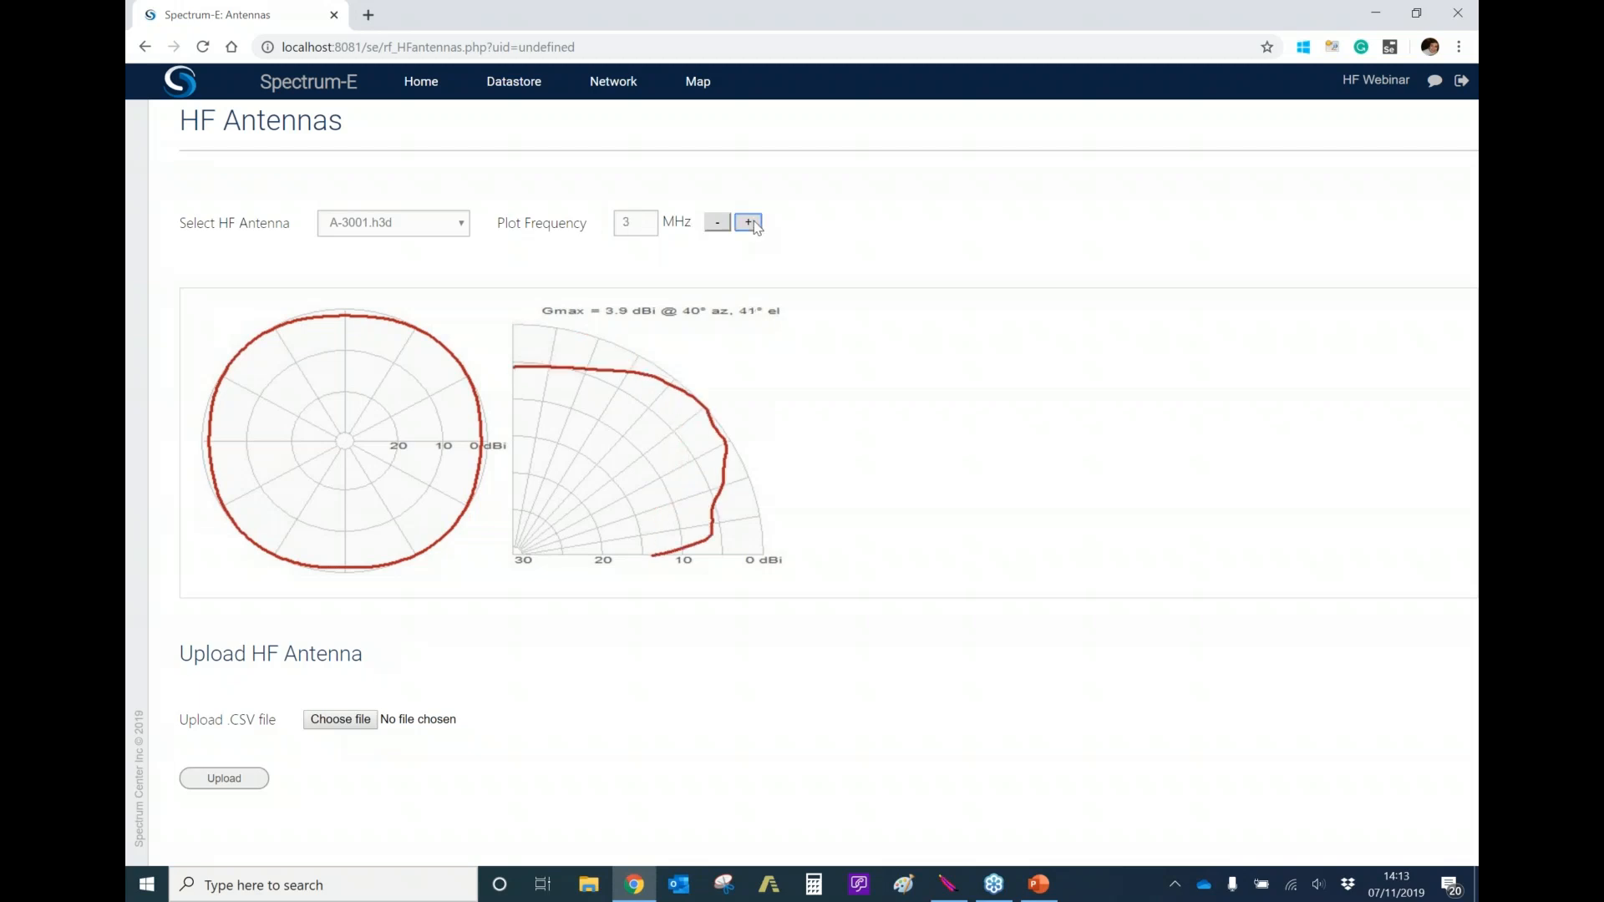
{"action": "left_click", "coordinate": [750, 224]}
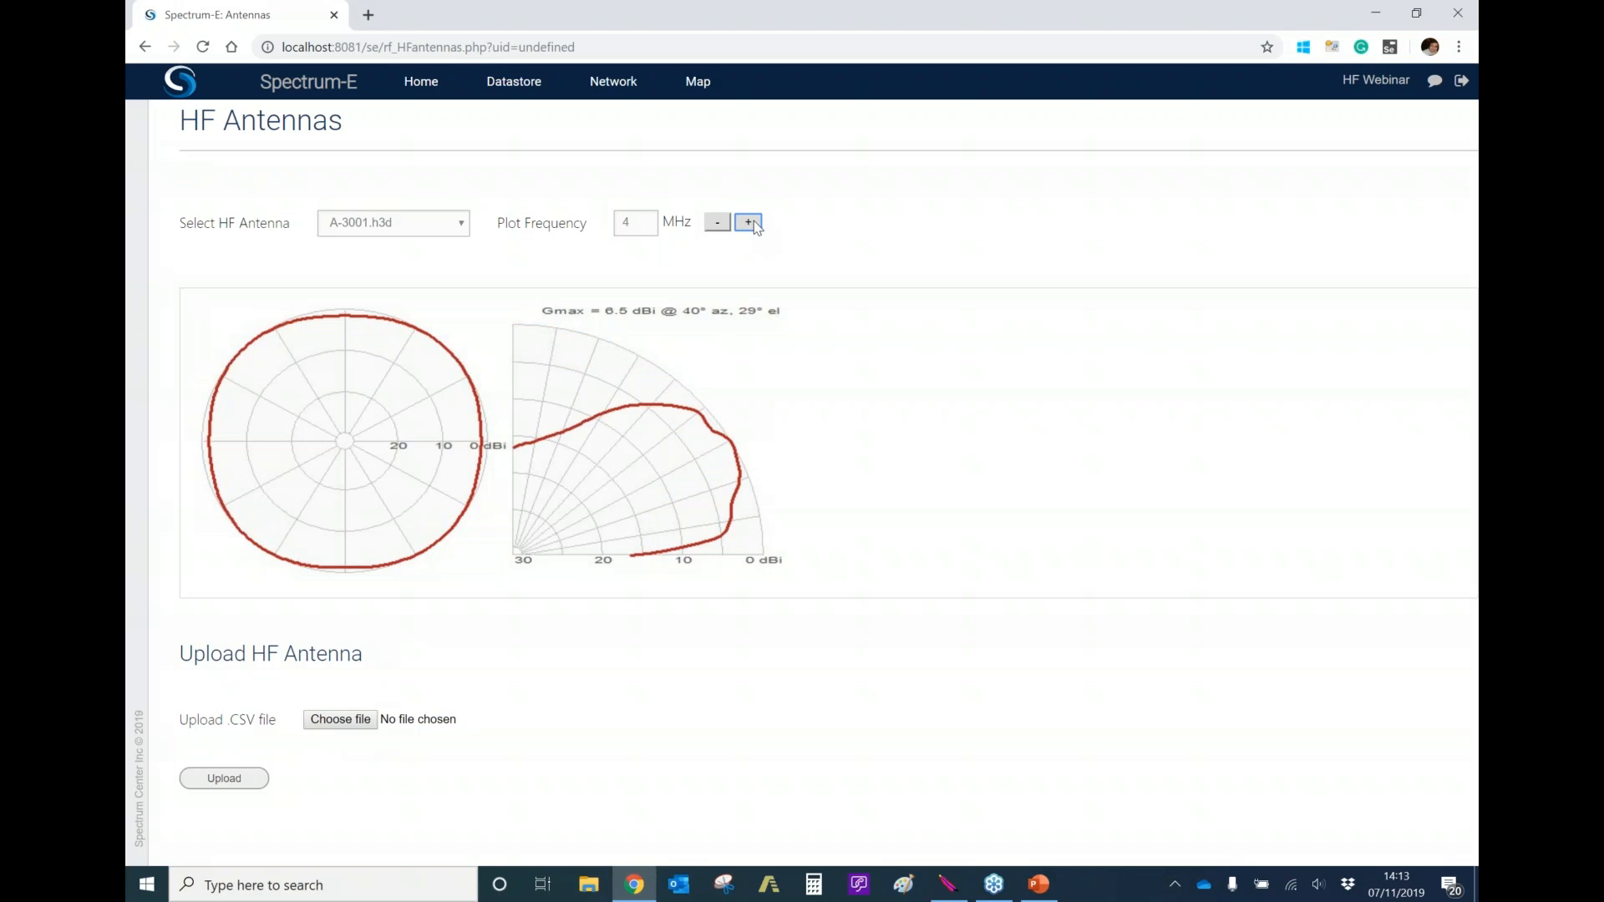
{"action": "left_click", "coordinate": [749, 223]}
{"action": "left_click", "coordinate": [750, 223]}
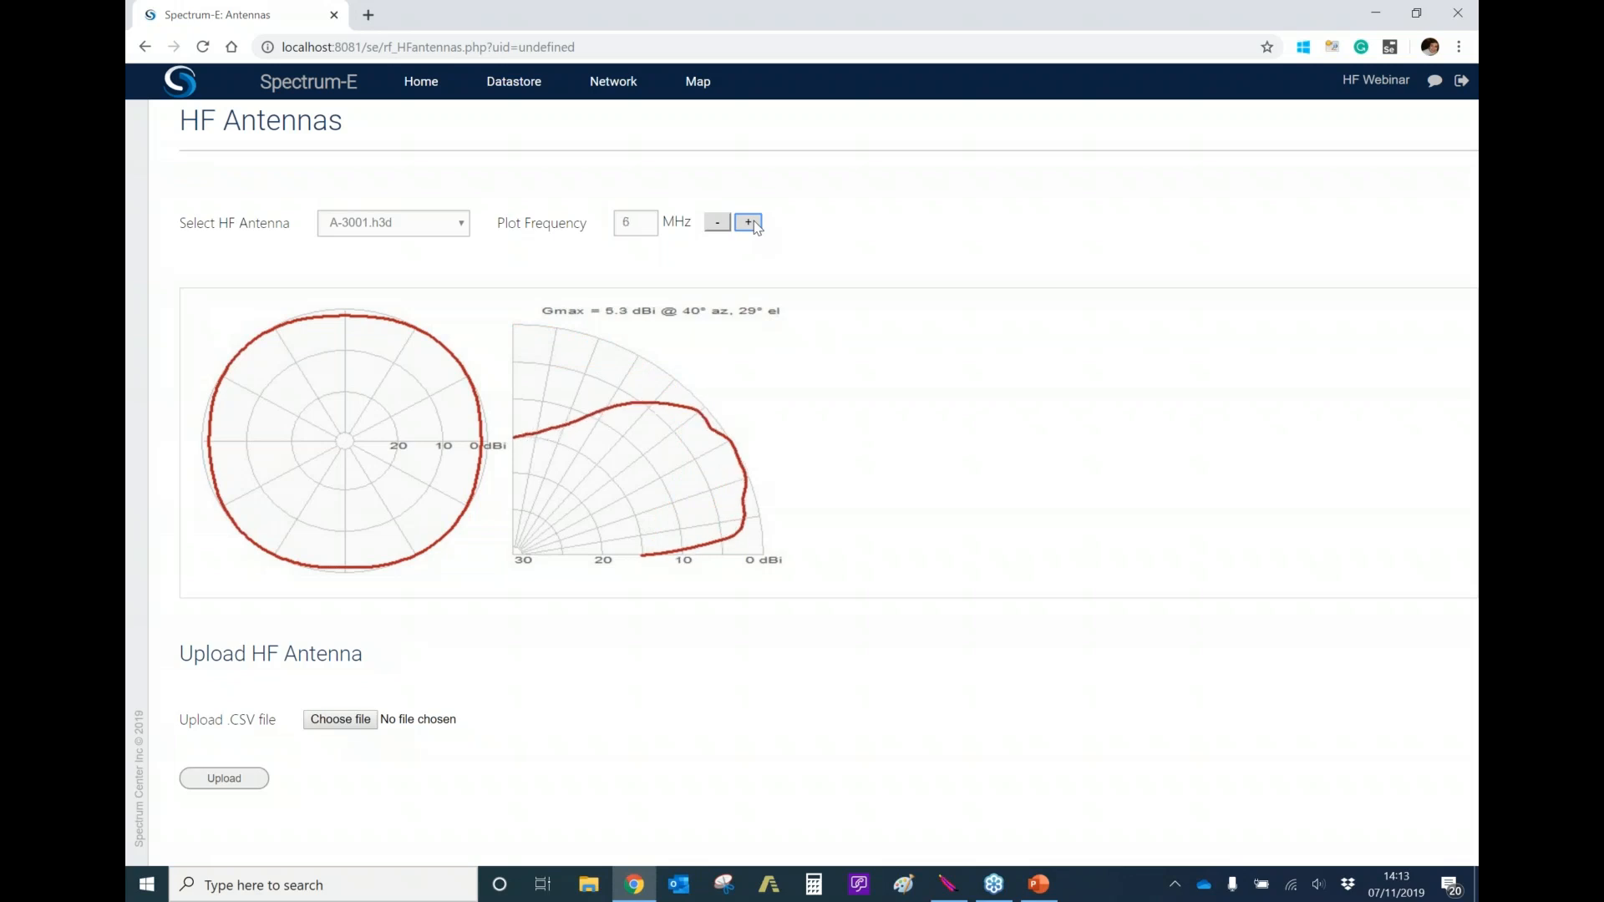
{"action": "left_click", "coordinate": [750, 223]}
{"action": "left_click", "coordinate": [749, 223]}
{"action": "left_click", "coordinate": [750, 223]}
{"action": "left_click", "coordinate": [750, 223]}
{"action": "left_click", "coordinate": [750, 223]}
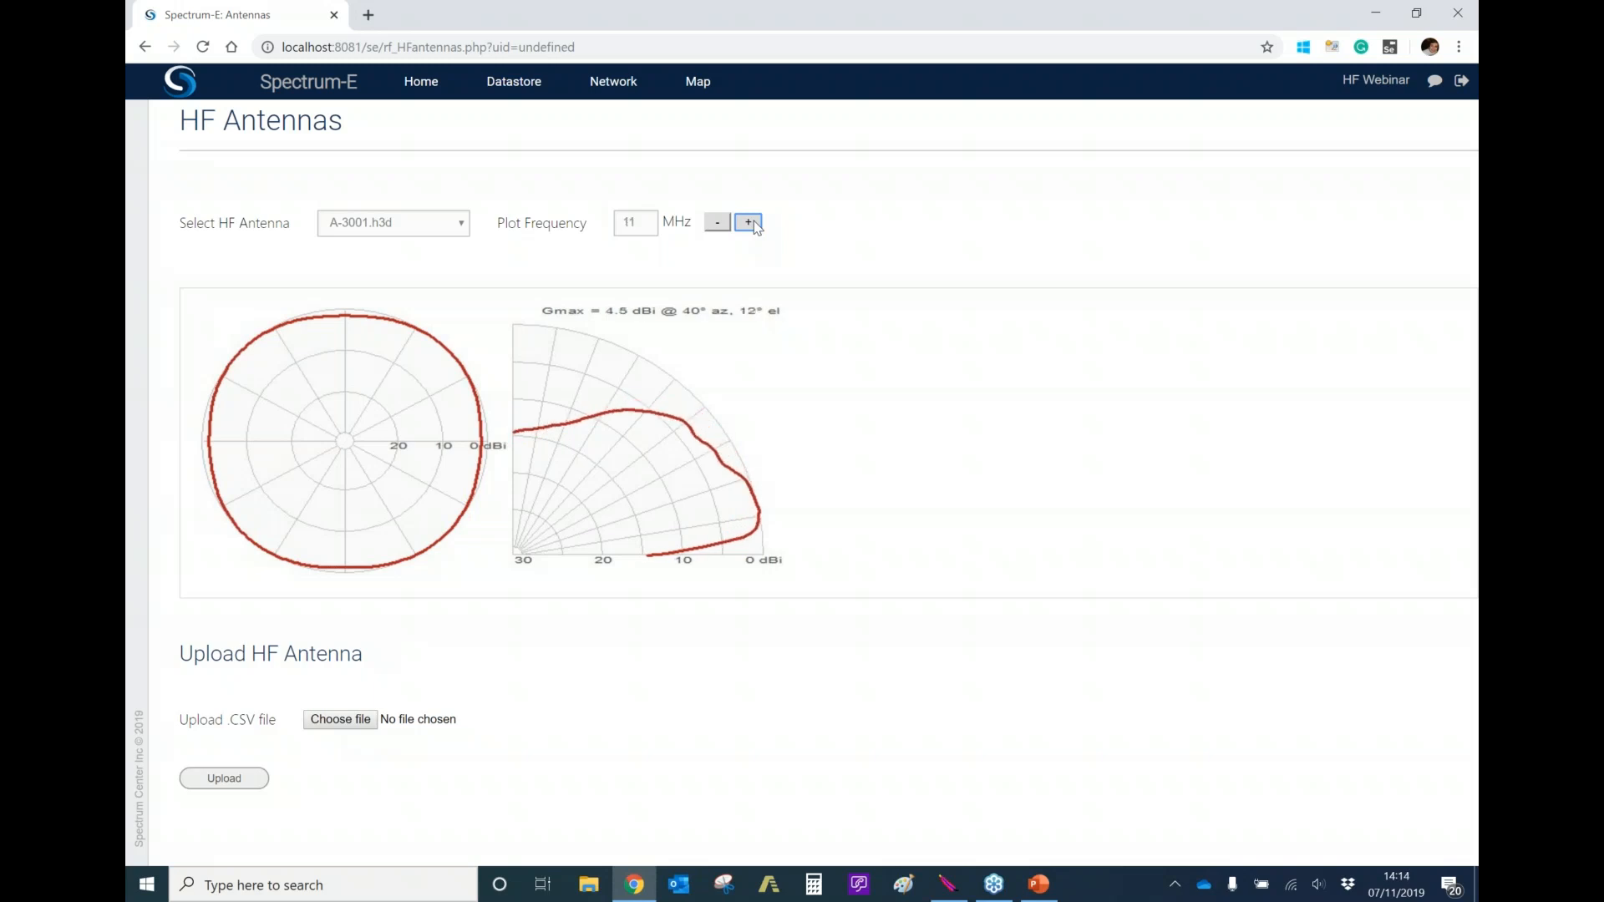
- Raise the plot frequency of the A-3001.h3d antenna pattern stepwise to 19 MHz
{"action": "left_click", "coordinate": [750, 223]}
{"action": "left_click", "coordinate": [749, 223]}
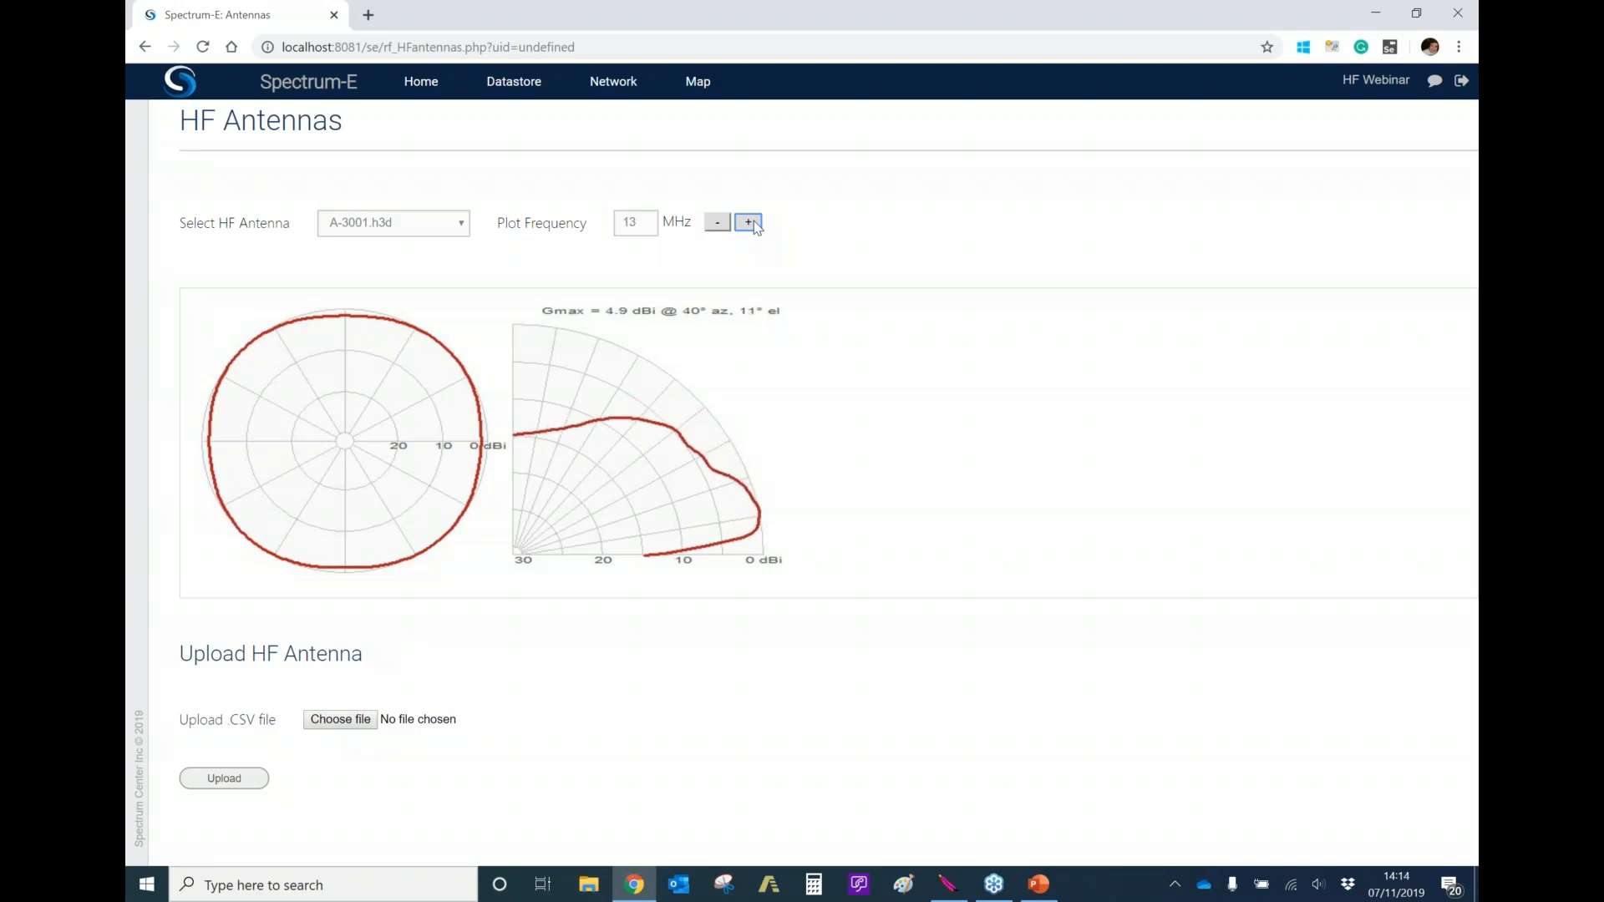
{"action": "left_click", "coordinate": [750, 223]}
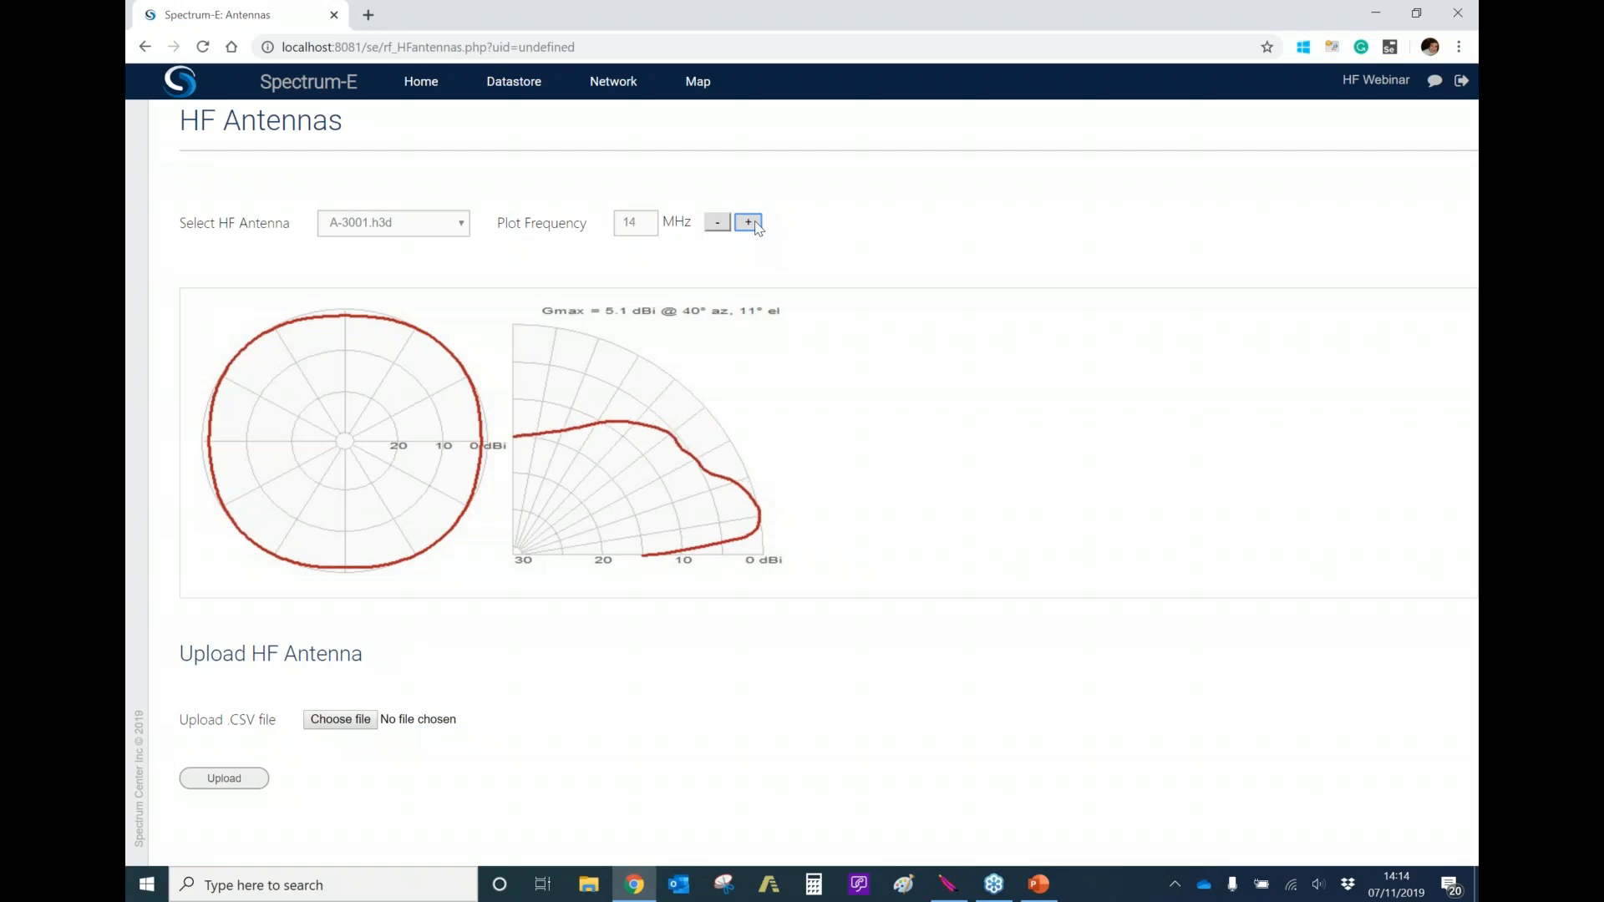
{"action": "left_click", "coordinate": [749, 223]}
{"action": "left_click", "coordinate": [750, 224]}
{"action": "left_click", "coordinate": [750, 223]}
{"action": "left_click", "coordinate": [750, 223]}
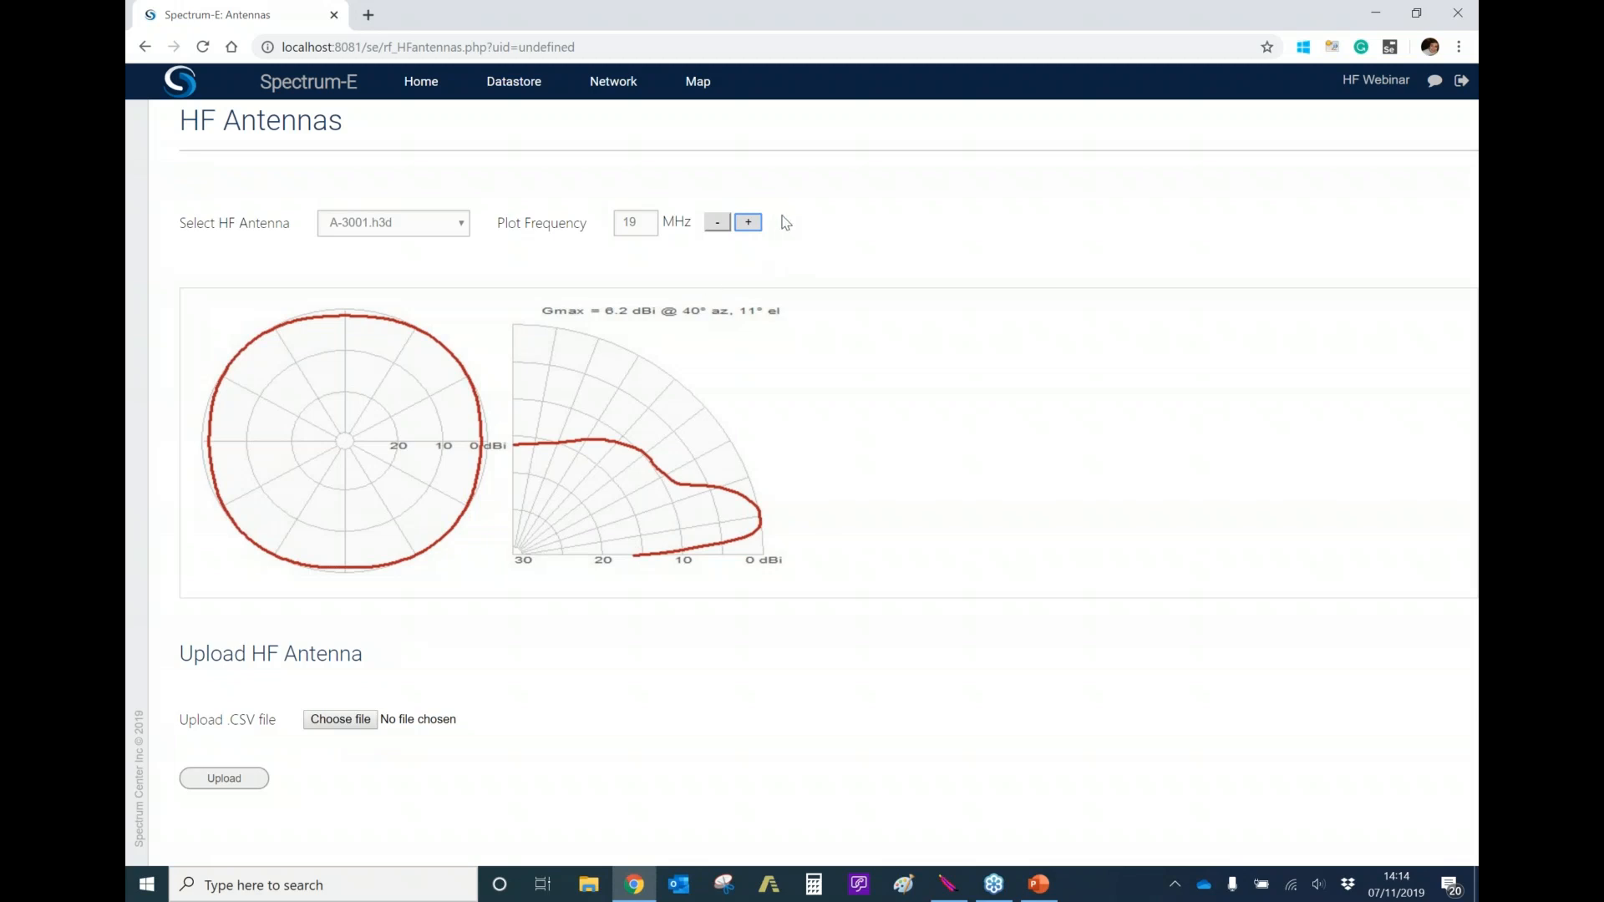
- Return to the world map and survey the HF radio stations across the Atlantic and the Pacific
{"action": "left_click", "coordinate": [696, 84]}
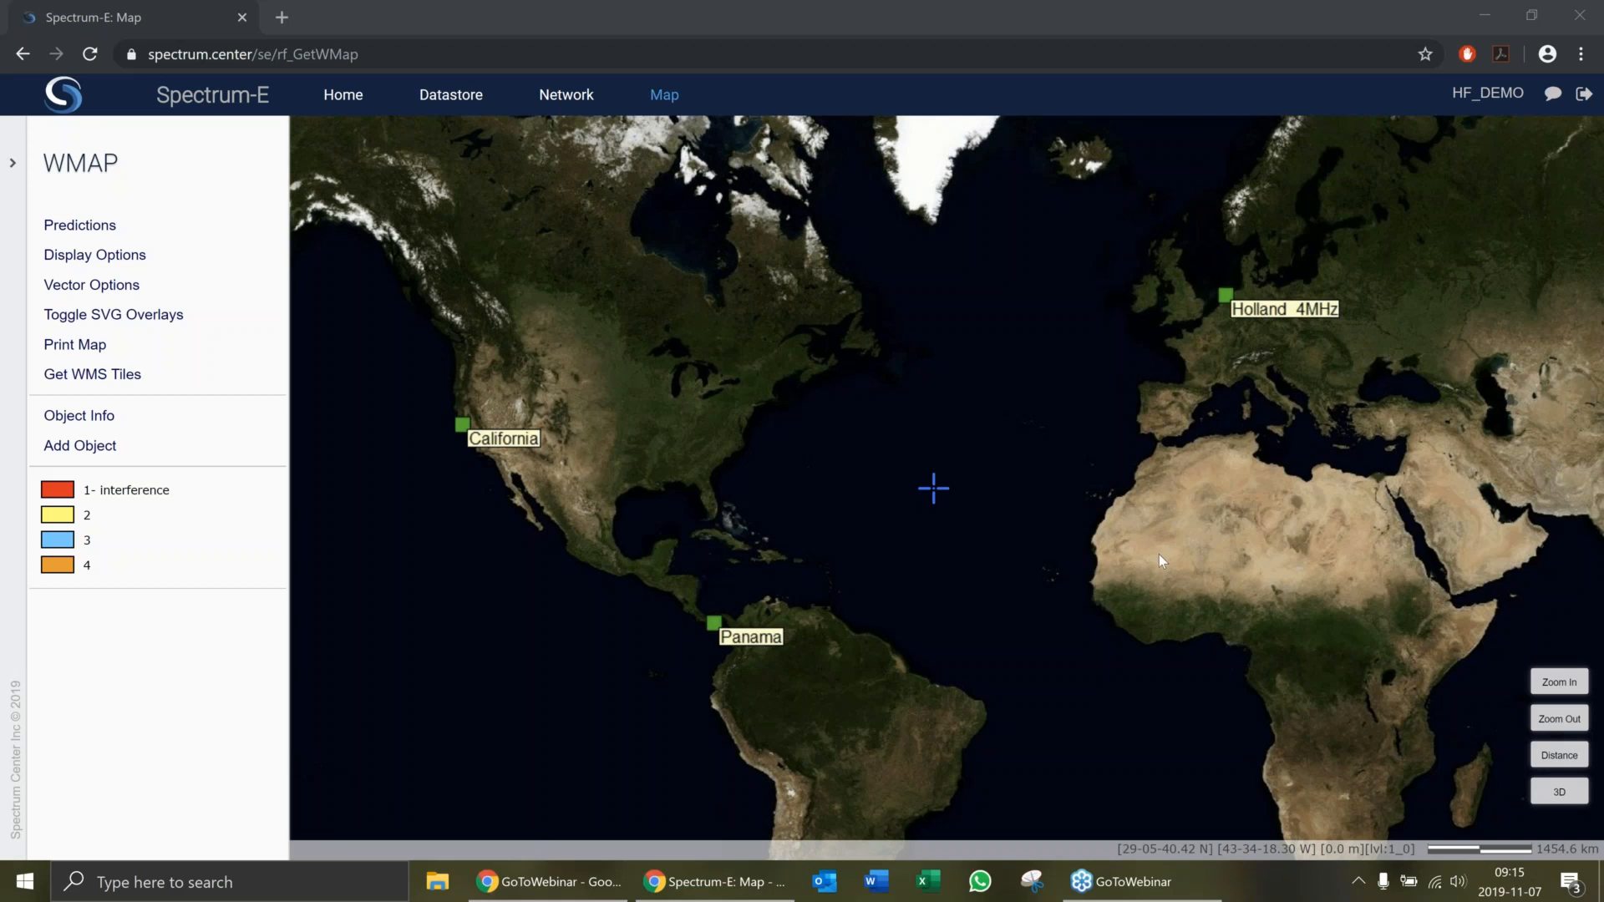
{"action": "left_click_drag", "start_coordinate": [1160, 554], "coordinate": [947, 541]}
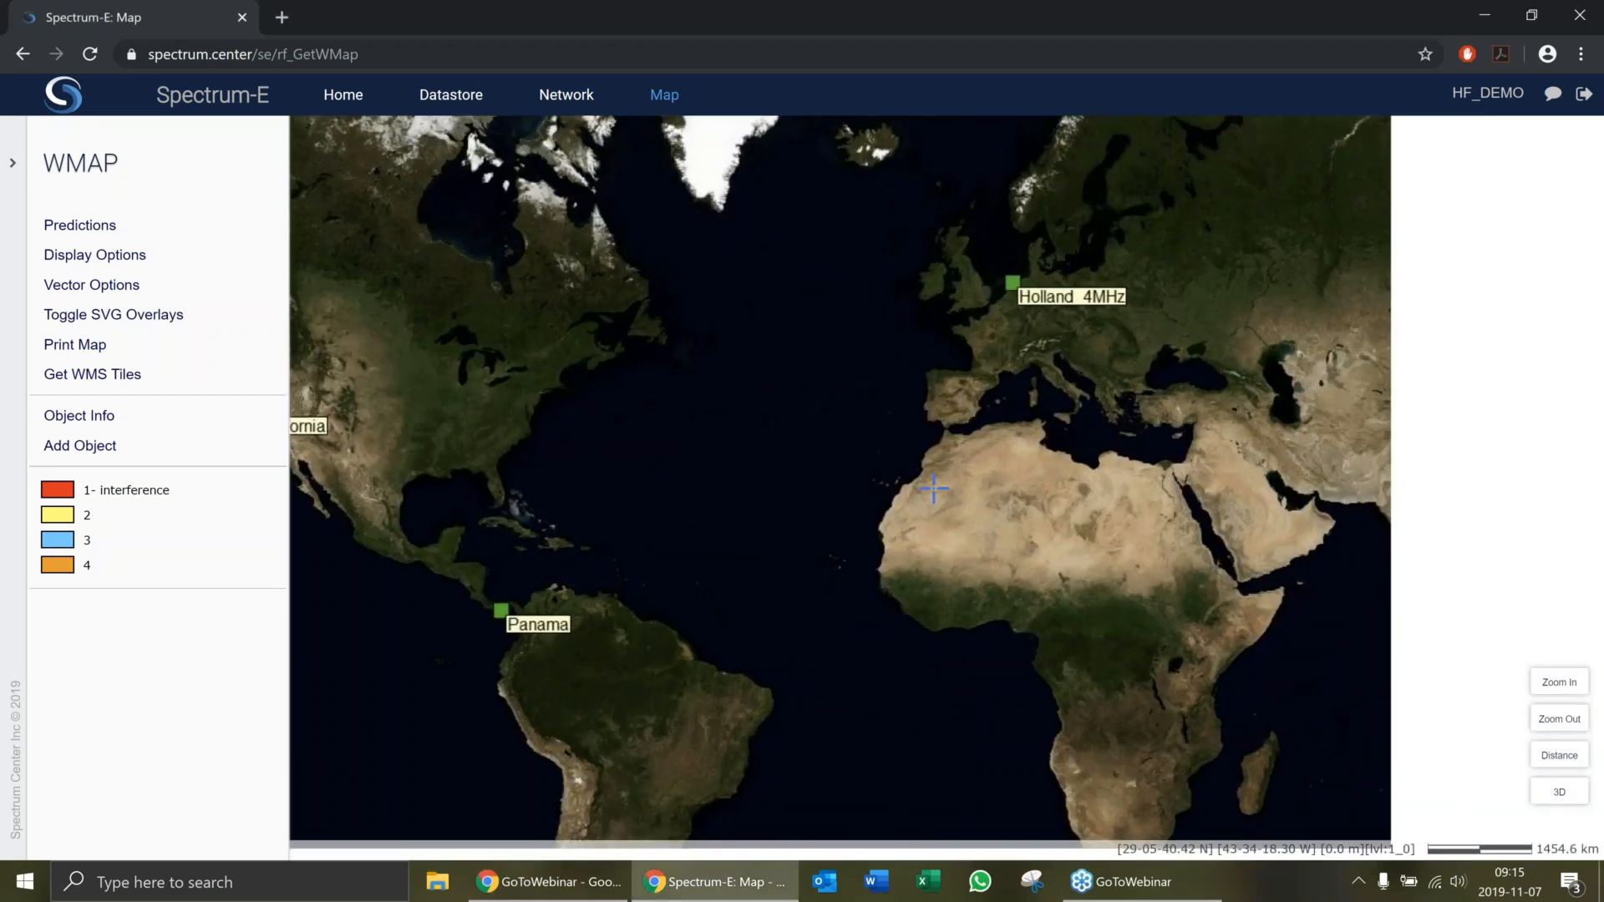
{"action": "left_click_drag", "start_coordinate": [749, 518], "coordinate": [1522, 555]}
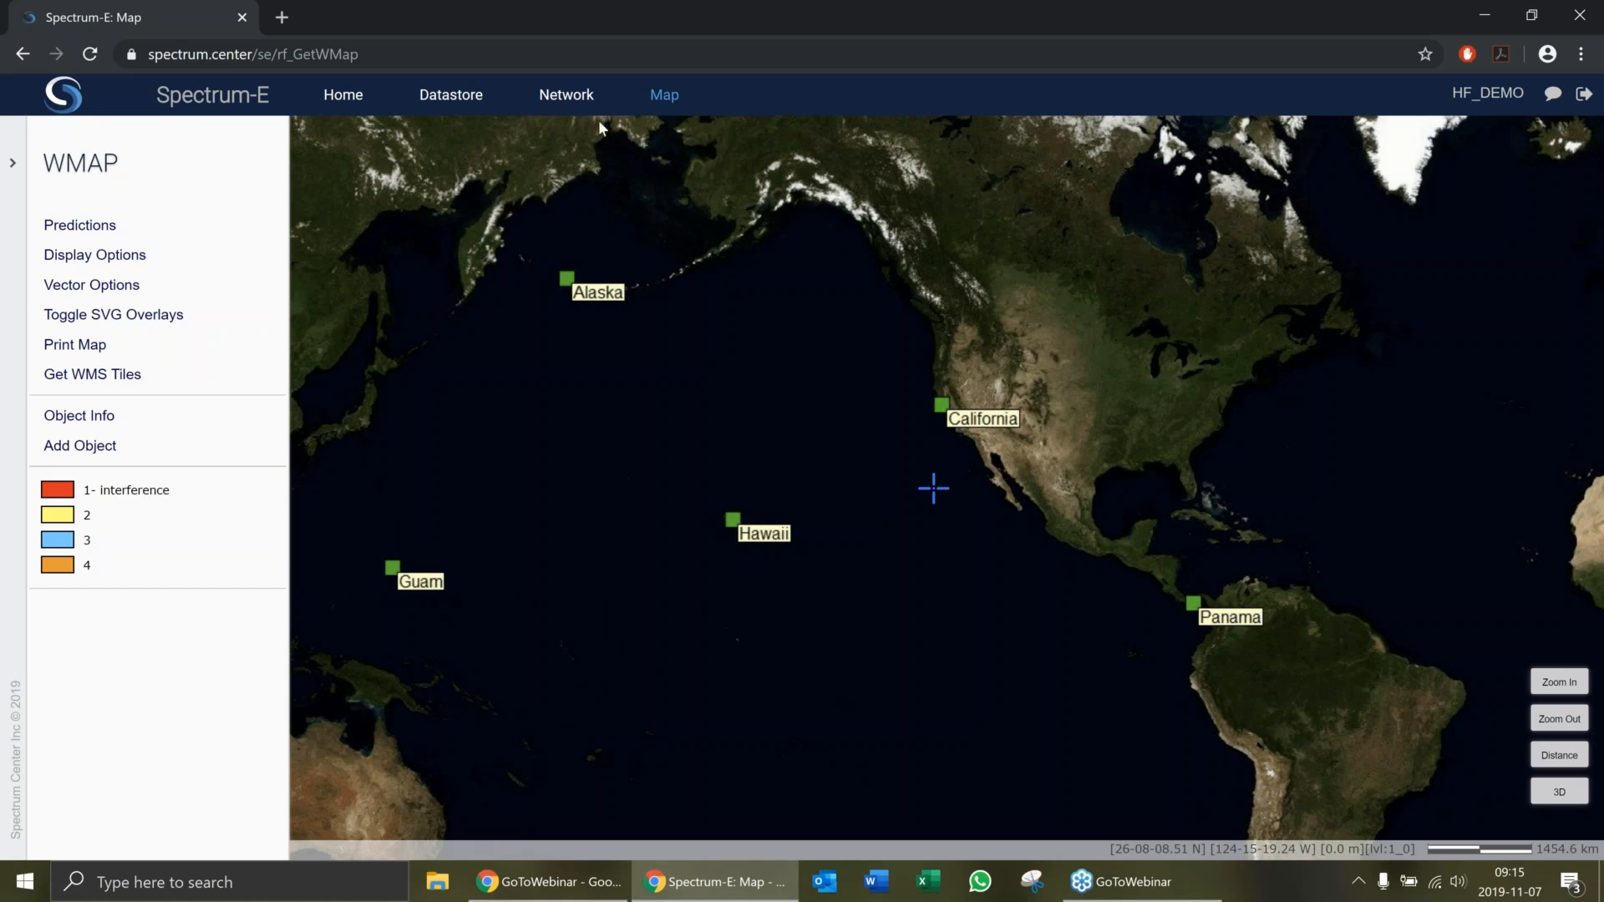
- Open the Alaska station's HF Radio parameters from the network list and review its man-made noise, required S/N and frequency values
{"action": "left_click", "coordinate": [579, 101]}
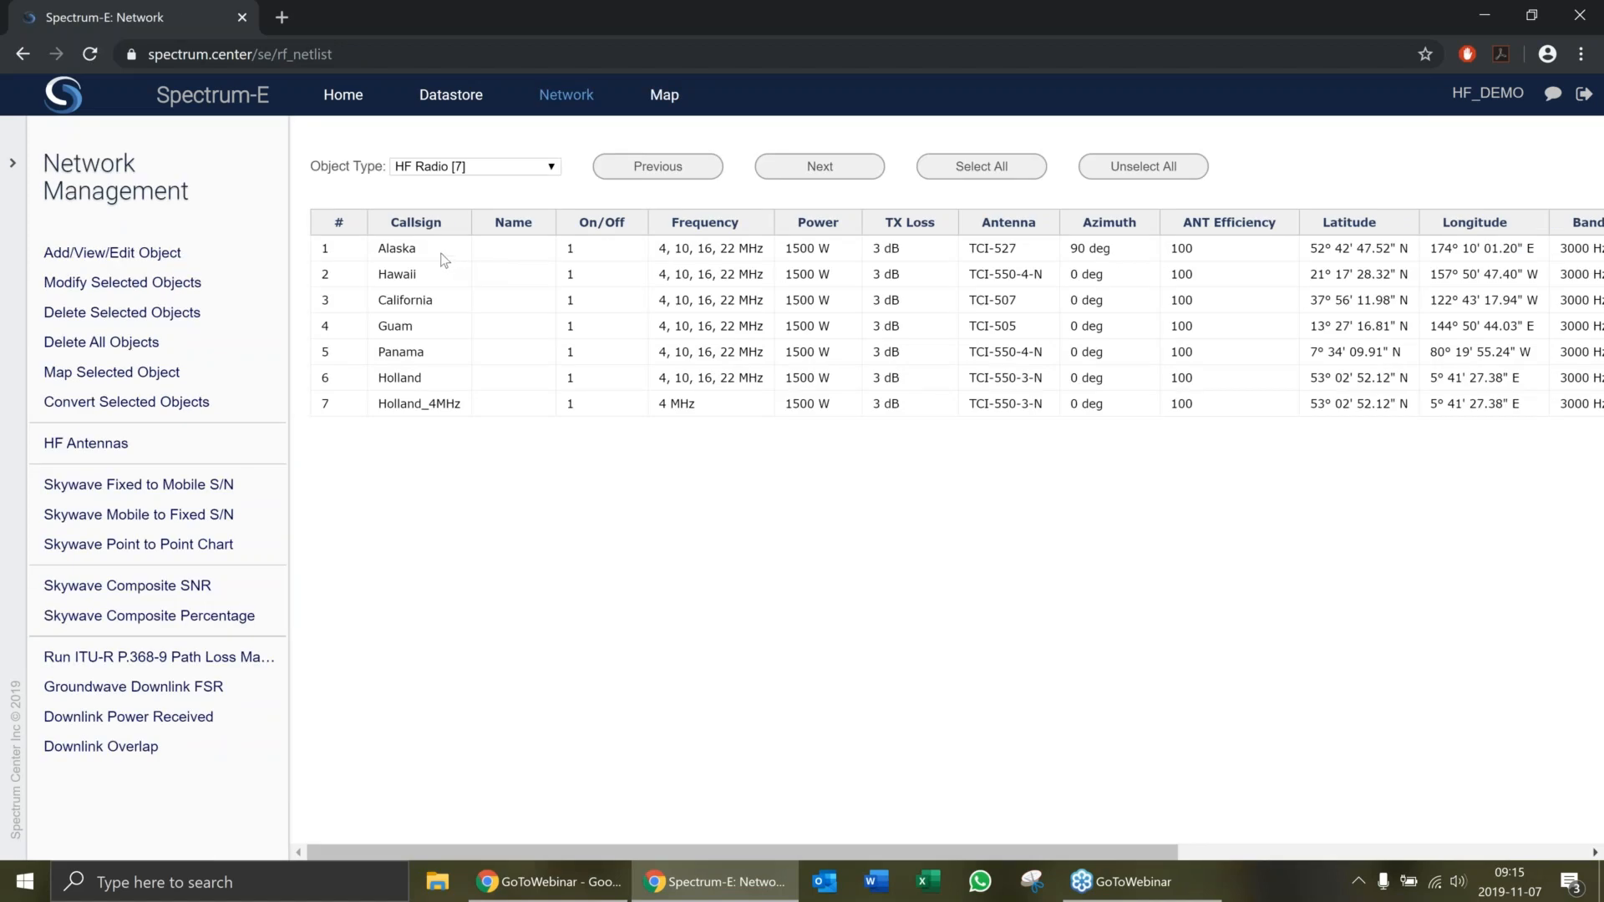
{"action": "left_click", "coordinate": [443, 253]}
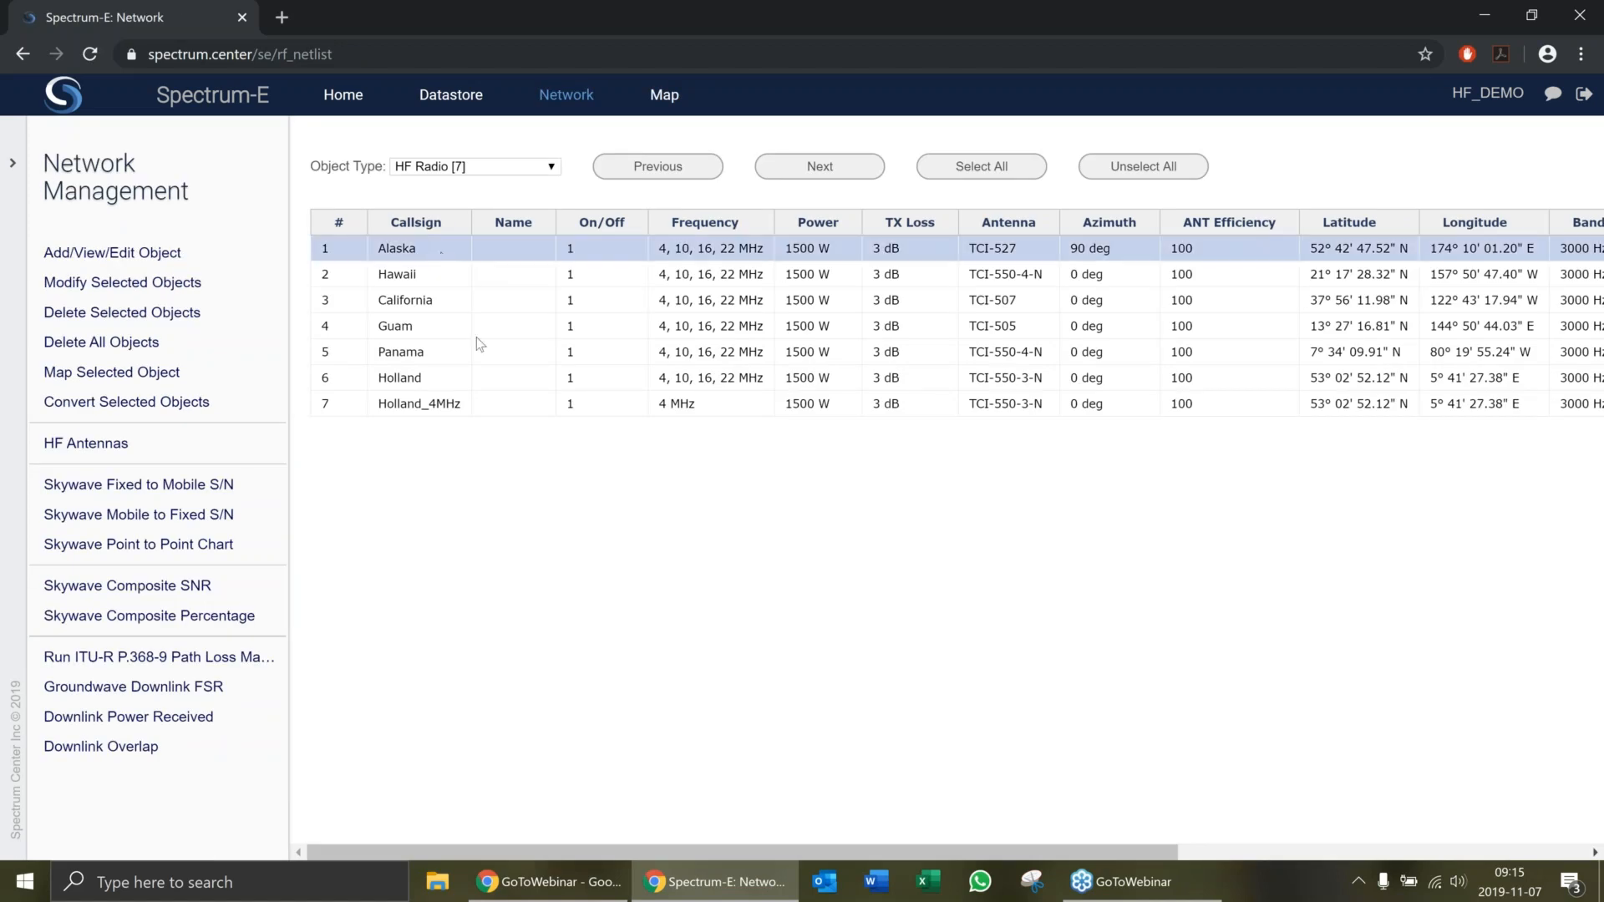
{"action": "left_click", "coordinate": [153, 260]}
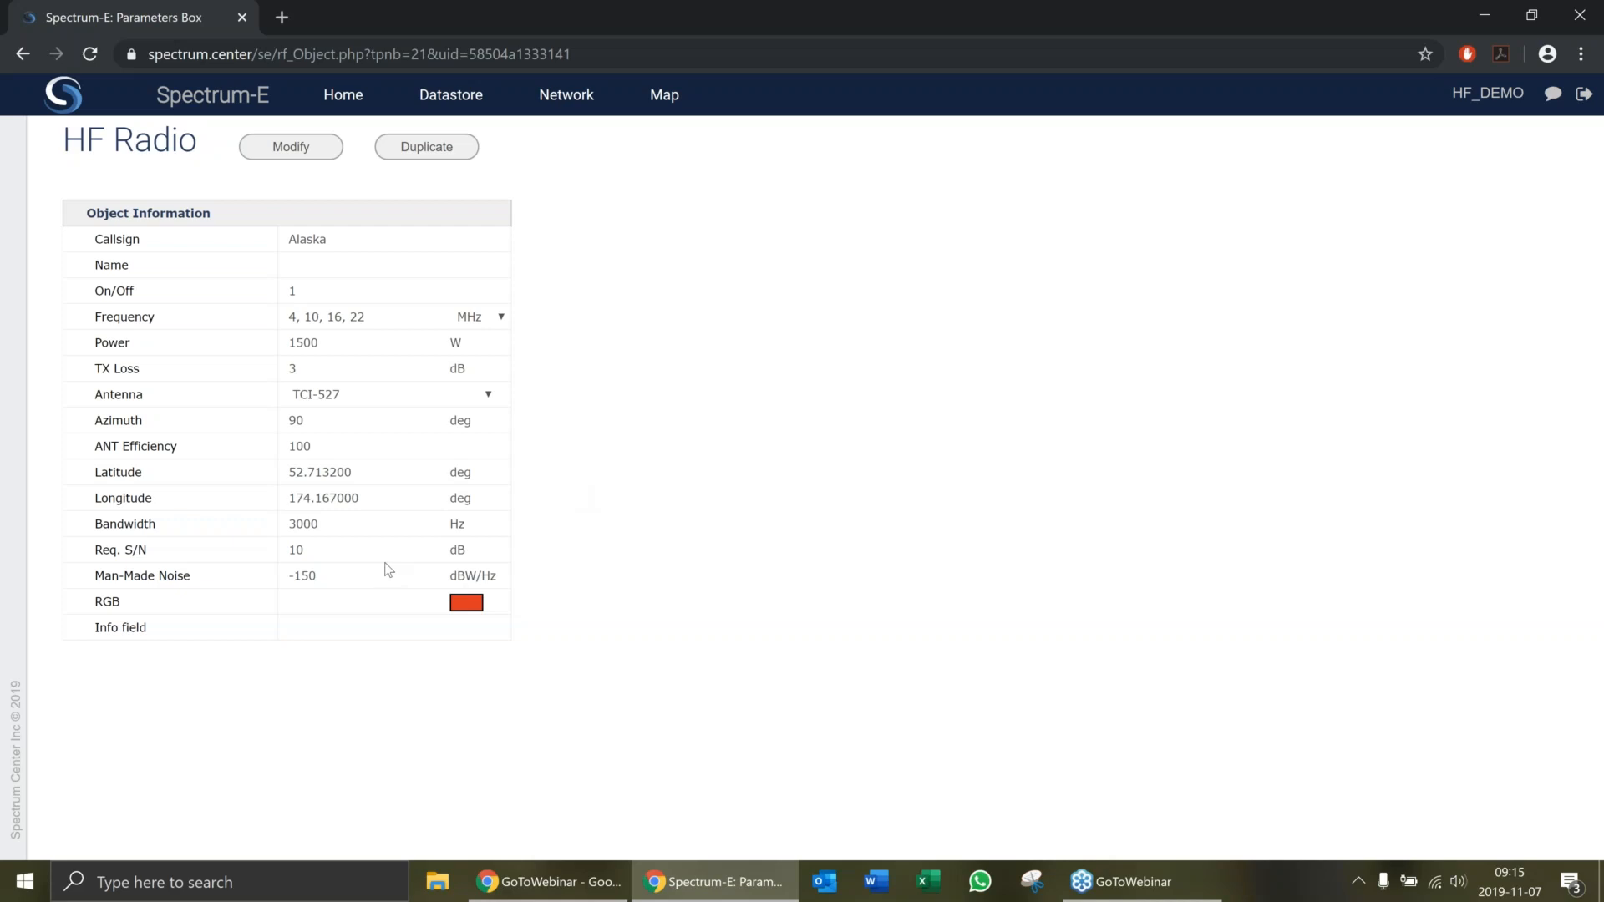
{"action": "double_click", "coordinate": [339, 574]}
{"action": "left_click", "coordinate": [121, 585]}
{"action": "left_click", "coordinate": [328, 583]}
{"action": "left_click", "coordinate": [339, 575]}
{"action": "left_click", "coordinate": [333, 555]}
{"action": "left_click_drag", "start_coordinate": [333, 555], "coordinate": [267, 562]}
{"action": "left_click_drag", "start_coordinate": [379, 318], "coordinate": [253, 319]}
- Select the Hawaii and Panama stations in the network list and start a Skywave Point to Point Chart for them
{"action": "left_click", "coordinate": [576, 98]}
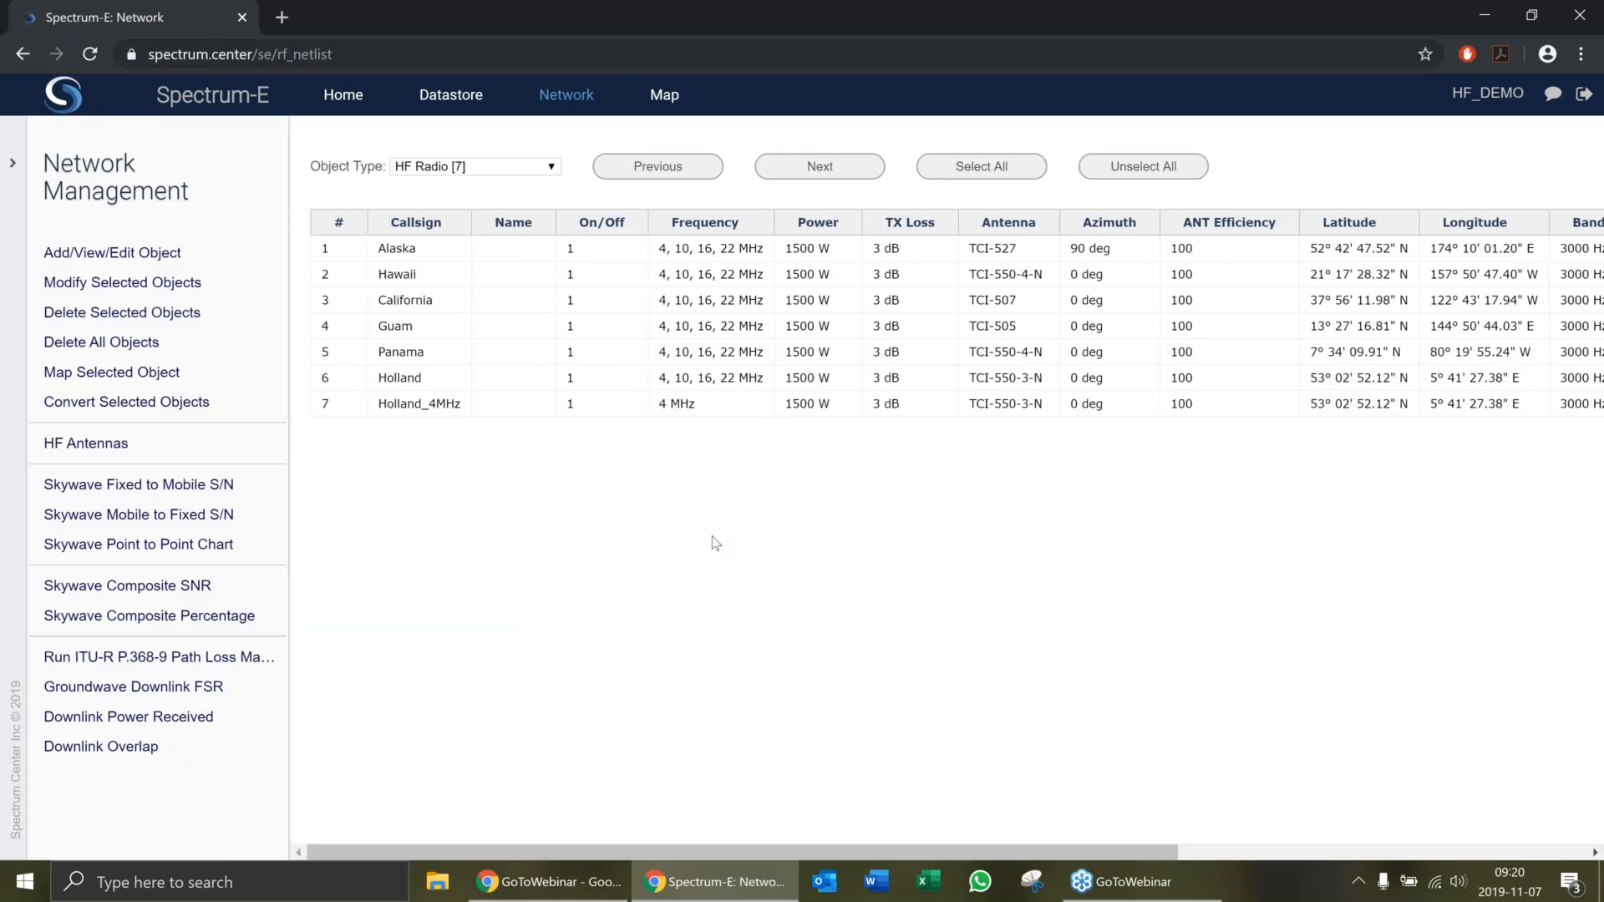
{"action": "left_click", "coordinate": [432, 282]}
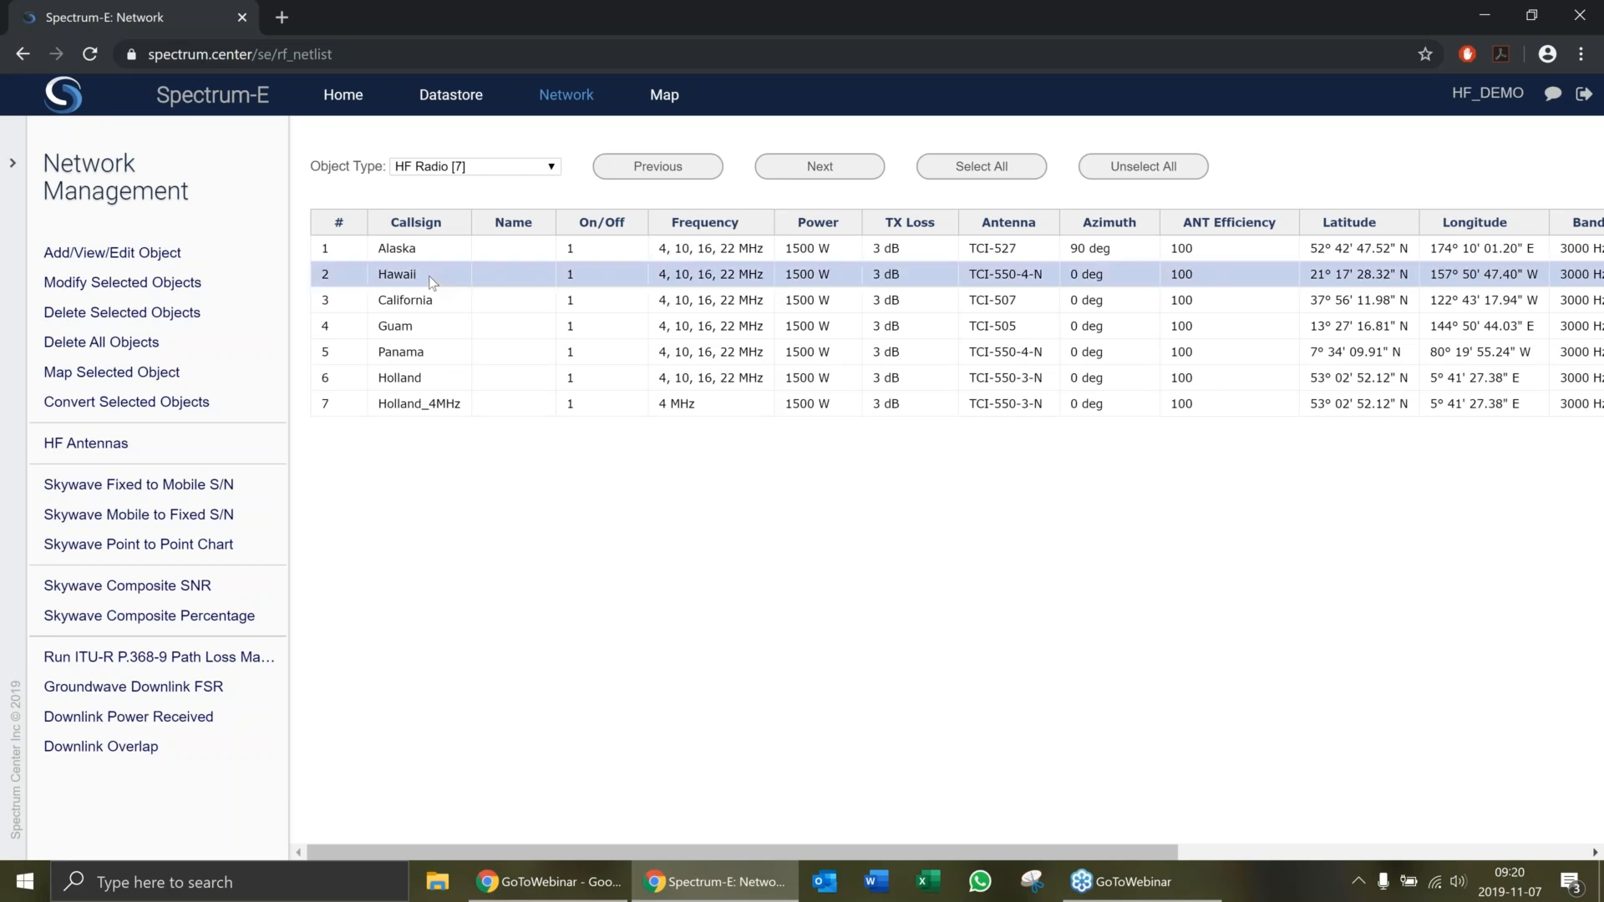
{"action": "left_click", "coordinate": [411, 358]}
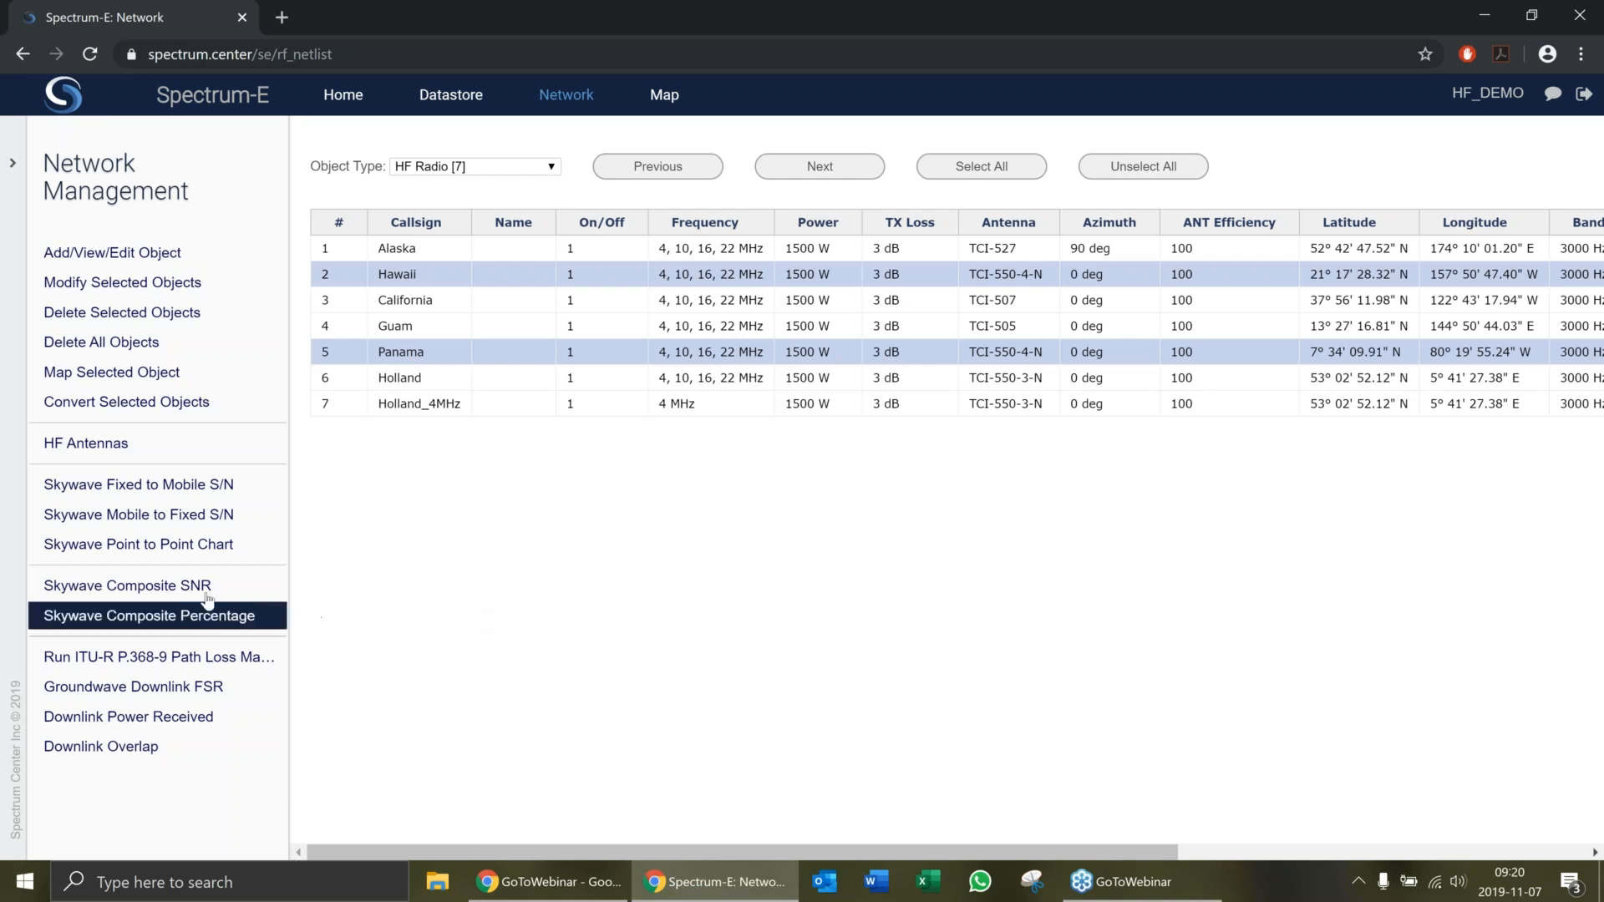
{"action": "left_click", "coordinate": [155, 554]}
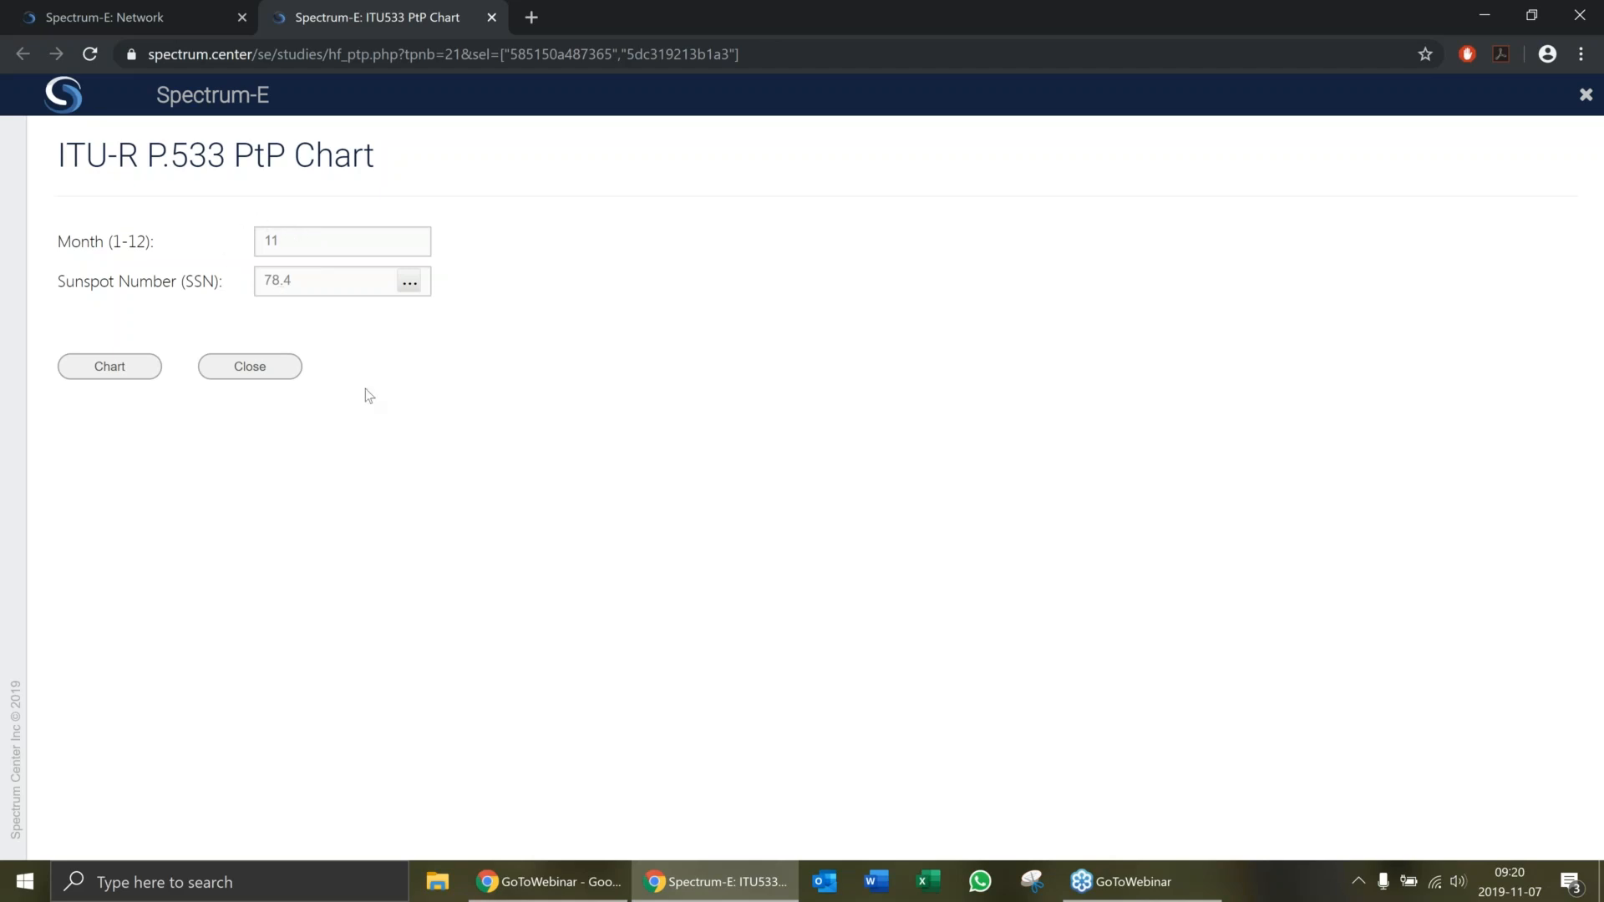
- Generate the Hawaii–Panama chart for month 11 using the IPS sunspot number of 1.8, and close it after viewing
{"action": "left_click", "coordinate": [409, 284]}
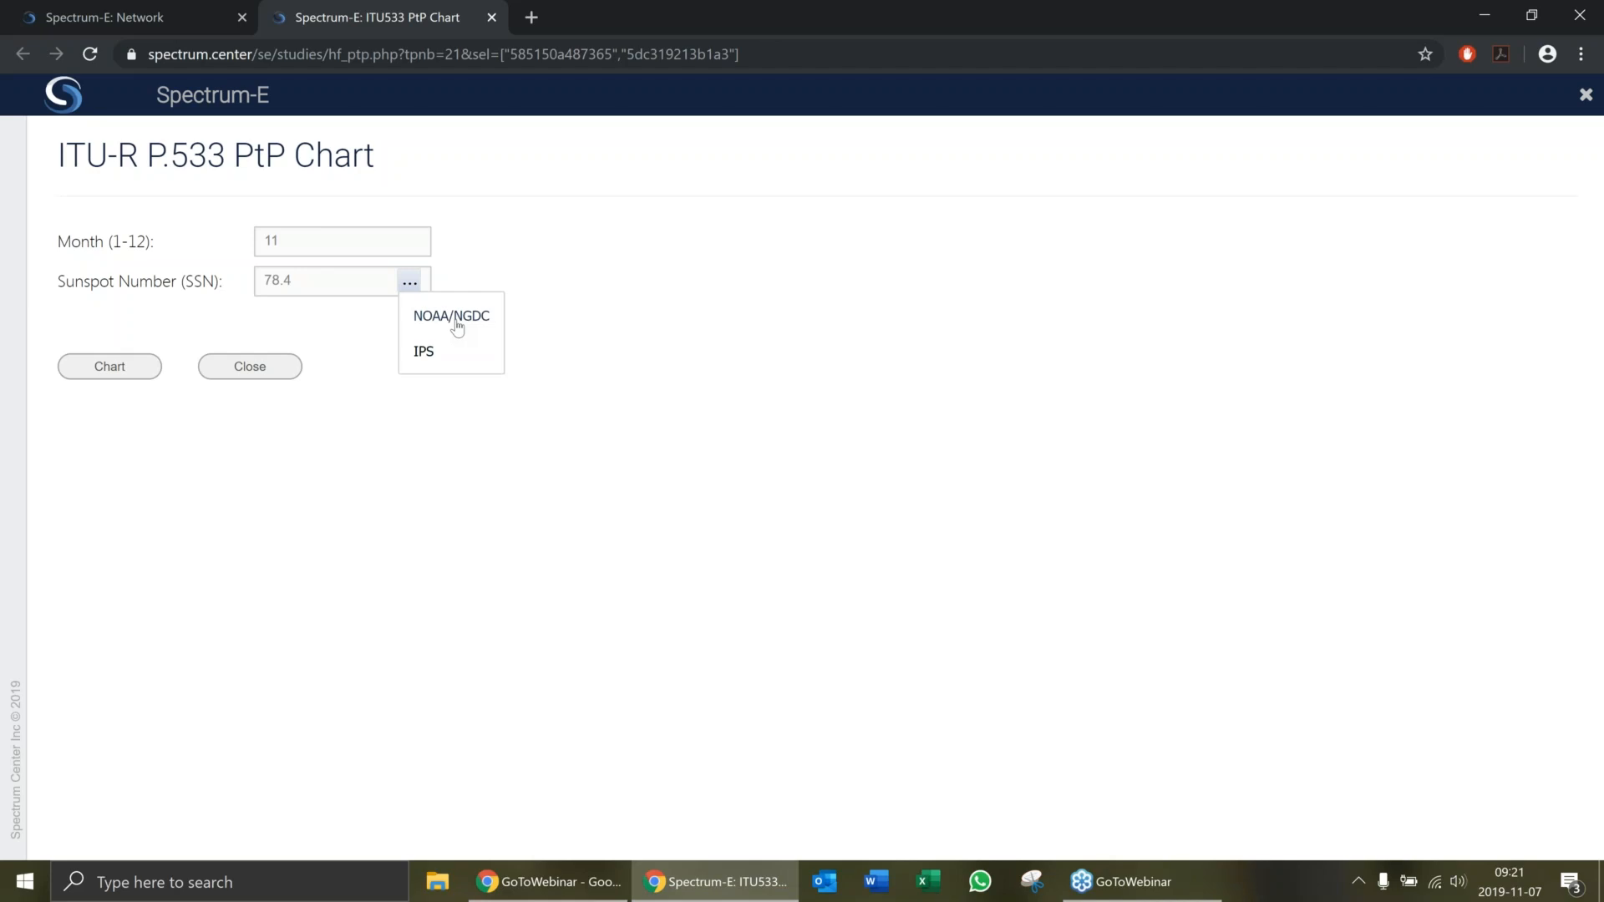
{"action": "left_click", "coordinate": [420, 355]}
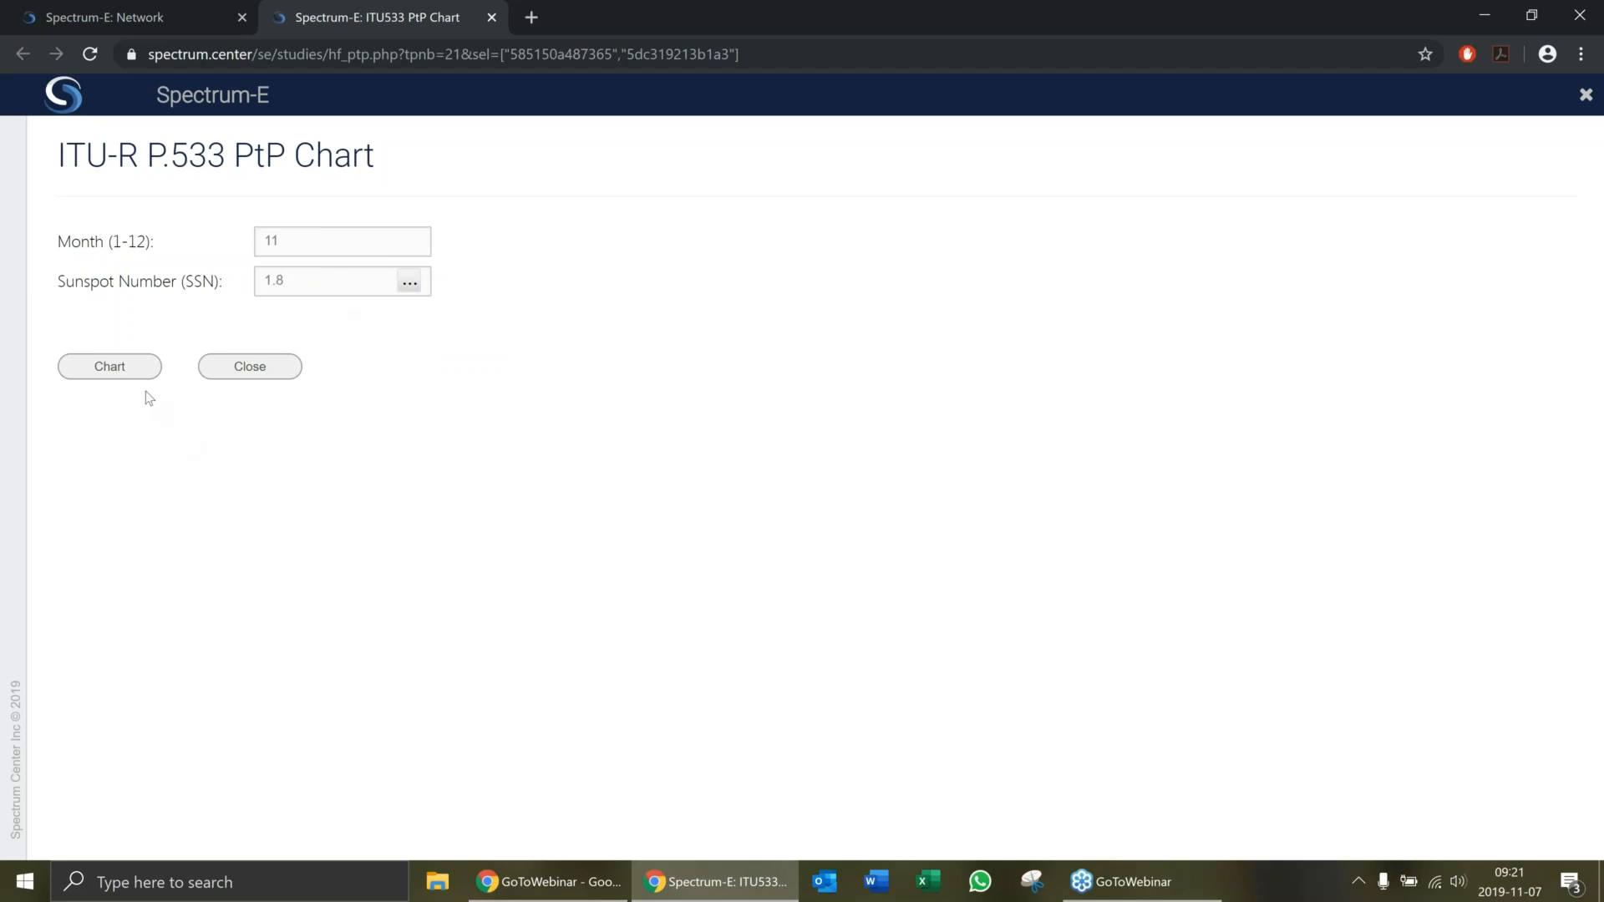
{"action": "left_click", "coordinate": [131, 370]}
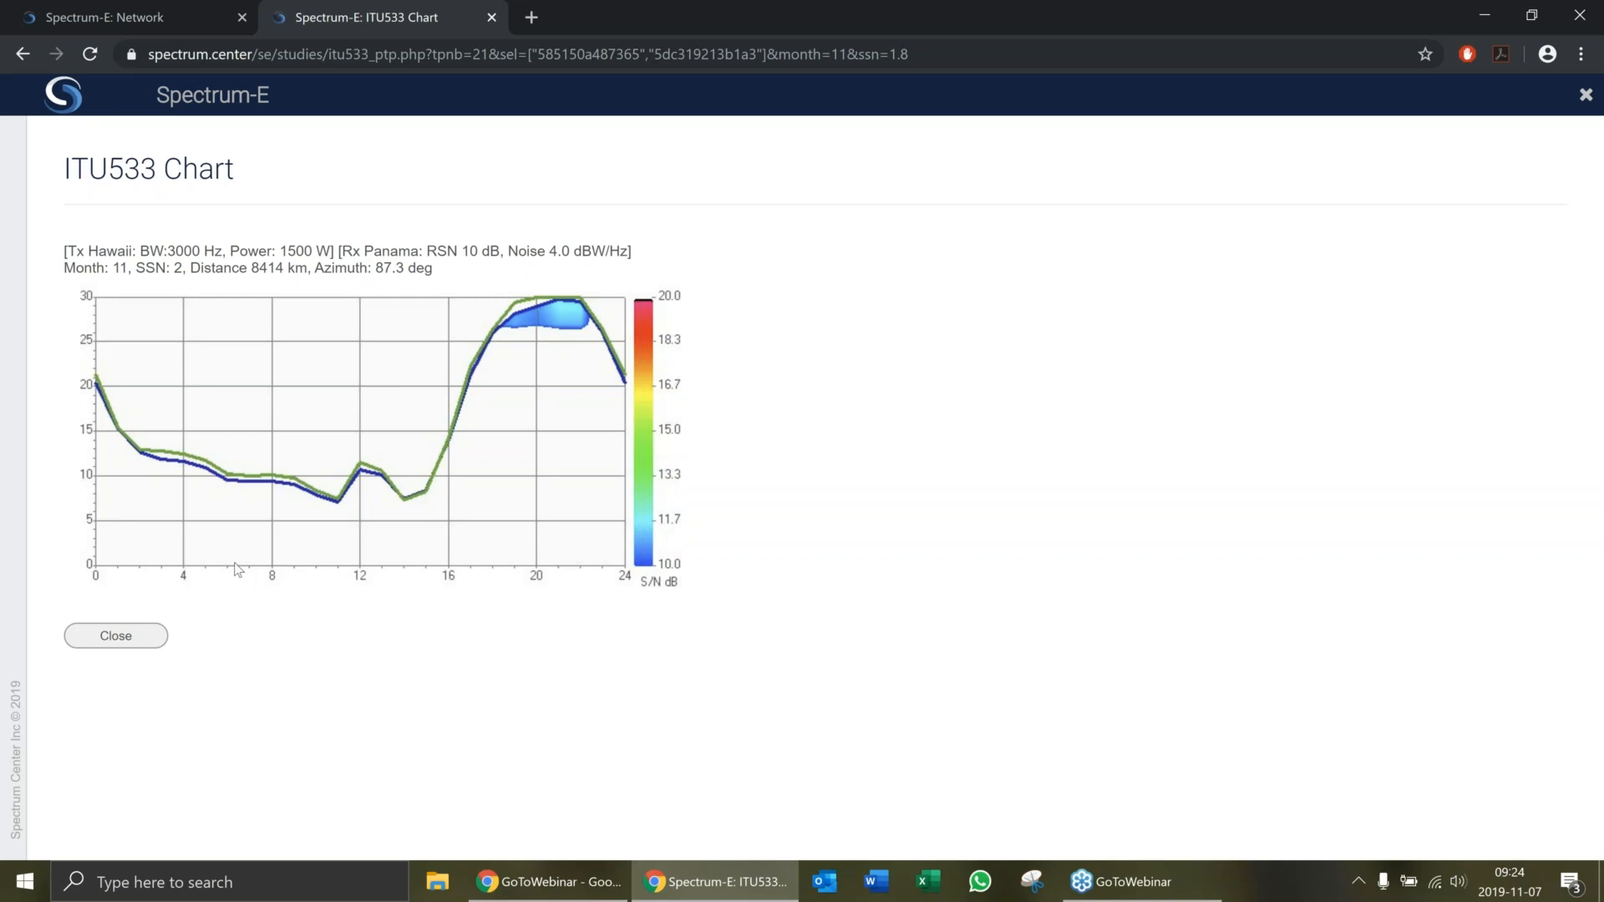
{"action": "left_click", "coordinate": [132, 641]}
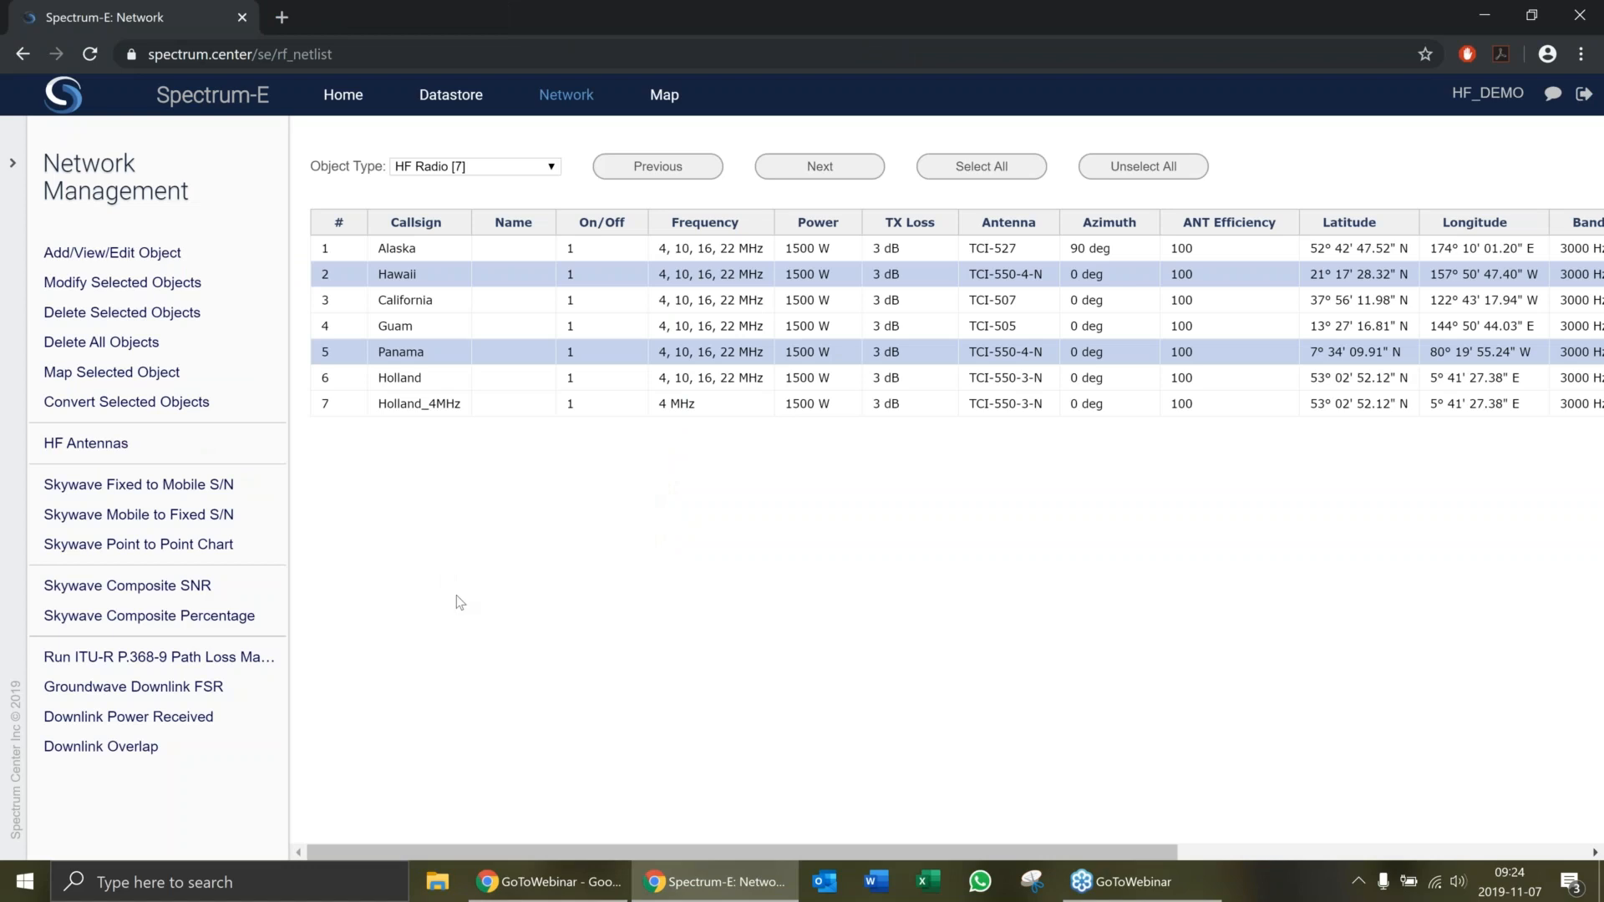
- Generate another Hawaii–Panama point-to-point chart for month 11 with a sunspot number of 100, and close it after viewing
{"action": "left_click", "coordinate": [227, 548]}
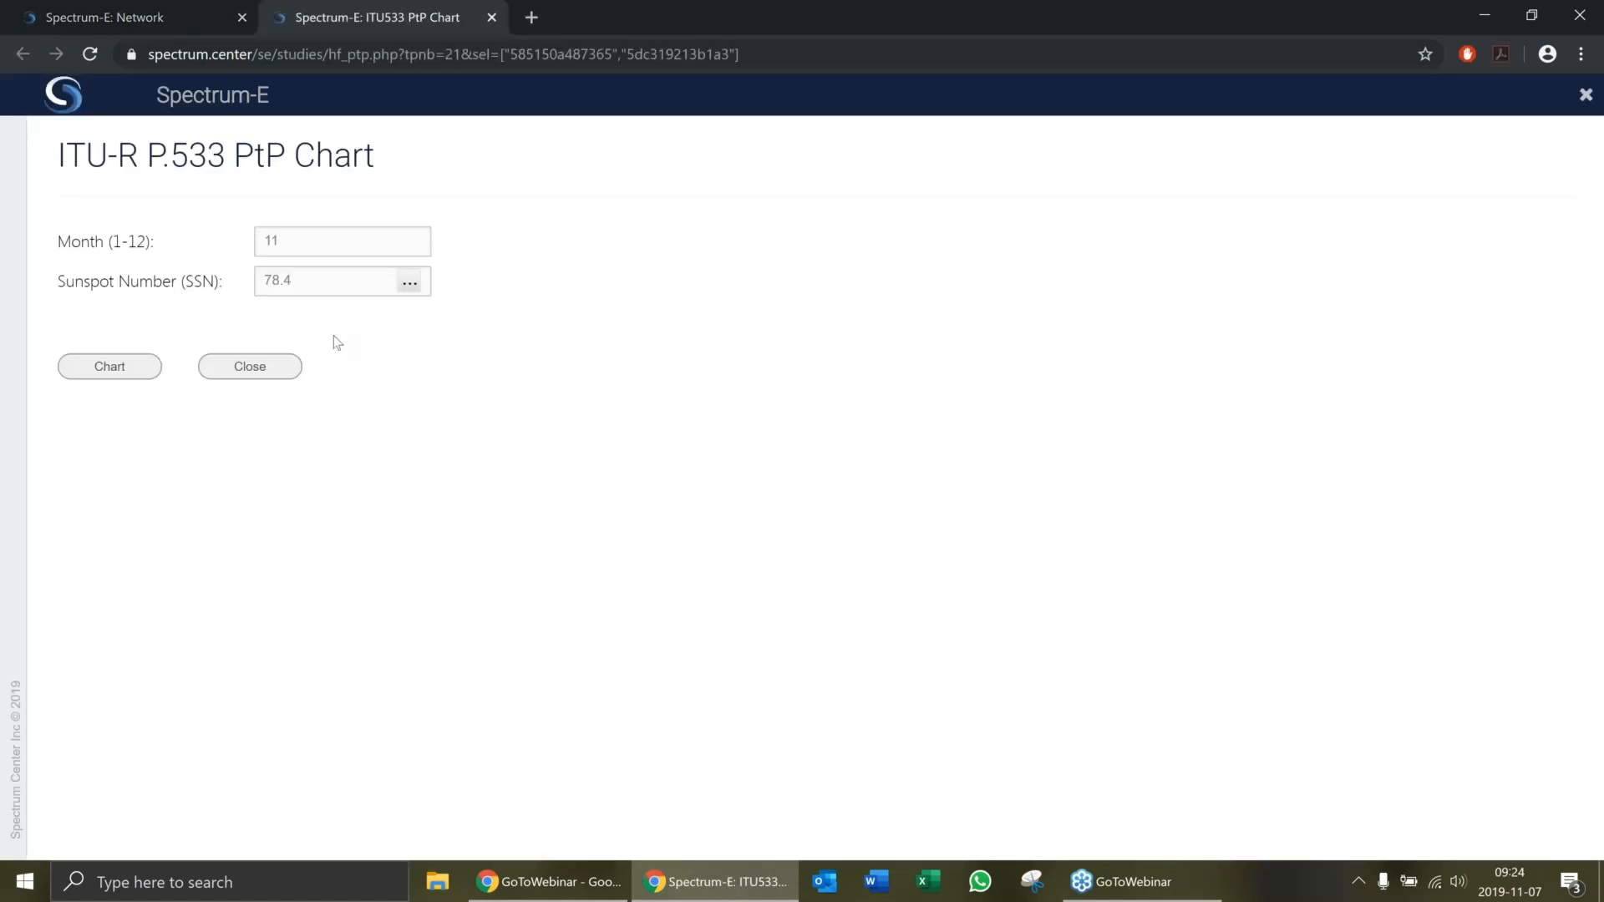
{"action": "left_click_drag", "start_coordinate": [306, 277], "coordinate": [180, 284]}
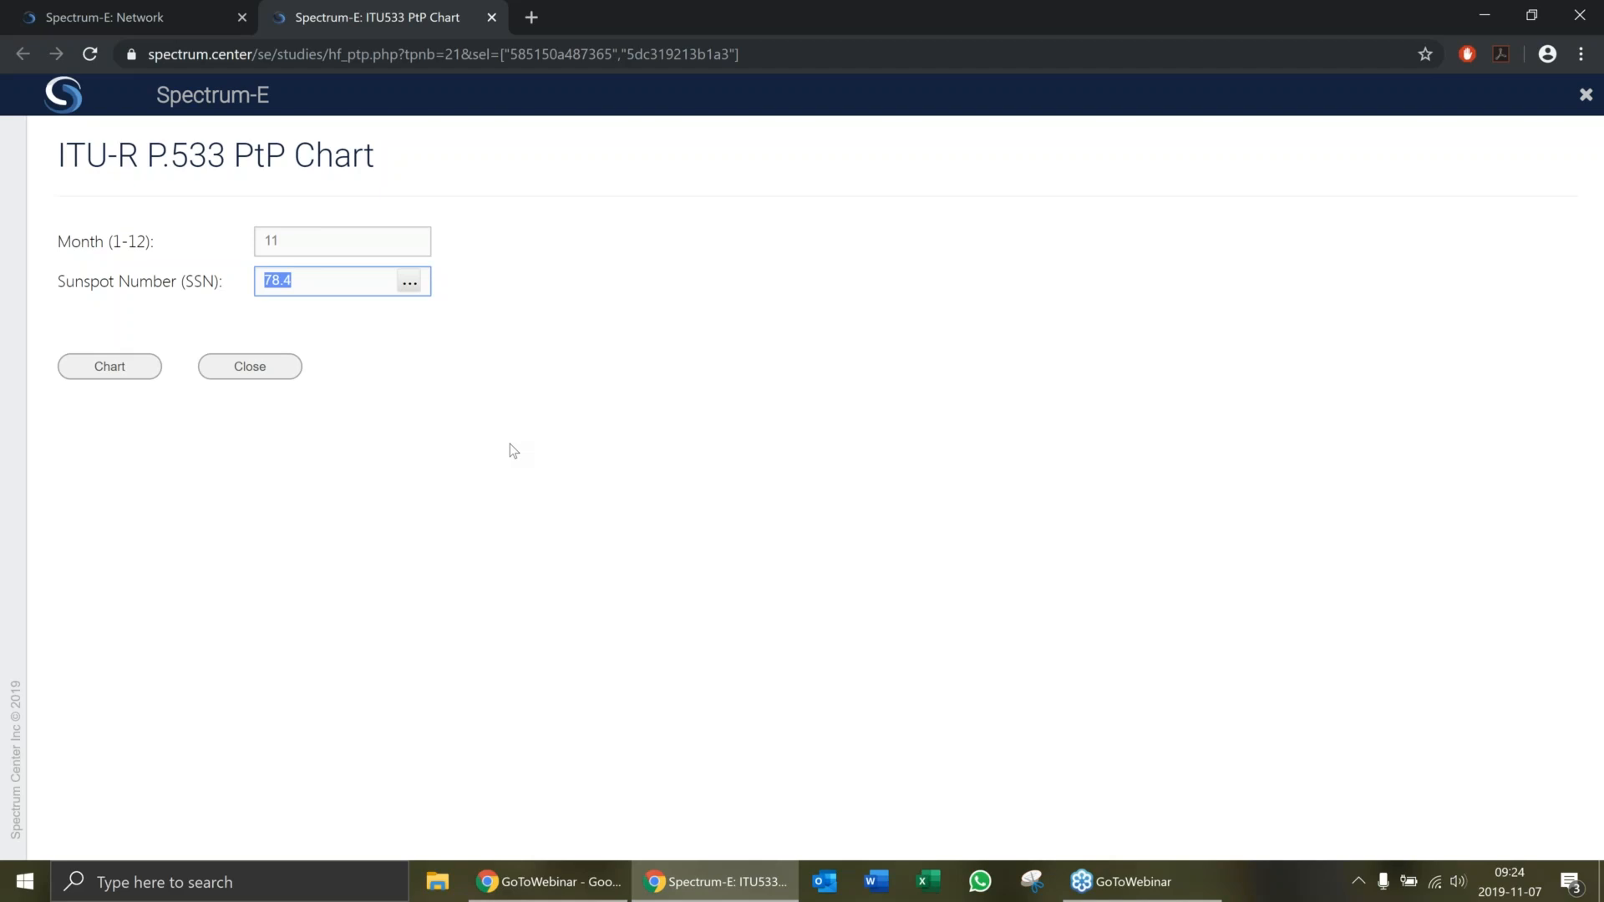
{"action": "type", "text": "100"}
{"action": "left_click", "coordinate": [409, 282]}
{"action": "left_click", "coordinate": [130, 366]}
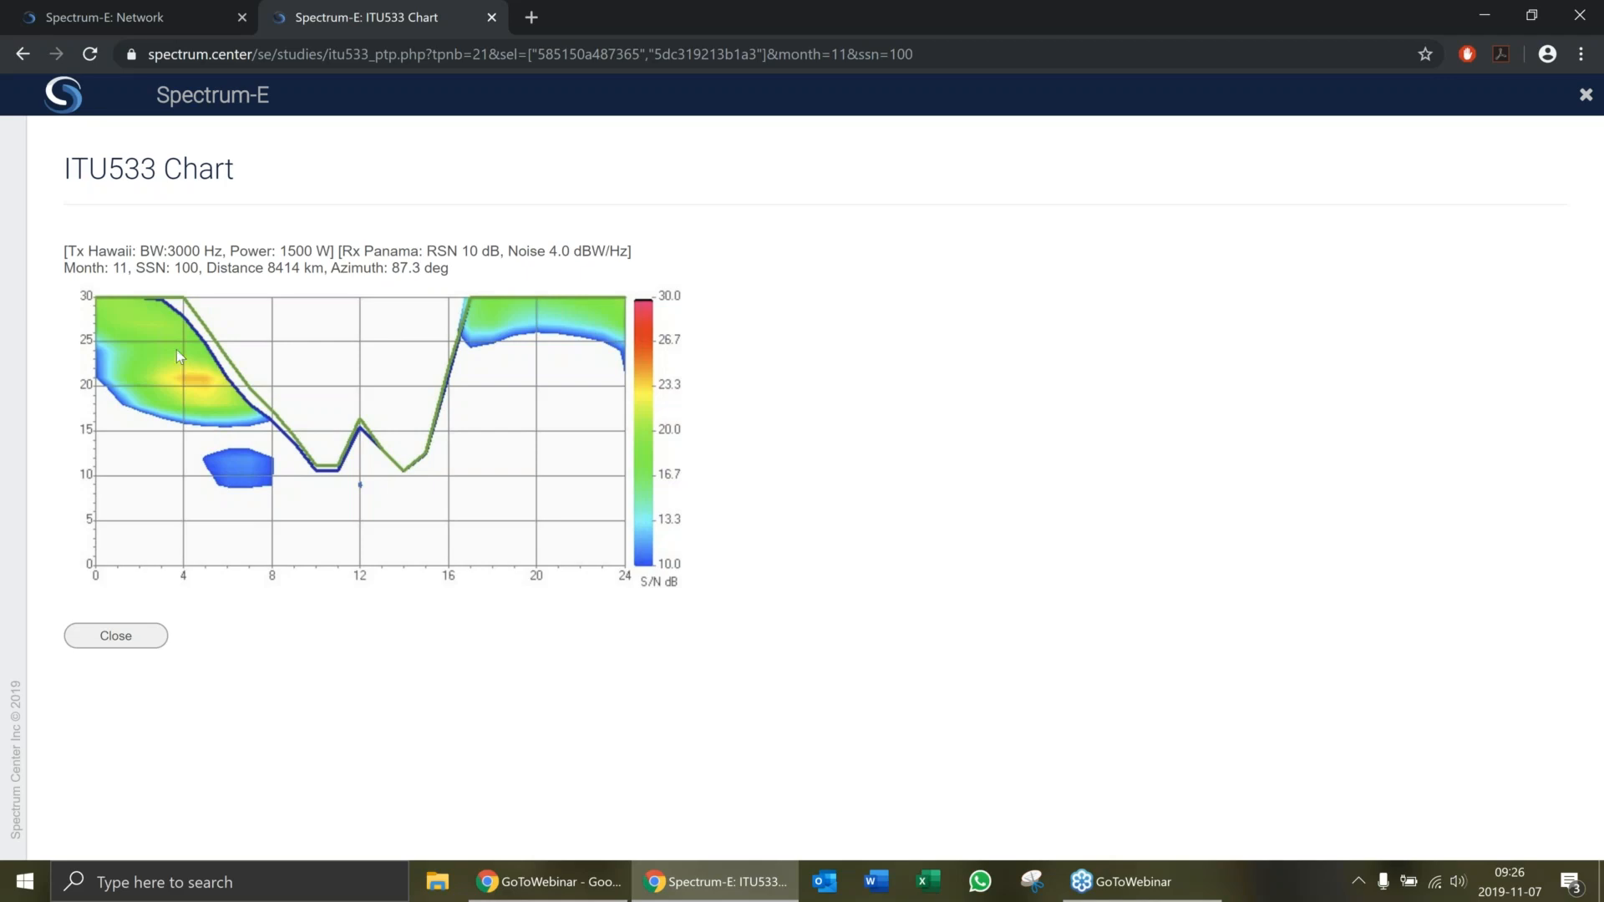
{"action": "left_click", "coordinate": [99, 638]}
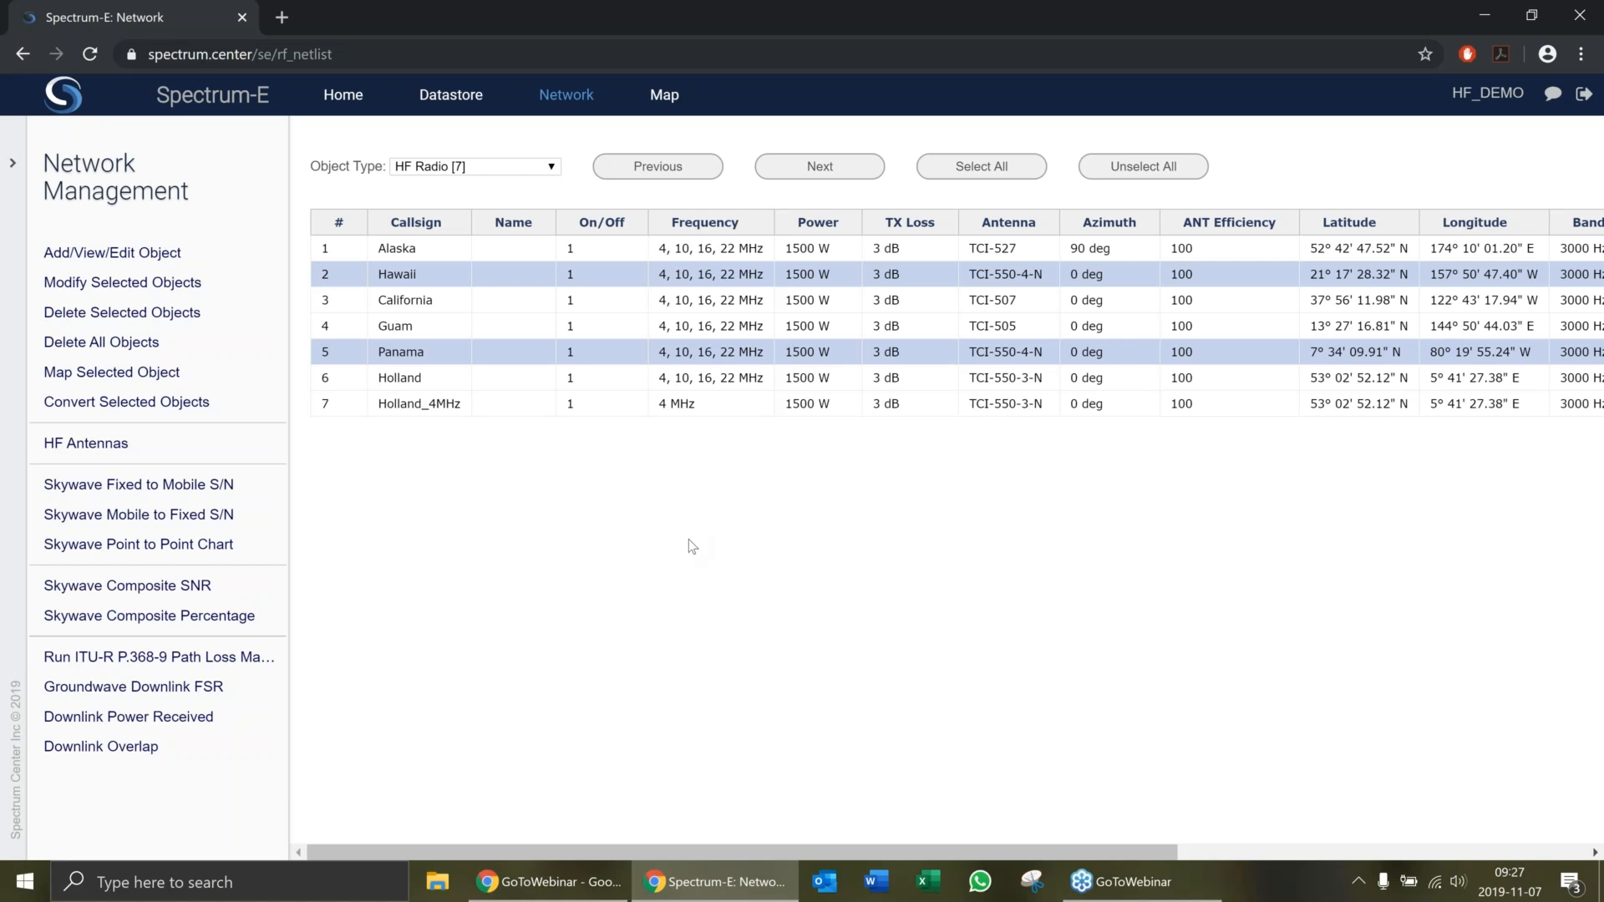
- Select only the Holland_4MHz station in place of Hawaii and Panama, and start a Skywave Fixed to Mobile S/N study
{"action": "left_click", "coordinate": [414, 355]}
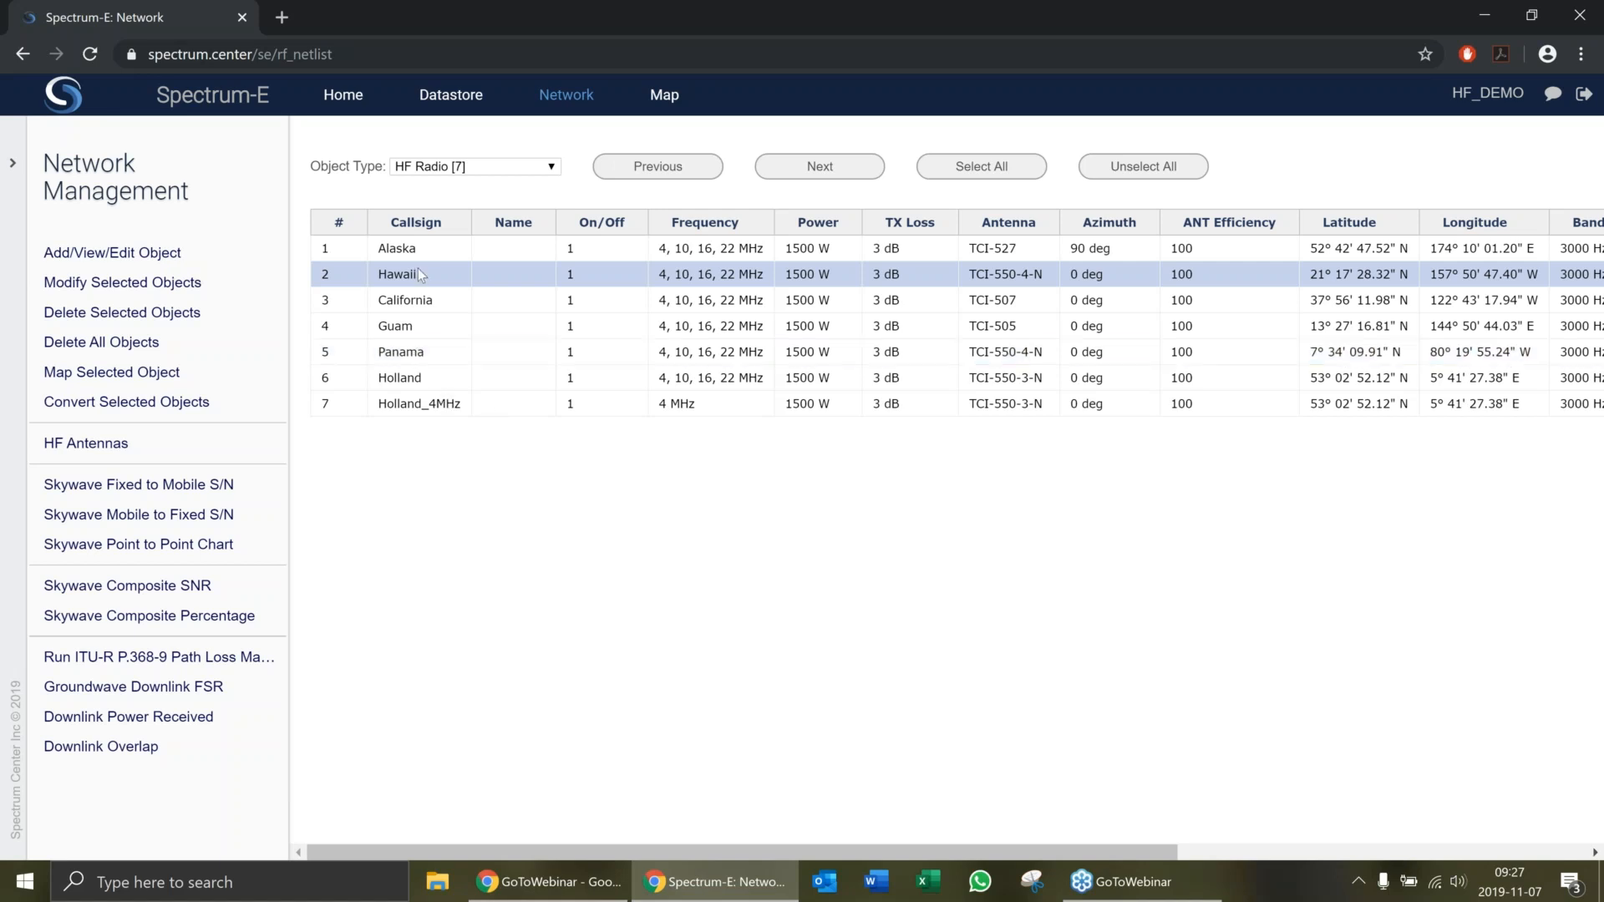
{"action": "left_click", "coordinate": [418, 269]}
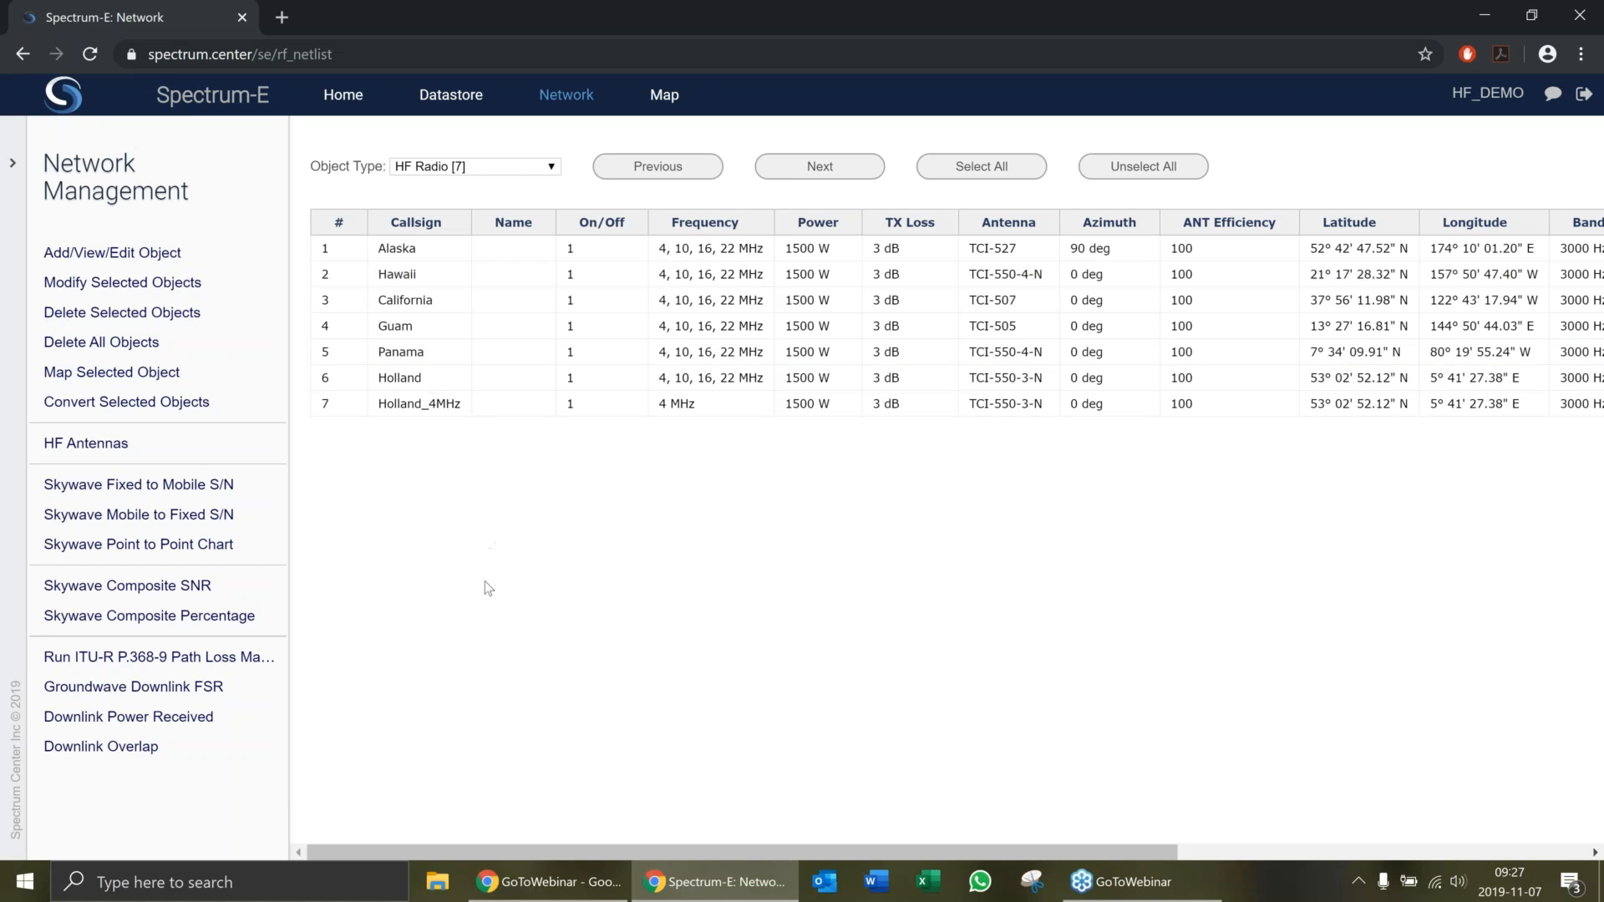
{"action": "left_click", "coordinate": [381, 407]}
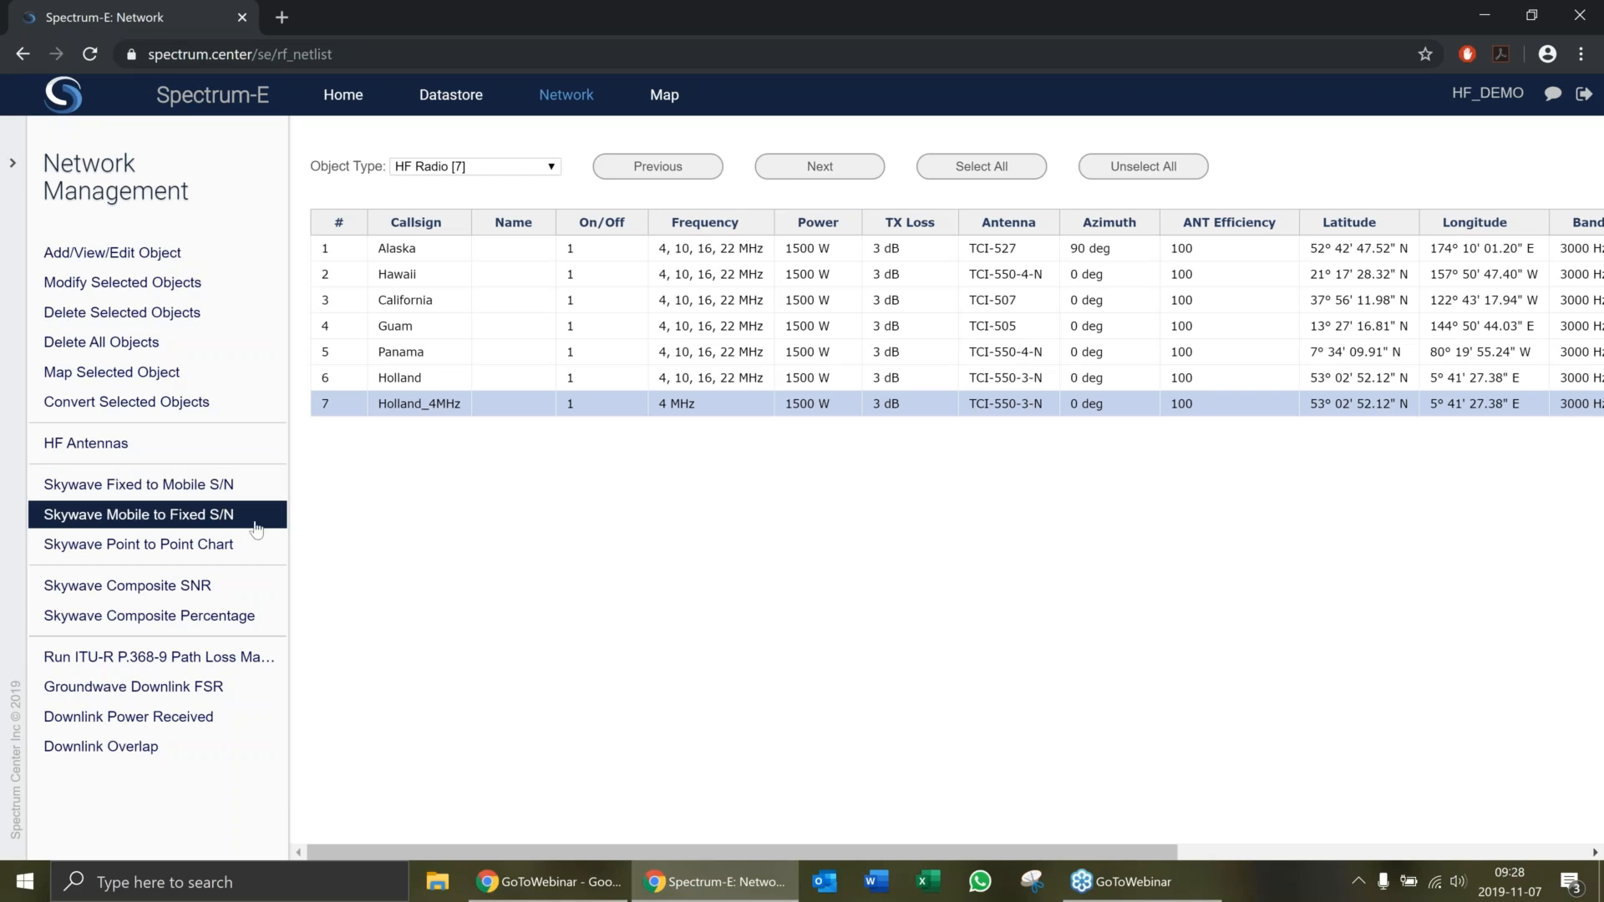
{"action": "left_click", "coordinate": [192, 500]}
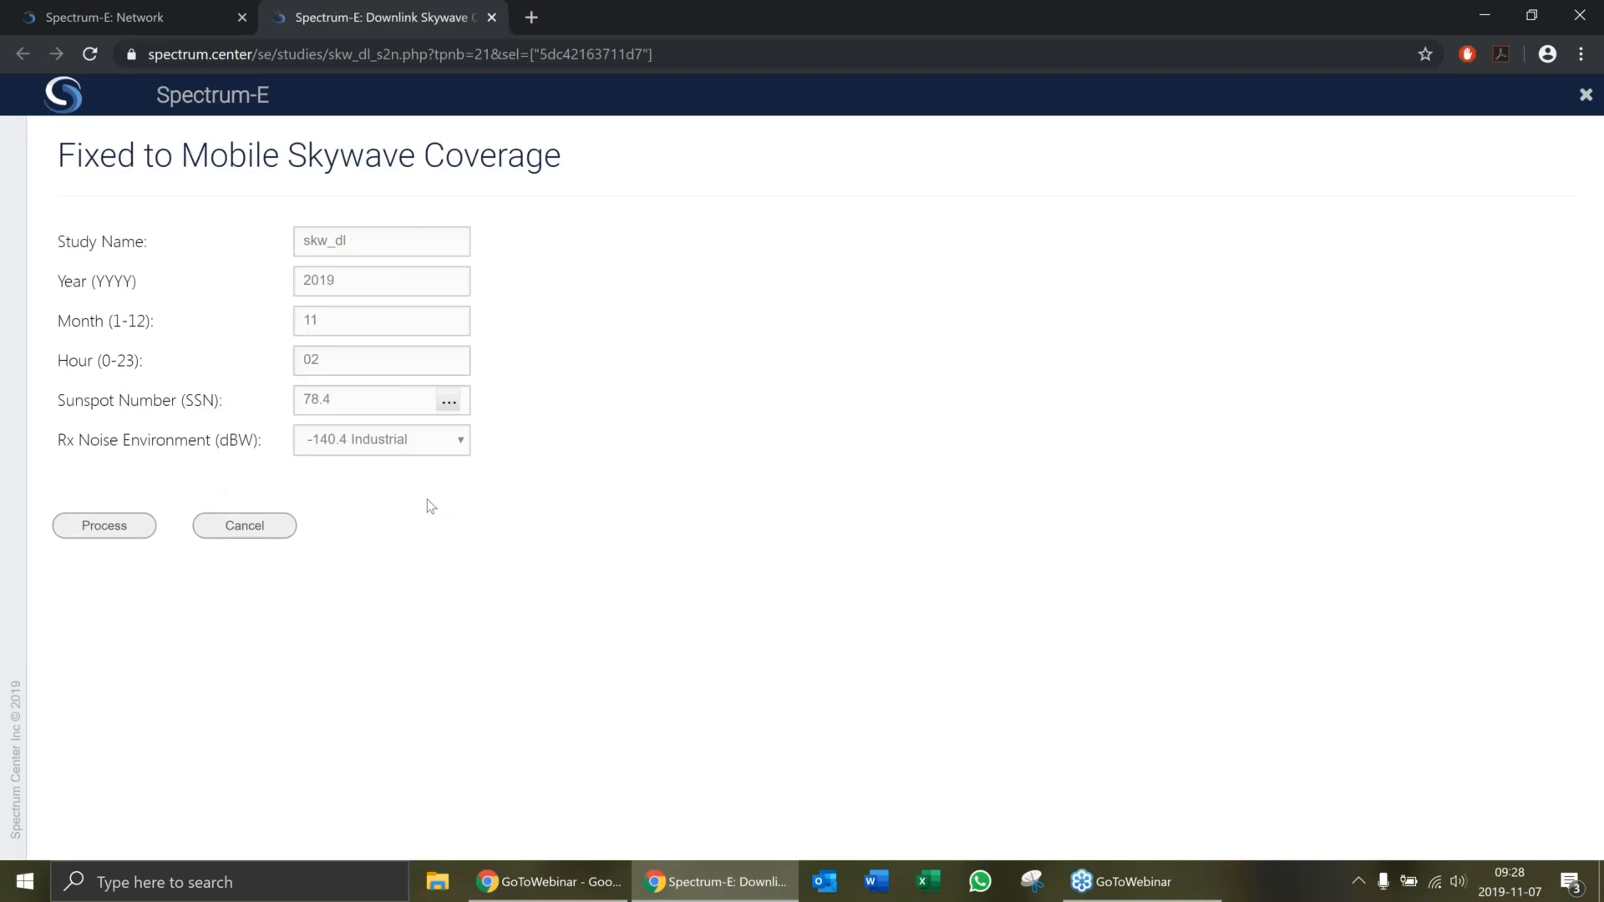
- Name the coverage study 4MHz and set its Rx noise environment to -150.0 Rural
{"action": "left_click_drag", "start_coordinate": [437, 249], "coordinate": [275, 259]}
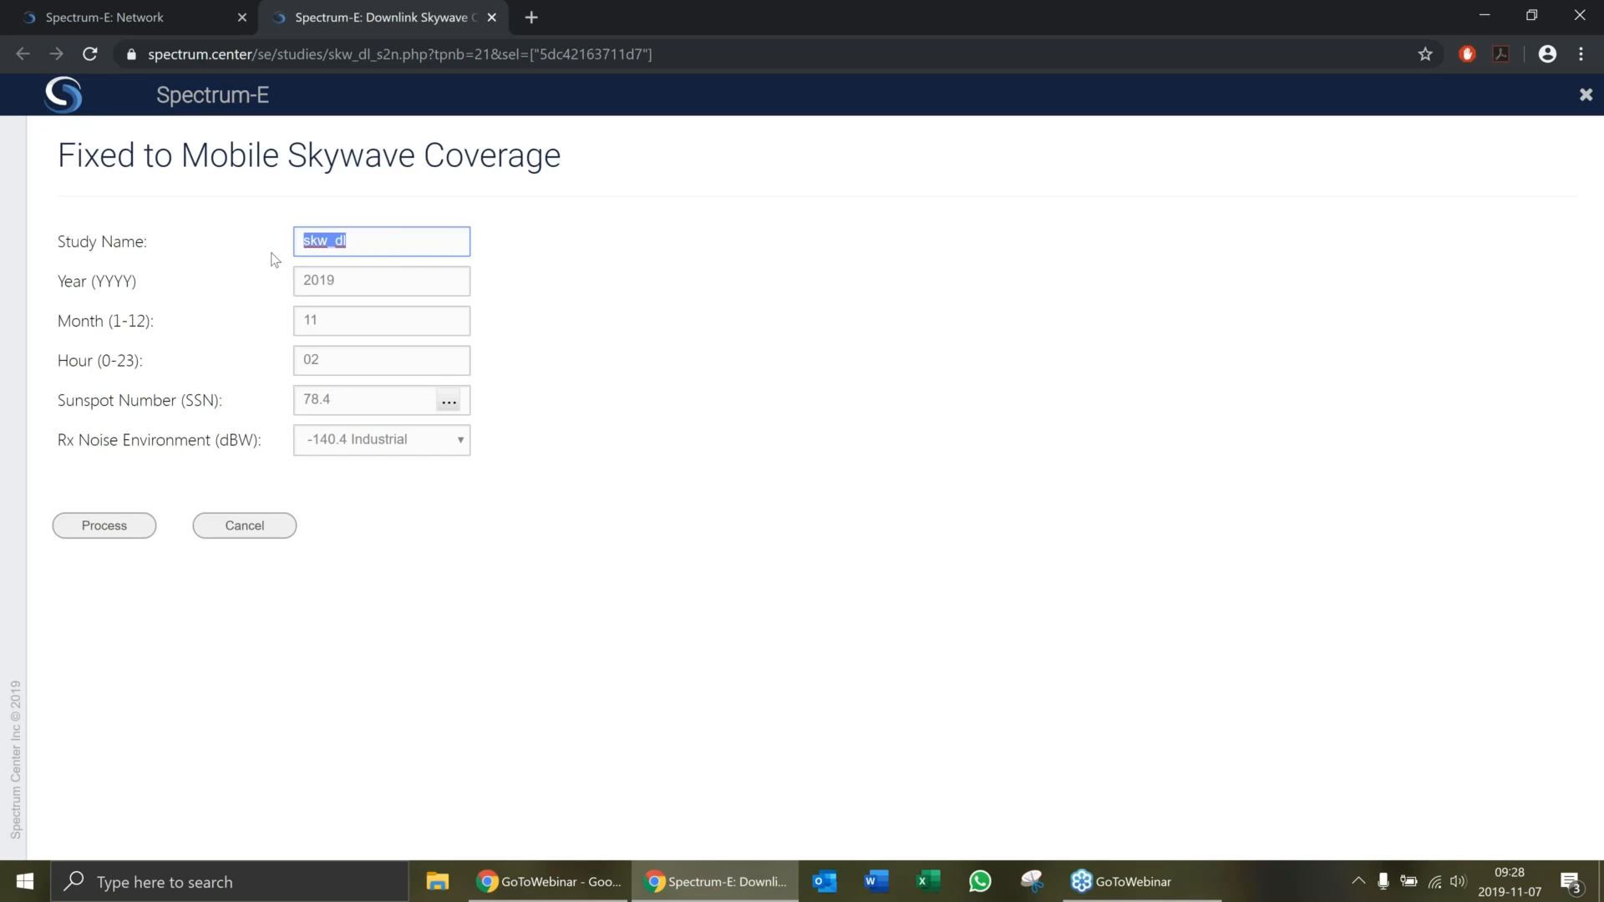
{"action": "type", "text": "4Mhz"}
{"action": "key", "text": "ctrl+a"}
{"action": "type", "text": "4MHz"}
{"action": "left_click", "coordinate": [460, 443]}
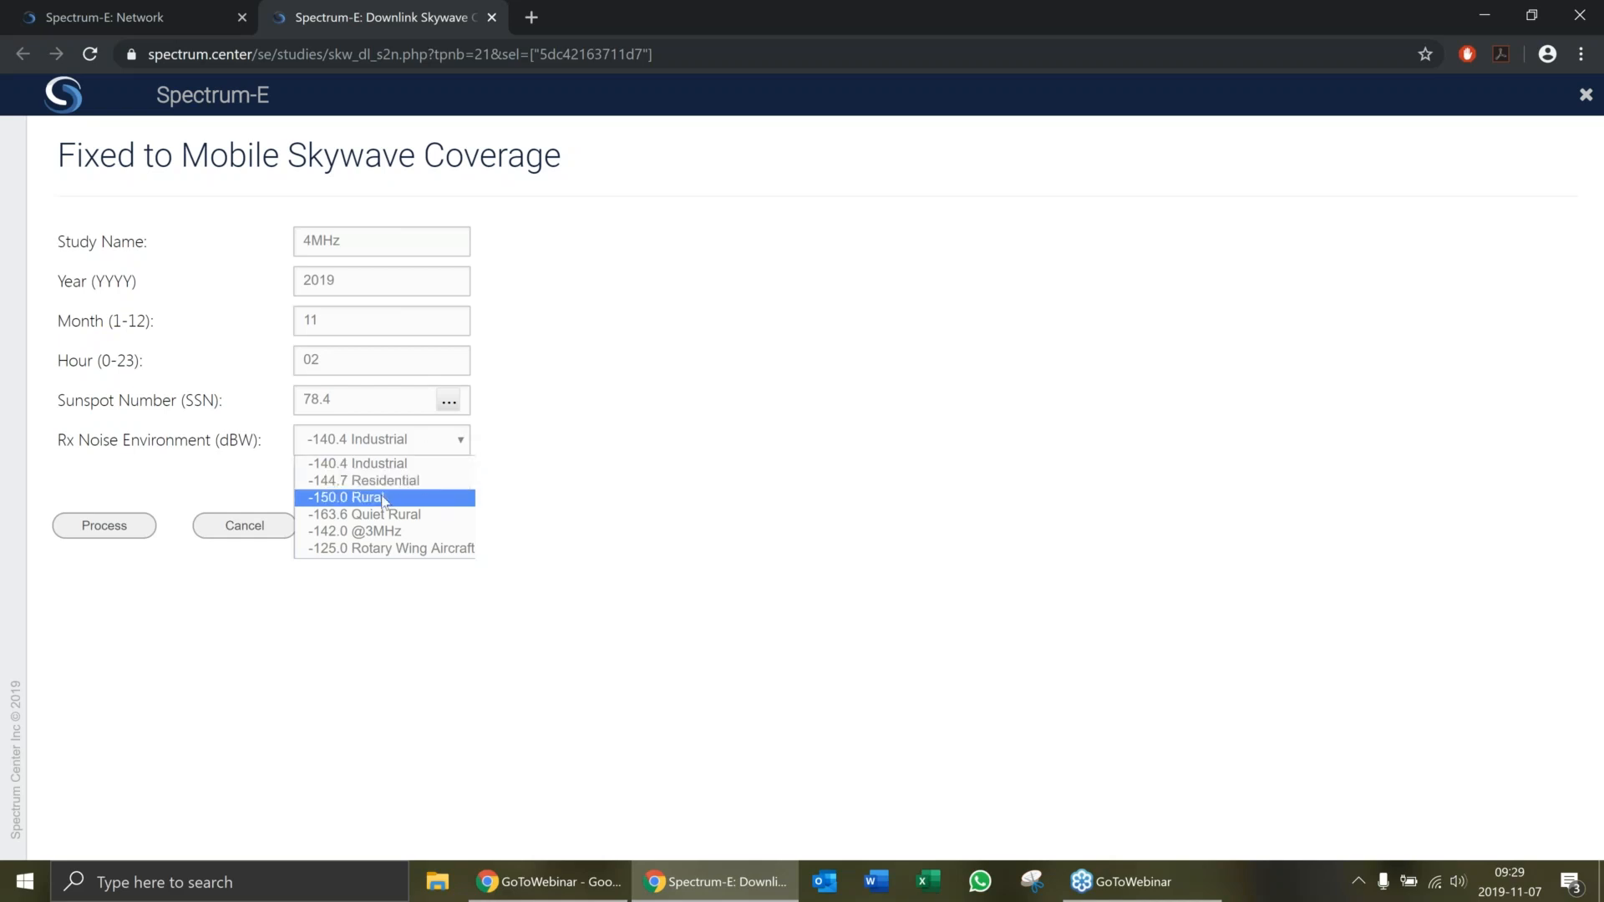
{"action": "left_click", "coordinate": [428, 500]}
- Set the study's sunspot number to the NOAA/NGDC value of 9.5 and process the fixed to mobile coverage
{"action": "left_click", "coordinate": [451, 404]}
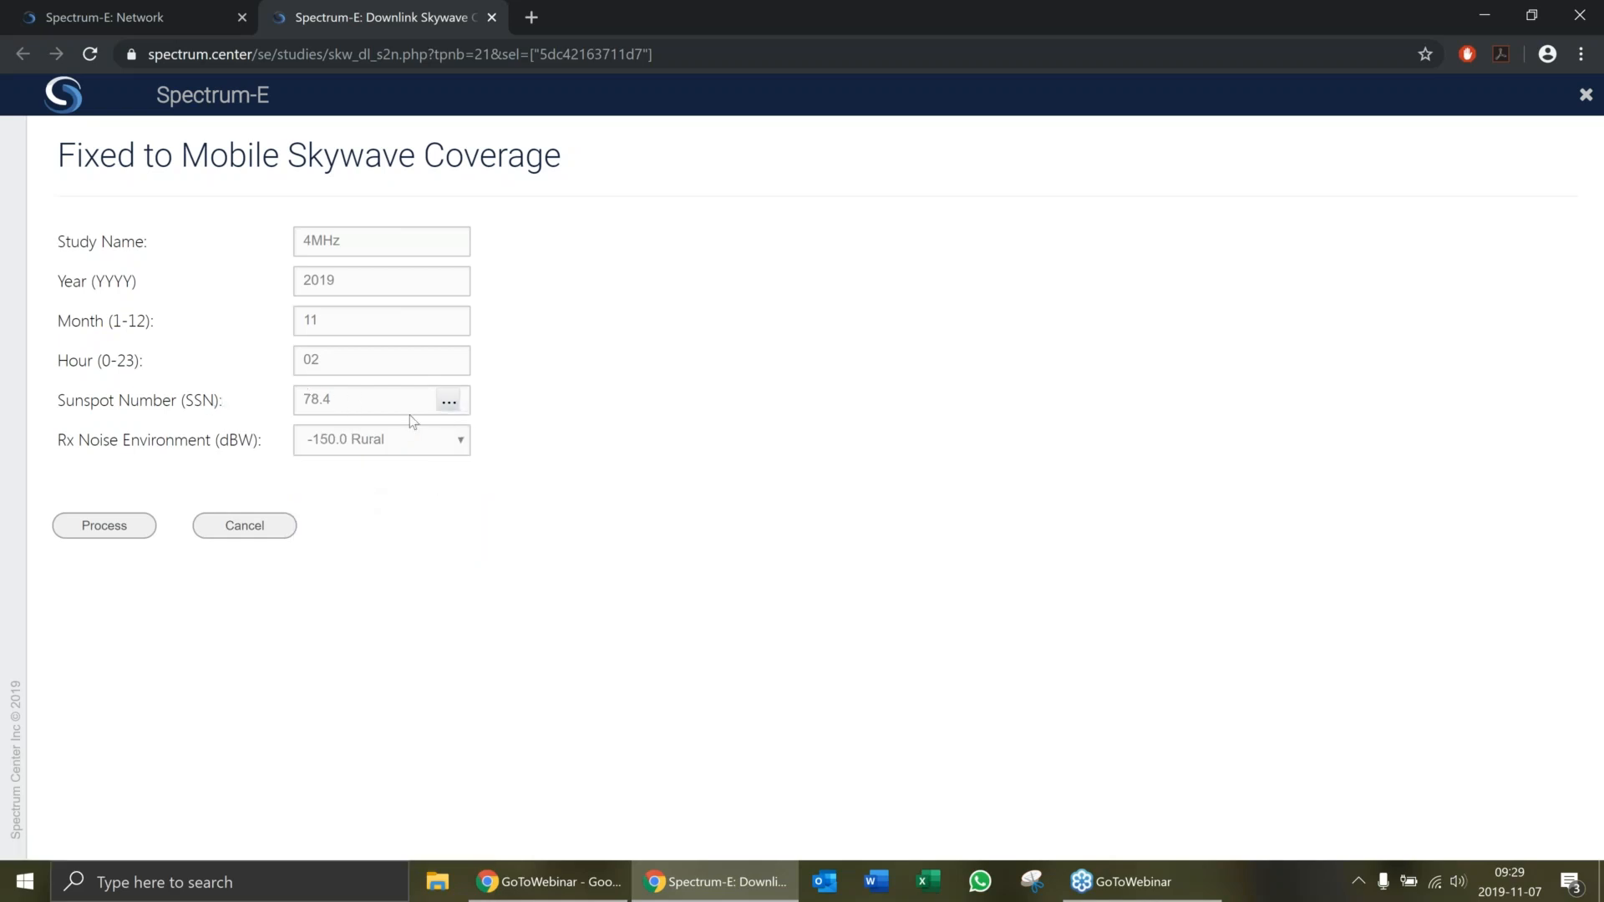
{"action": "left_click", "coordinate": [449, 403]}
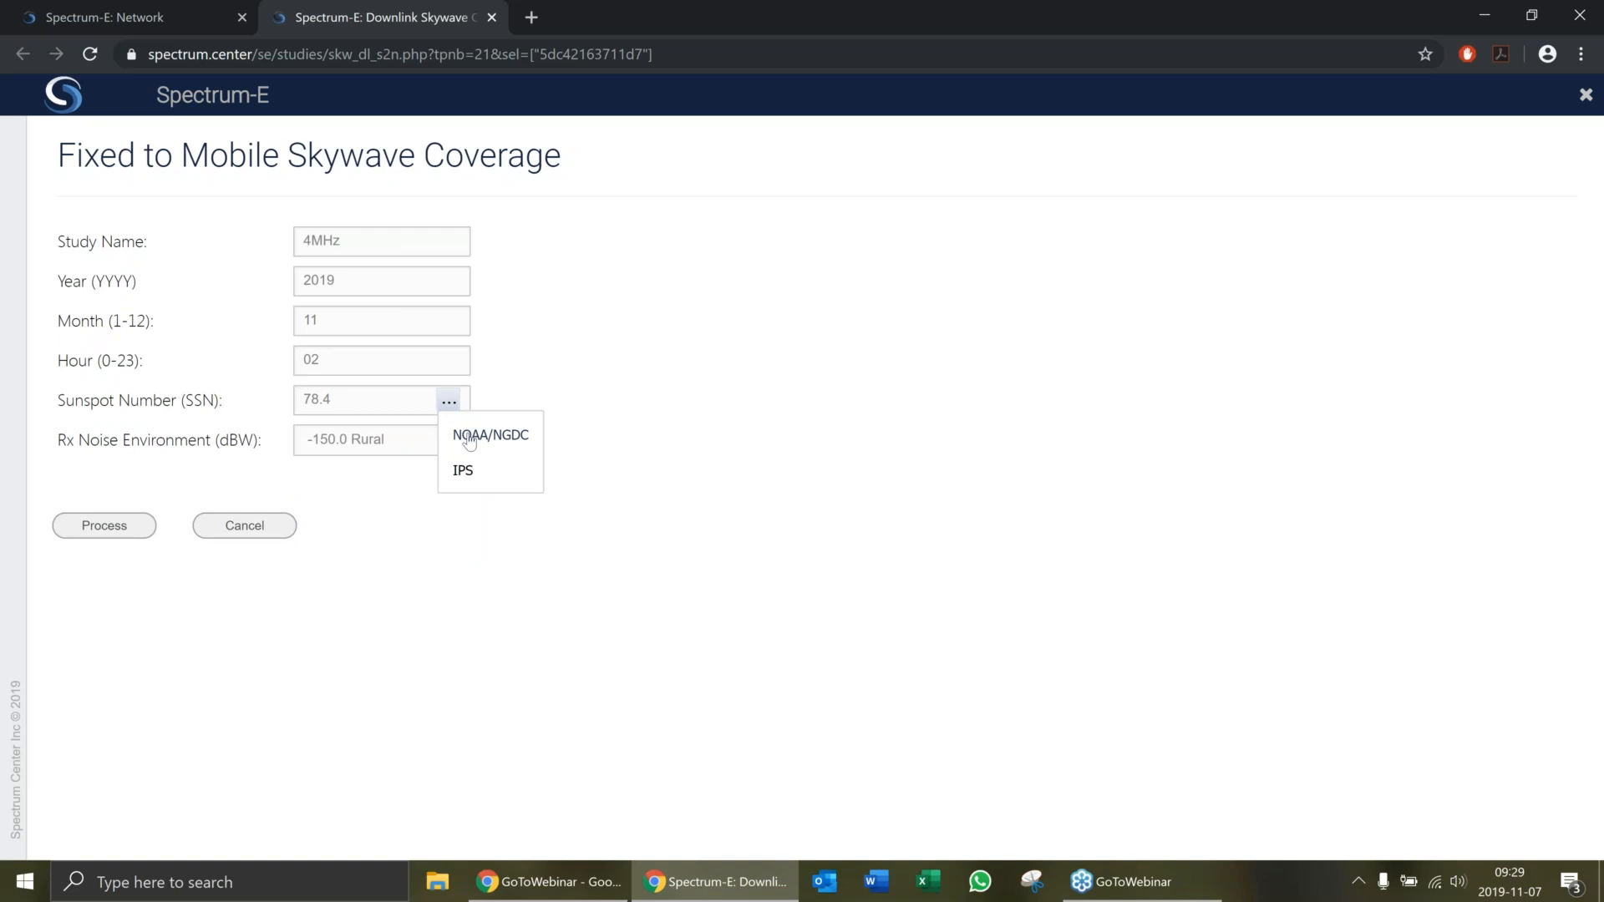
{"action": "left_click", "coordinate": [448, 402]}
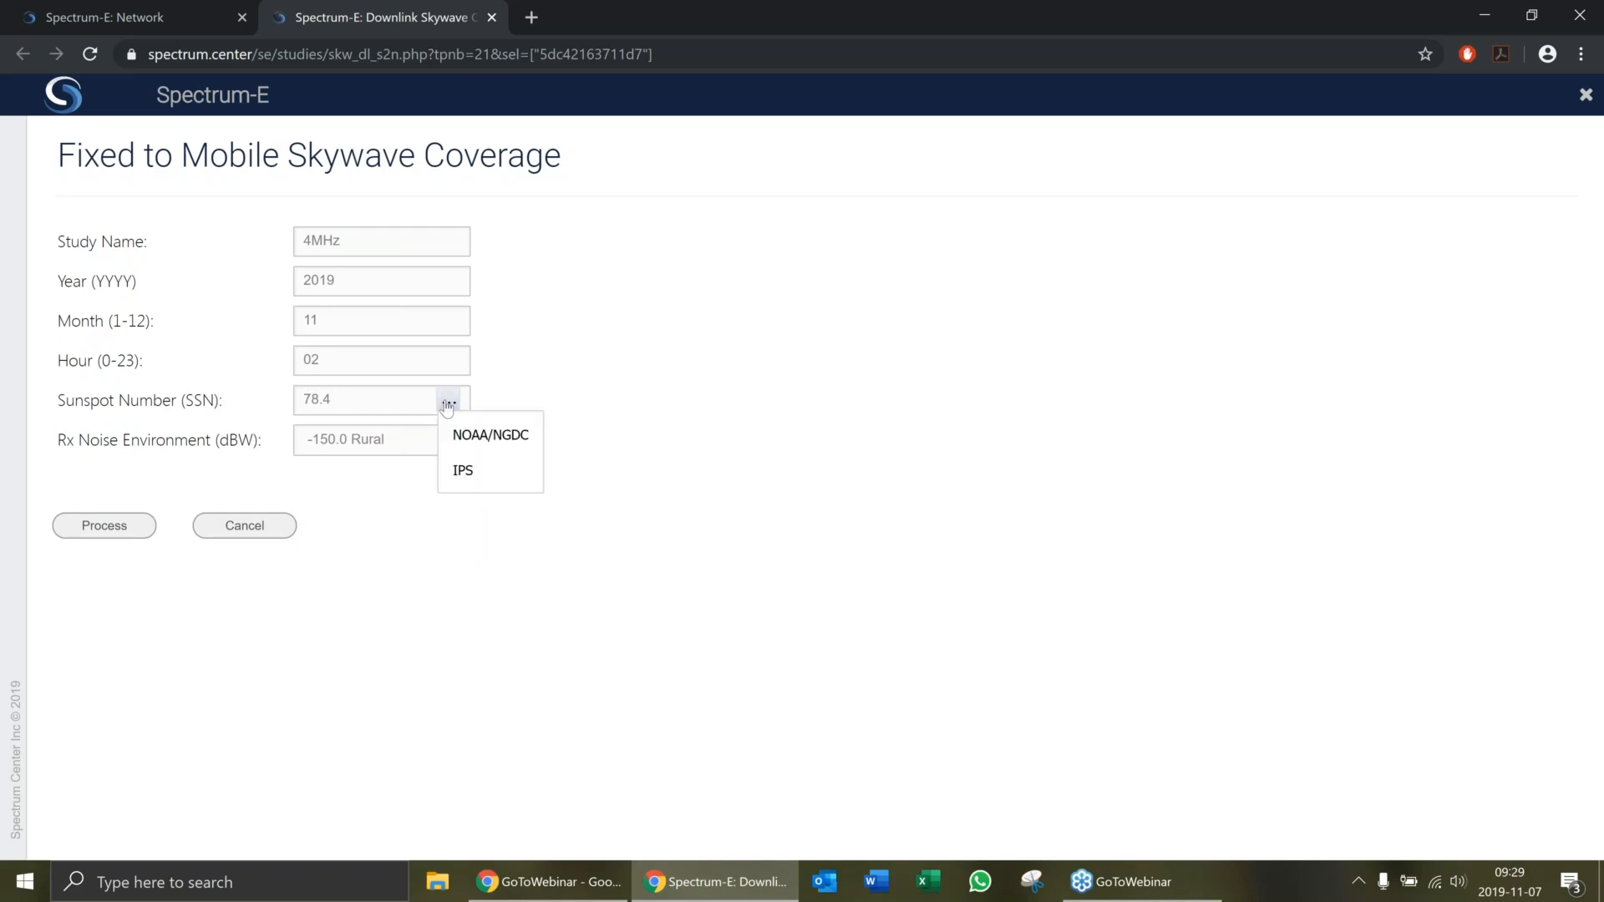
{"action": "left_click", "coordinate": [482, 444]}
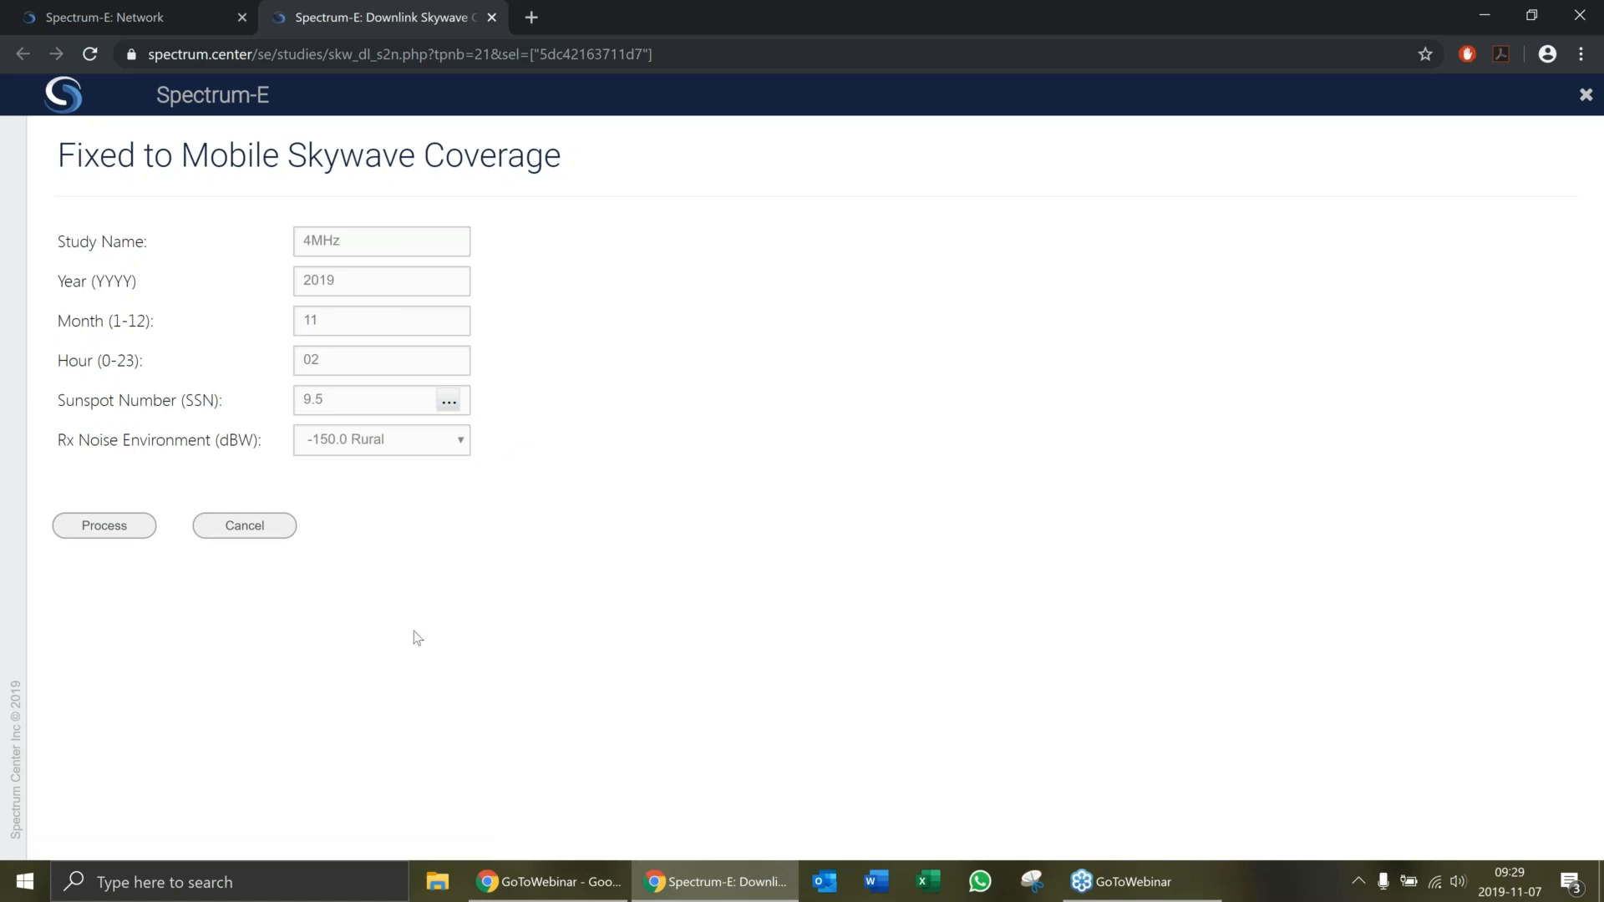
{"action": "left_click", "coordinate": [141, 528]}
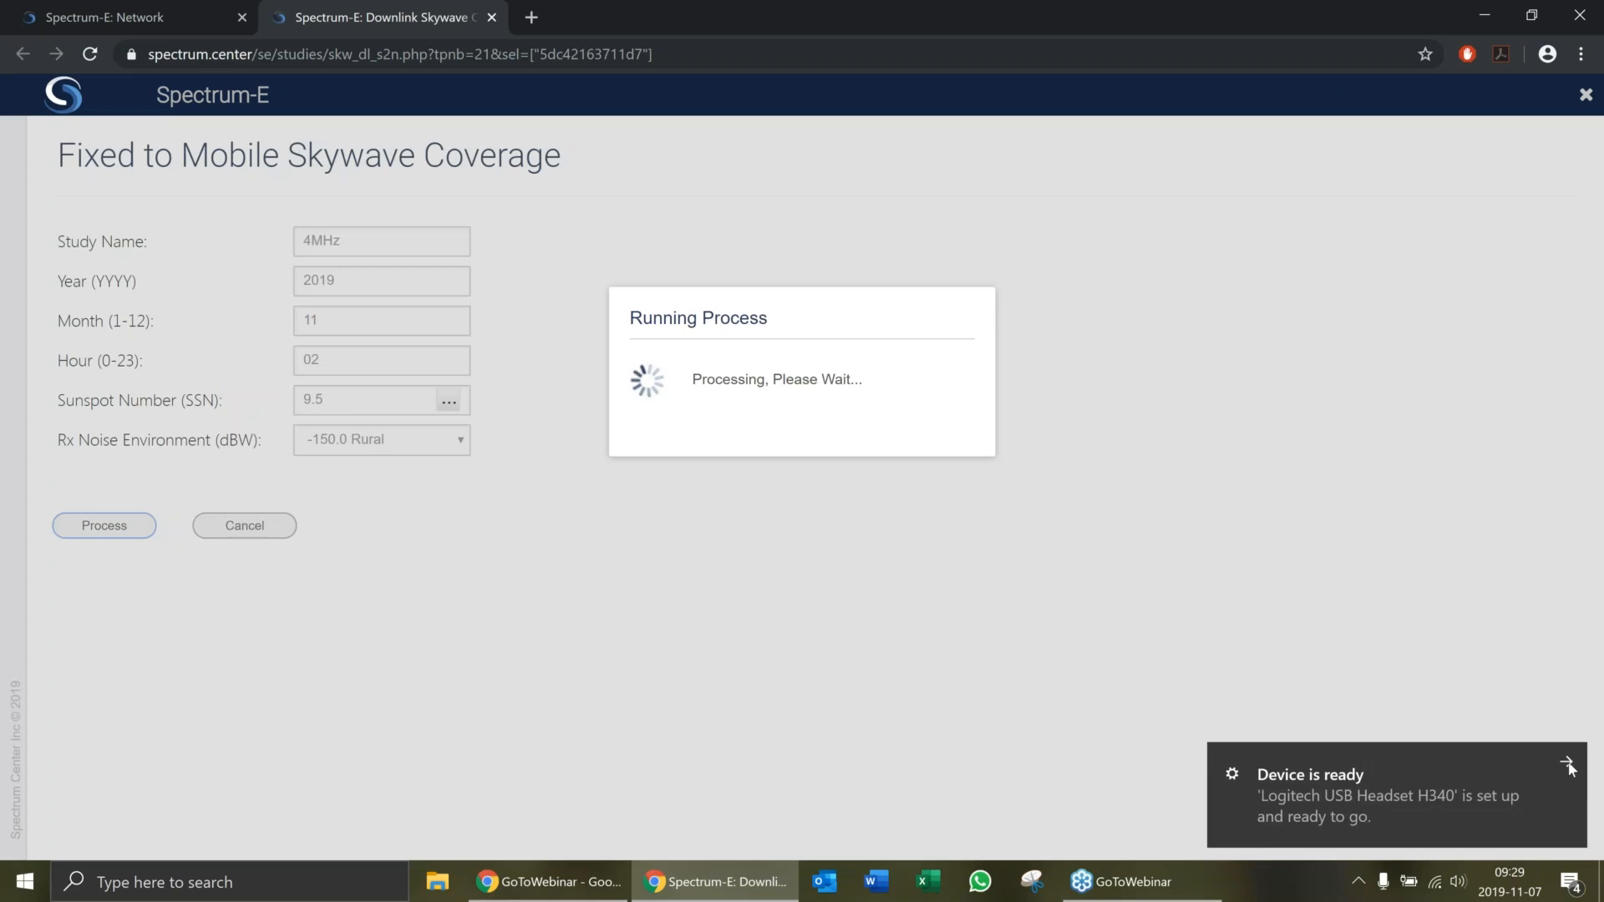
{"action": "left_click", "coordinate": [1568, 766]}
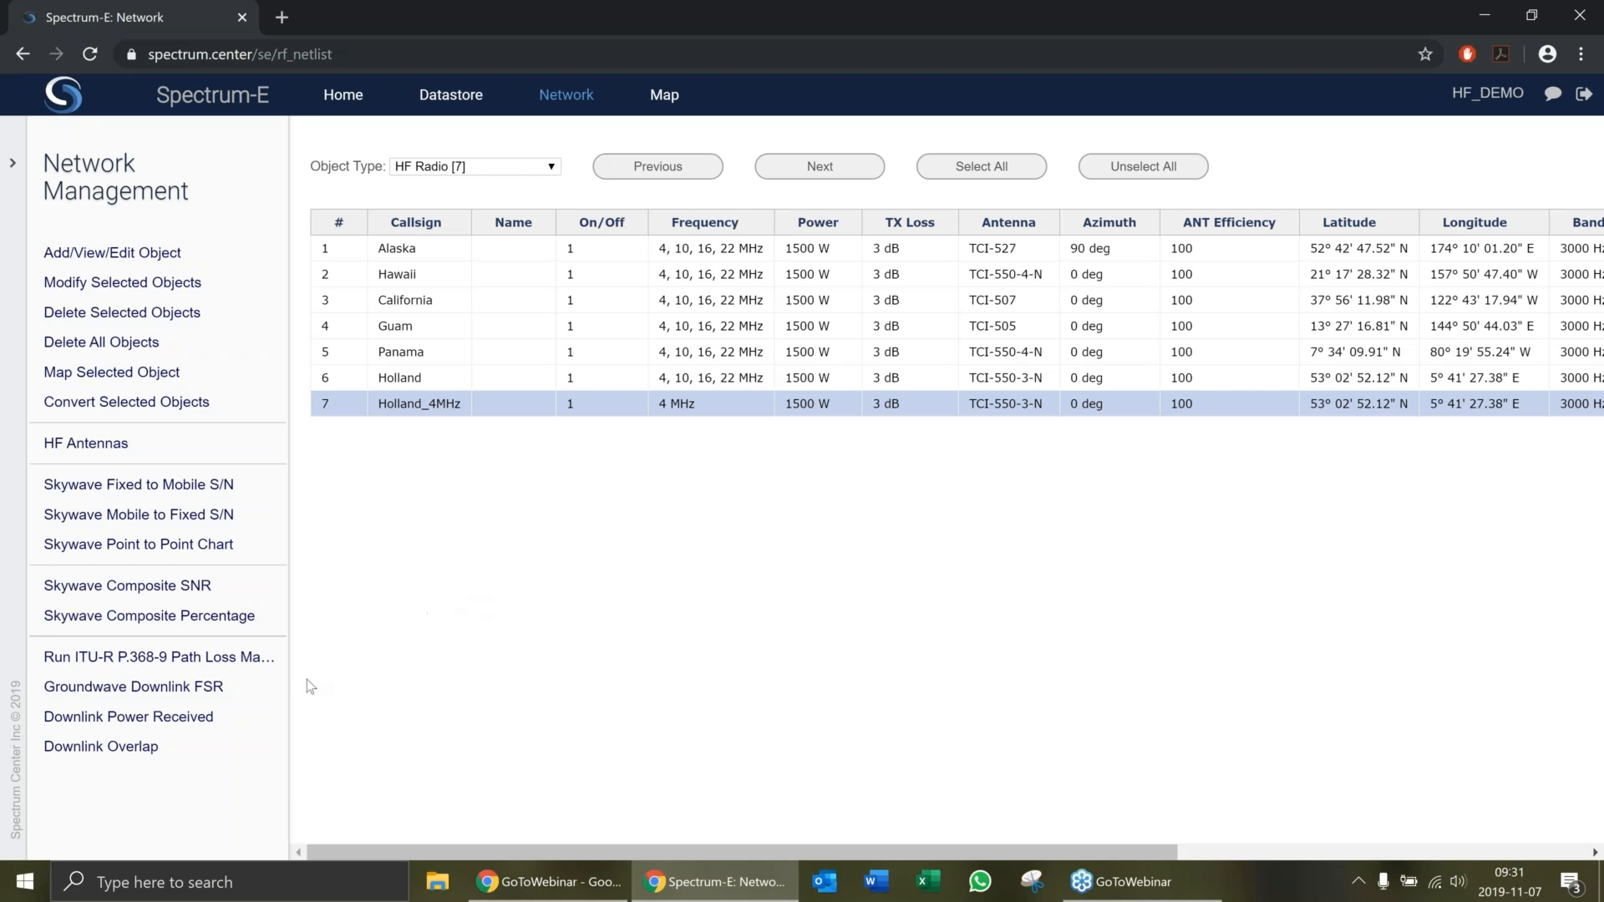
- Run a Skywave Composite SNR study for Holland_4MHz, saved as 4Mhz with type Downlink
{"action": "left_click", "coordinate": [173, 590]}
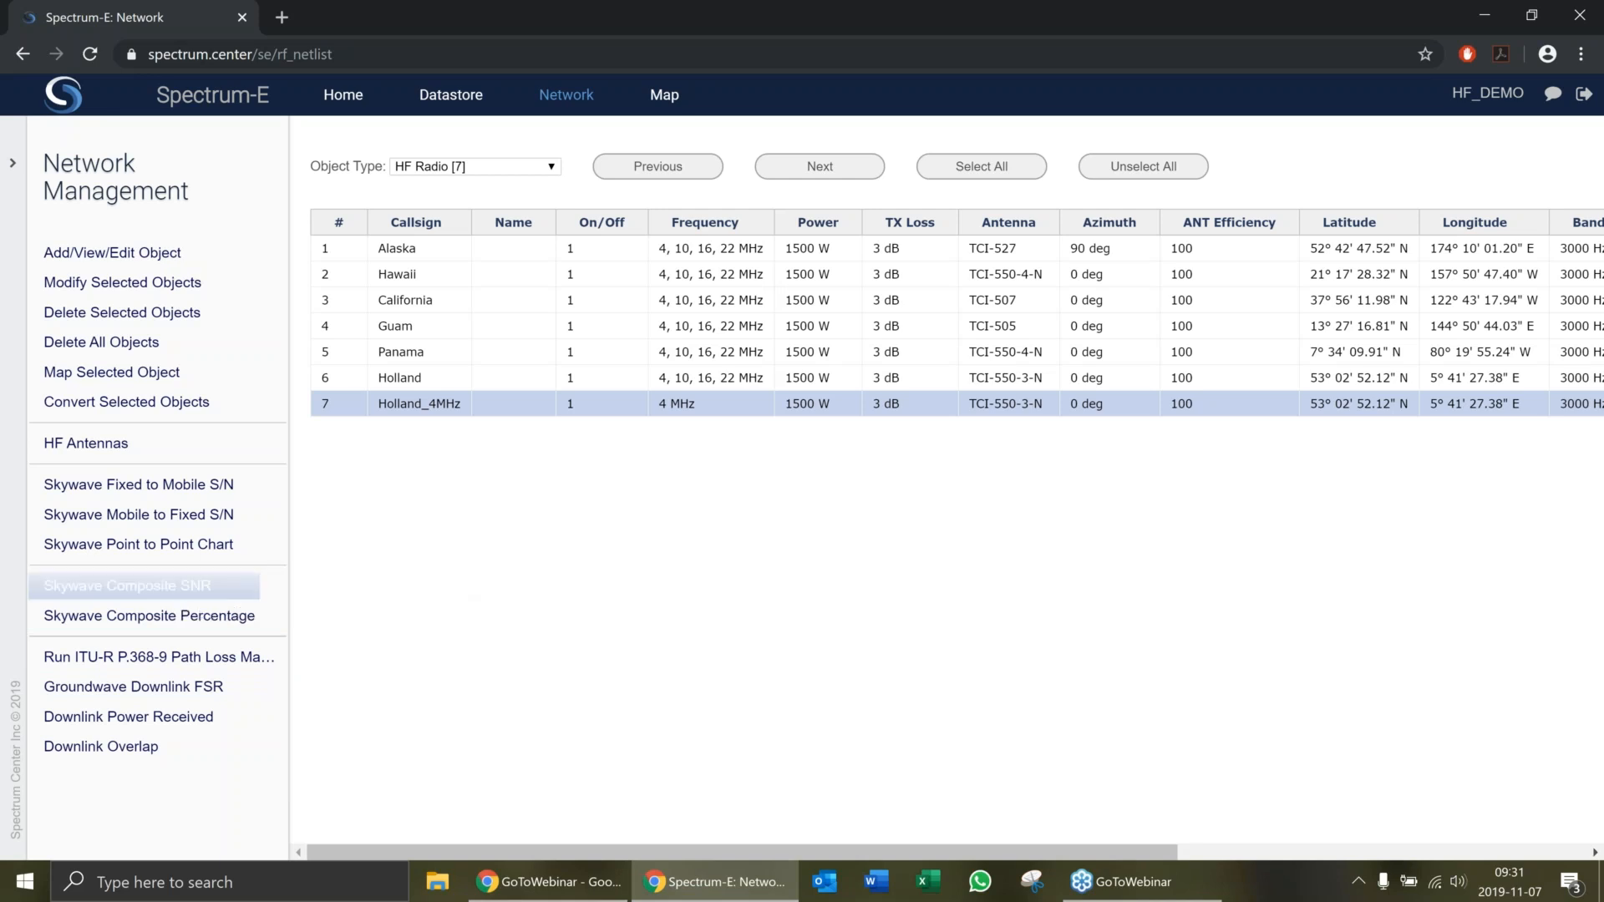
{"action": "left_click", "coordinate": [355, 238]}
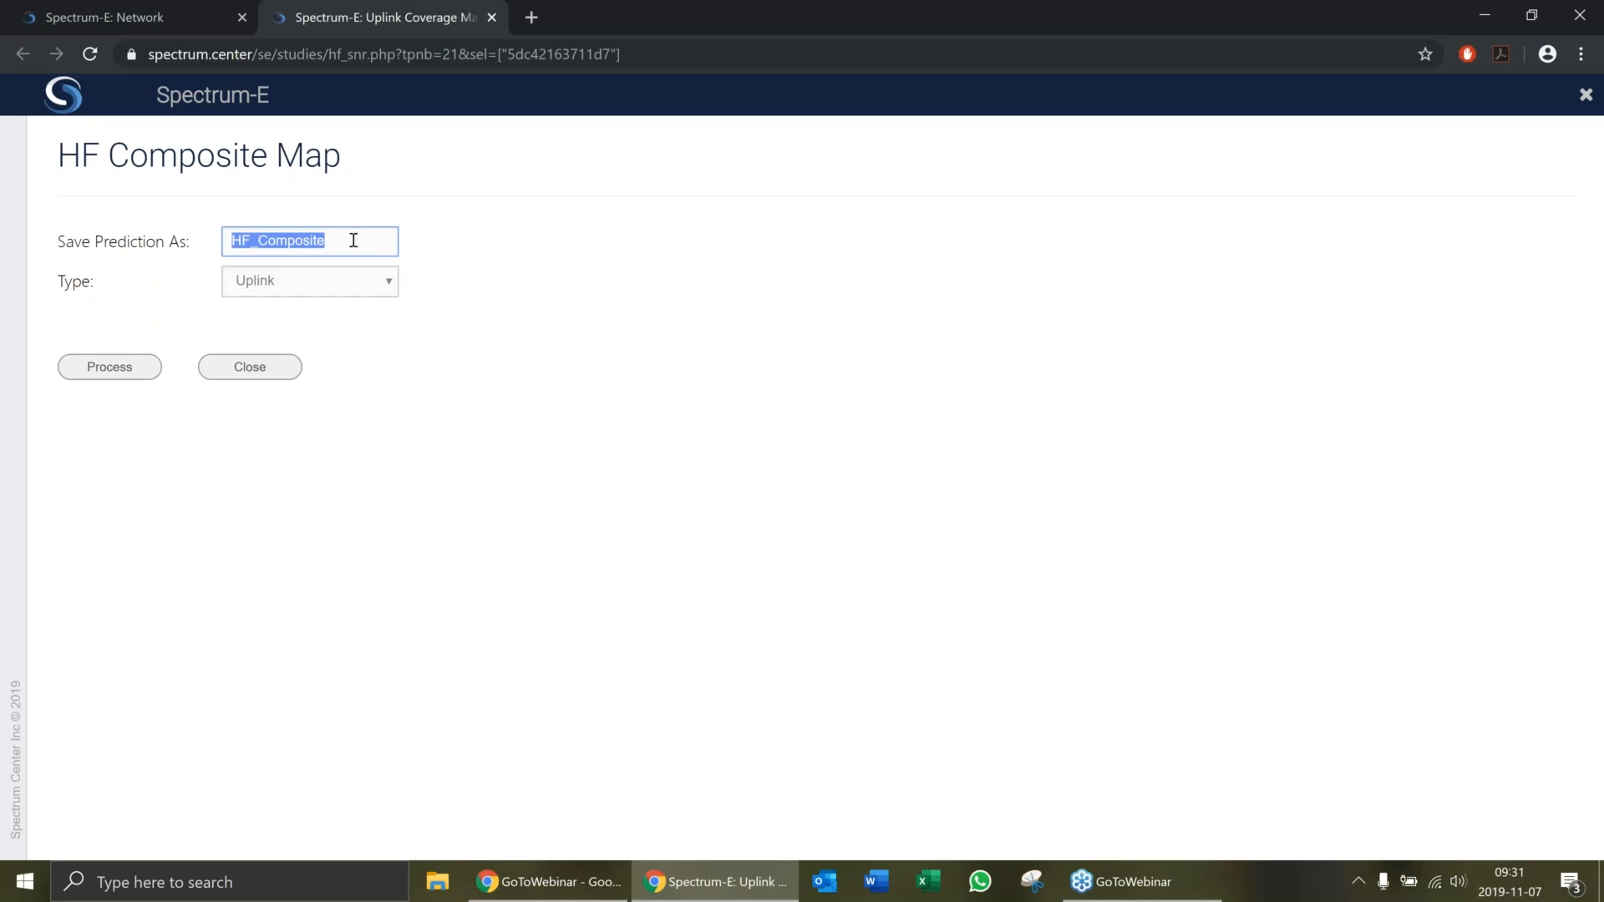
{"action": "type", "text": "4Mhz"}
{"action": "left_click", "coordinate": [317, 288]}
{"action": "left_click", "coordinate": [309, 326]}
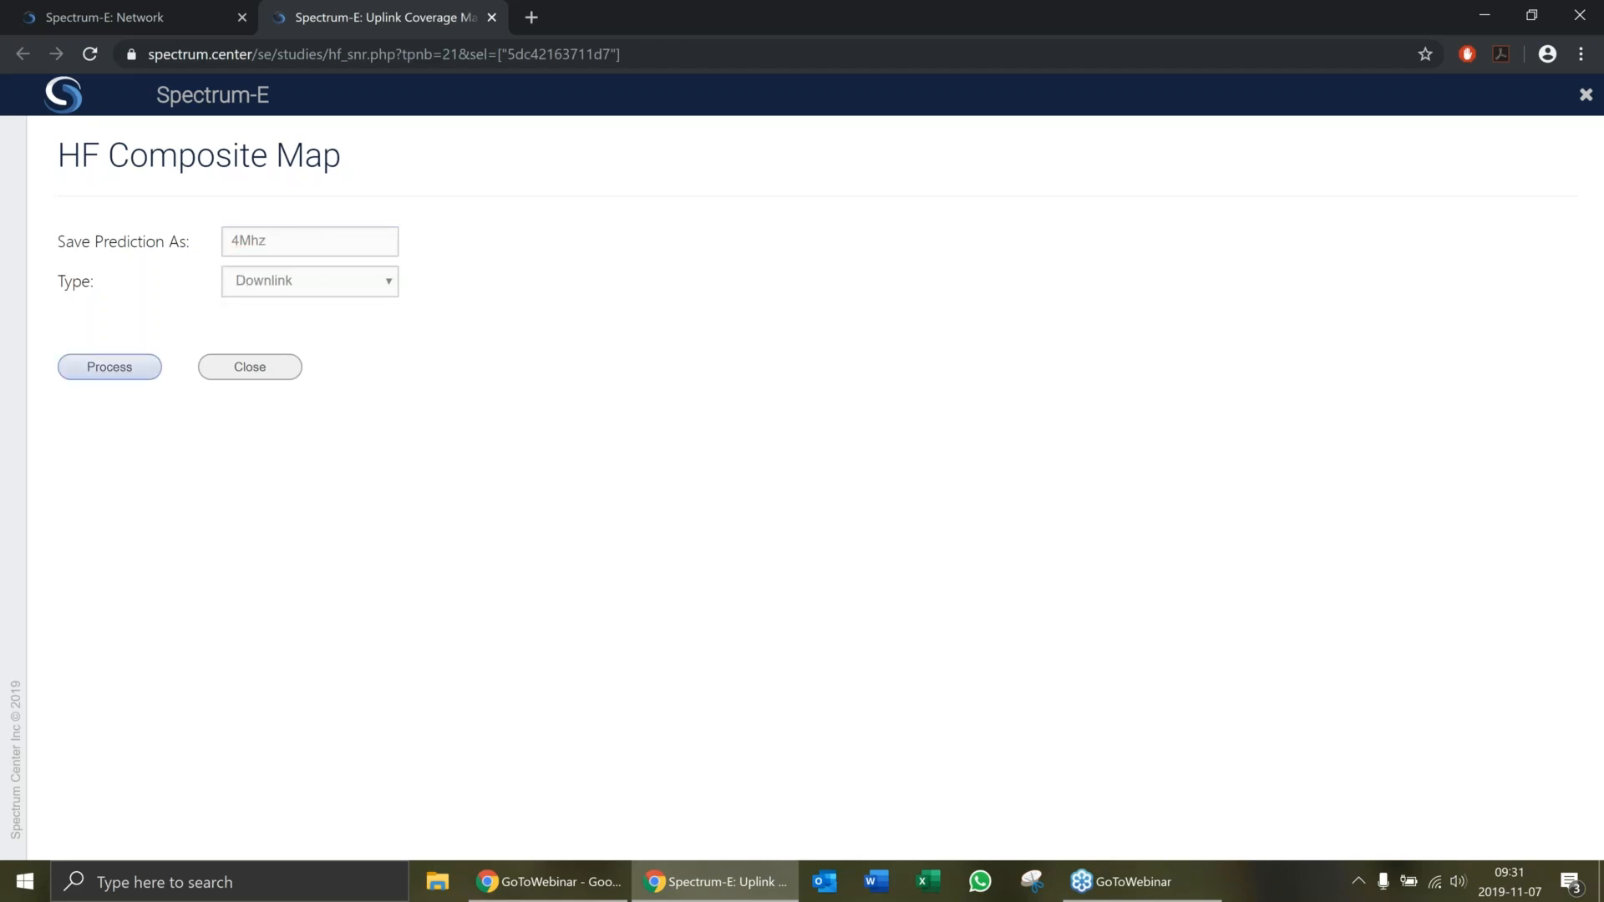
{"action": "left_click", "coordinate": [110, 367]}
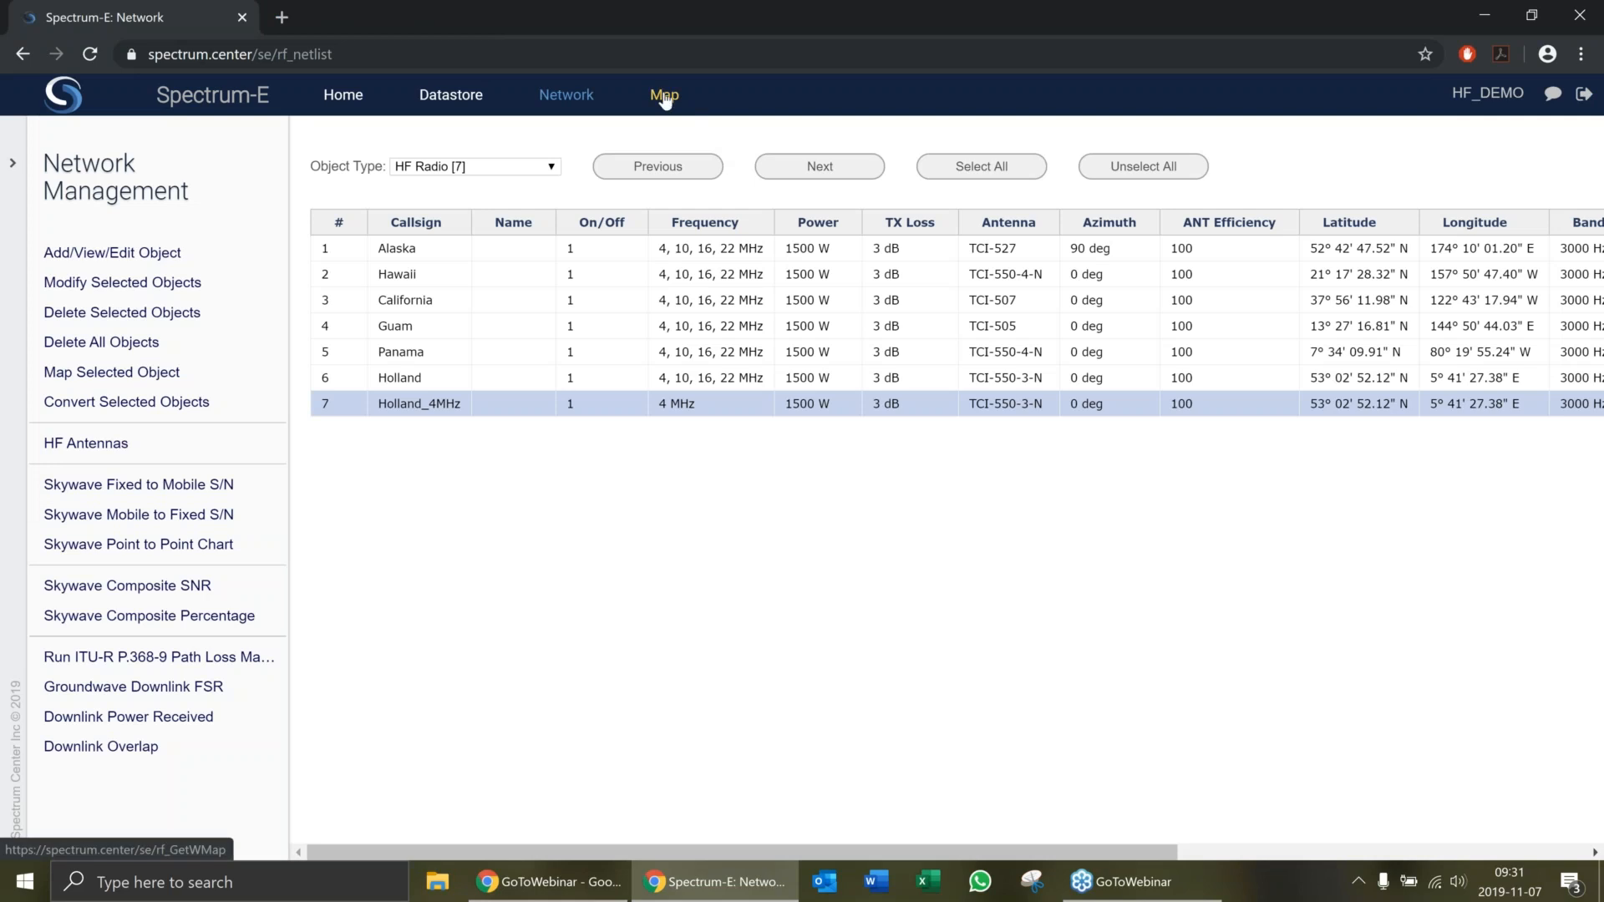
- Open the map and examine the 4Mhz composite SNR coverage around Holland_4MHz, from North America to Asia, at UT 0
{"action": "left_click", "coordinate": [668, 98]}
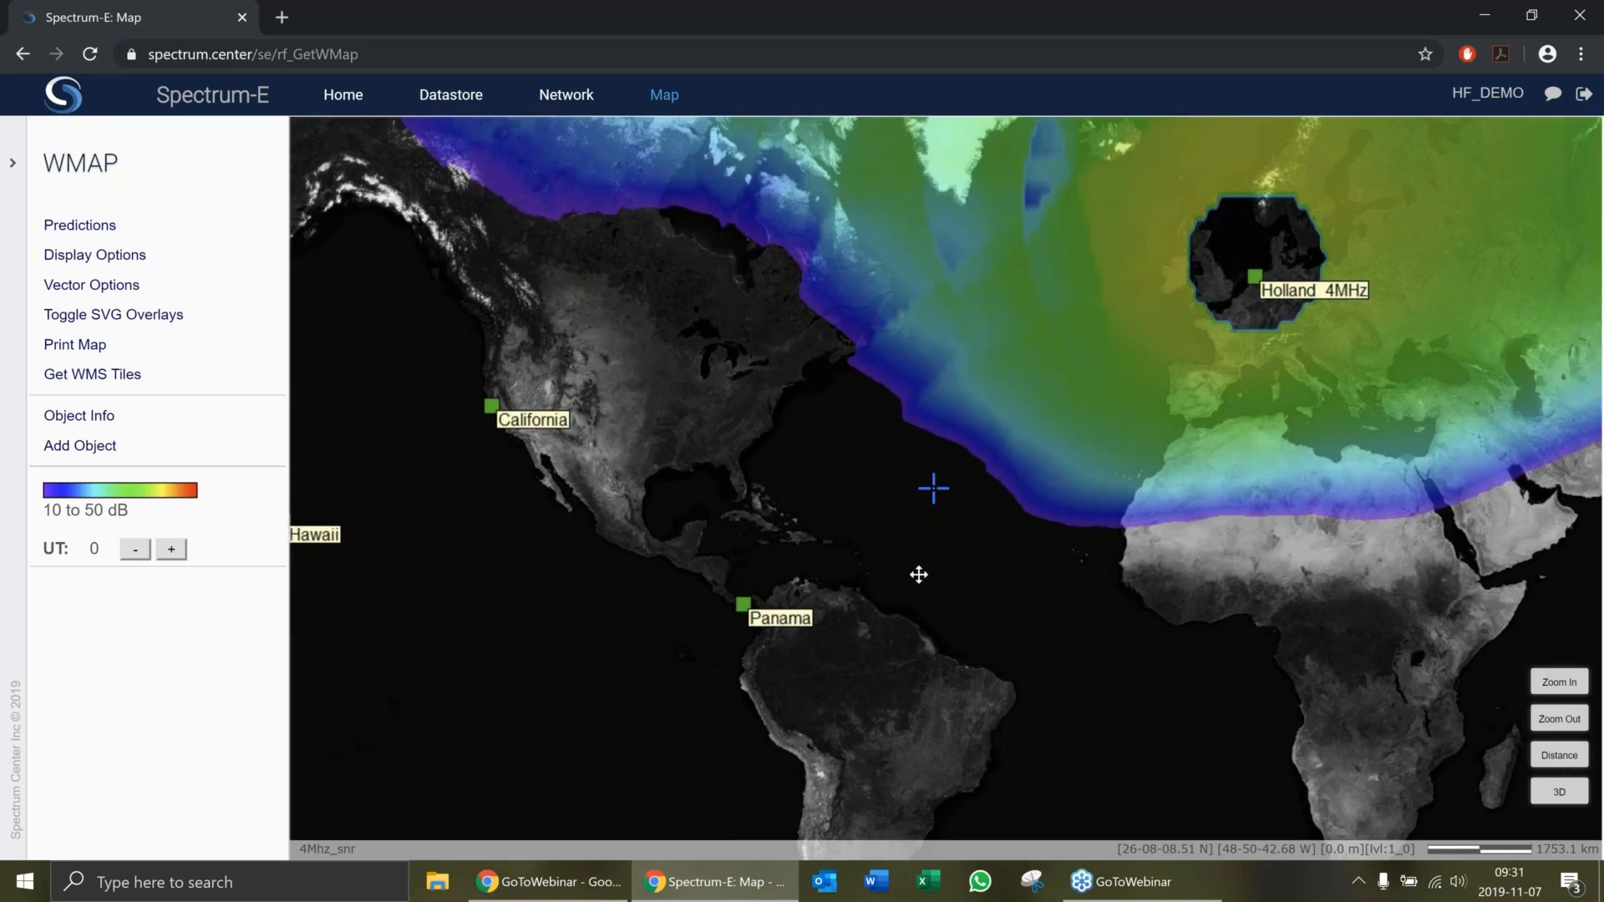
{"action": "left_click_drag", "start_coordinate": [916, 573], "coordinate": [481, 627]}
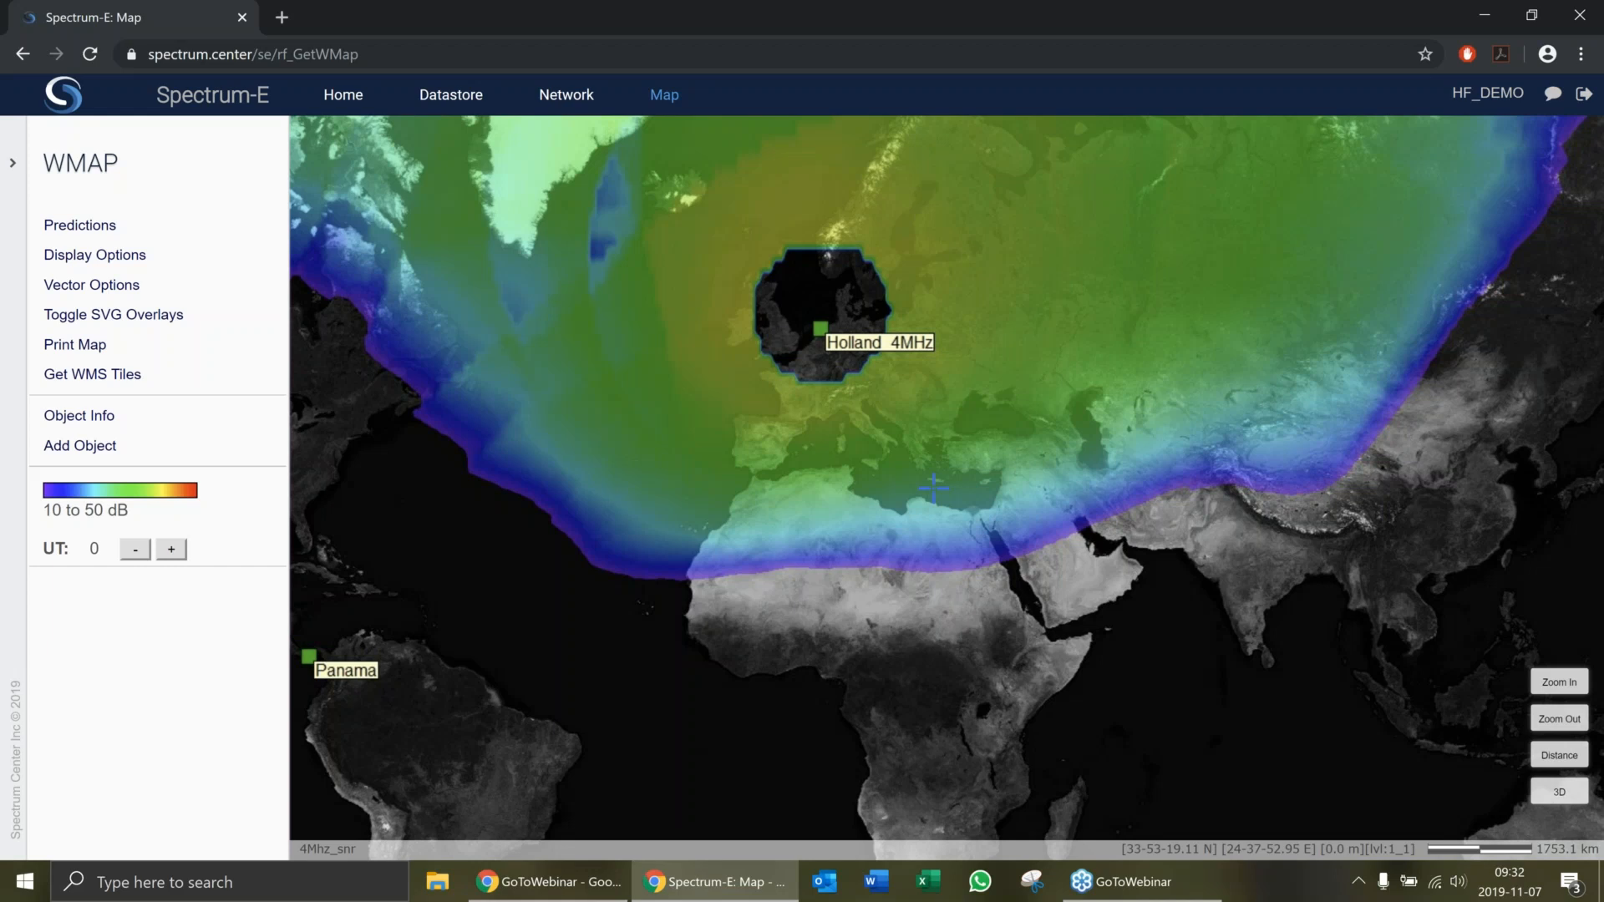
{"action": "left_click_drag", "start_coordinate": [967, 457], "coordinate": [844, 529]}
{"action": "left_click_drag", "start_coordinate": [681, 575], "coordinate": [951, 506]}
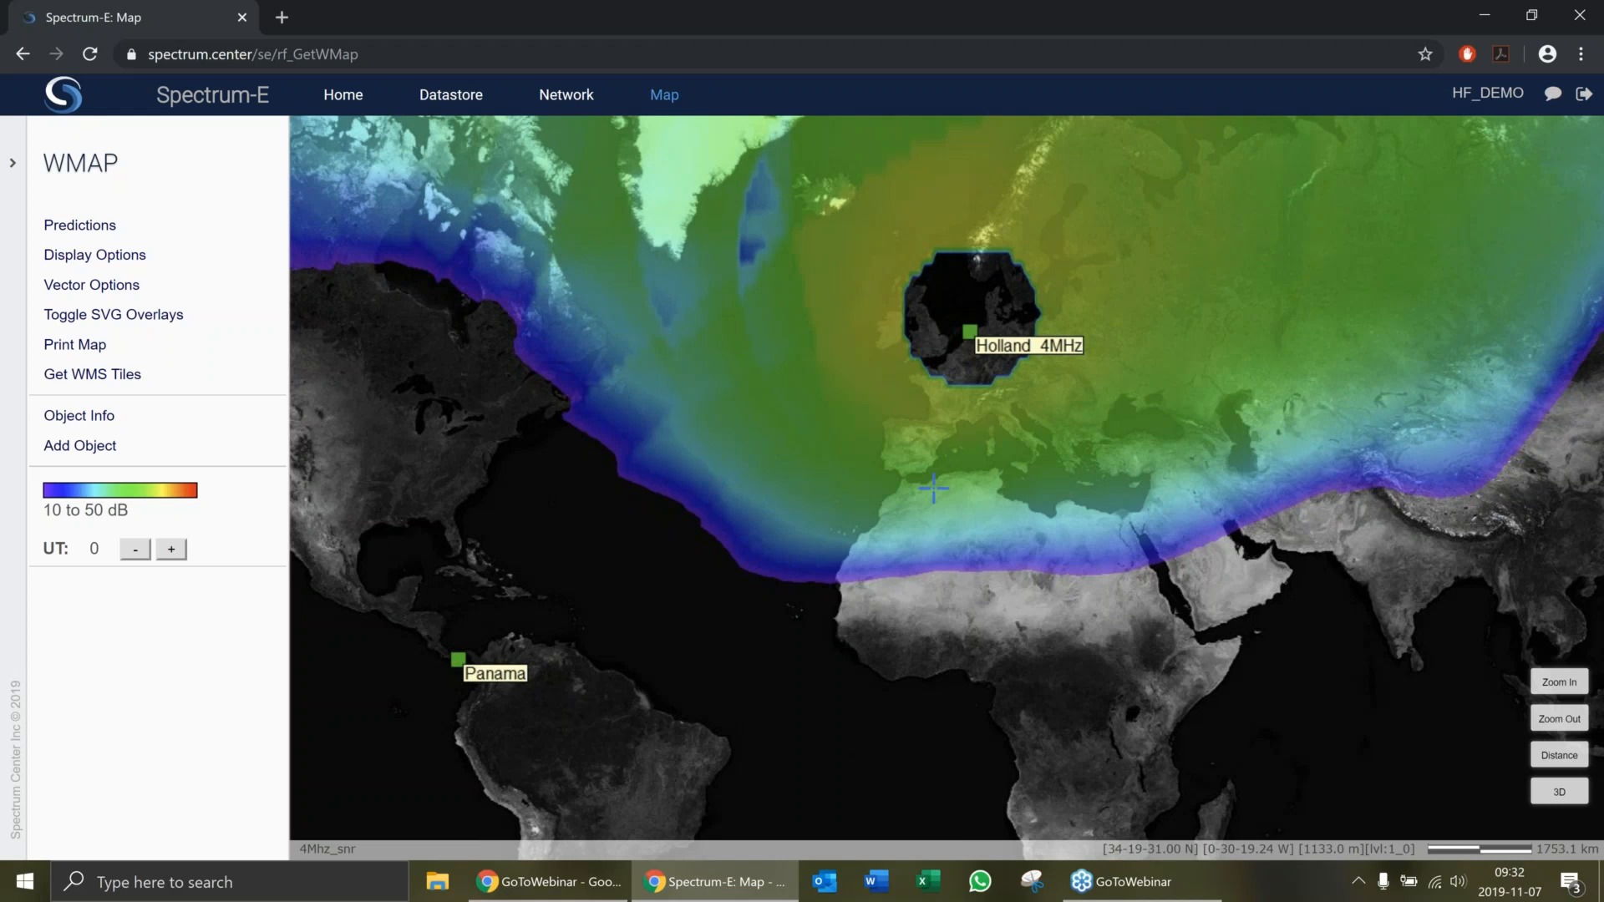
{"action": "left_click_drag", "start_coordinate": [1109, 485], "coordinate": [1063, 490]}
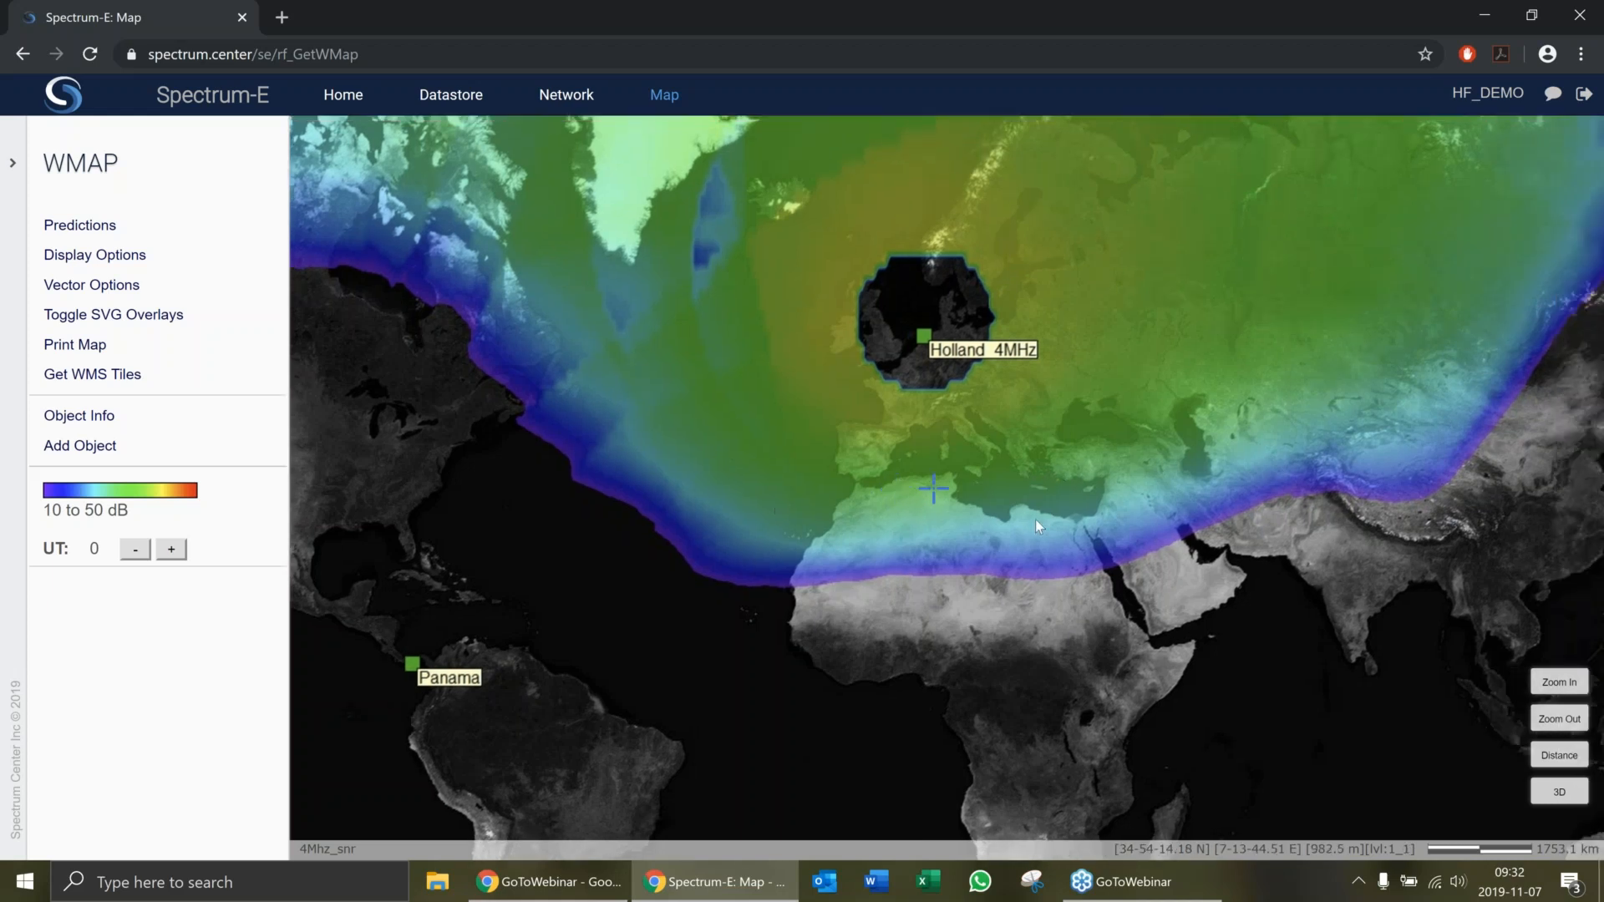
{"action": "left_click_drag", "start_coordinate": [1042, 520], "coordinate": [889, 524]}
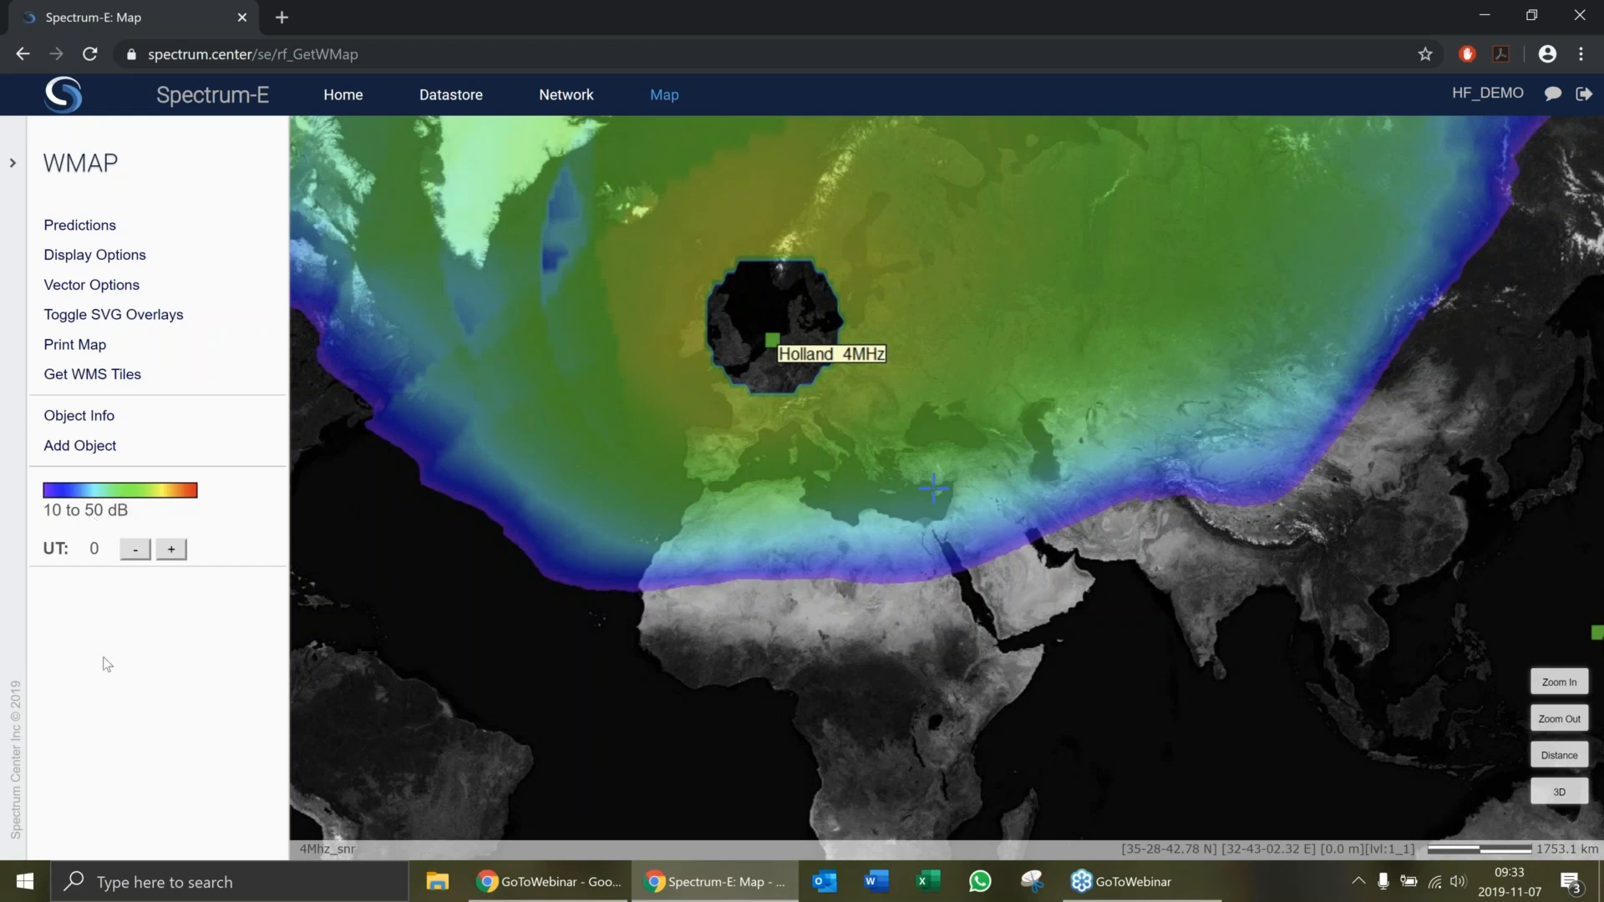
- Advance the 4Mhz coverage map hour by hour from UT 0 to UT 12, examining how the Holland_4MHz footprint changes
{"action": "left_click", "coordinate": [170, 551]}
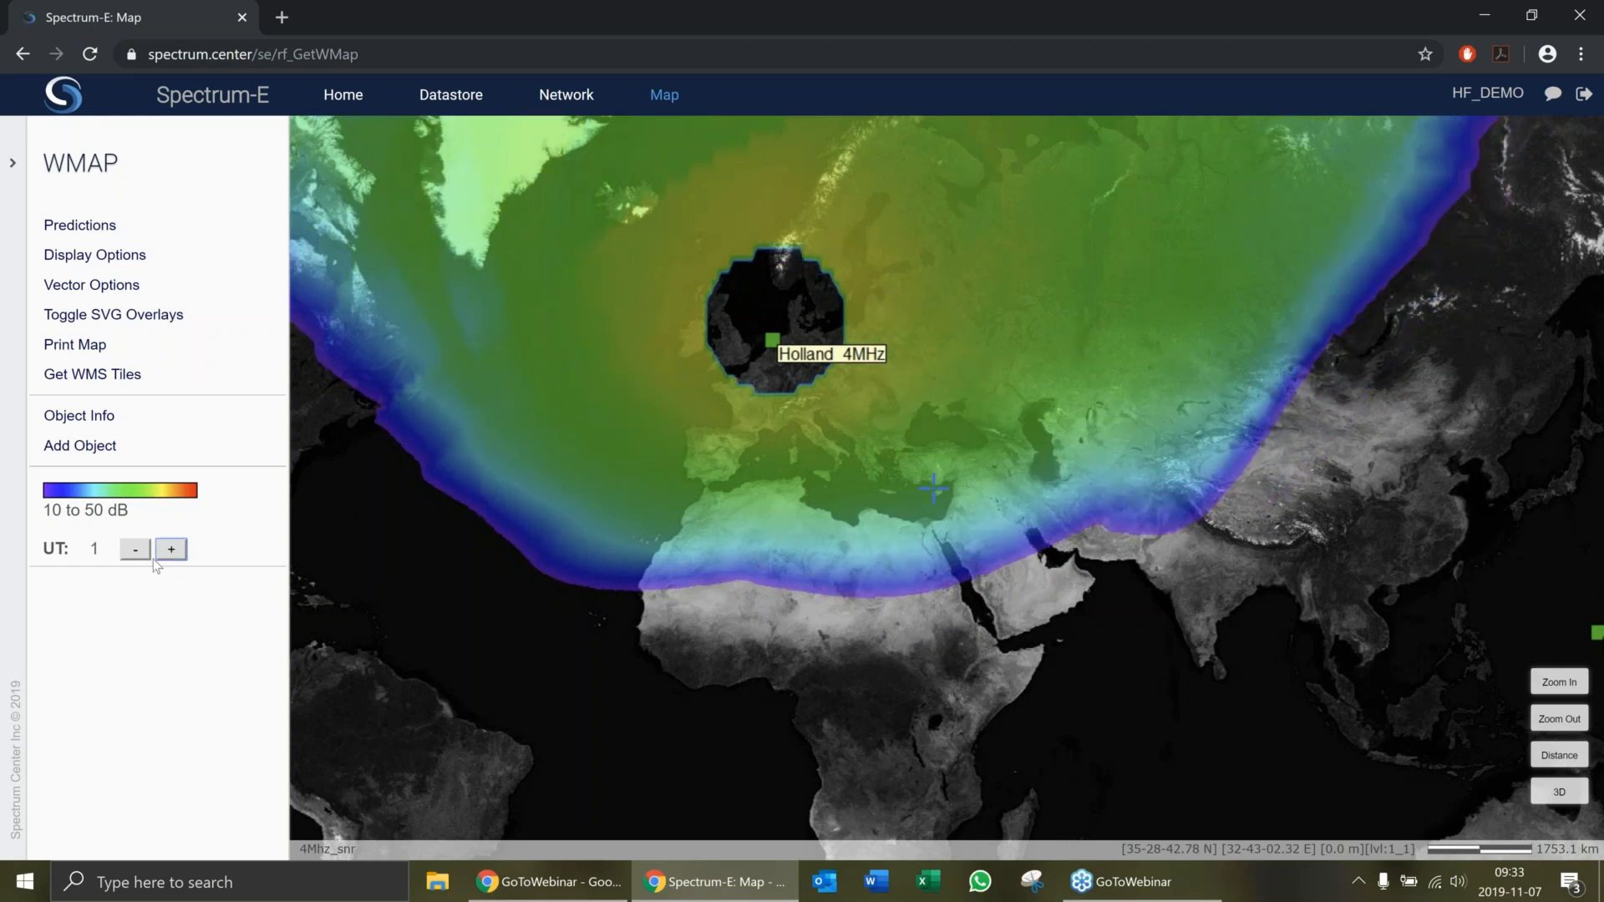
{"action": "left_click", "coordinate": [171, 550]}
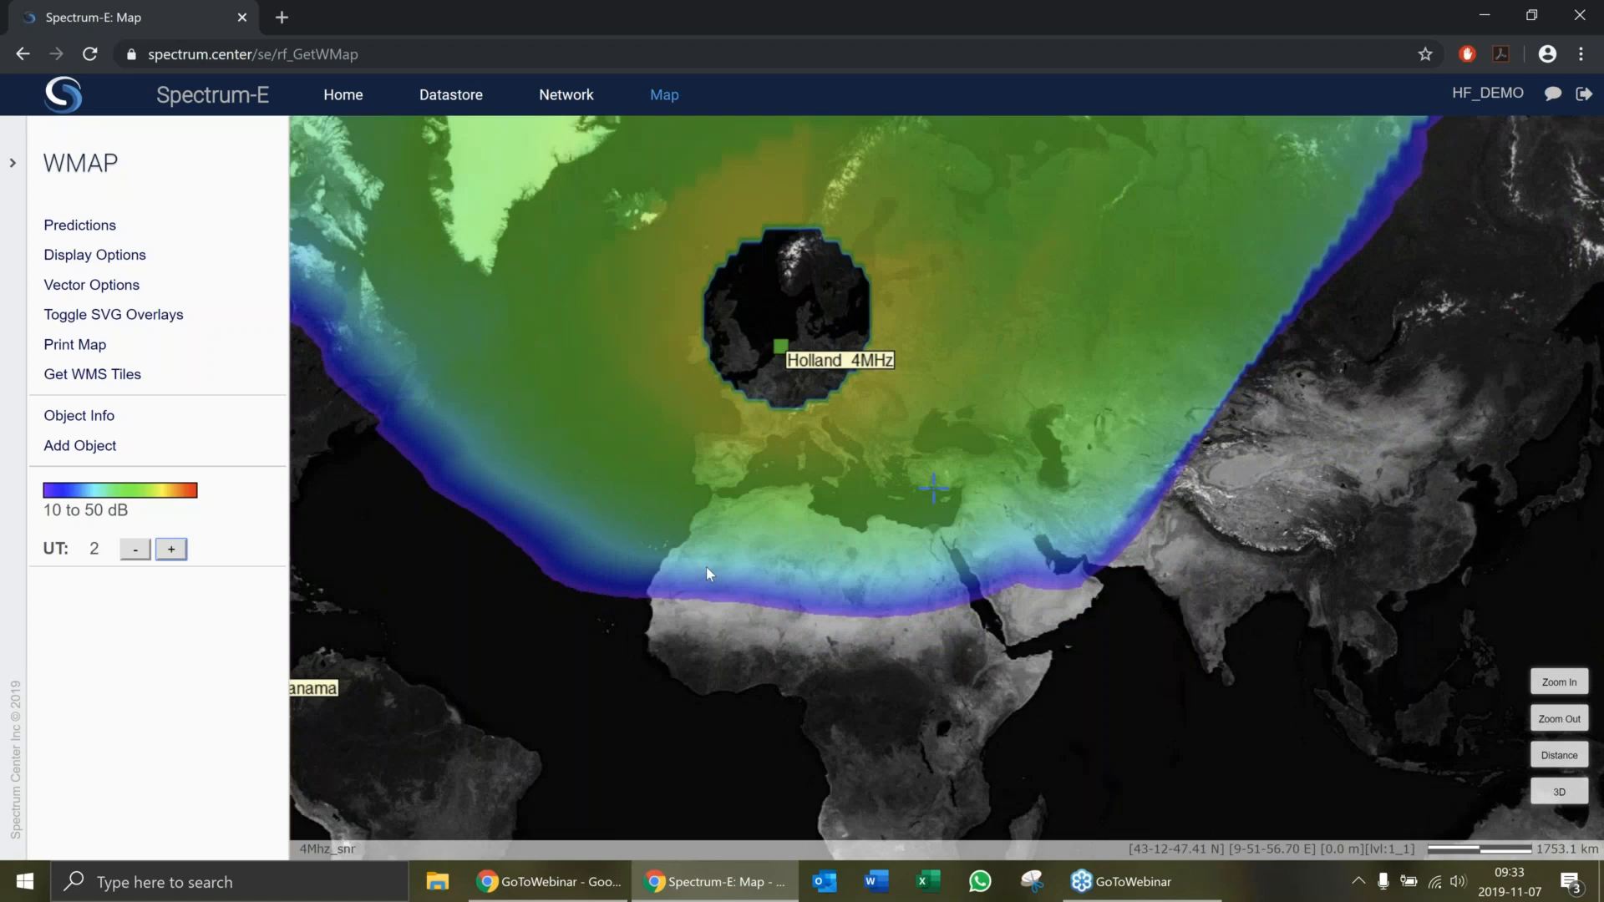
{"action": "left_click_drag", "start_coordinate": [706, 568], "coordinate": [1122, 577]}
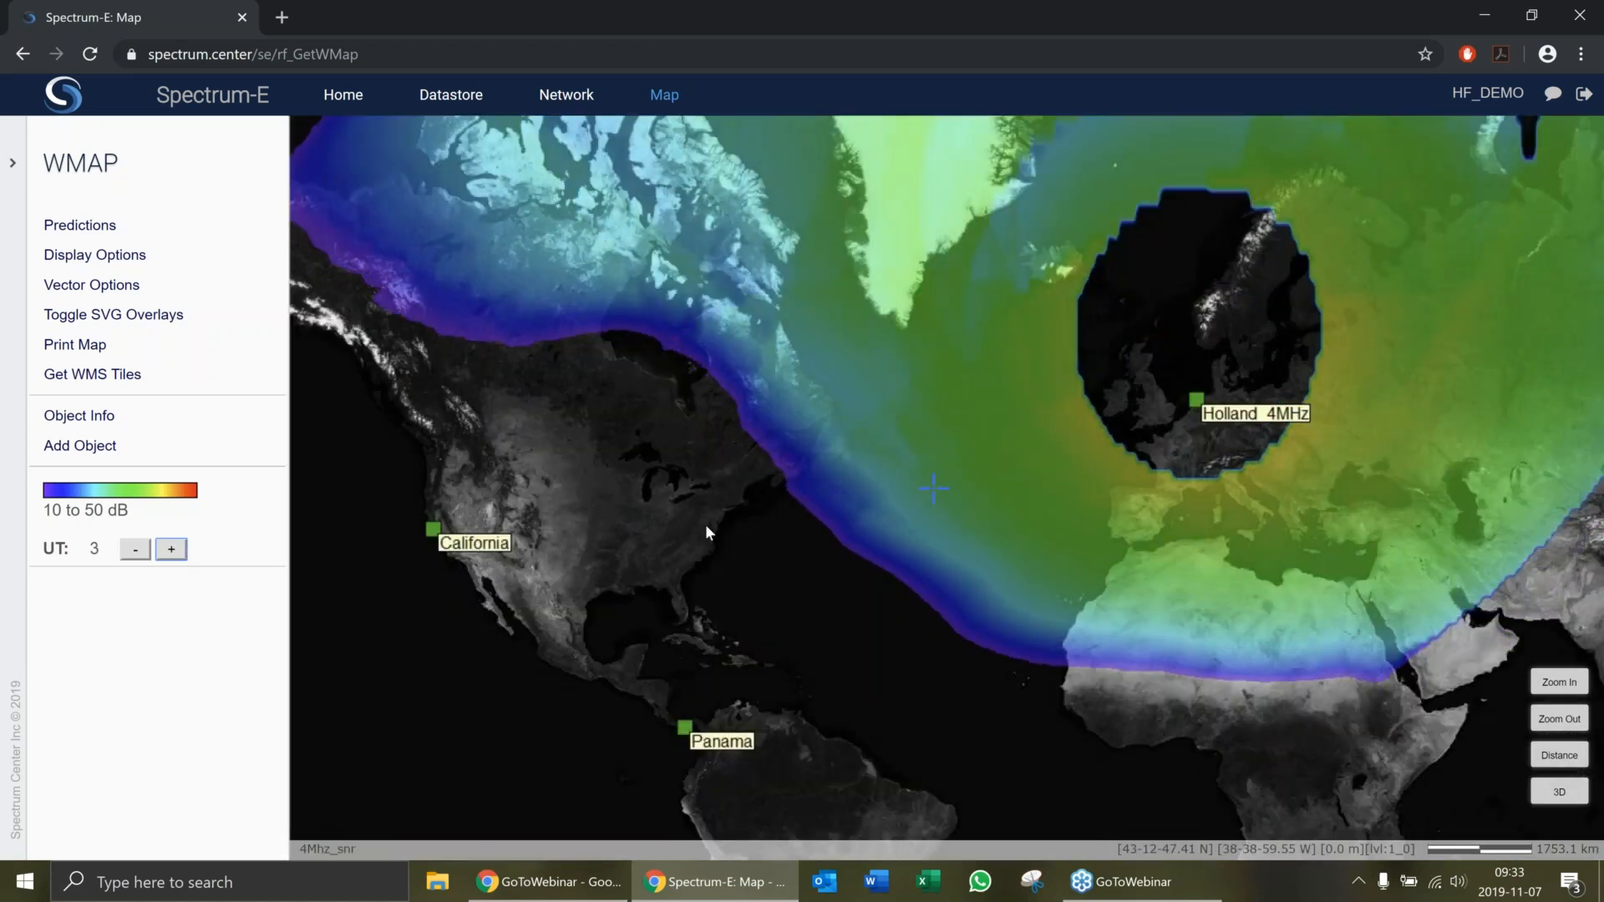
{"action": "left_click_drag", "start_coordinate": [968, 544], "coordinate": [657, 575]}
{"action": "left_click", "coordinate": [171, 549]}
{"action": "left_click", "coordinate": [178, 551]}
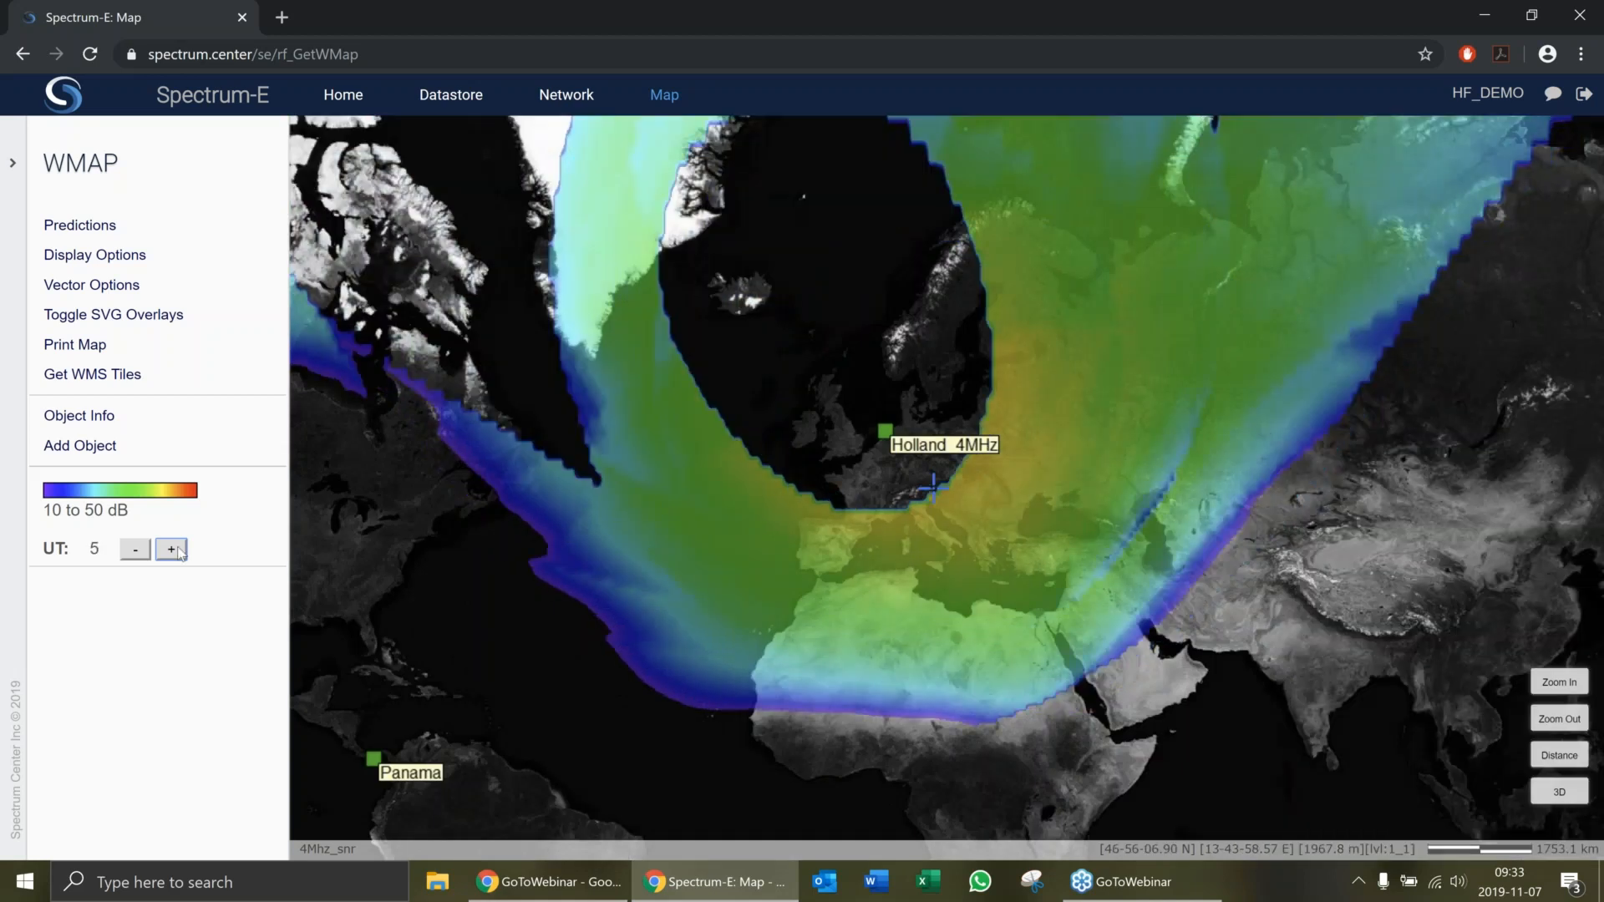
{"action": "left_click", "coordinate": [179, 552]}
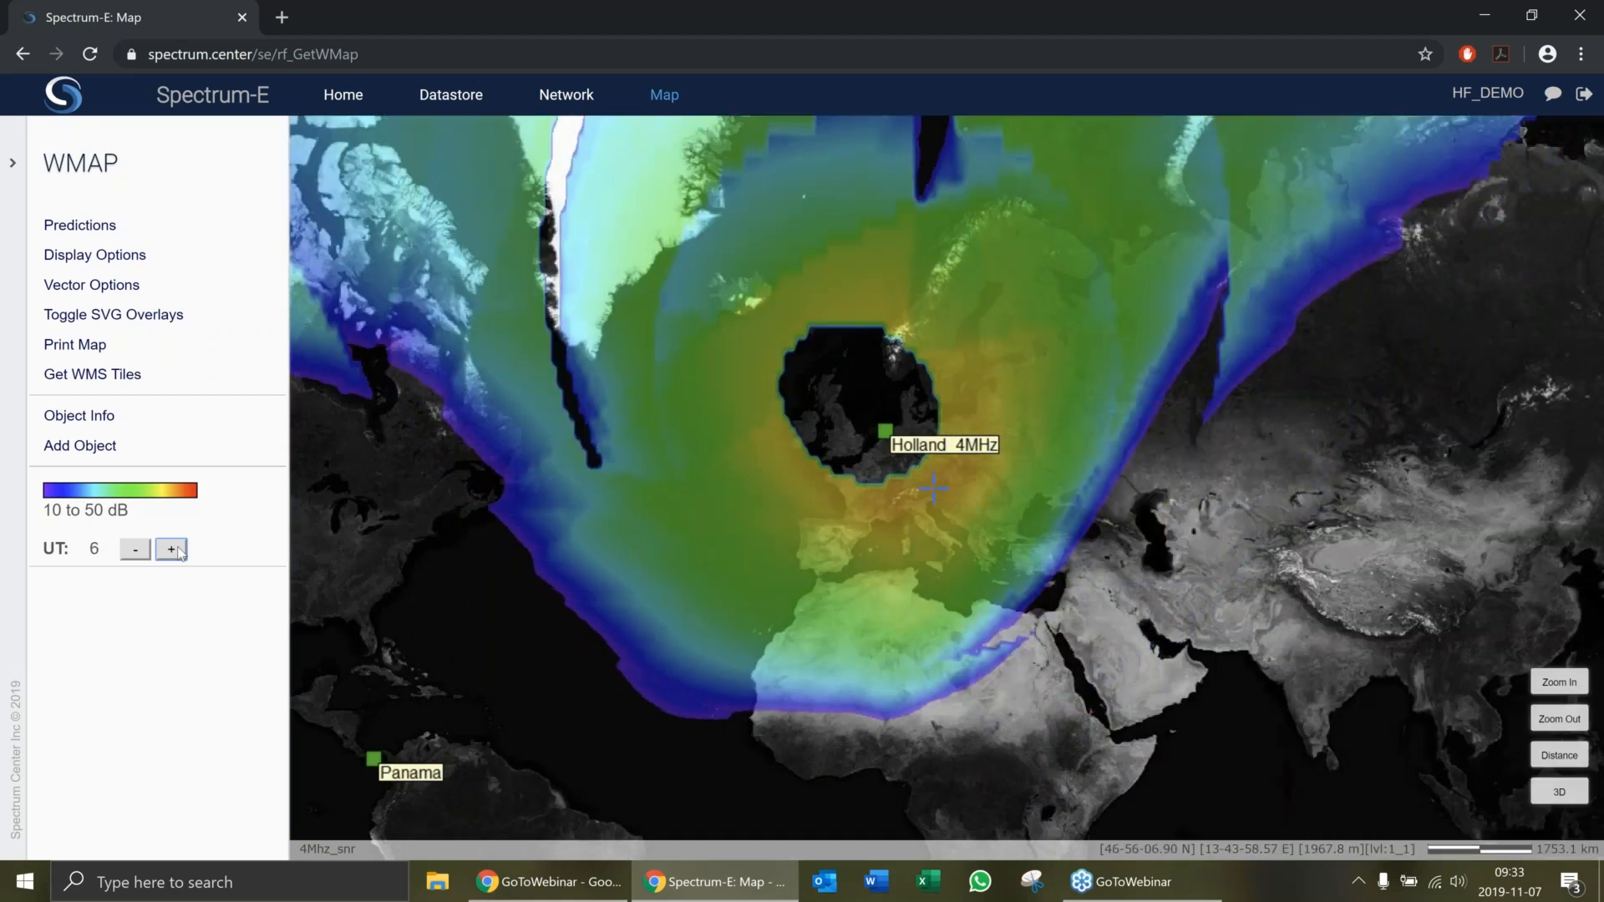
{"action": "left_click", "coordinate": [179, 552]}
{"action": "left_click", "coordinate": [176, 554]}
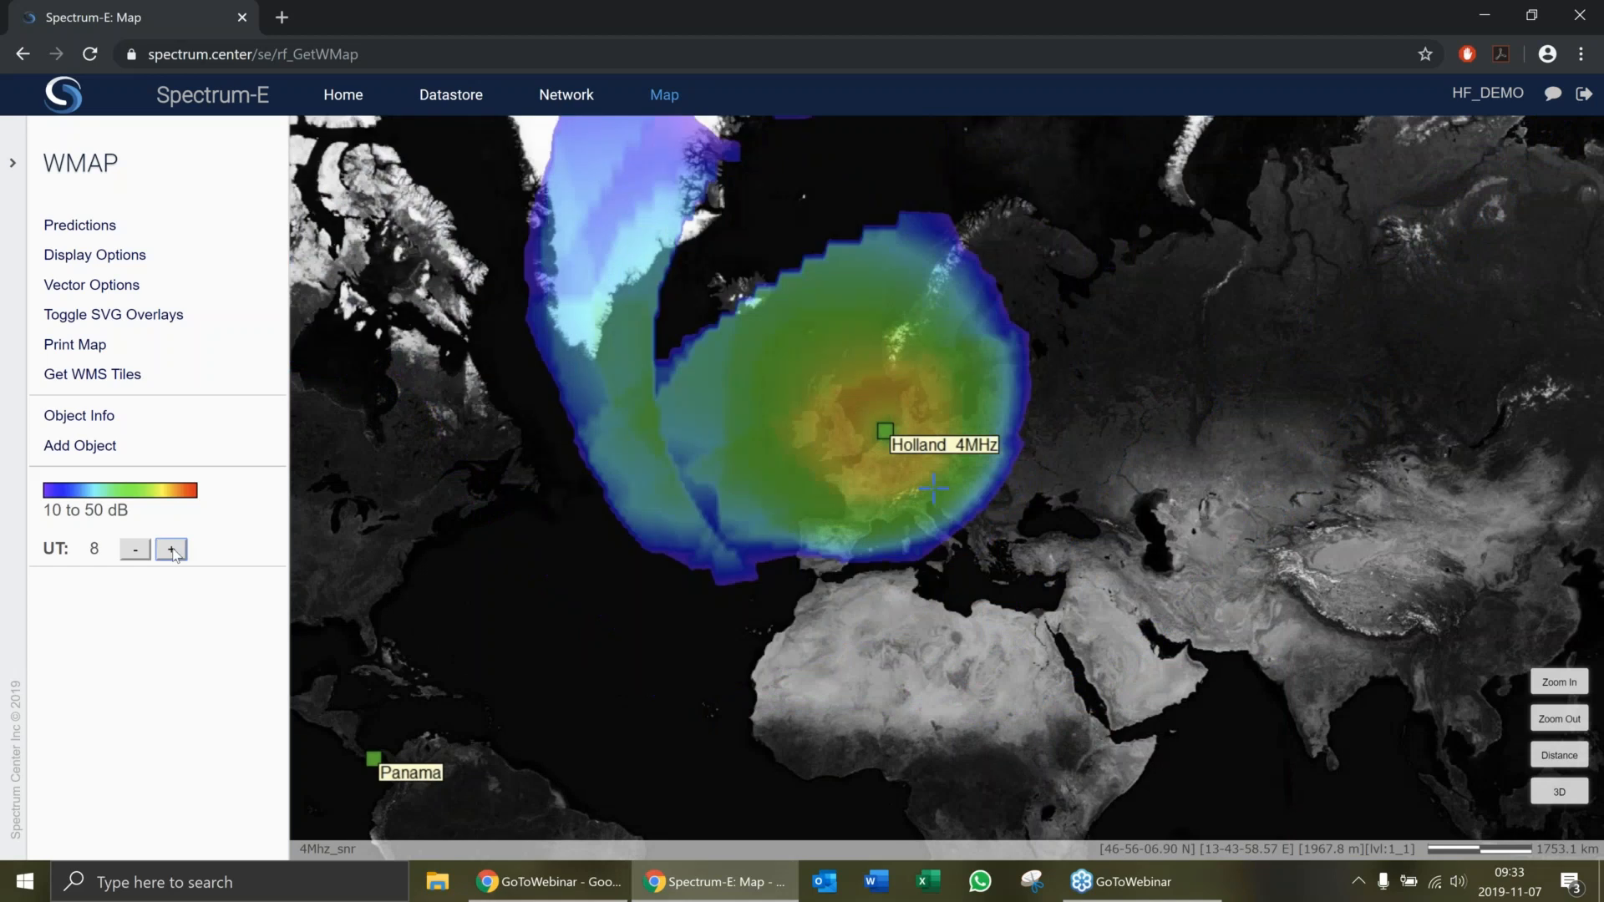
{"action": "left_click", "coordinate": [175, 554]}
{"action": "left_click", "coordinate": [175, 554]}
{"action": "left_click", "coordinate": [175, 554]}
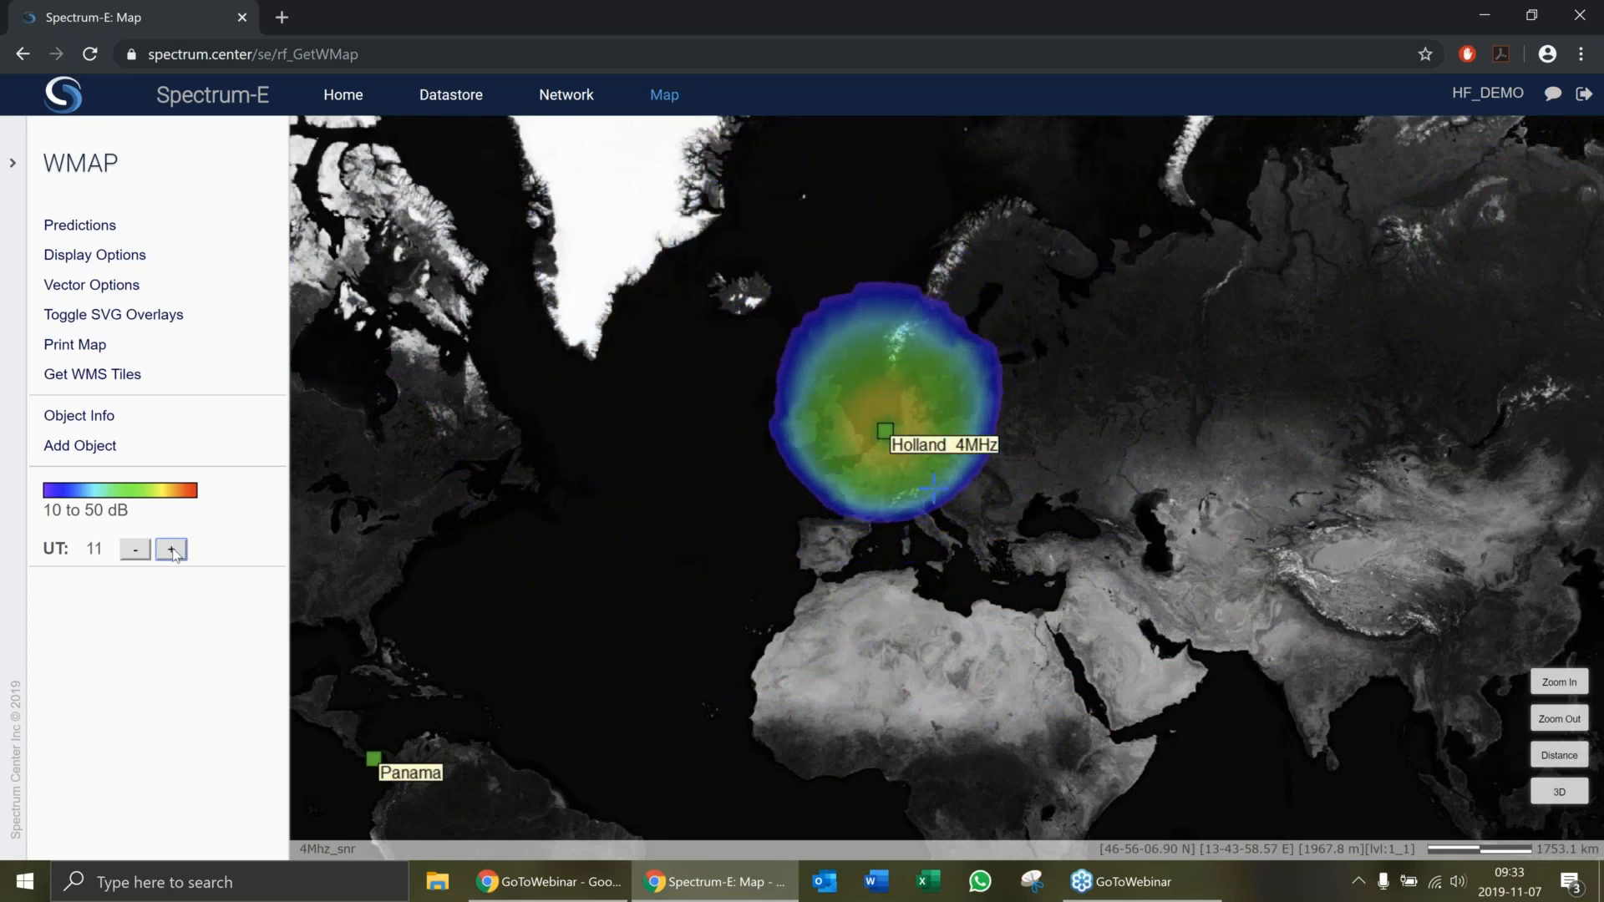
{"action": "left_click", "coordinate": [176, 554]}
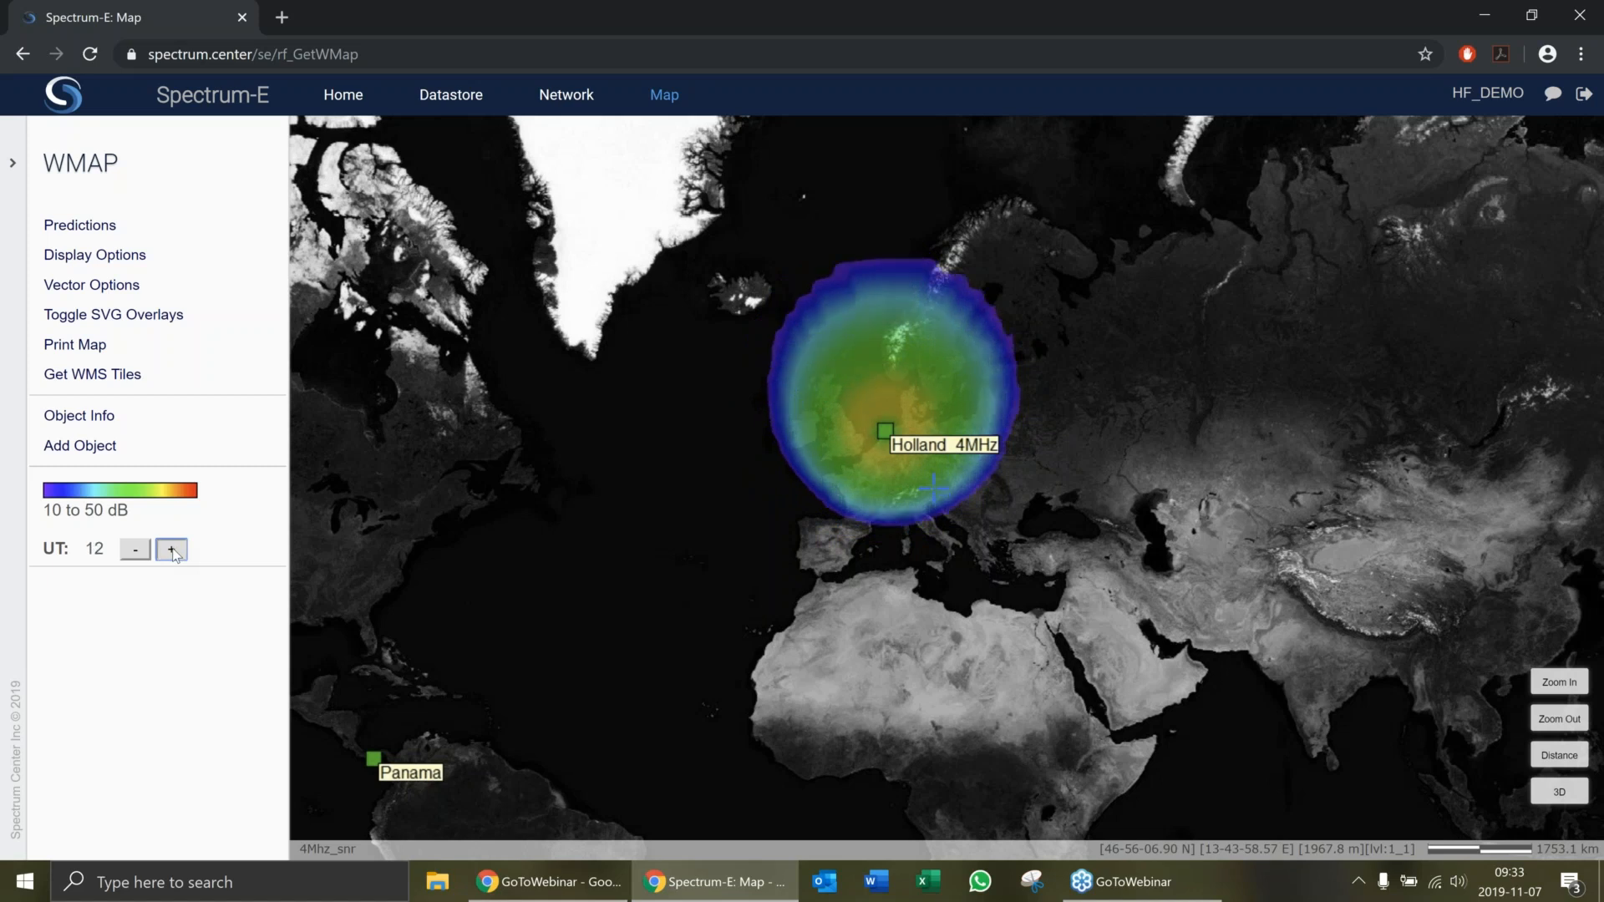
- Continue advancing the 4Mhz coverage map from UT 12 past midnight to UT 5, and examine the coverage north of Holland
{"action": "left_click", "coordinate": [175, 555]}
{"action": "left_click", "coordinate": [174, 554]}
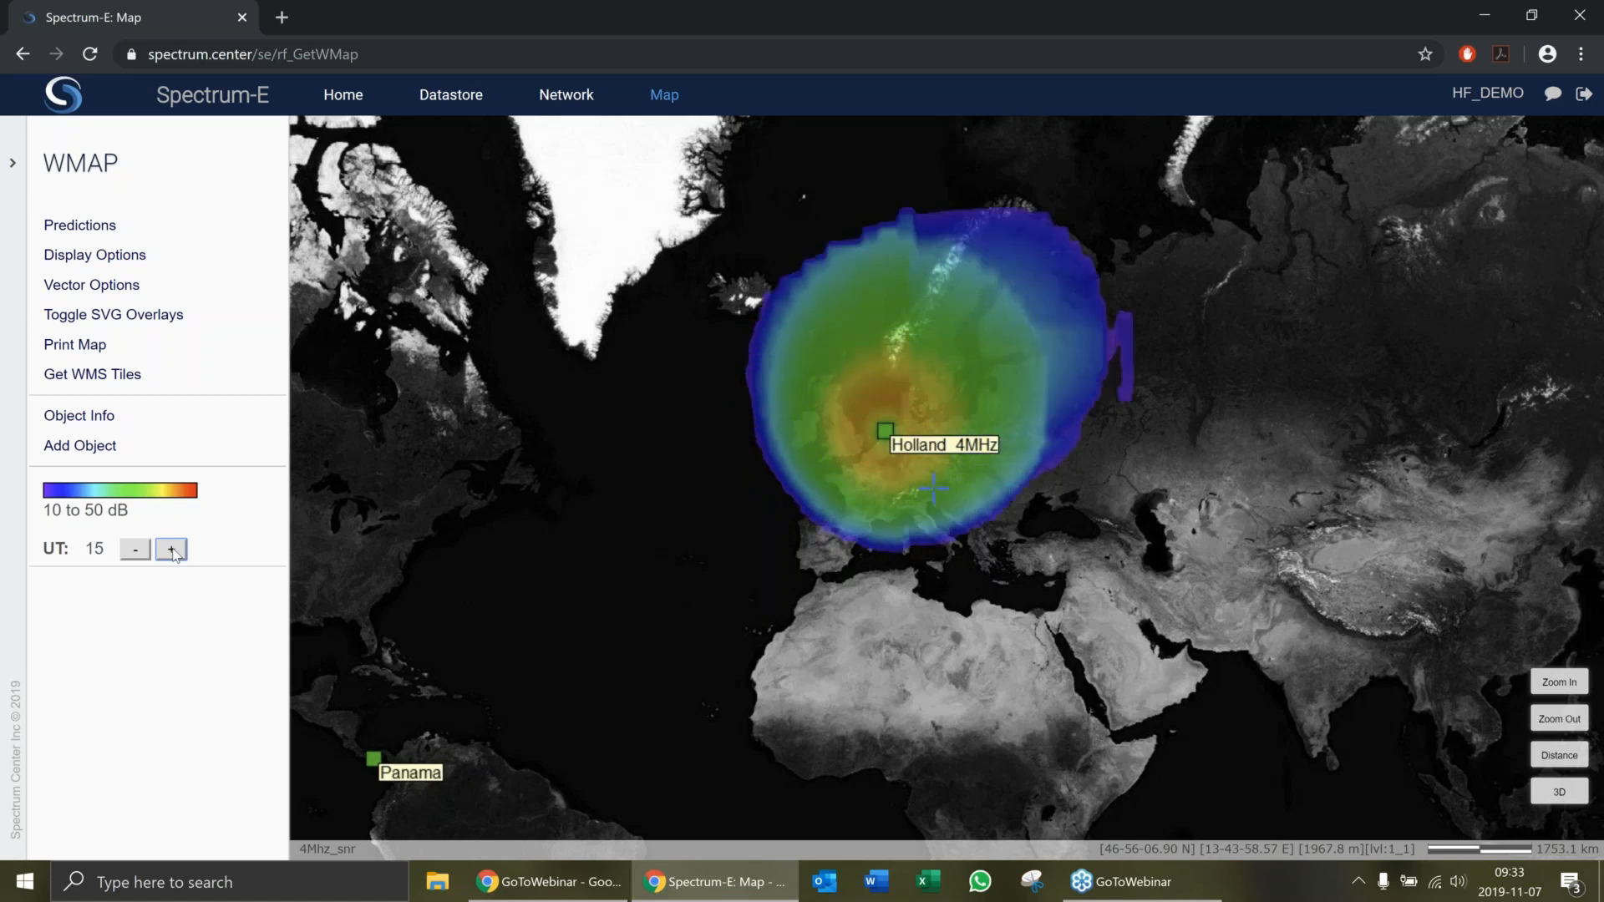
{"action": "left_click", "coordinate": [174, 555]}
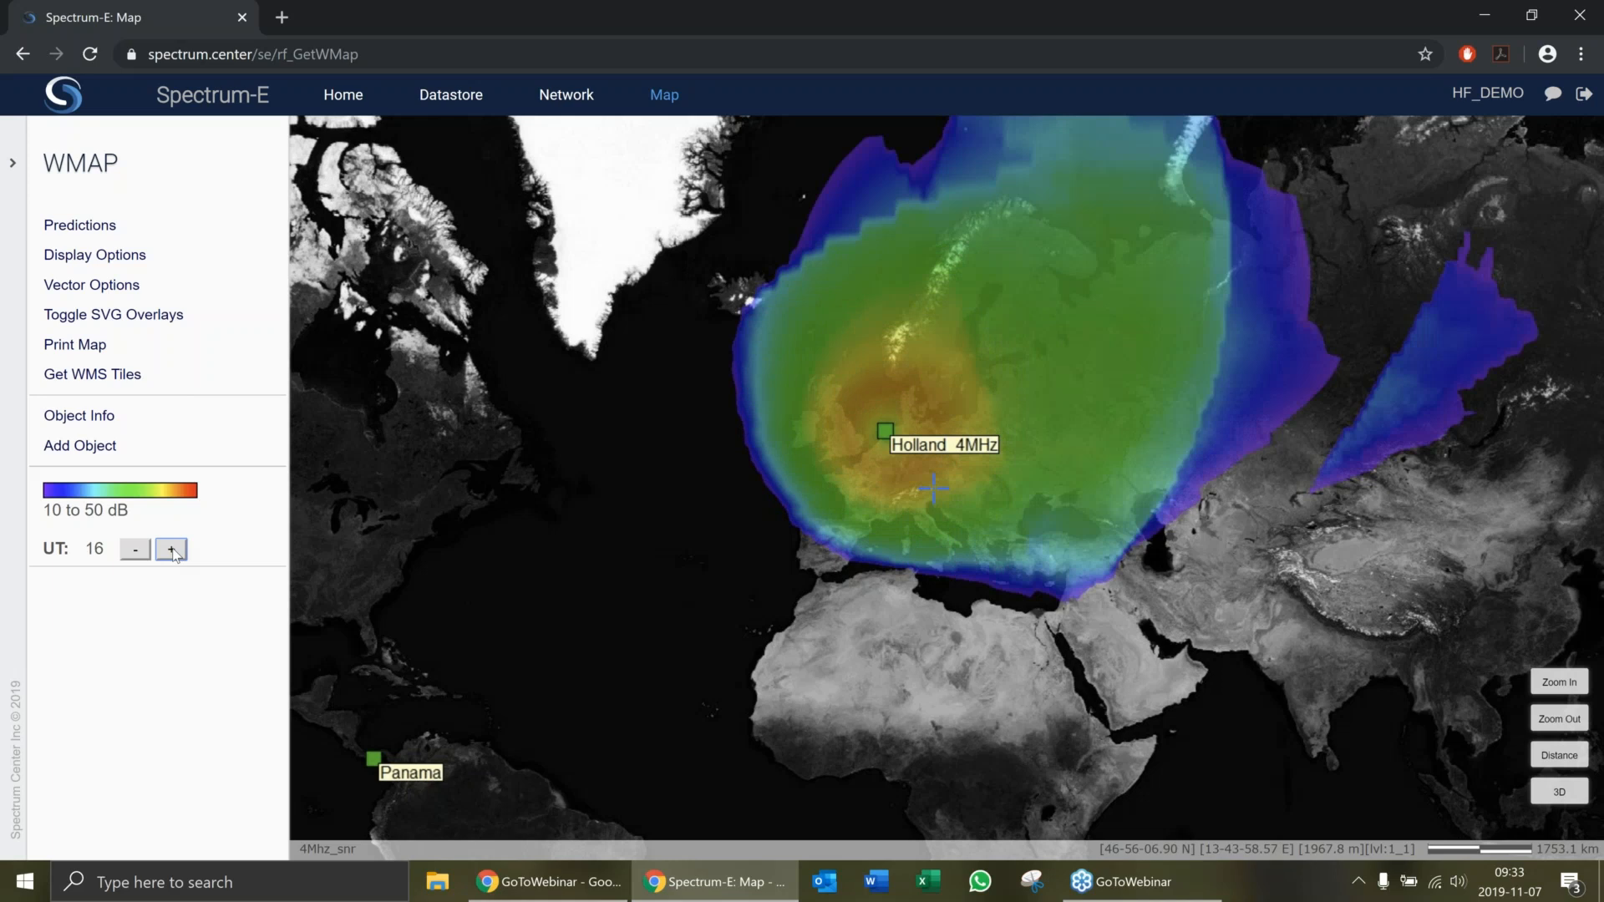
{"action": "left_click", "coordinate": [174, 555]}
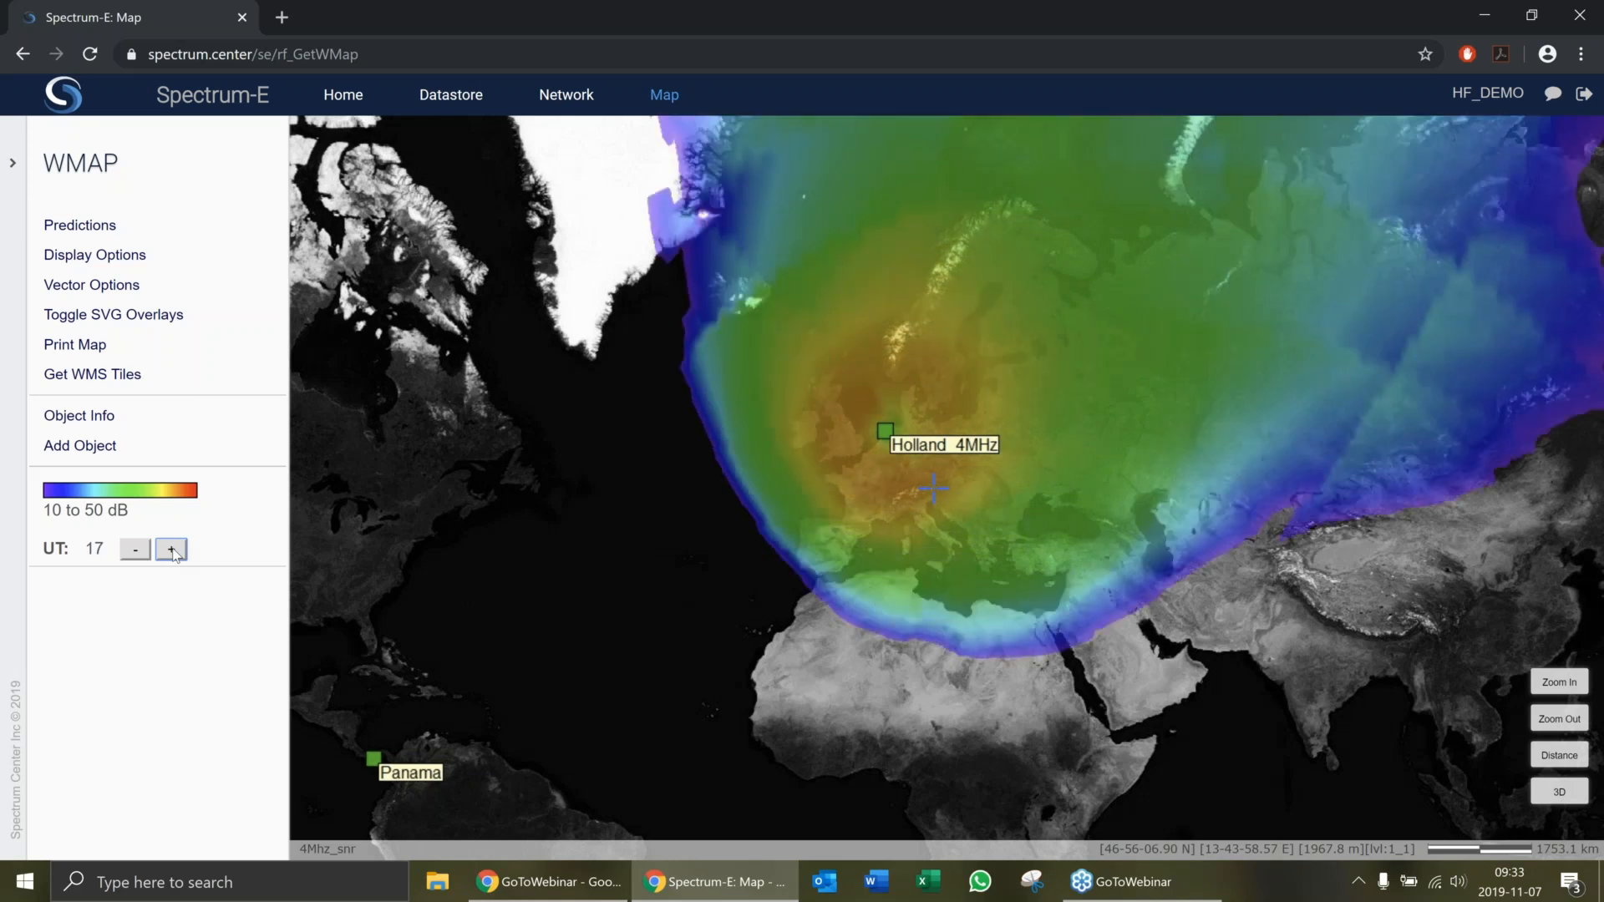
{"action": "left_click", "coordinate": [175, 555]}
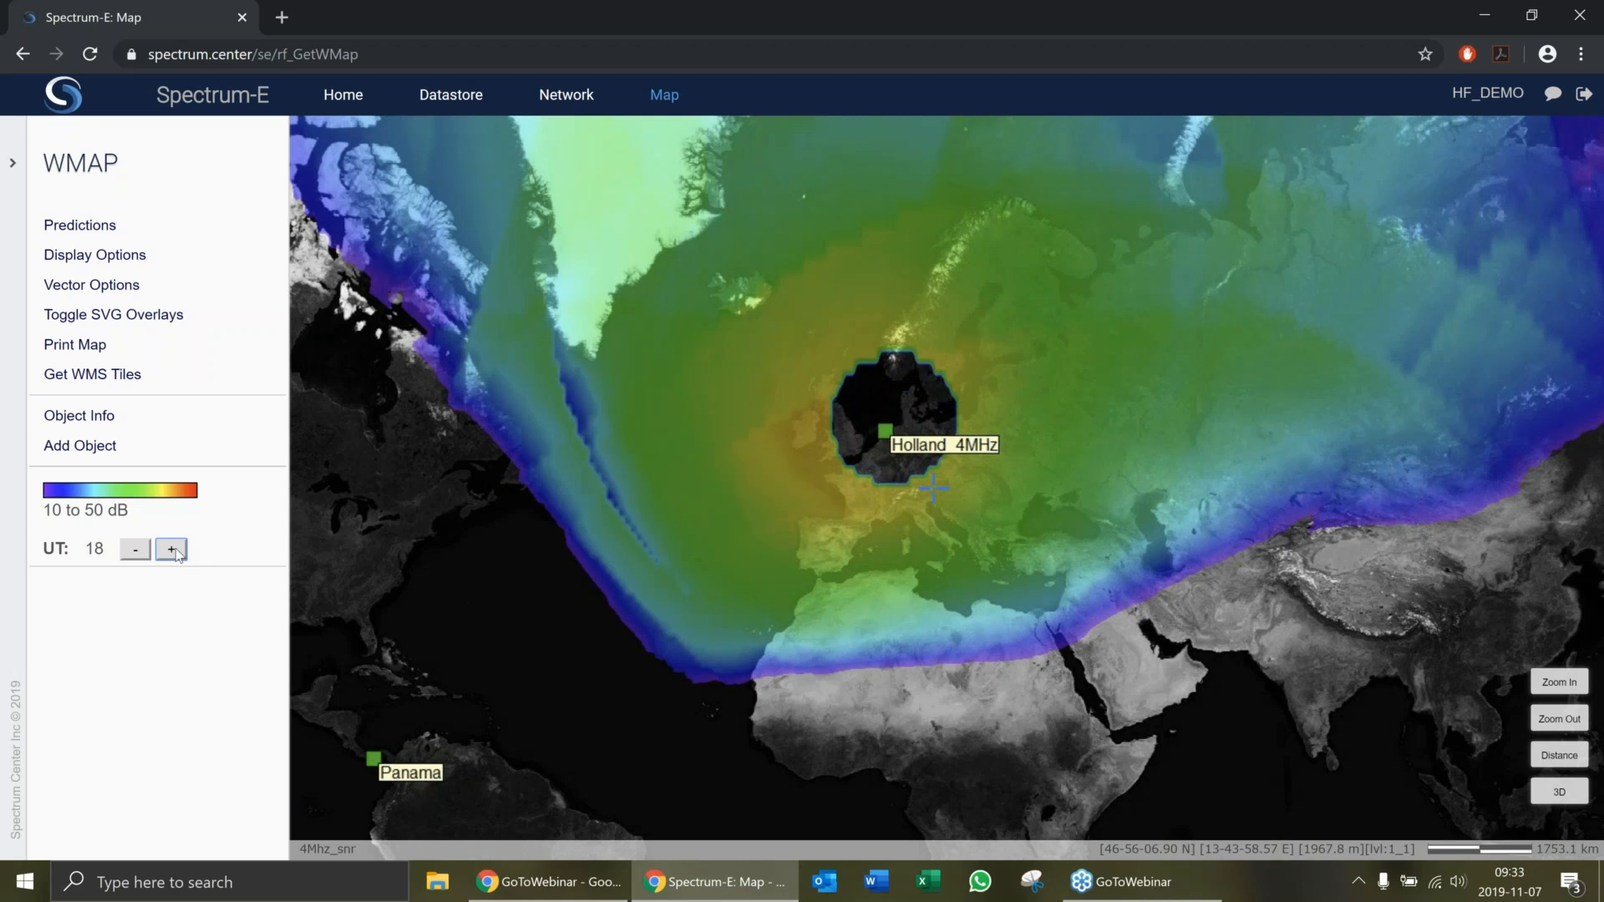
{"action": "left_click", "coordinate": [172, 553]}
{"action": "left_click", "coordinate": [172, 553]}
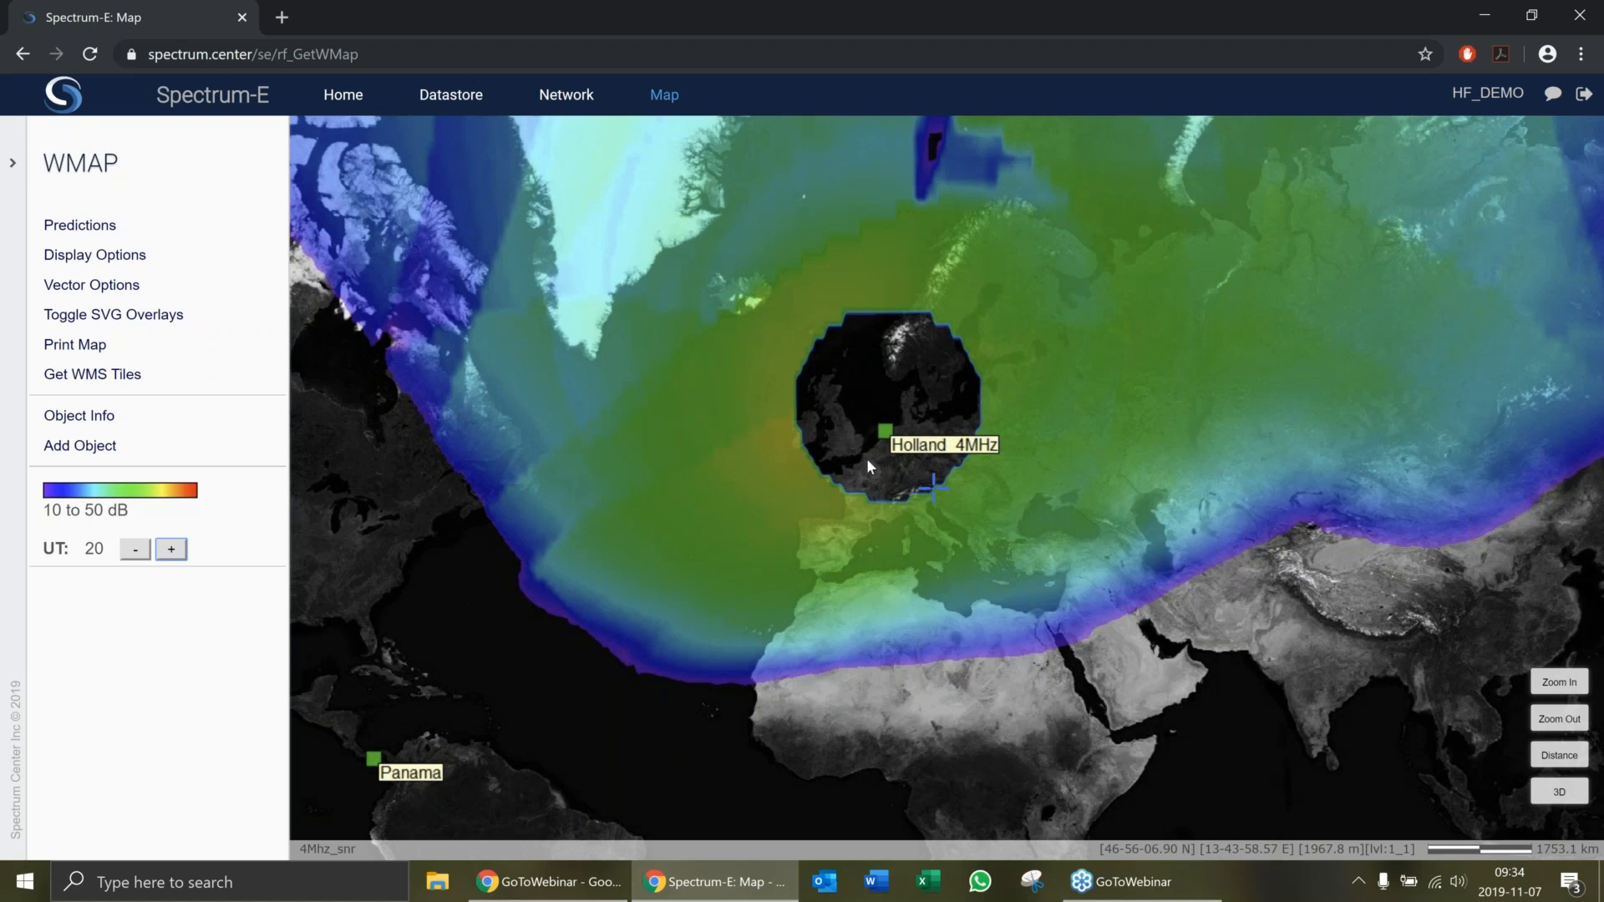
{"action": "left_click", "coordinate": [172, 552]}
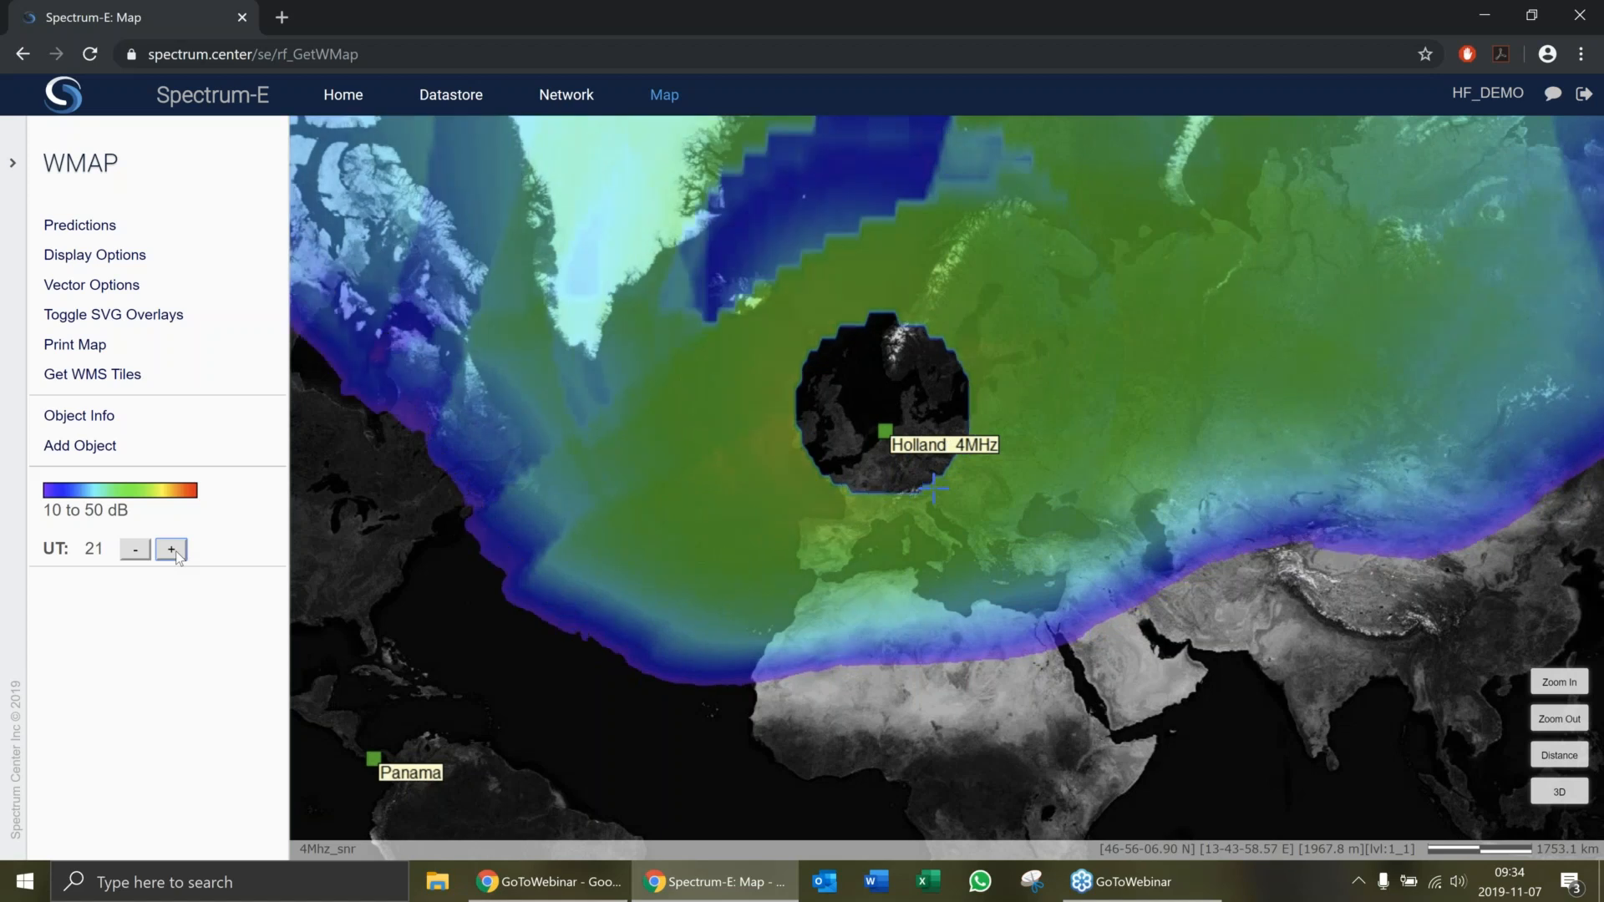
{"action": "double_click", "coordinate": [172, 549]}
{"action": "double_click", "coordinate": [176, 554]}
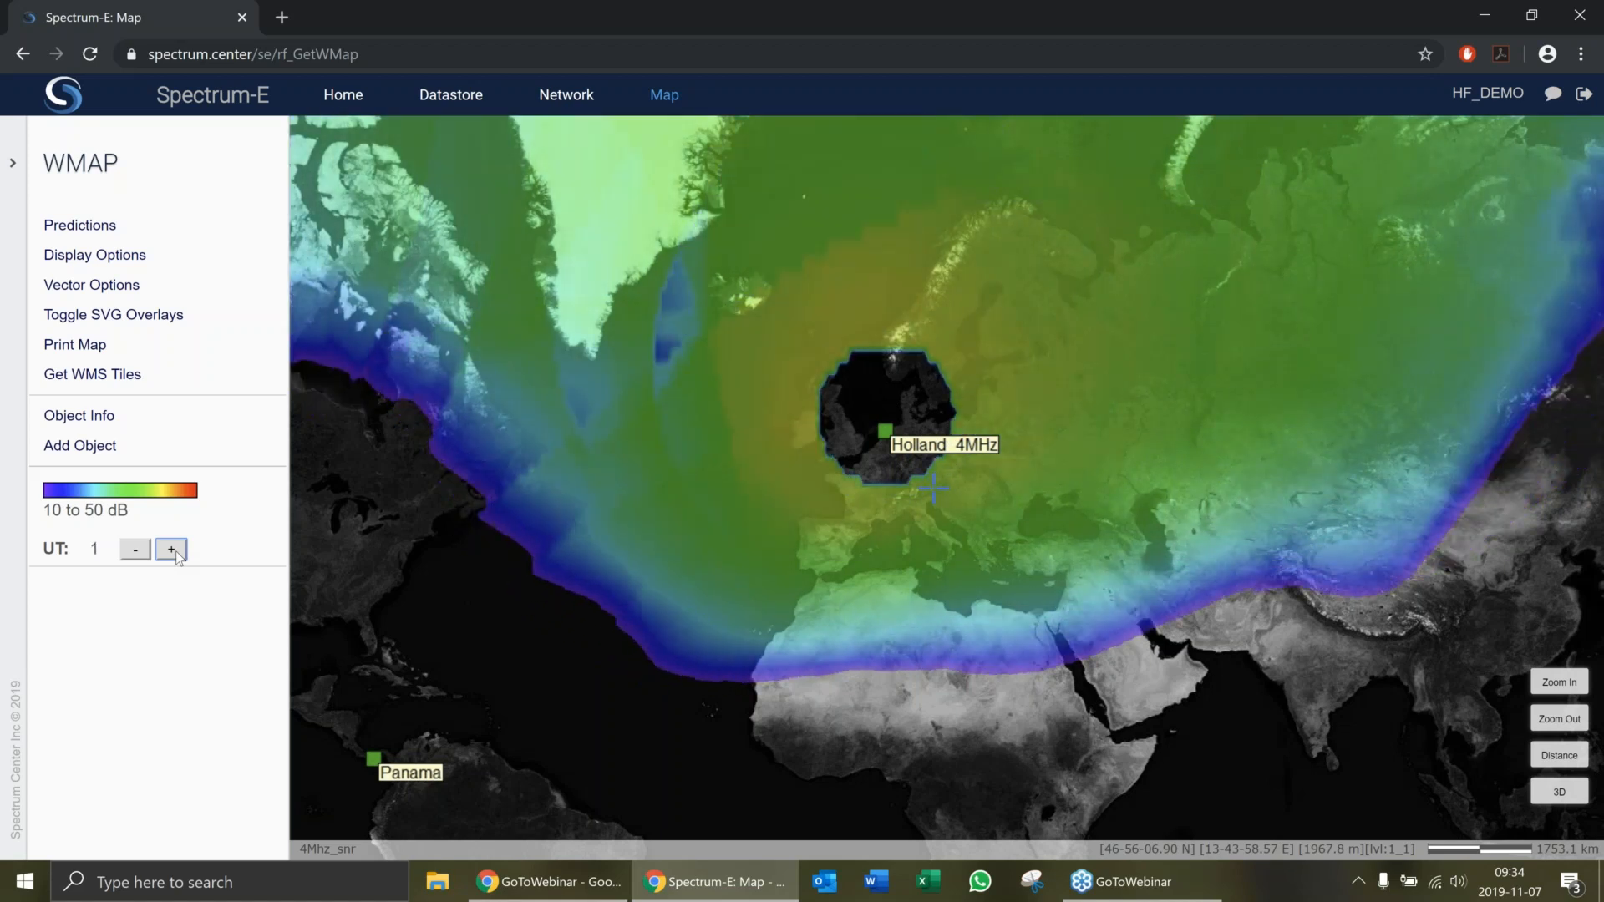
{"action": "double_click", "coordinate": [177, 554]}
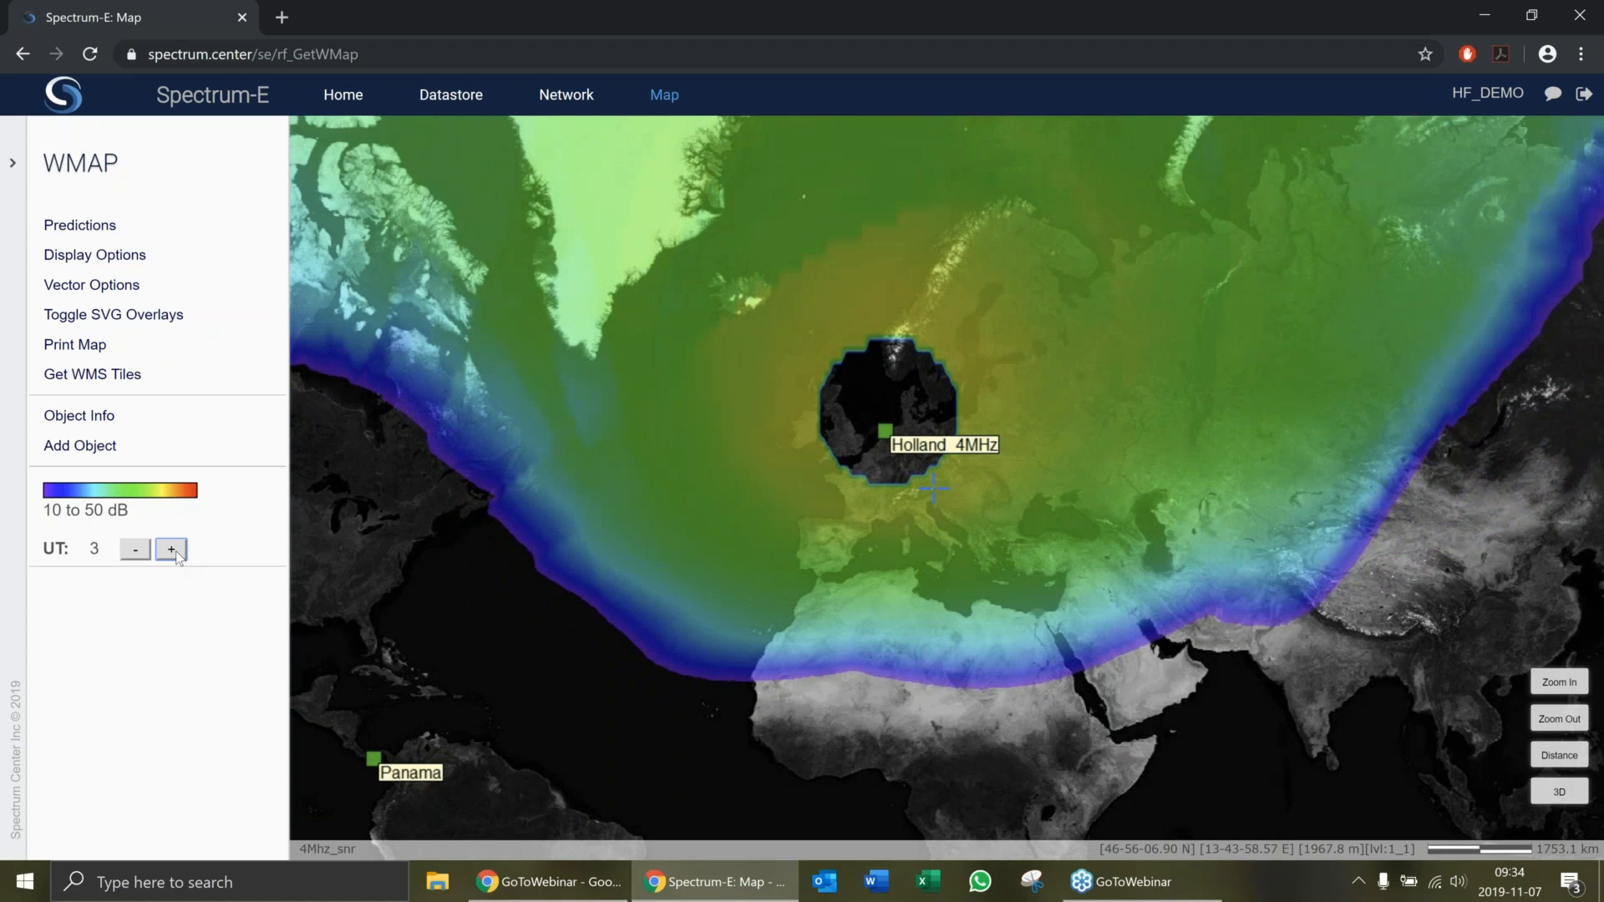
{"action": "left_click", "coordinate": [176, 554]}
{"action": "left_click", "coordinate": [177, 554]}
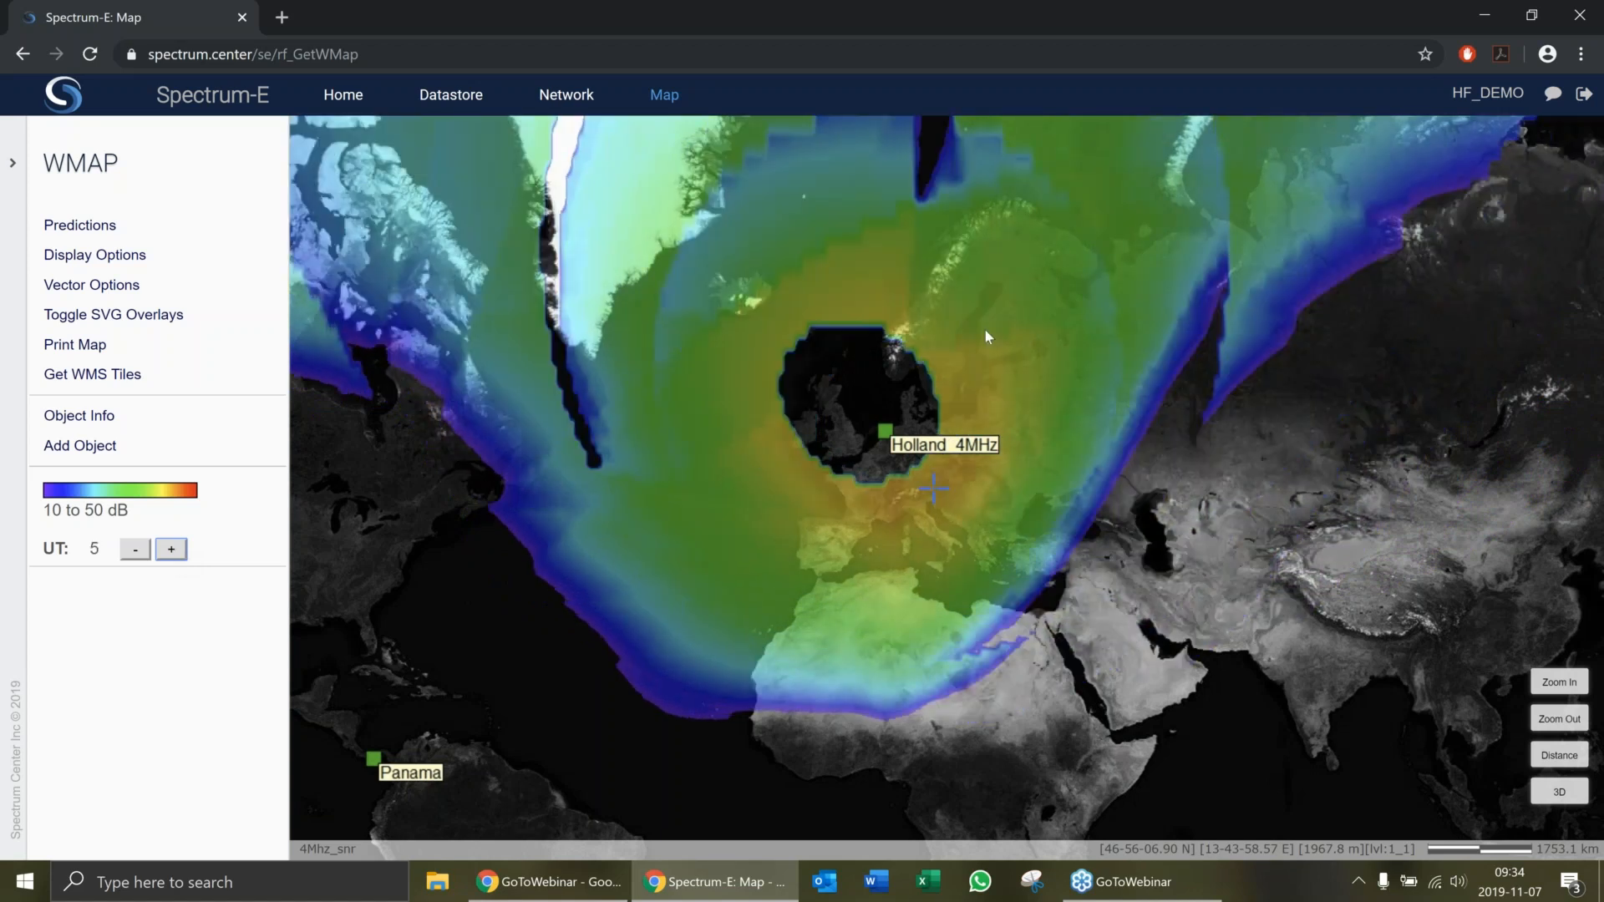
{"action": "left_click_drag", "start_coordinate": [985, 403], "coordinate": [980, 535]}
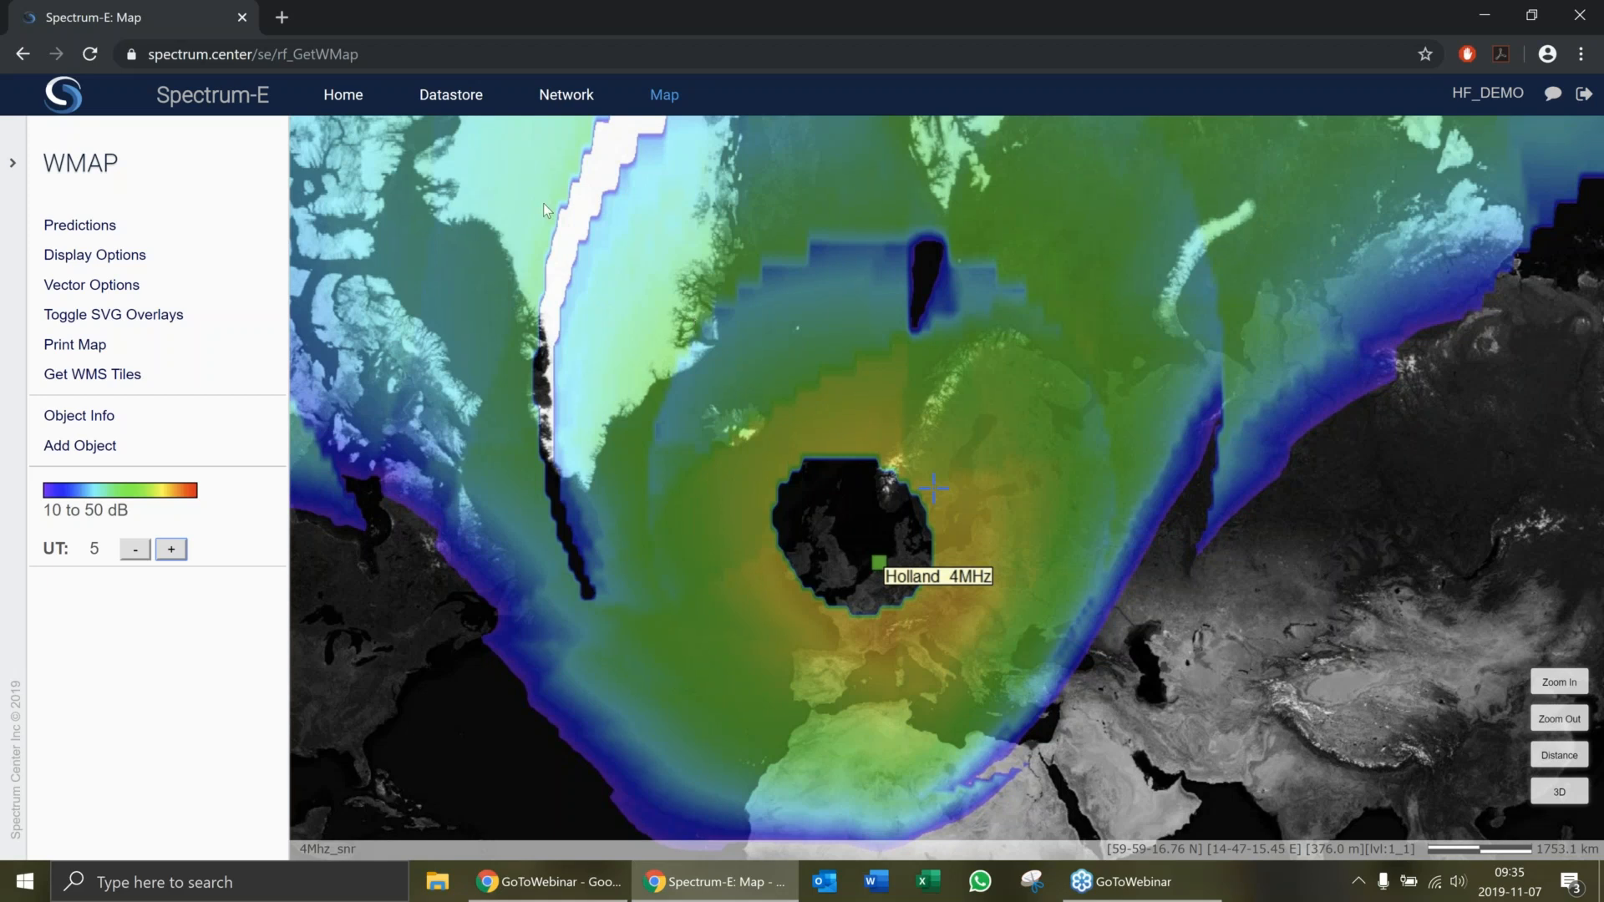
- Select all HF radio stations in the network except Holland_4MHz and start a Skywave Composite SNR study
{"action": "left_click", "coordinate": [585, 100]}
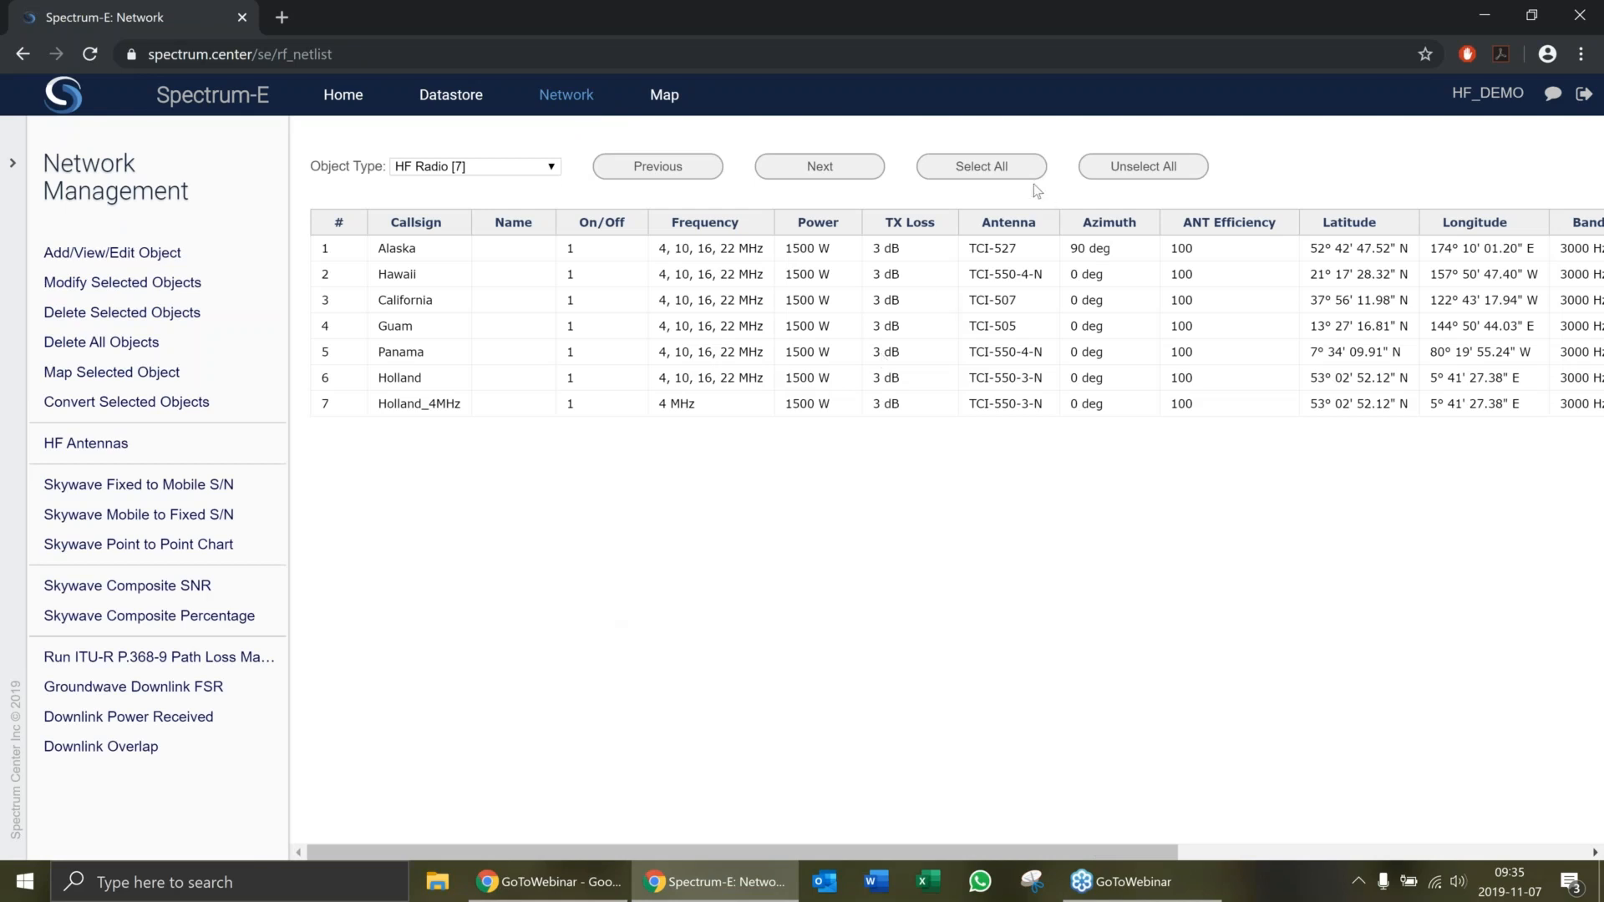
{"action": "left_click", "coordinate": [982, 166]}
{"action": "left_click", "coordinate": [424, 402]}
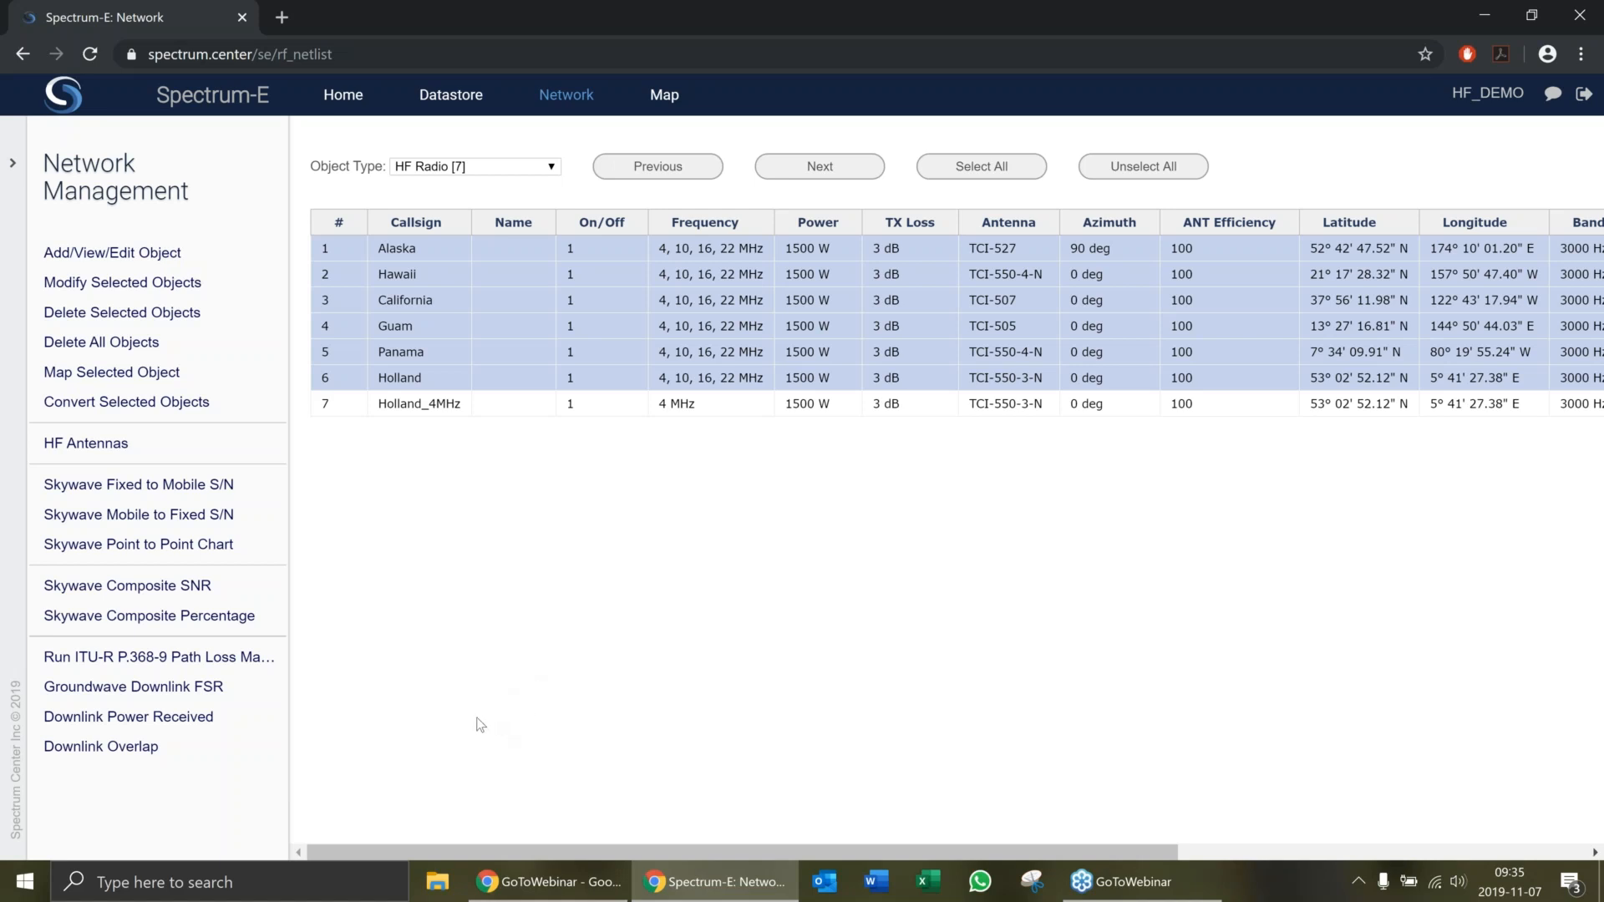
{"action": "left_click", "coordinate": [129, 594]}
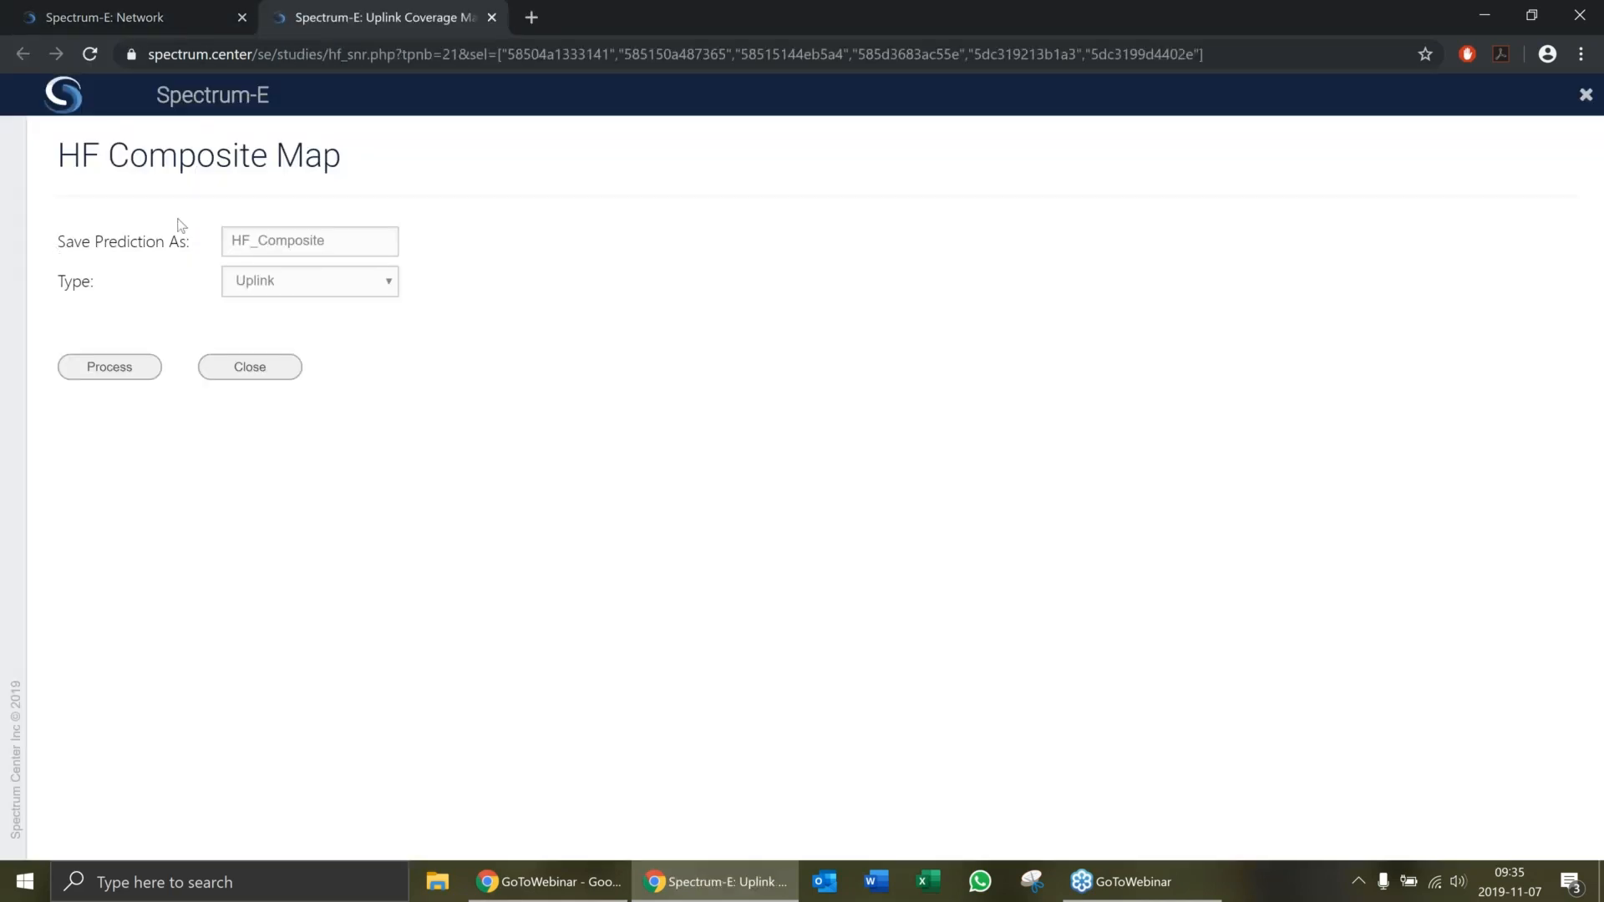
- Save the composite prediction as EntireNetwork with type Downlink and process it
{"action": "left_click_drag", "start_coordinate": [345, 239], "coordinate": [179, 244]}
{"action": "type", "text": "EntireNetwork"}
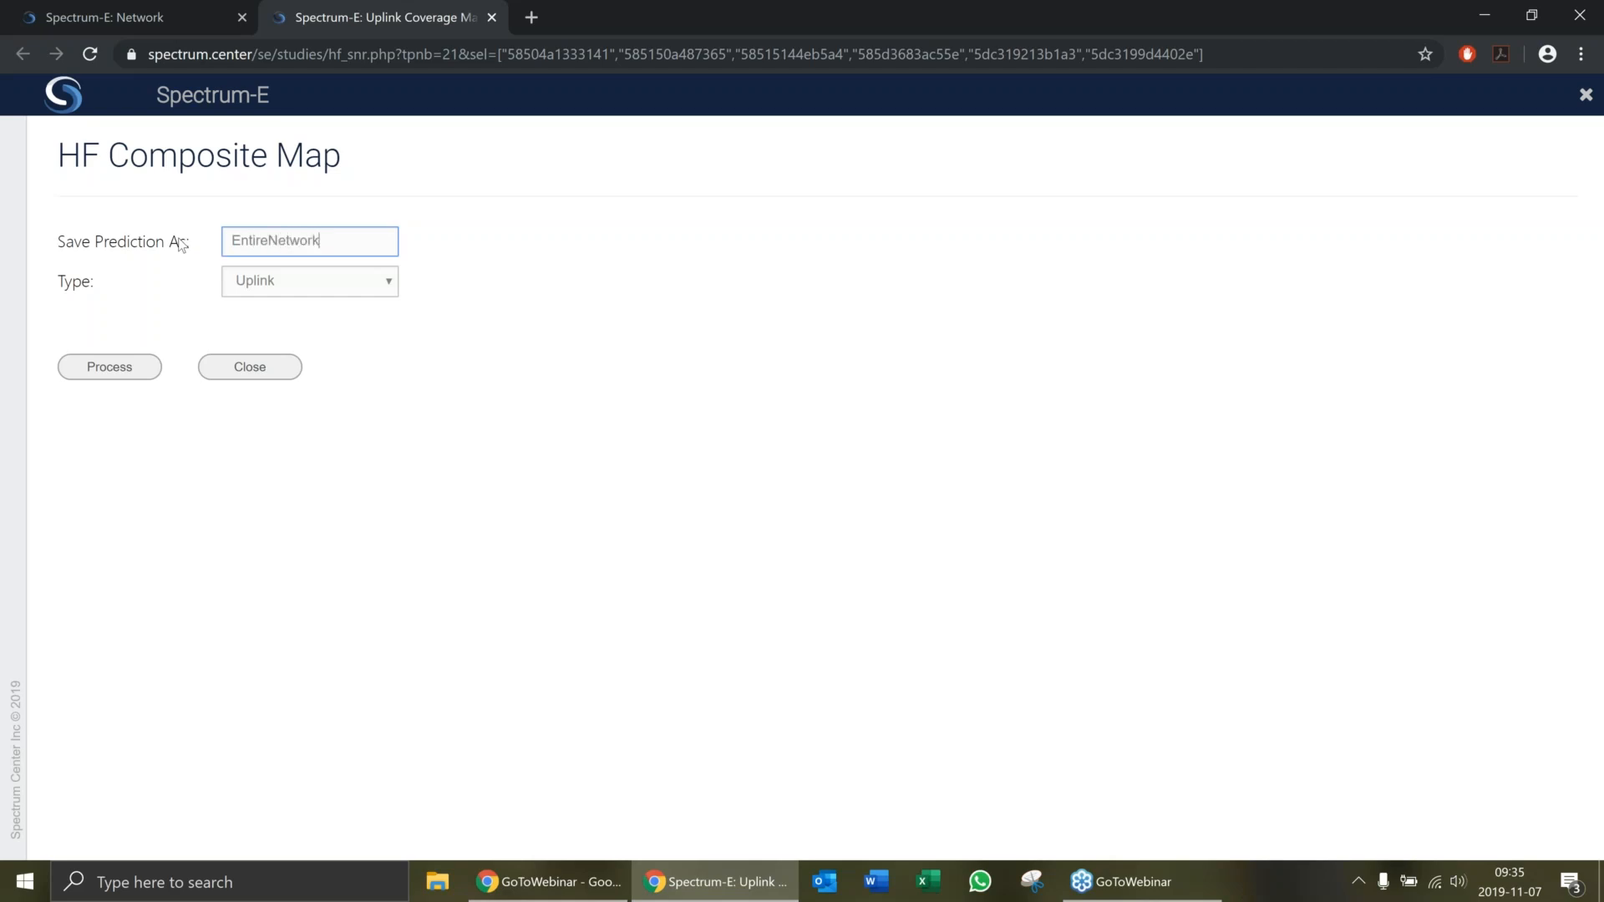
{"action": "left_click", "coordinate": [277, 273]}
{"action": "left_click", "coordinate": [284, 323]}
{"action": "left_click", "coordinate": [130, 368]}
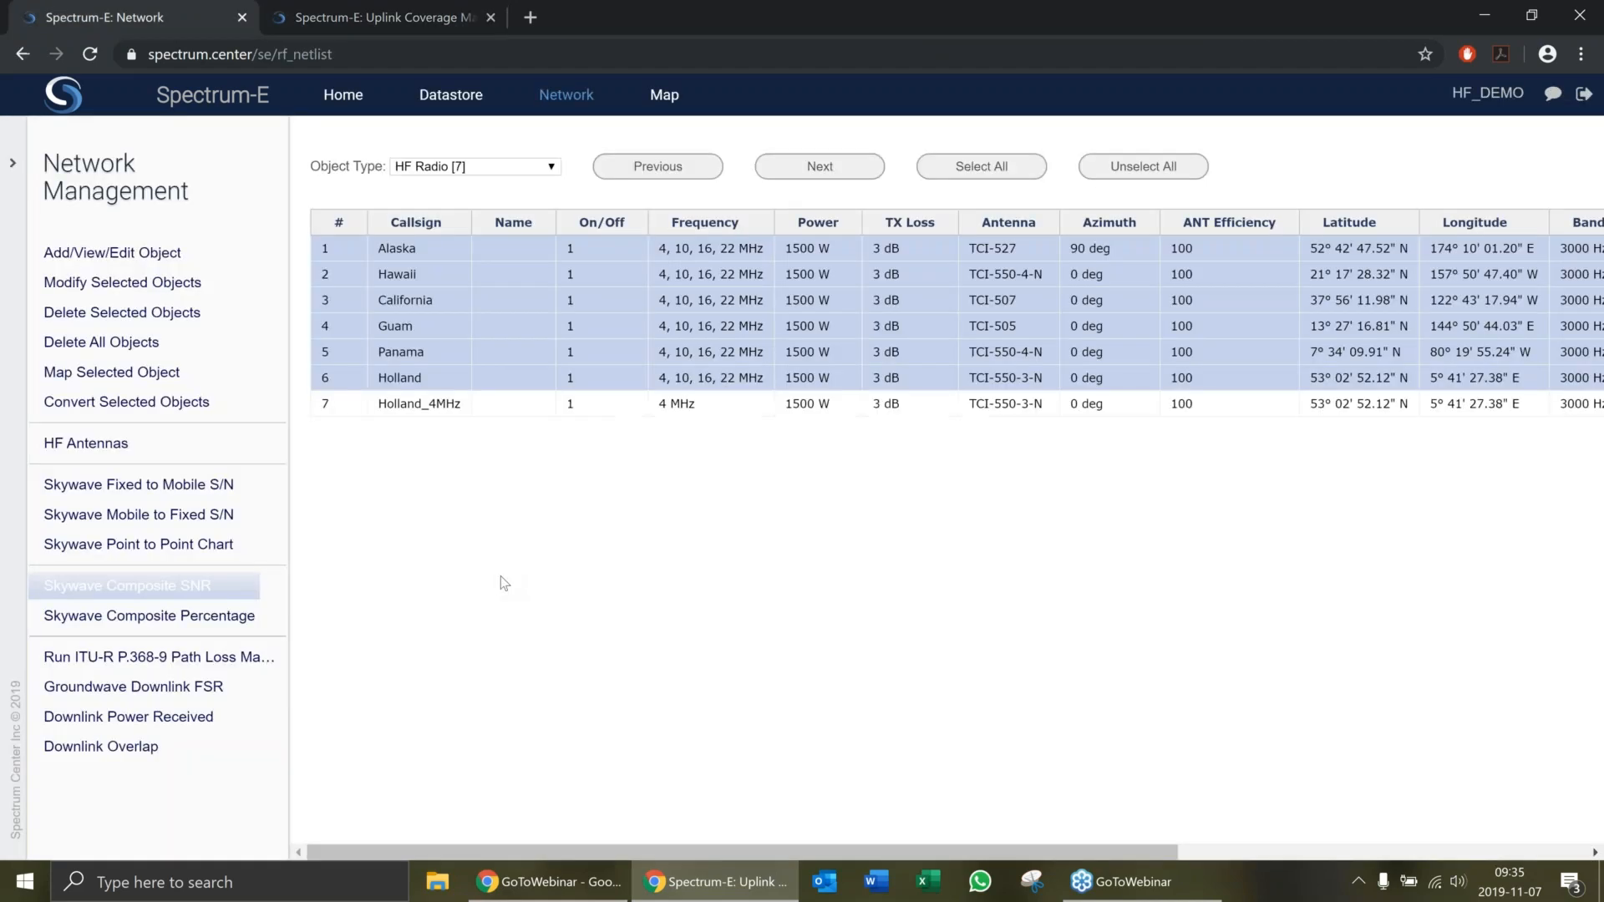
- Open the map and examine the EntireNetwork composite SNR coverage at UT 0 from Holland across California to the Pacific stations
{"action": "left_click", "coordinate": [668, 105]}
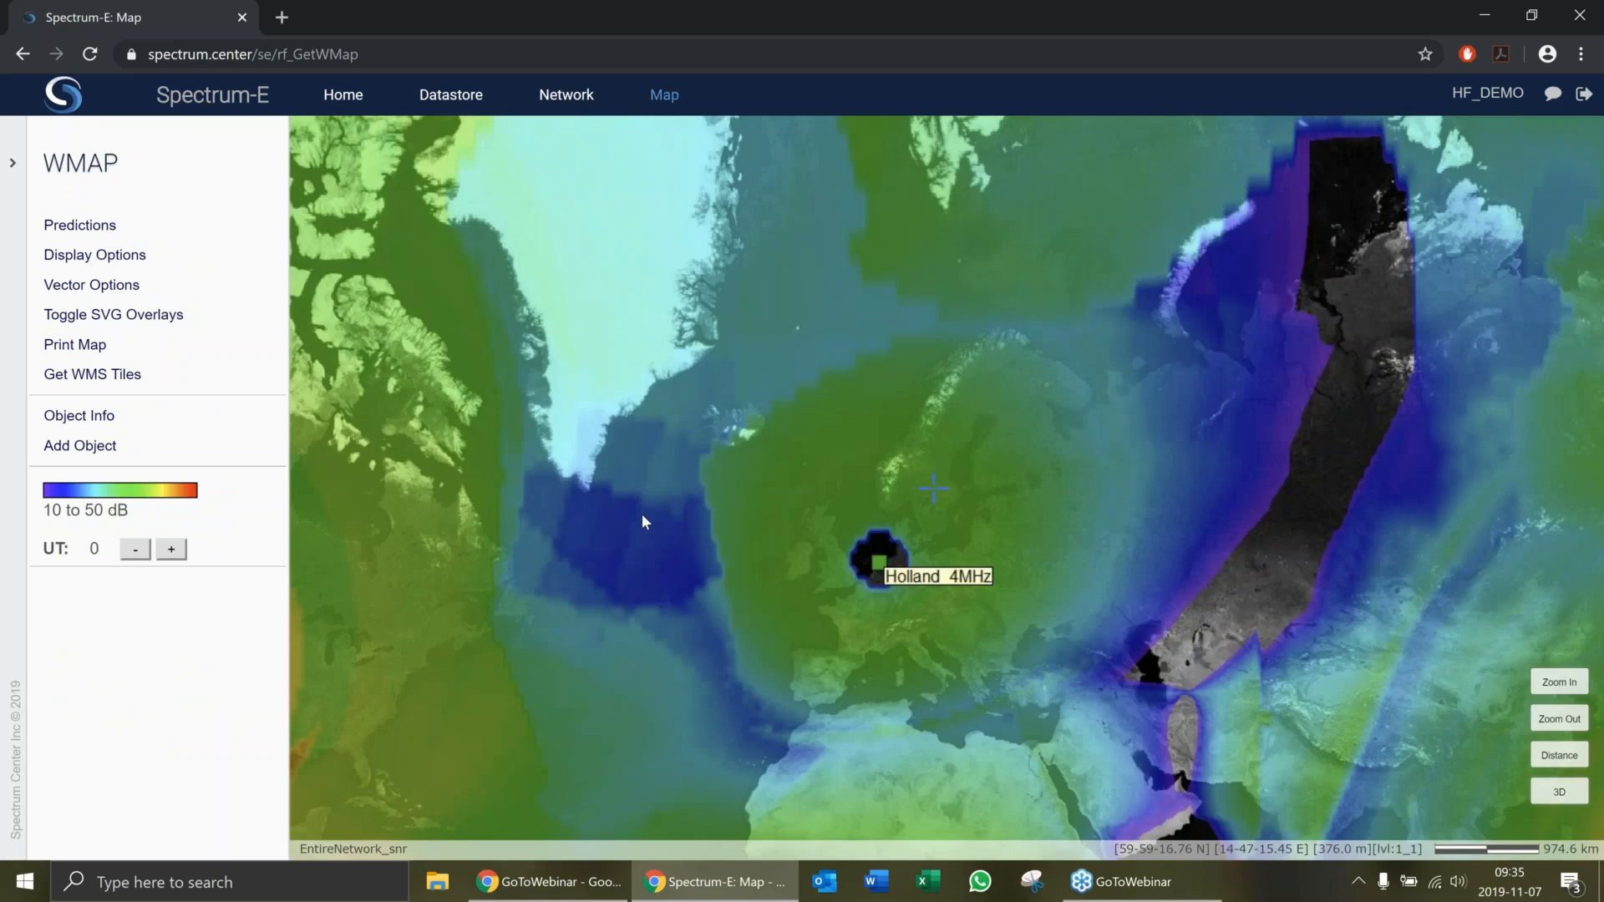
{"action": "left_click_drag", "start_coordinate": [642, 514], "coordinate": [1012, 478]}
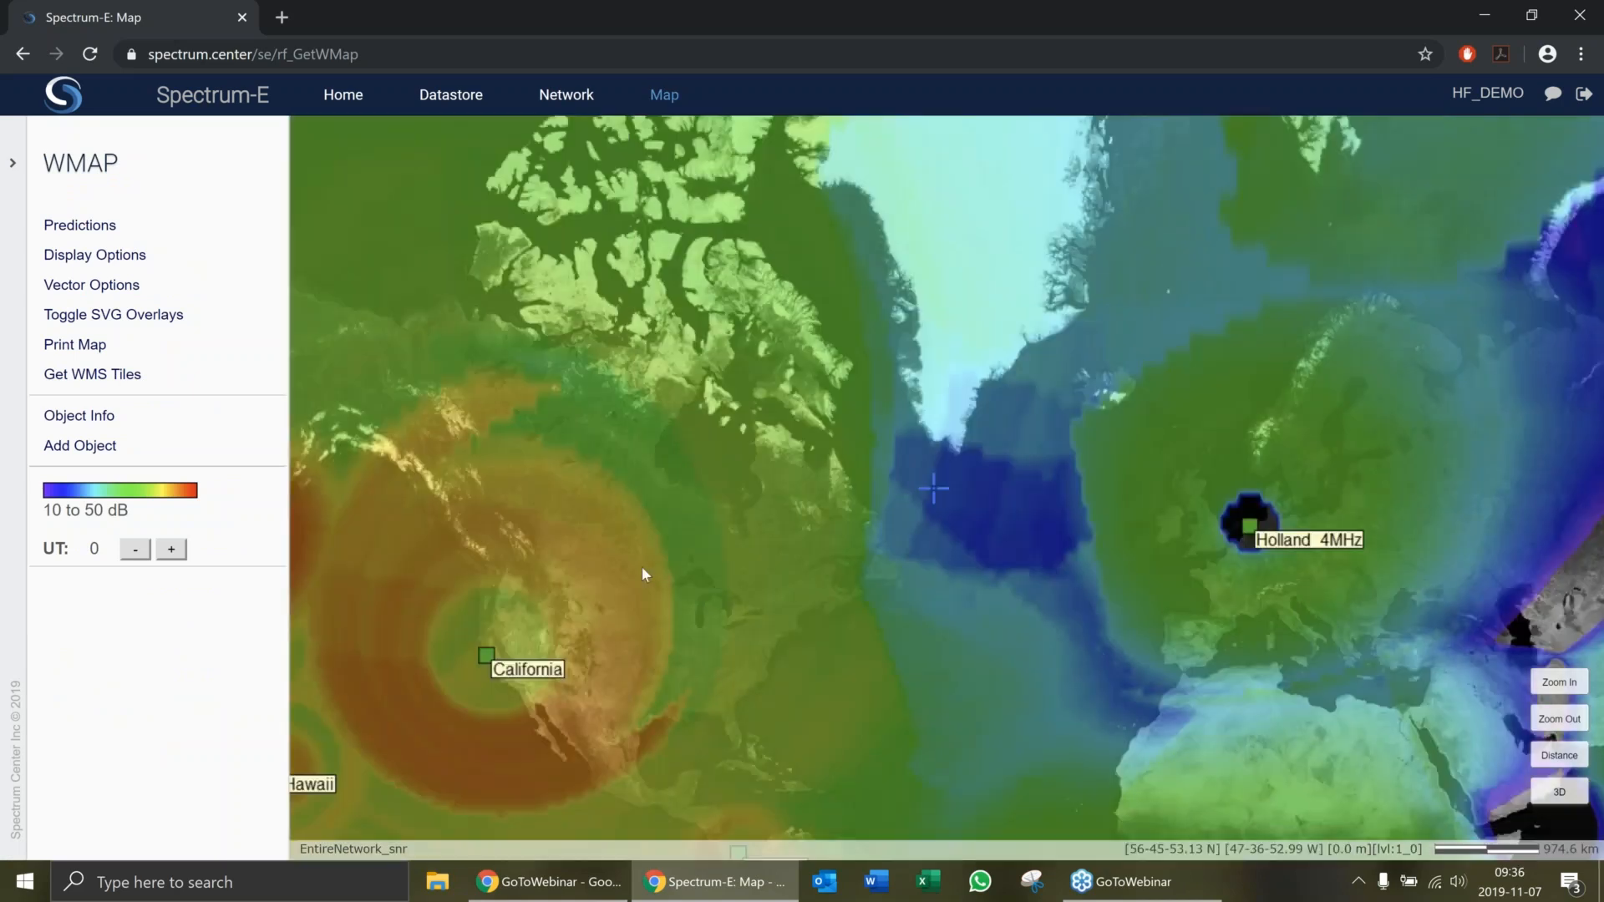
{"action": "left_click_drag", "start_coordinate": [641, 567], "coordinate": [1000, 534]}
{"action": "left_click_drag", "start_coordinate": [860, 602], "coordinate": [1204, 498]}
{"action": "left_click_drag", "start_coordinate": [1021, 680], "coordinate": [938, 531]}
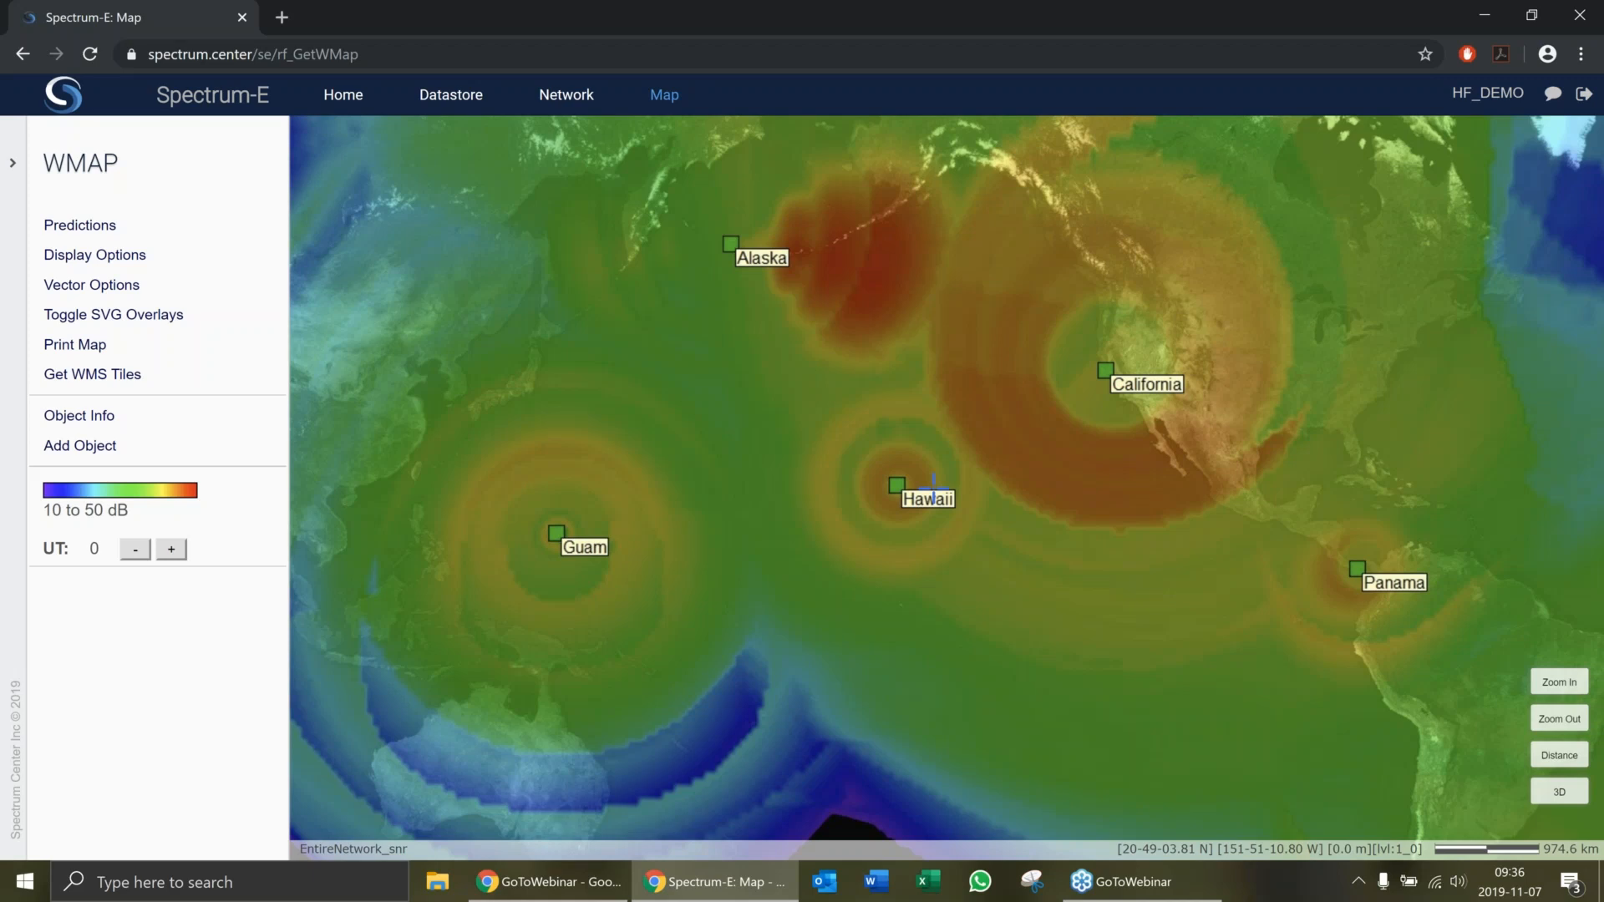
- Advance the EntireNetwork composite SNR map hour by hour from UT 0 to UT 8, including the coverage around Guam
{"action": "left_click", "coordinate": [172, 551]}
{"action": "left_click", "coordinate": [173, 551]}
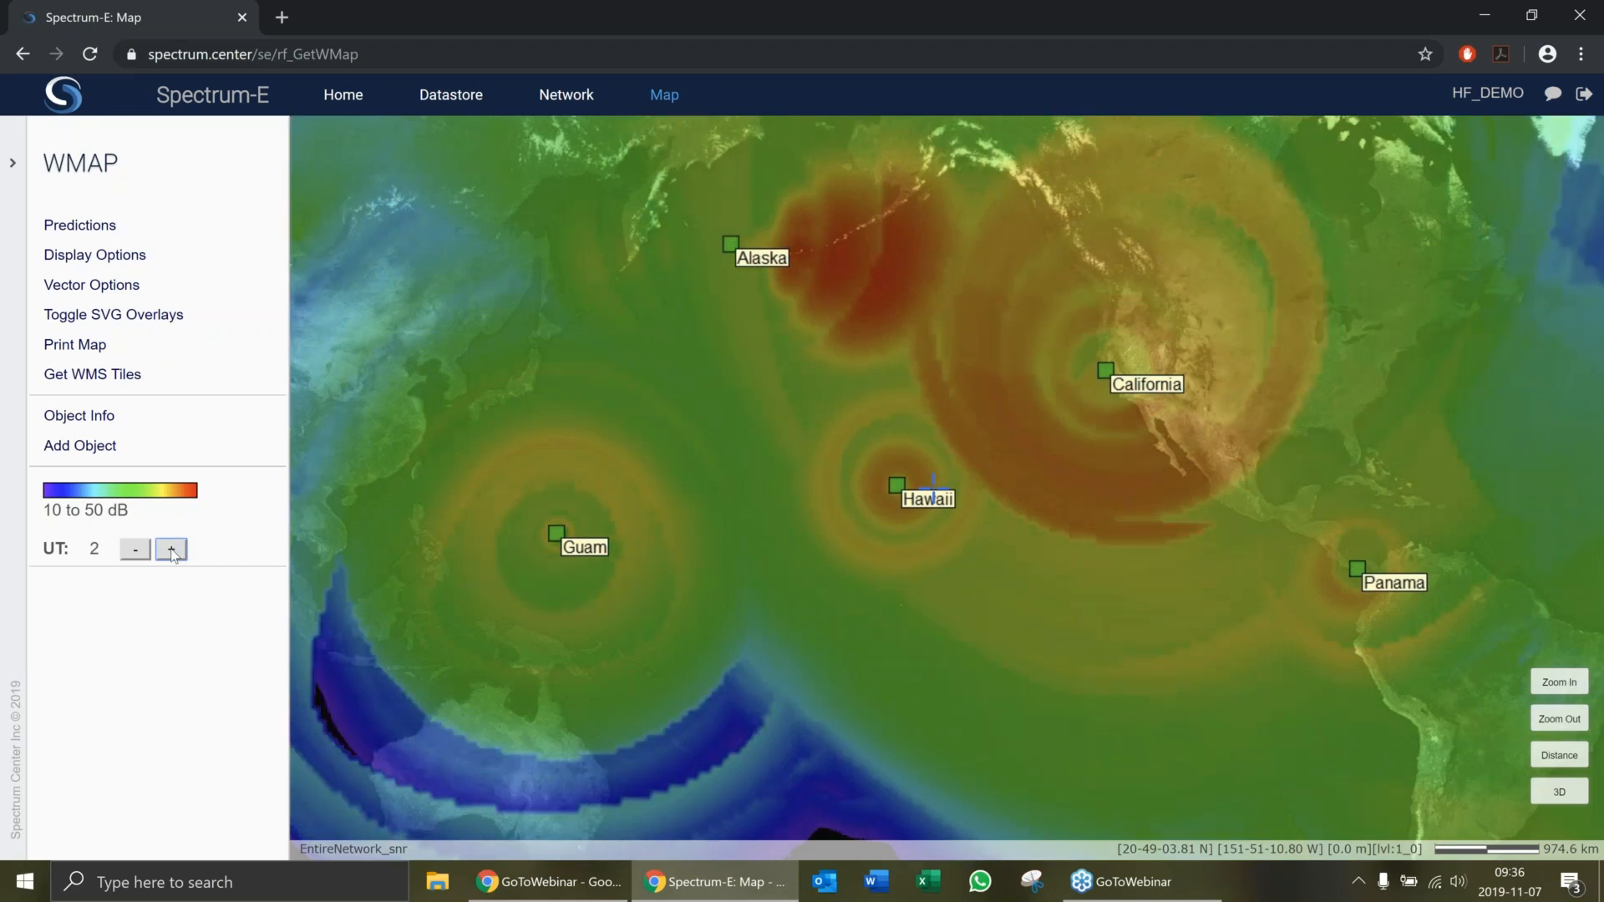
{"action": "left_click", "coordinate": [173, 552]}
{"action": "left_click", "coordinate": [172, 552]}
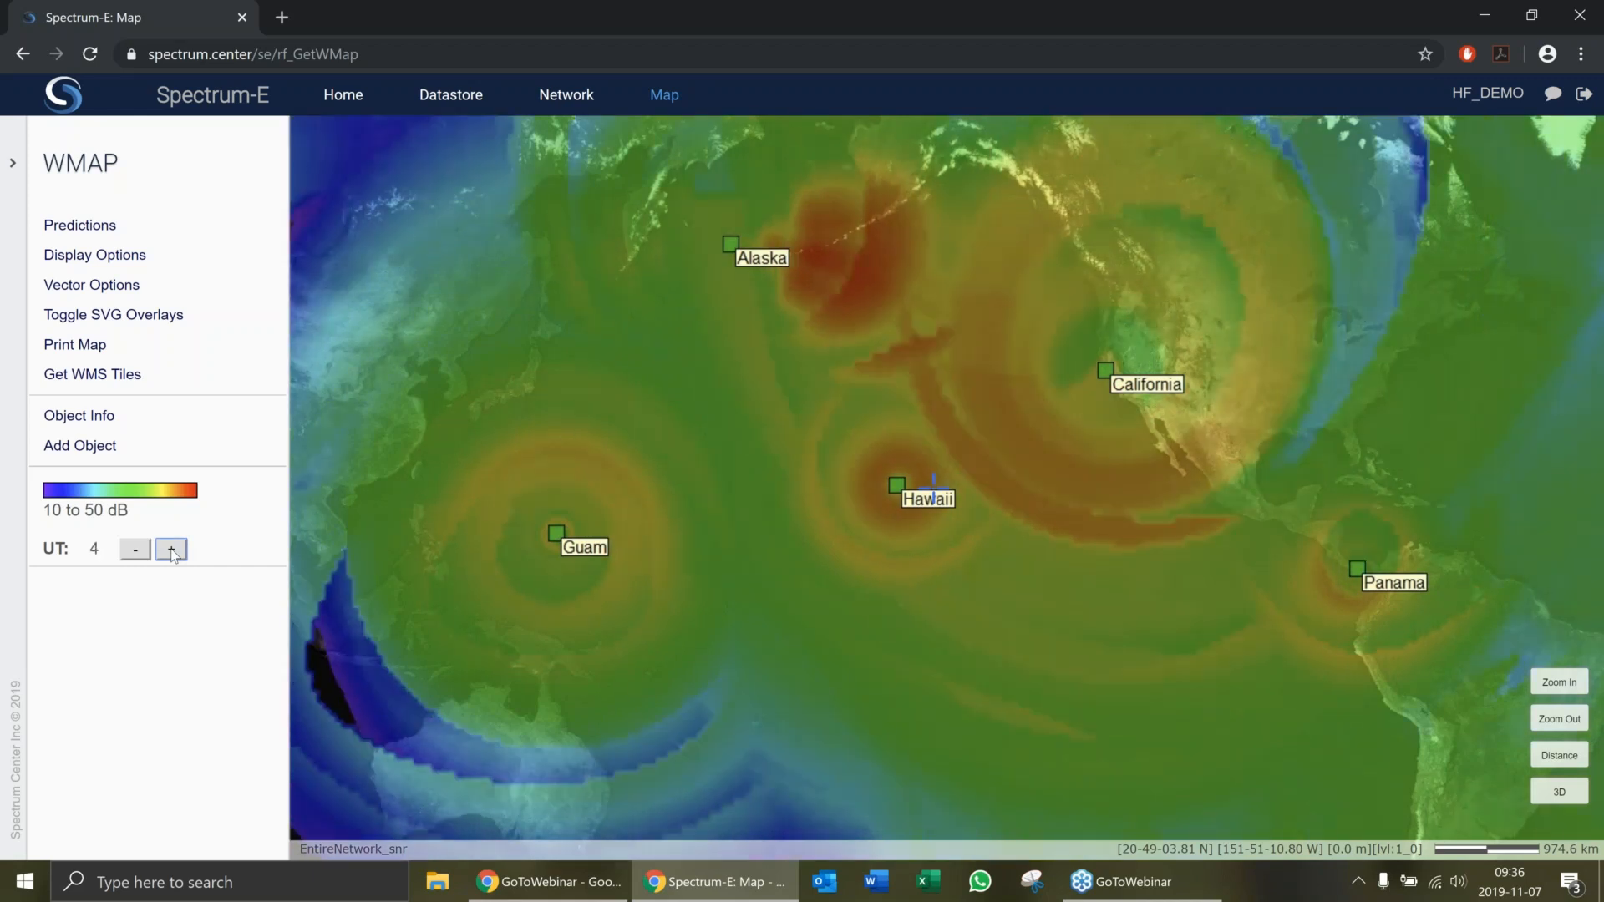
{"action": "left_click", "coordinate": [172, 551]}
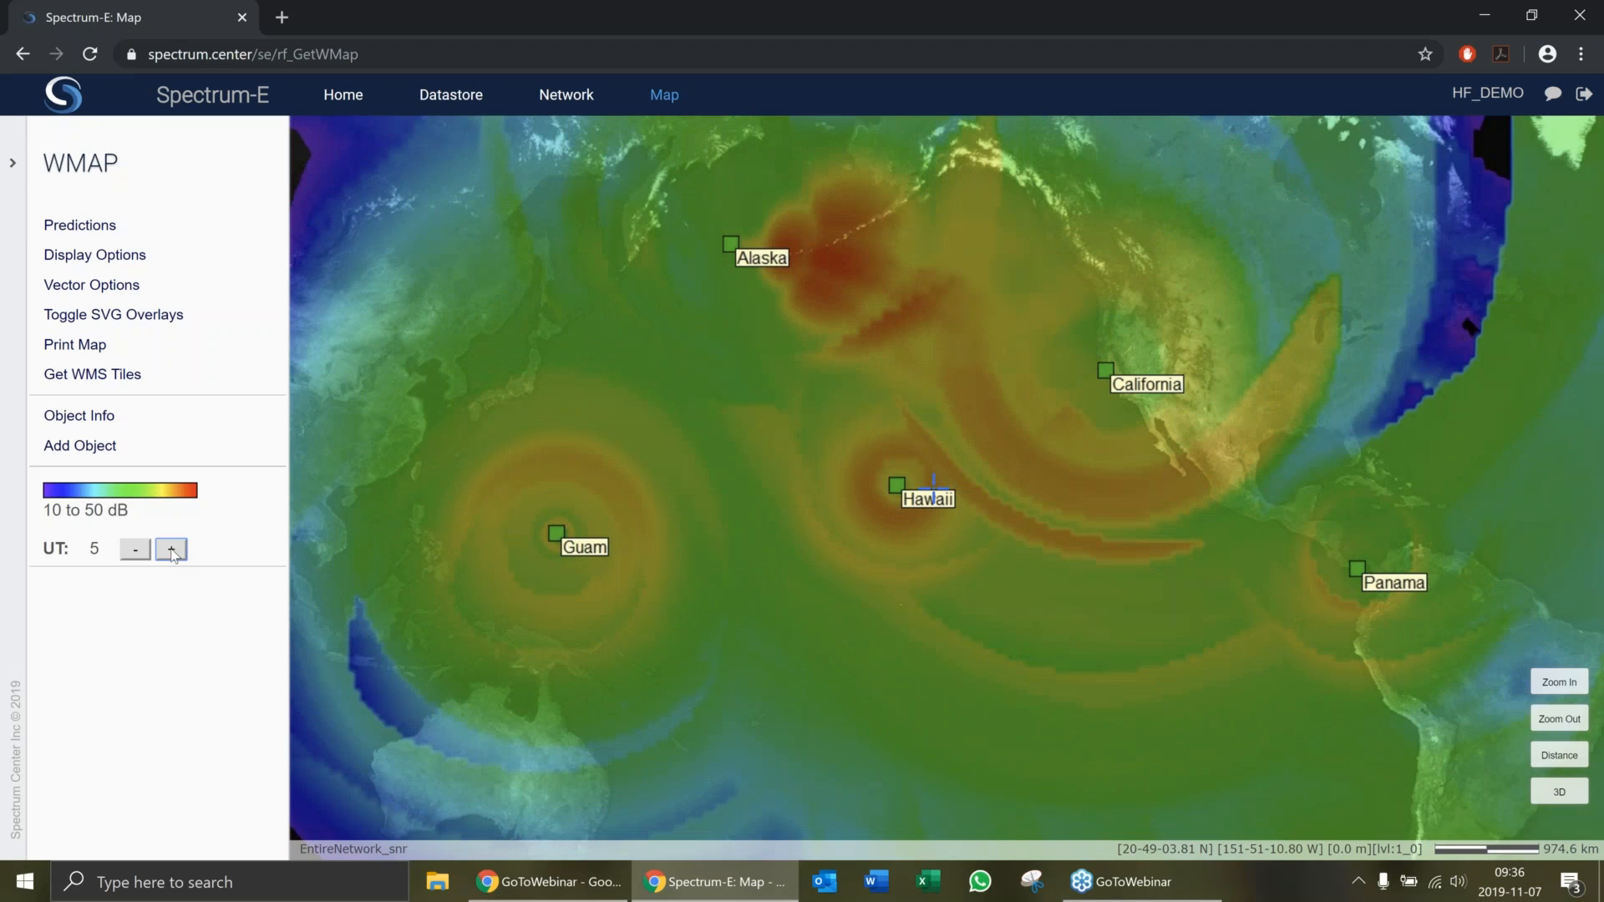
{"action": "left_click_drag", "start_coordinate": [638, 465], "coordinate": [830, 466]}
{"action": "left_click", "coordinate": [181, 551]}
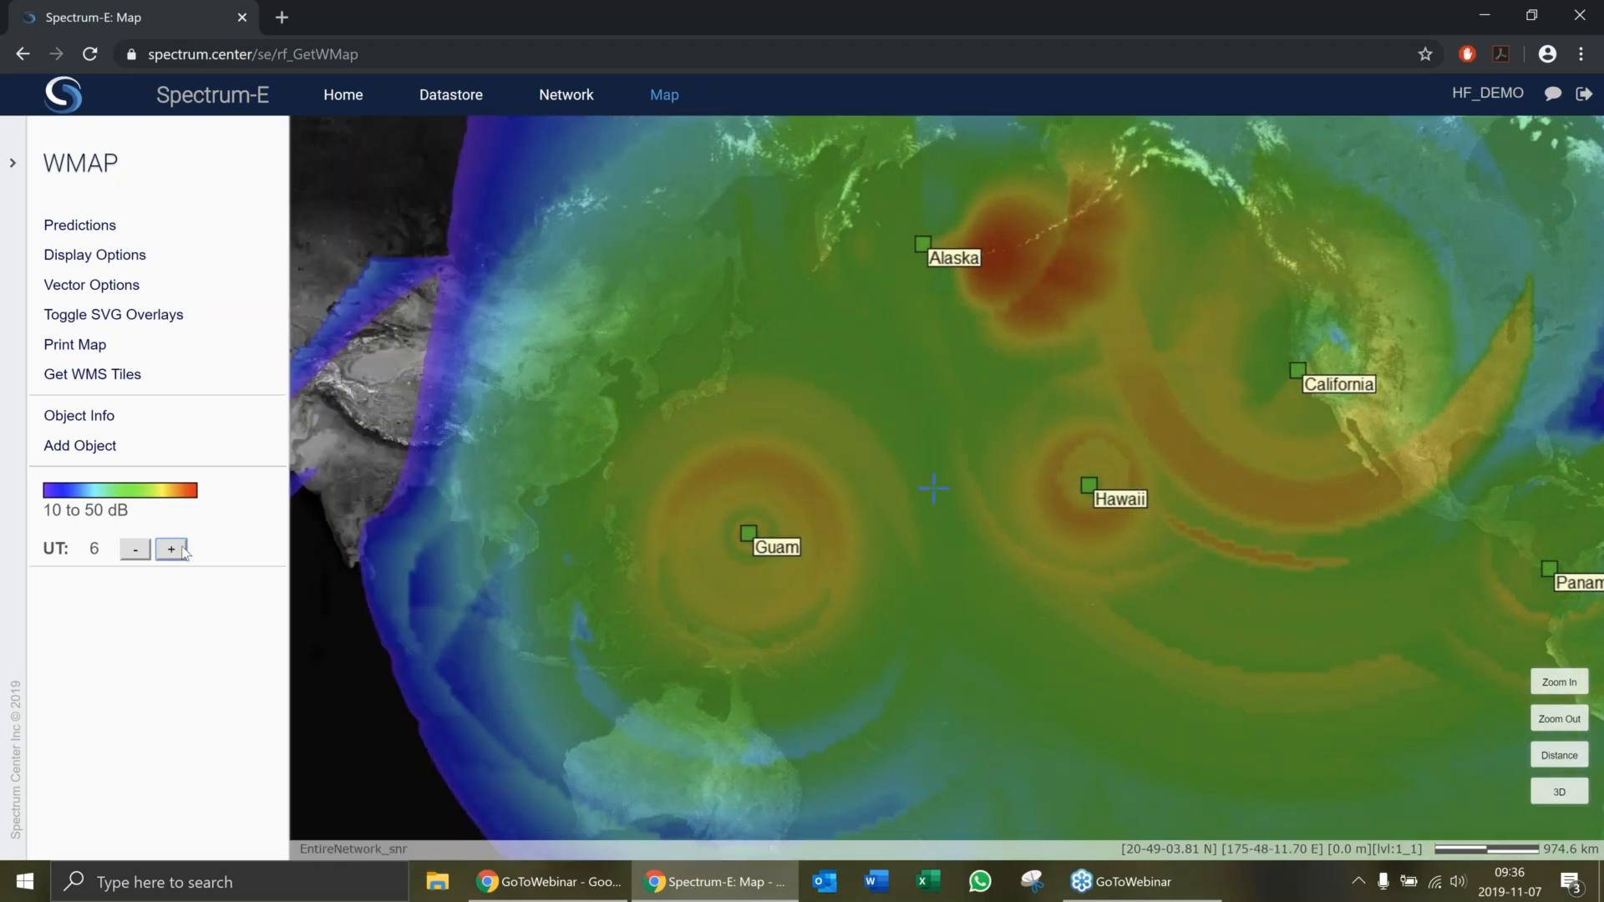
{"action": "left_click", "coordinate": [183, 552]}
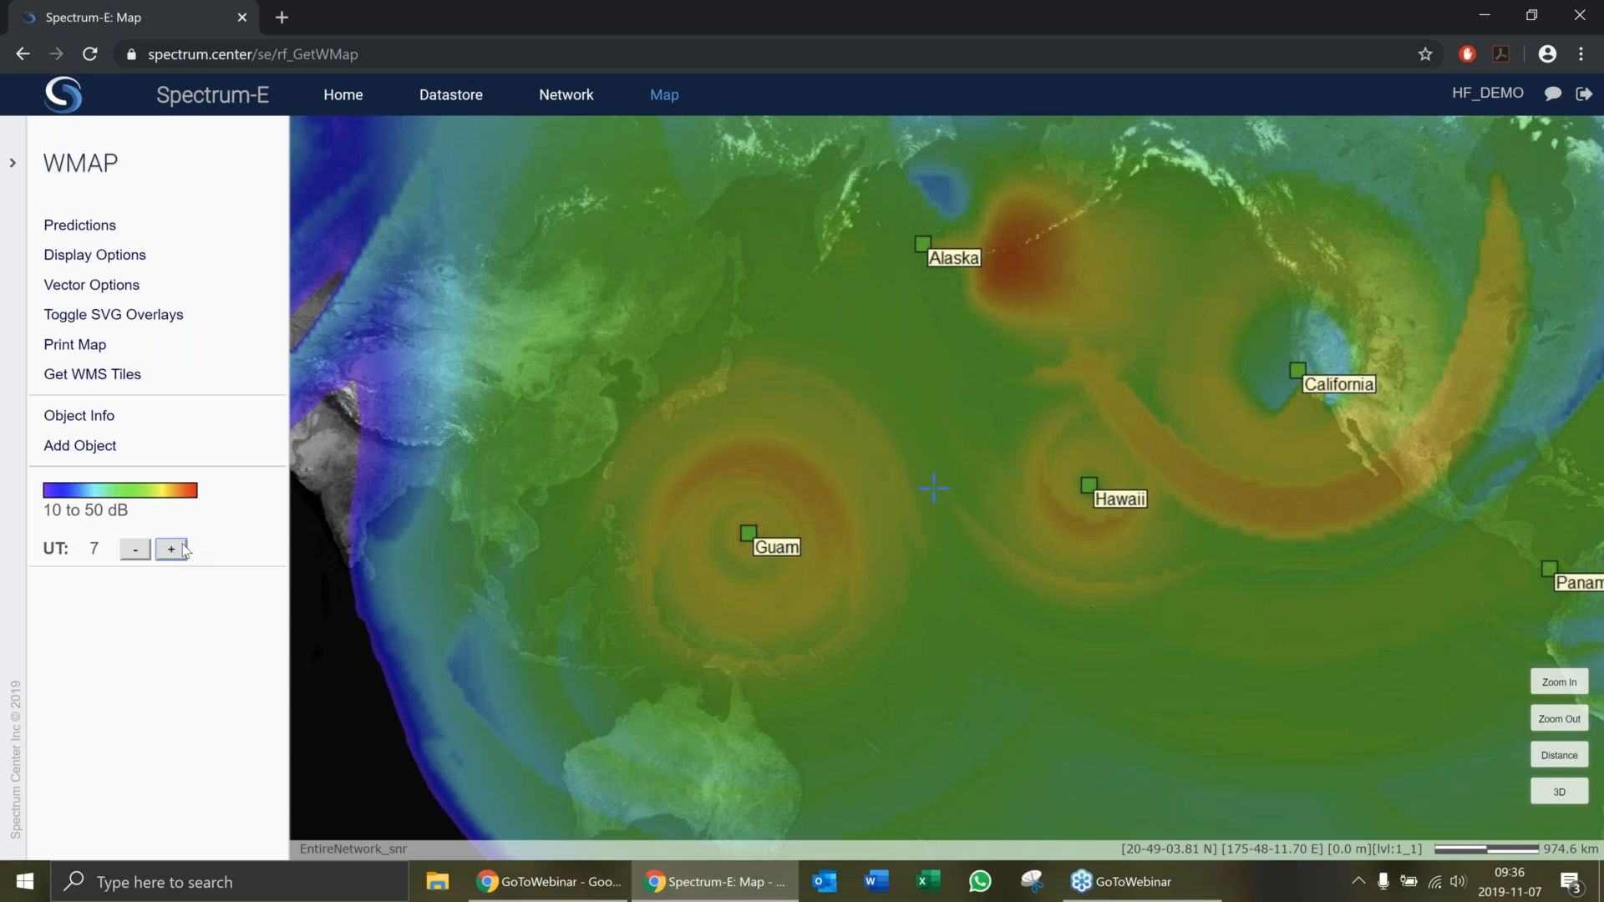
{"action": "left_click", "coordinate": [172, 553]}
- Continue advancing the EntireNetwork SNR map from UT 8 to UT 16, examining coverage around Alaska, California, Panama and Guam
{"action": "left_click_drag", "start_coordinate": [1078, 570], "coordinate": [779, 598]}
{"action": "left_click", "coordinate": [172, 549]}
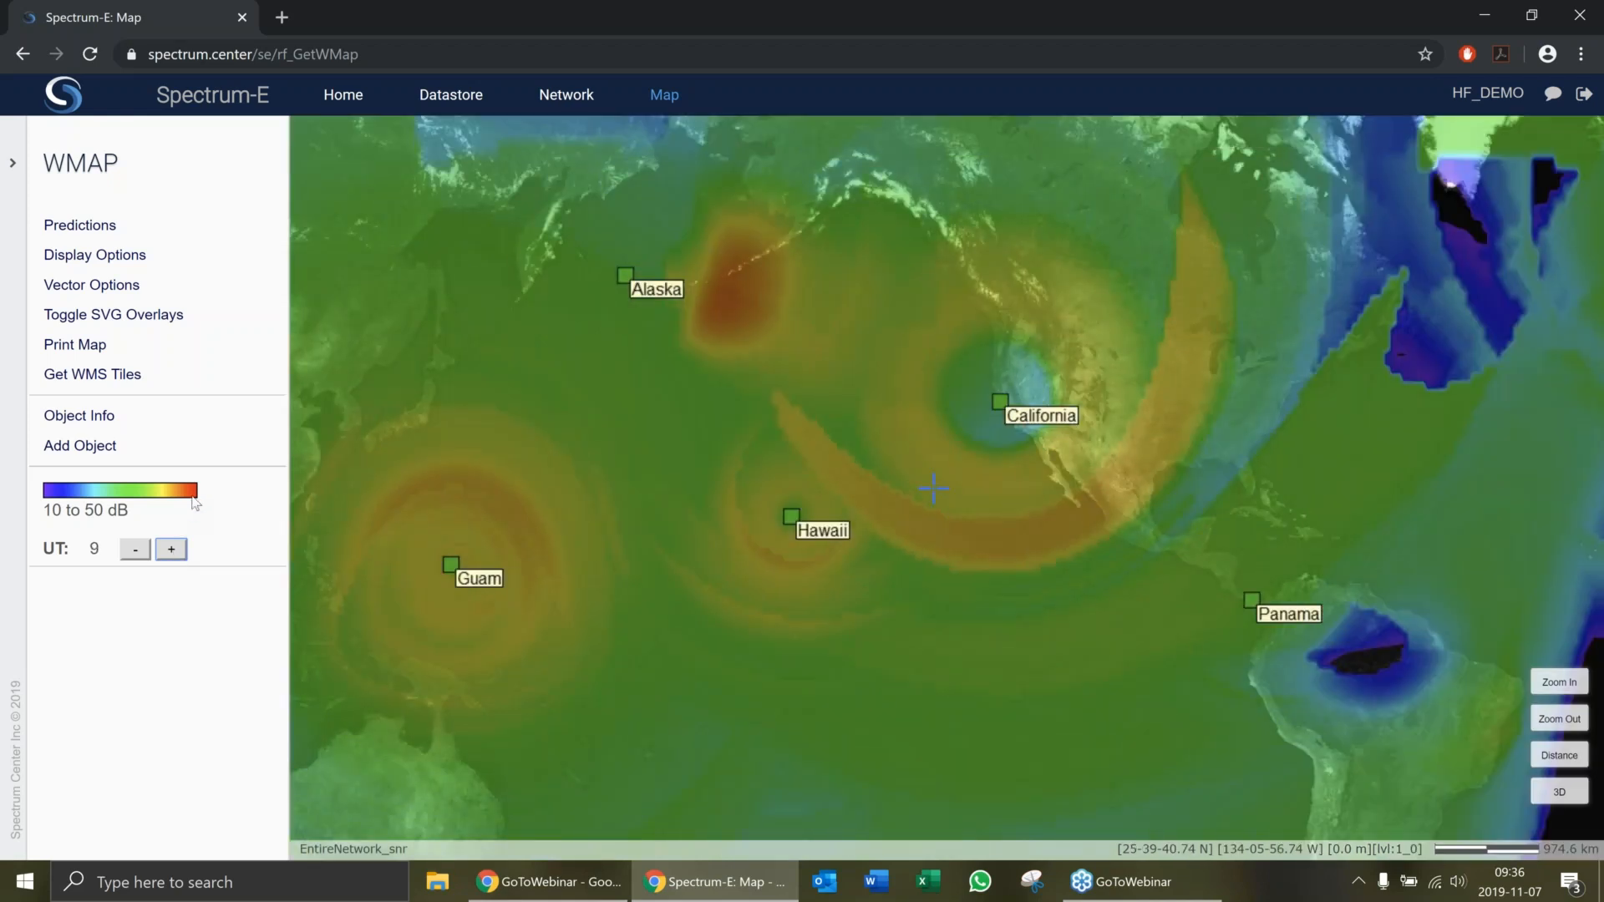
{"action": "left_click", "coordinate": [171, 549]}
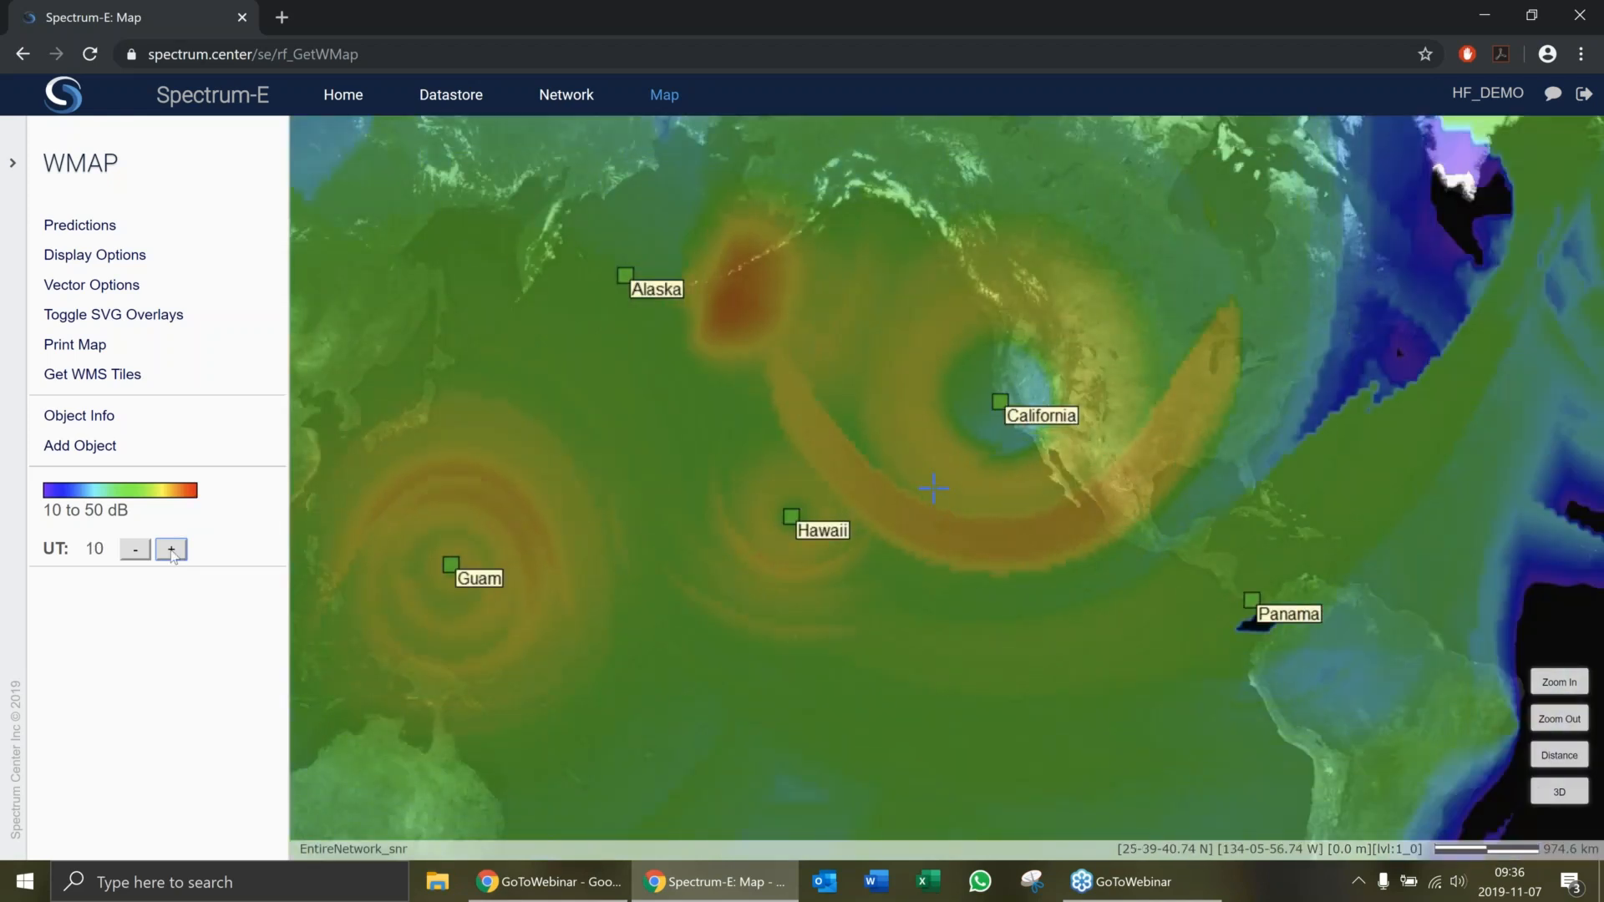
{"action": "left_click", "coordinate": [171, 550]}
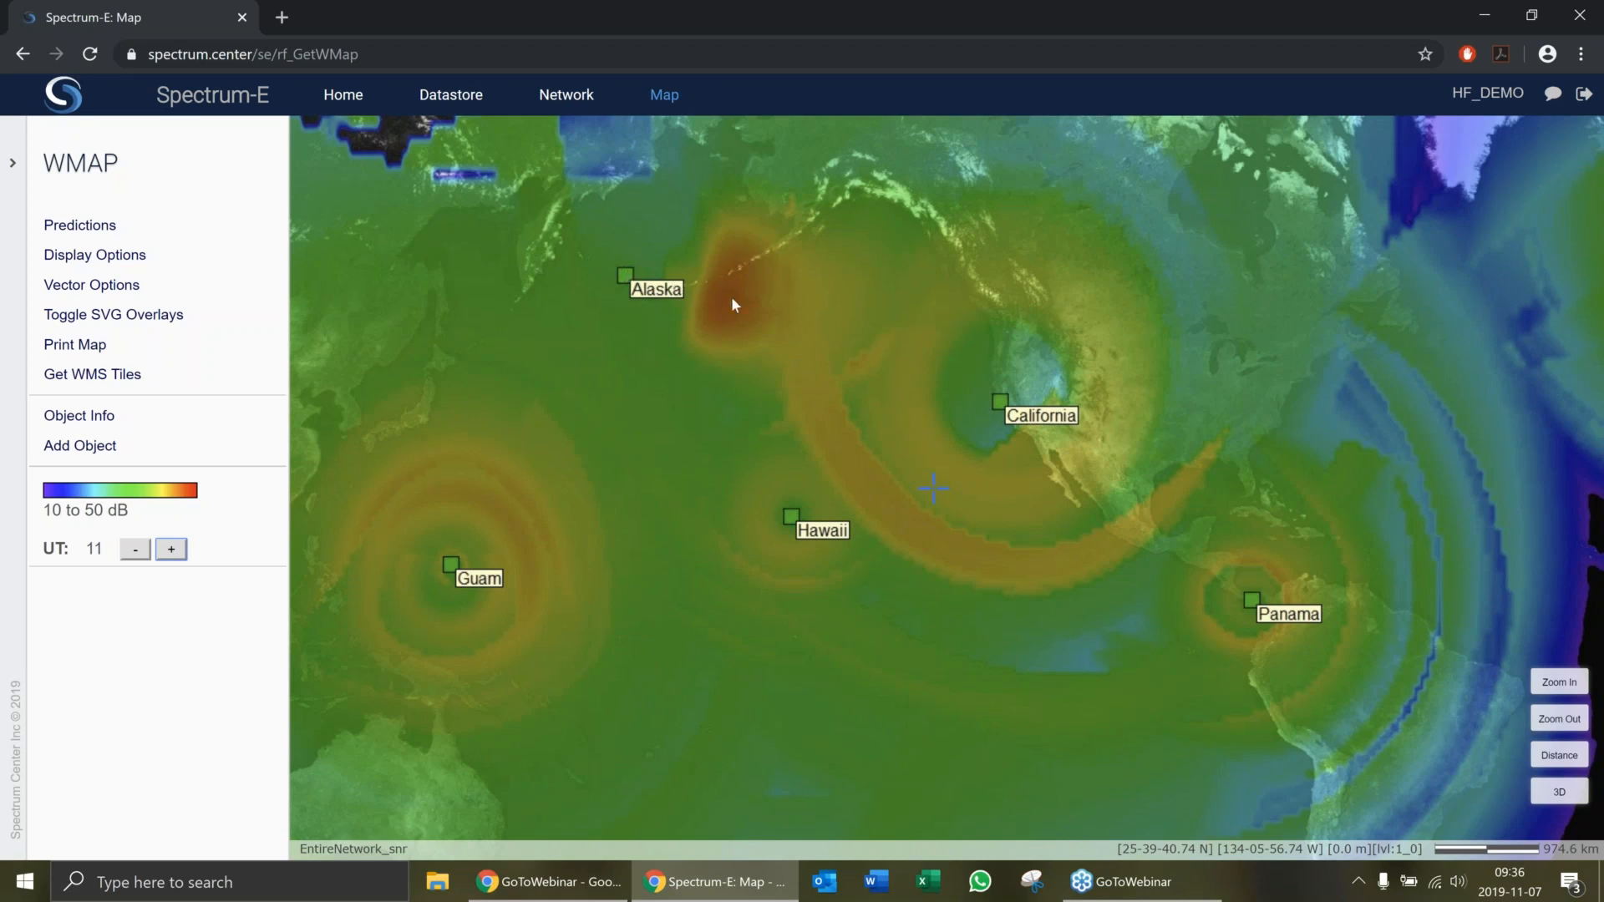
{"action": "left_click", "coordinate": [178, 552]}
{"action": "left_click", "coordinate": [177, 552]}
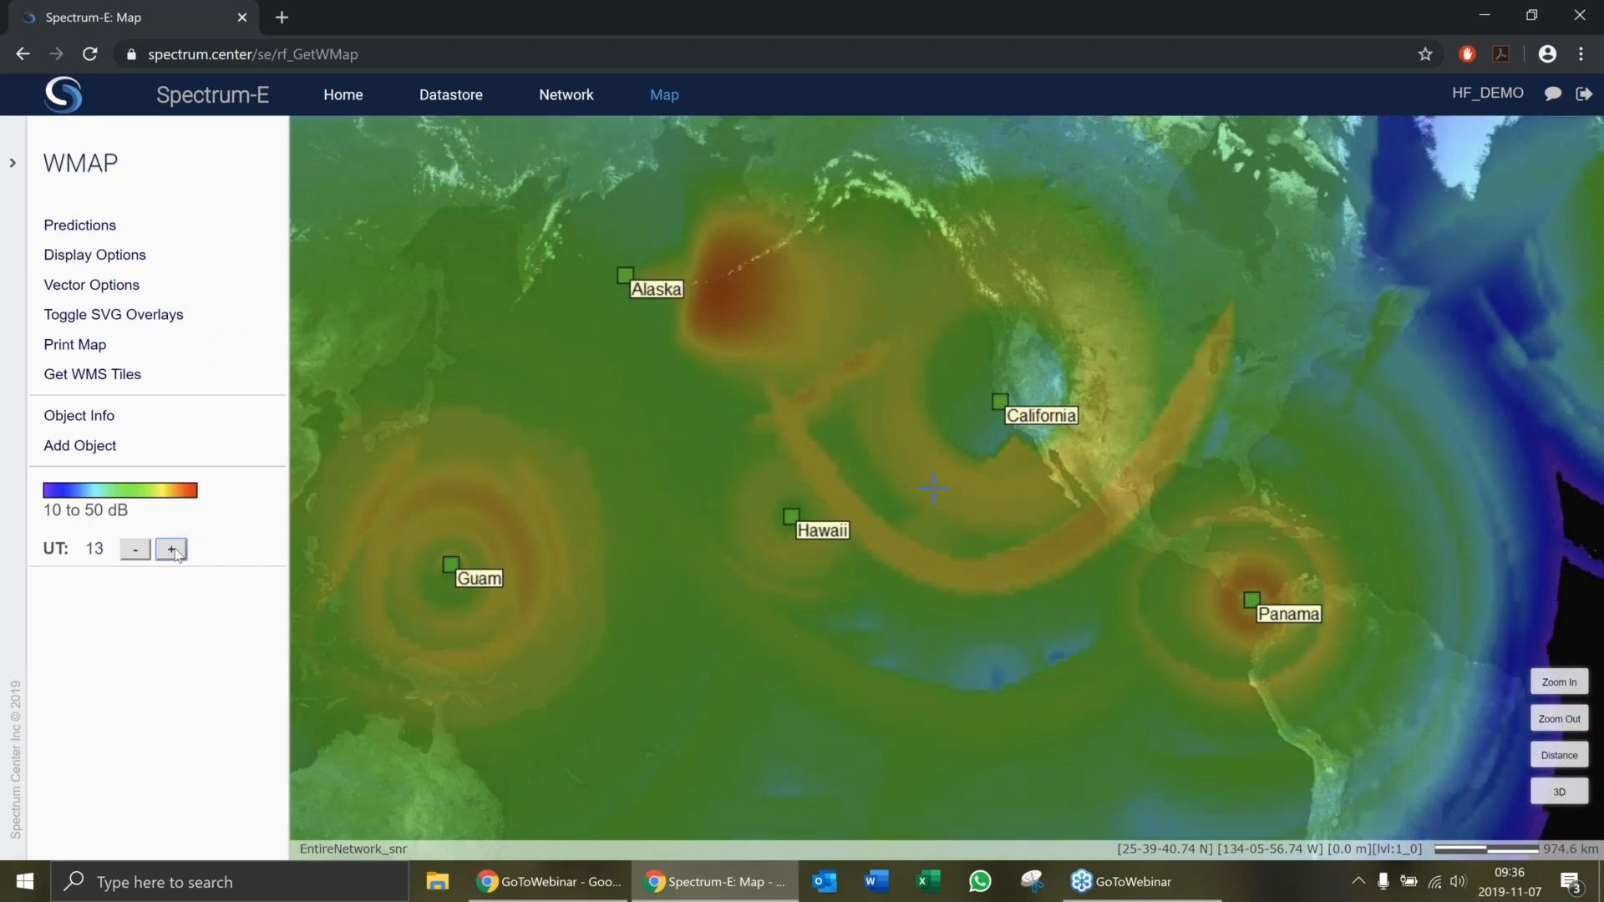
{"action": "left_click", "coordinate": [177, 552]}
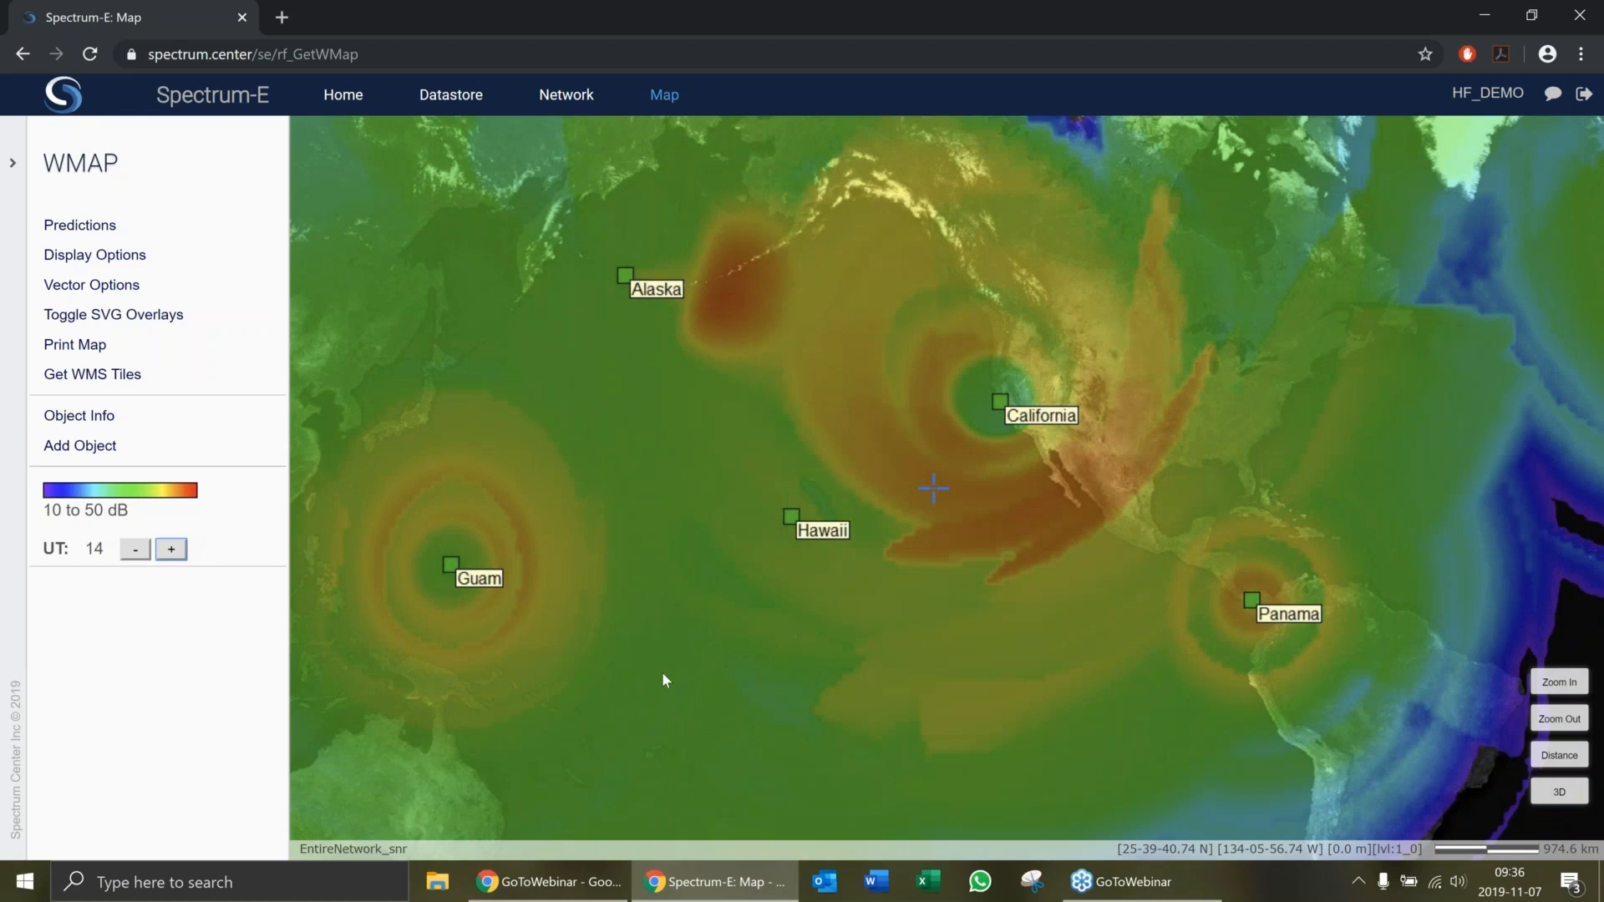
{"action": "left_click_drag", "start_coordinate": [662, 673], "coordinate": [756, 672]}
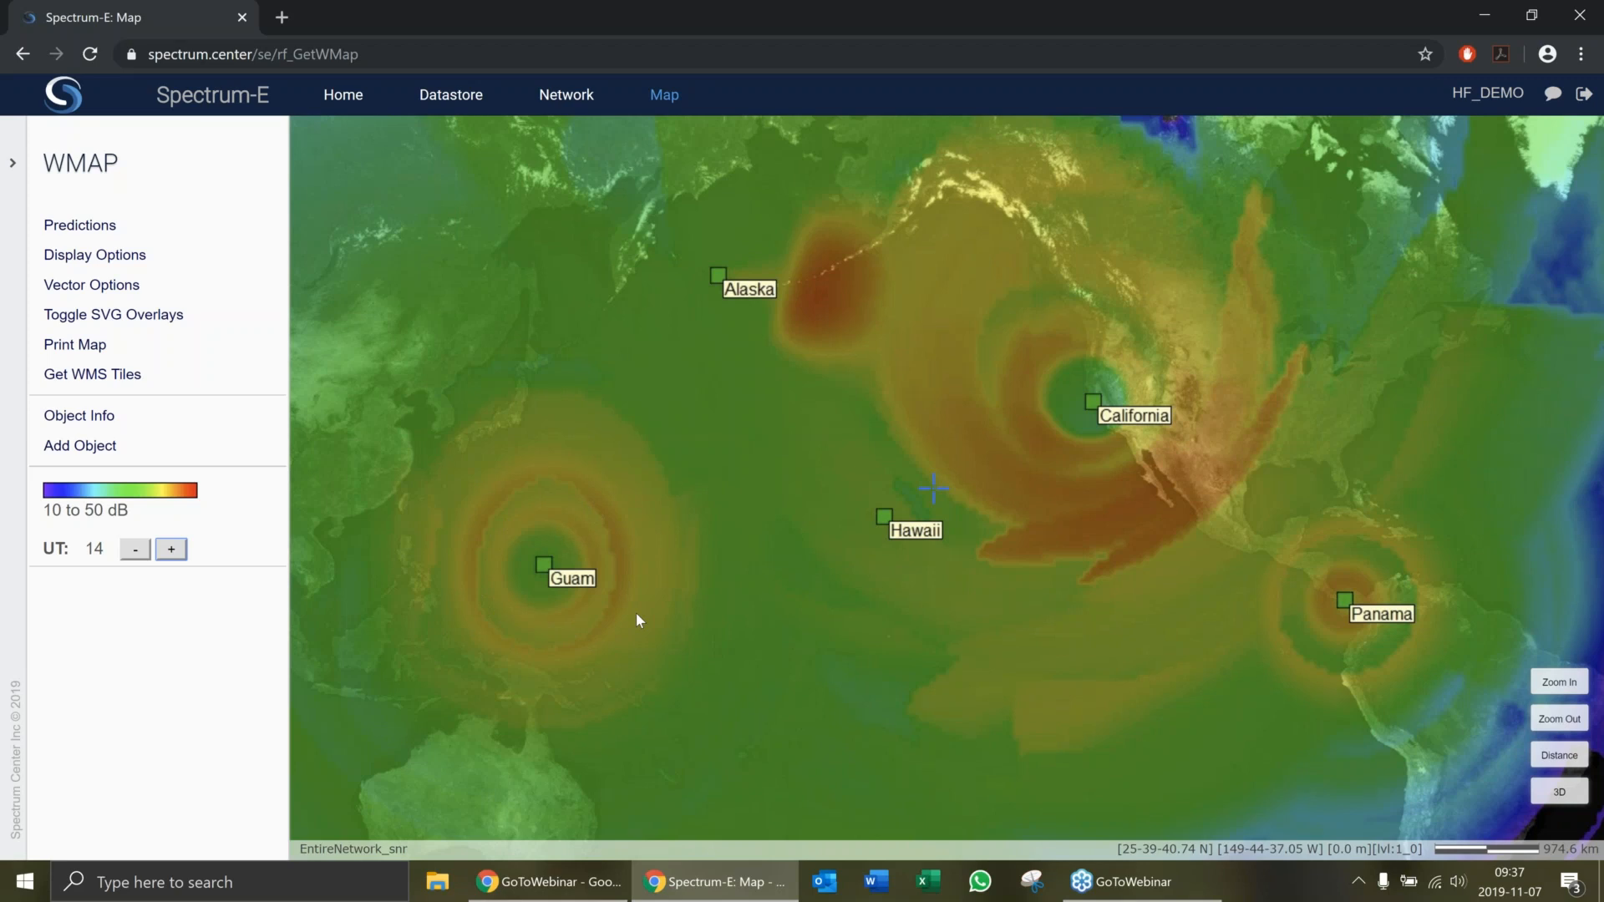
{"action": "left_click", "coordinate": [173, 551]}
{"action": "left_click", "coordinate": [173, 551]}
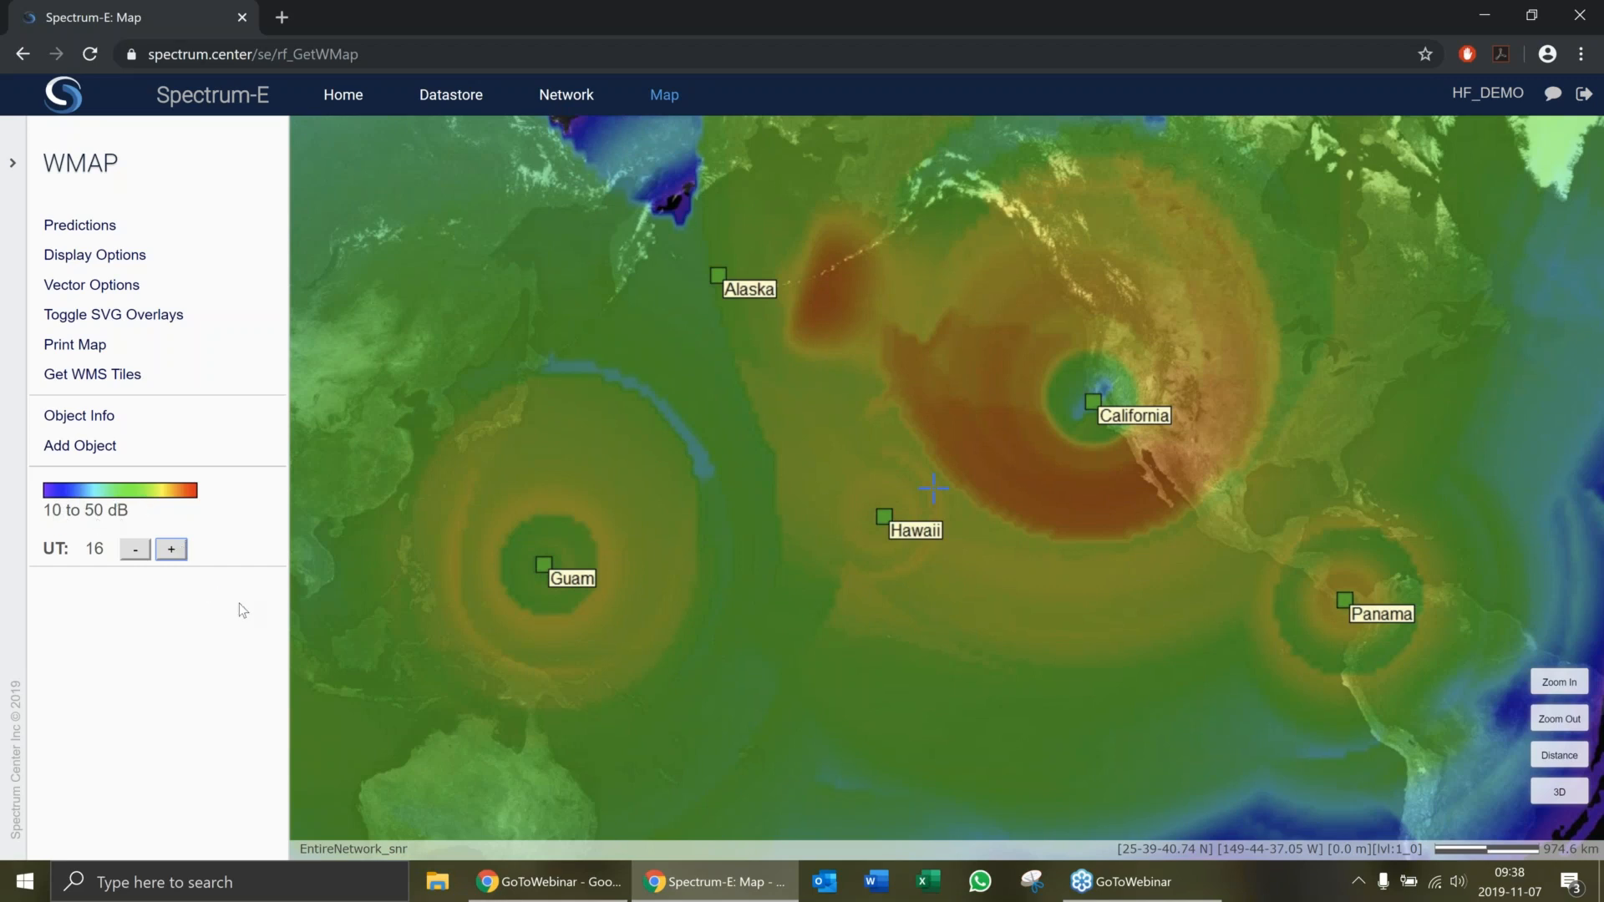
- Switch the map's colour palette to HF Palette and update the map with it
{"action": "left_click", "coordinate": [112, 493]}
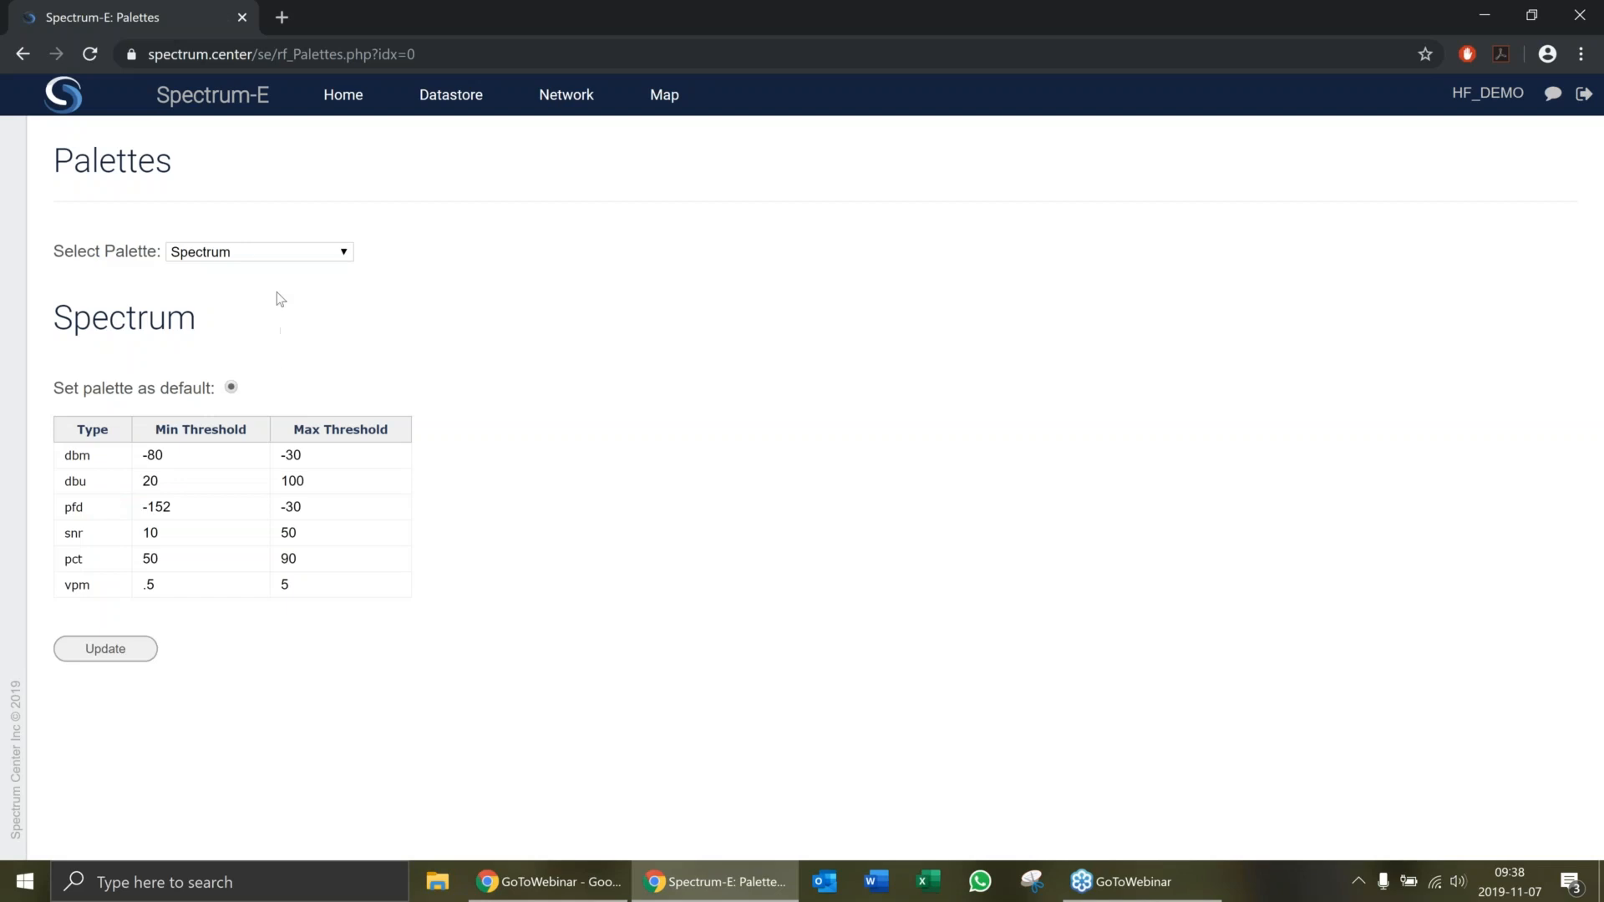
{"action": "left_click", "coordinate": [269, 255]}
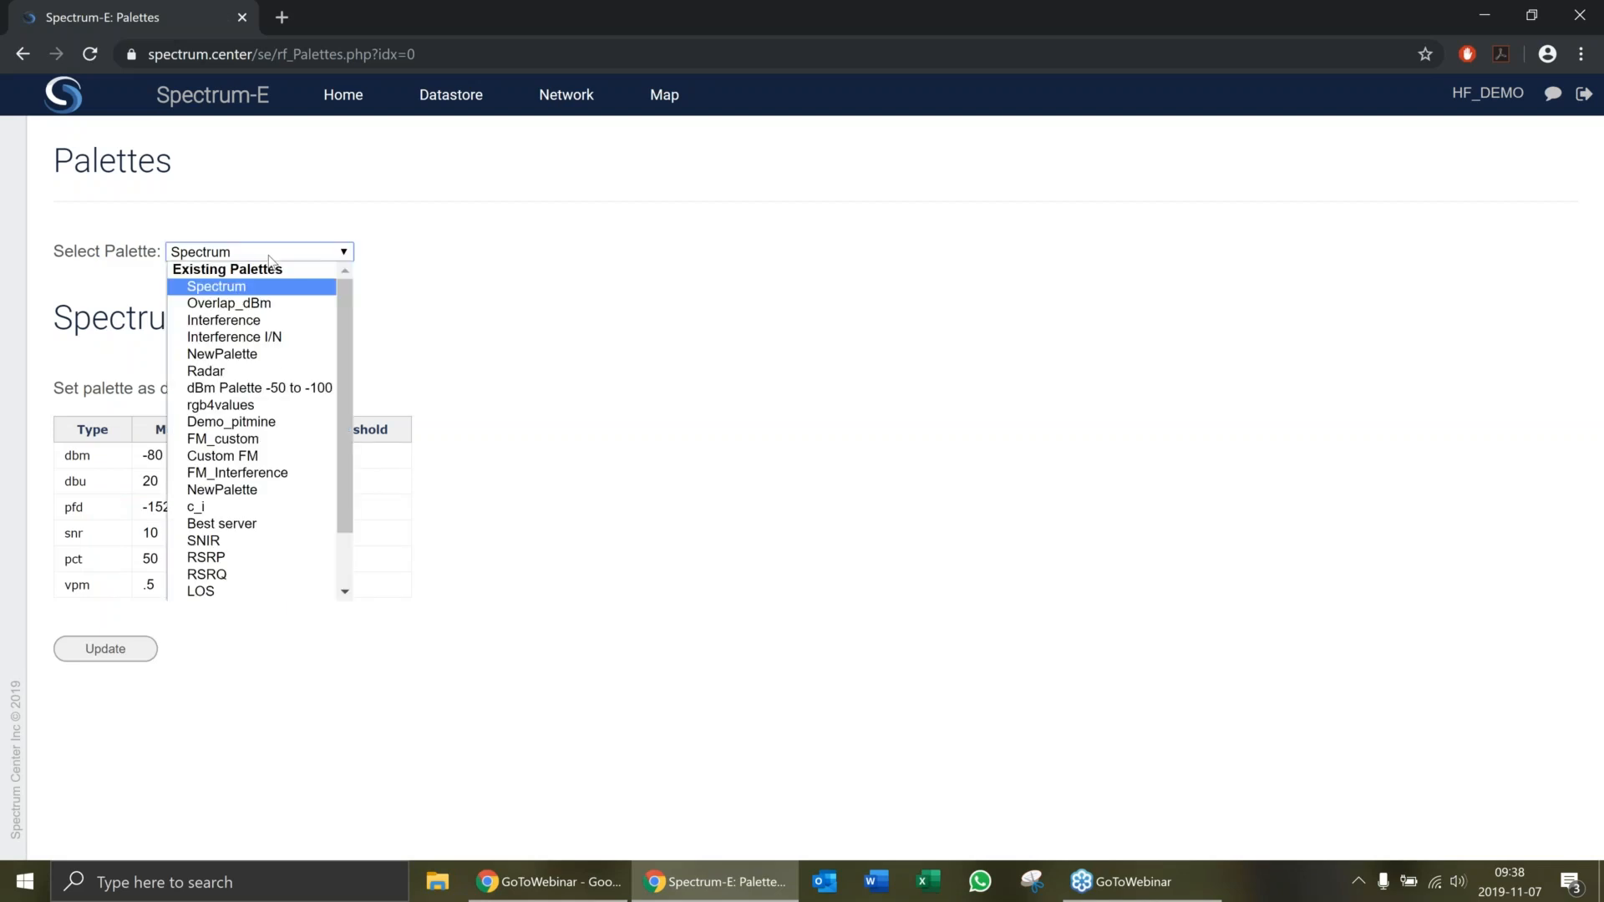
{"action": "scroll", "coordinate": [305, 365], "scroll_direction": "down", "scroll_amount": 1}
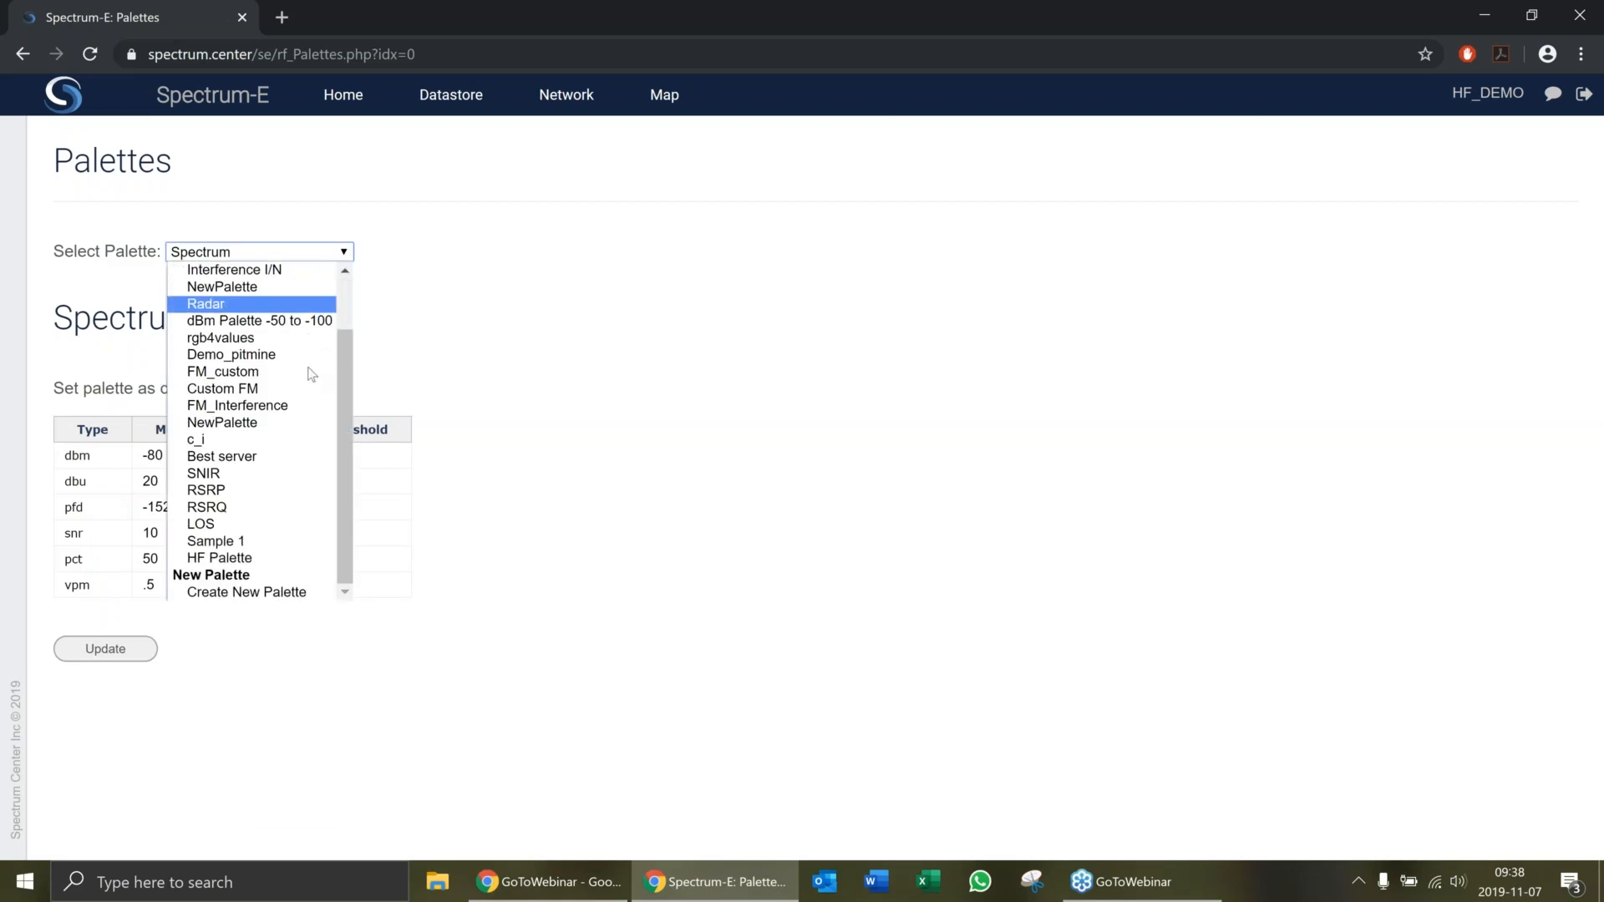
{"action": "left_click", "coordinate": [239, 558]}
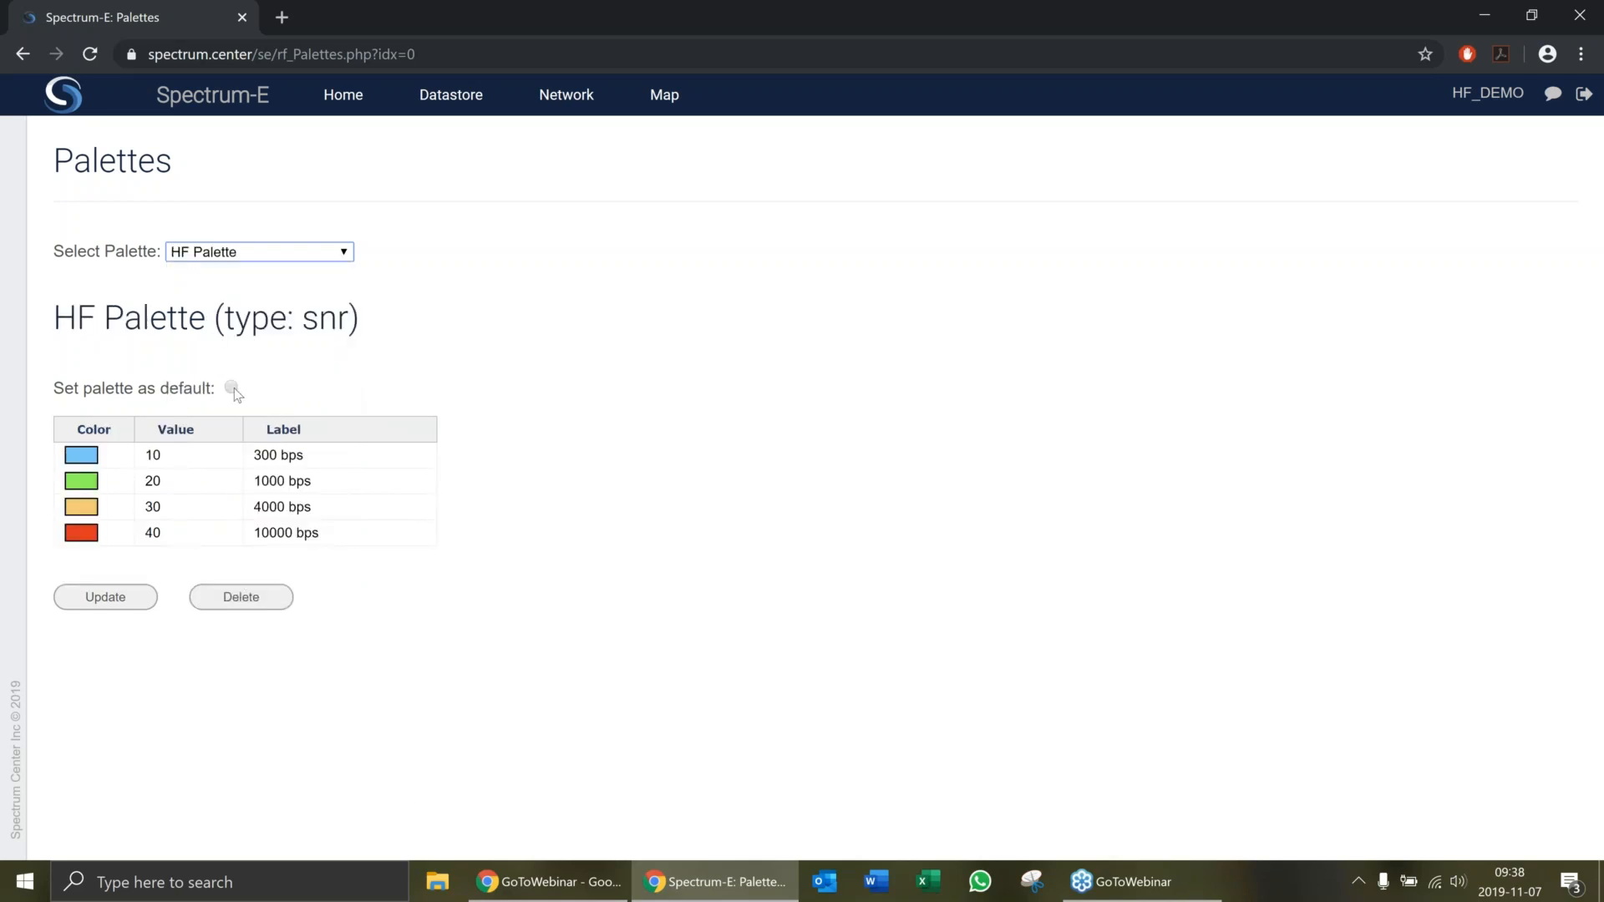
{"action": "left_click", "coordinate": [95, 605]}
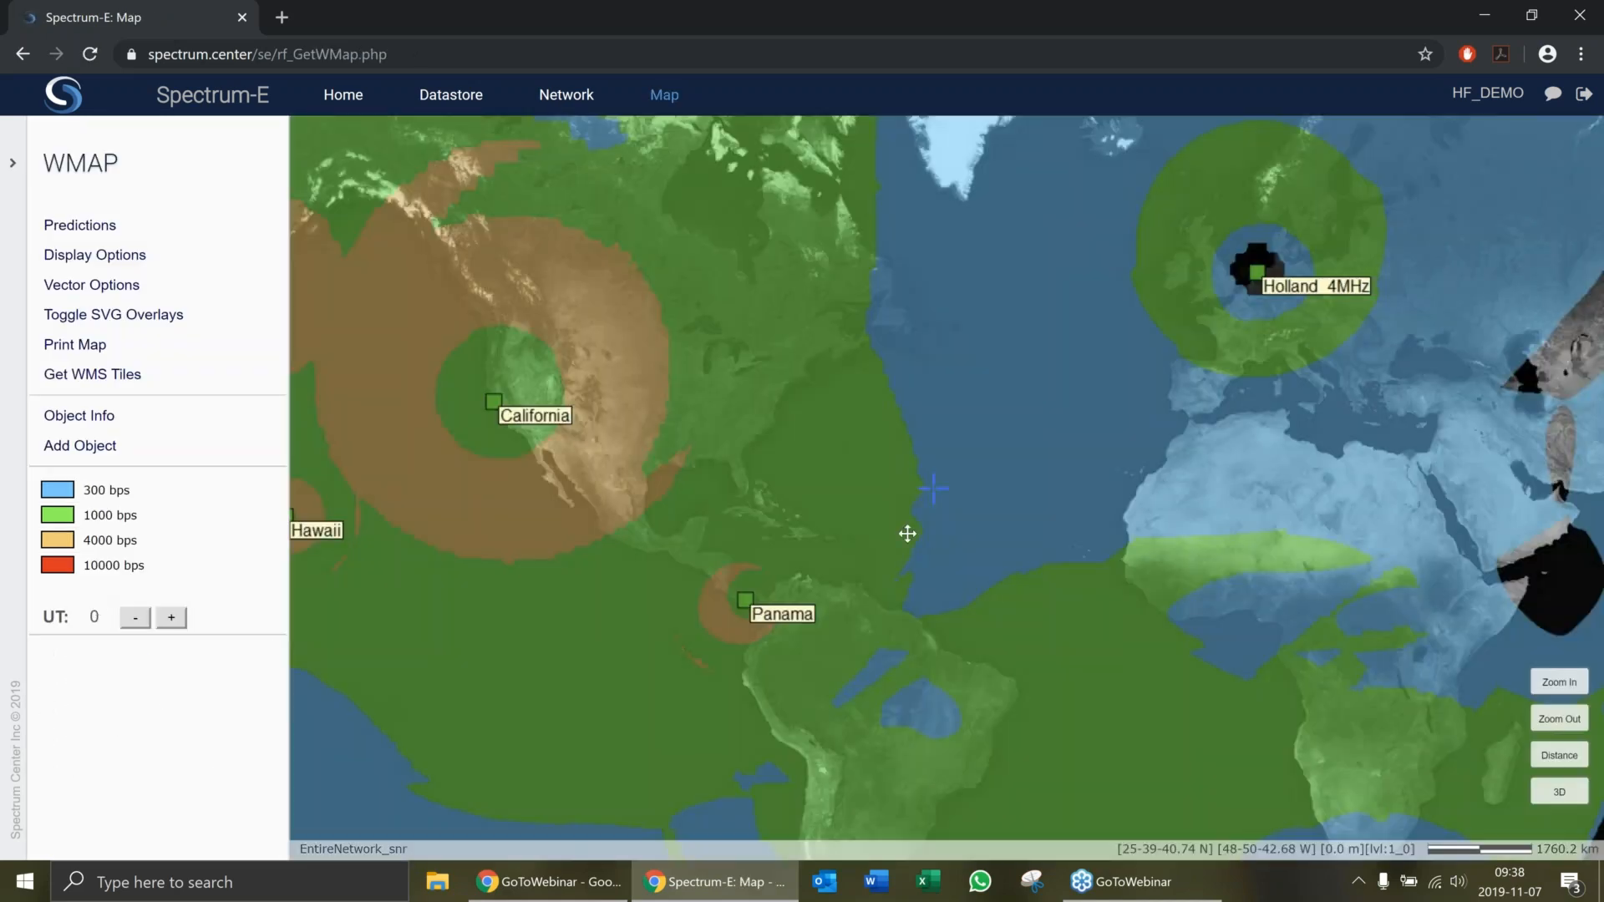
- Examine the bit-rate coverage over the Atlantic and Holland while advancing the map from UT 0 to UT 4
{"action": "left_click_drag", "start_coordinate": [907, 533], "coordinate": [838, 539]}
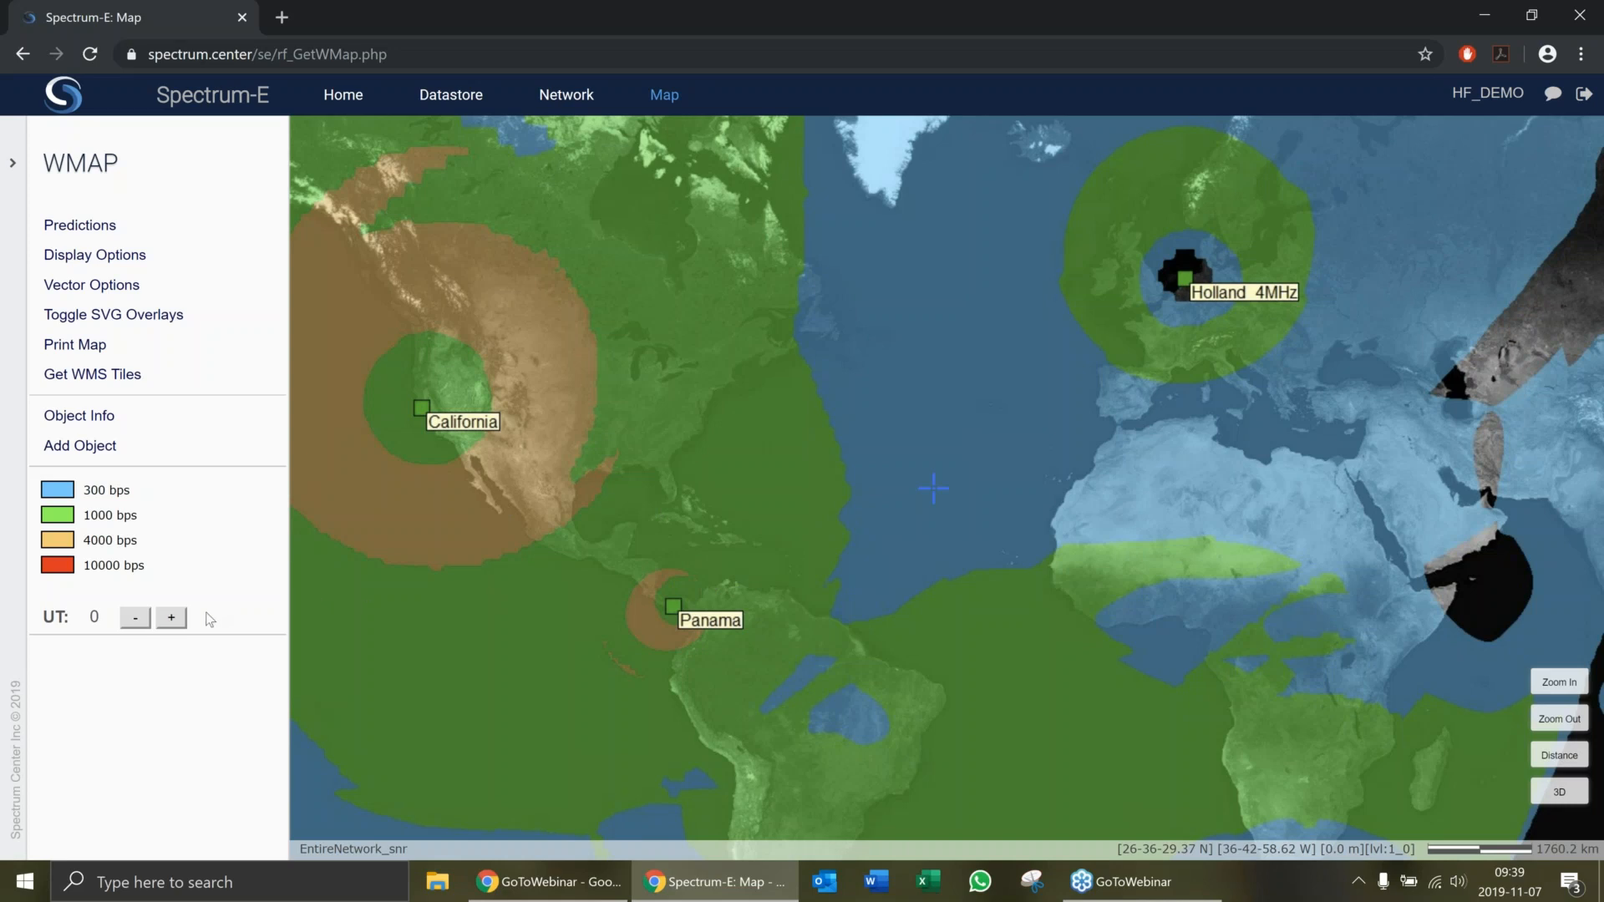
{"action": "left_click", "coordinate": [174, 620]}
{"action": "left_click", "coordinate": [172, 618]}
{"action": "left_click", "coordinate": [172, 619]}
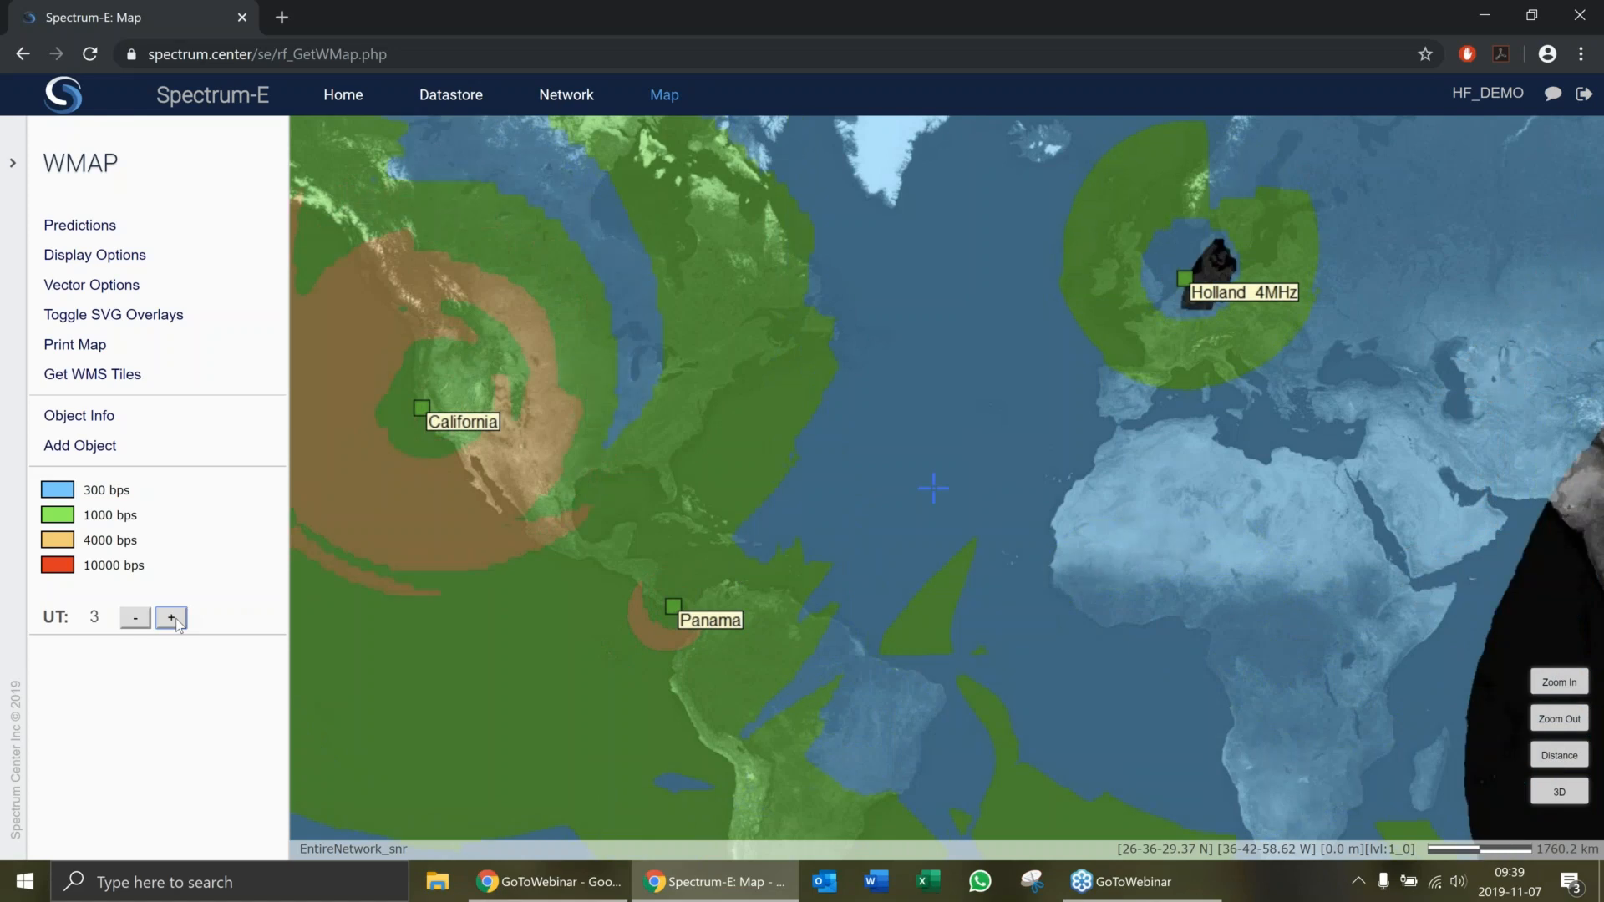
{"action": "left_click", "coordinate": [172, 619]}
- Bring the Pacific stations into view and advance the bit-rate coverage map from UT 4 to UT 10
{"action": "left_click_drag", "start_coordinate": [798, 546], "coordinate": [1275, 563]}
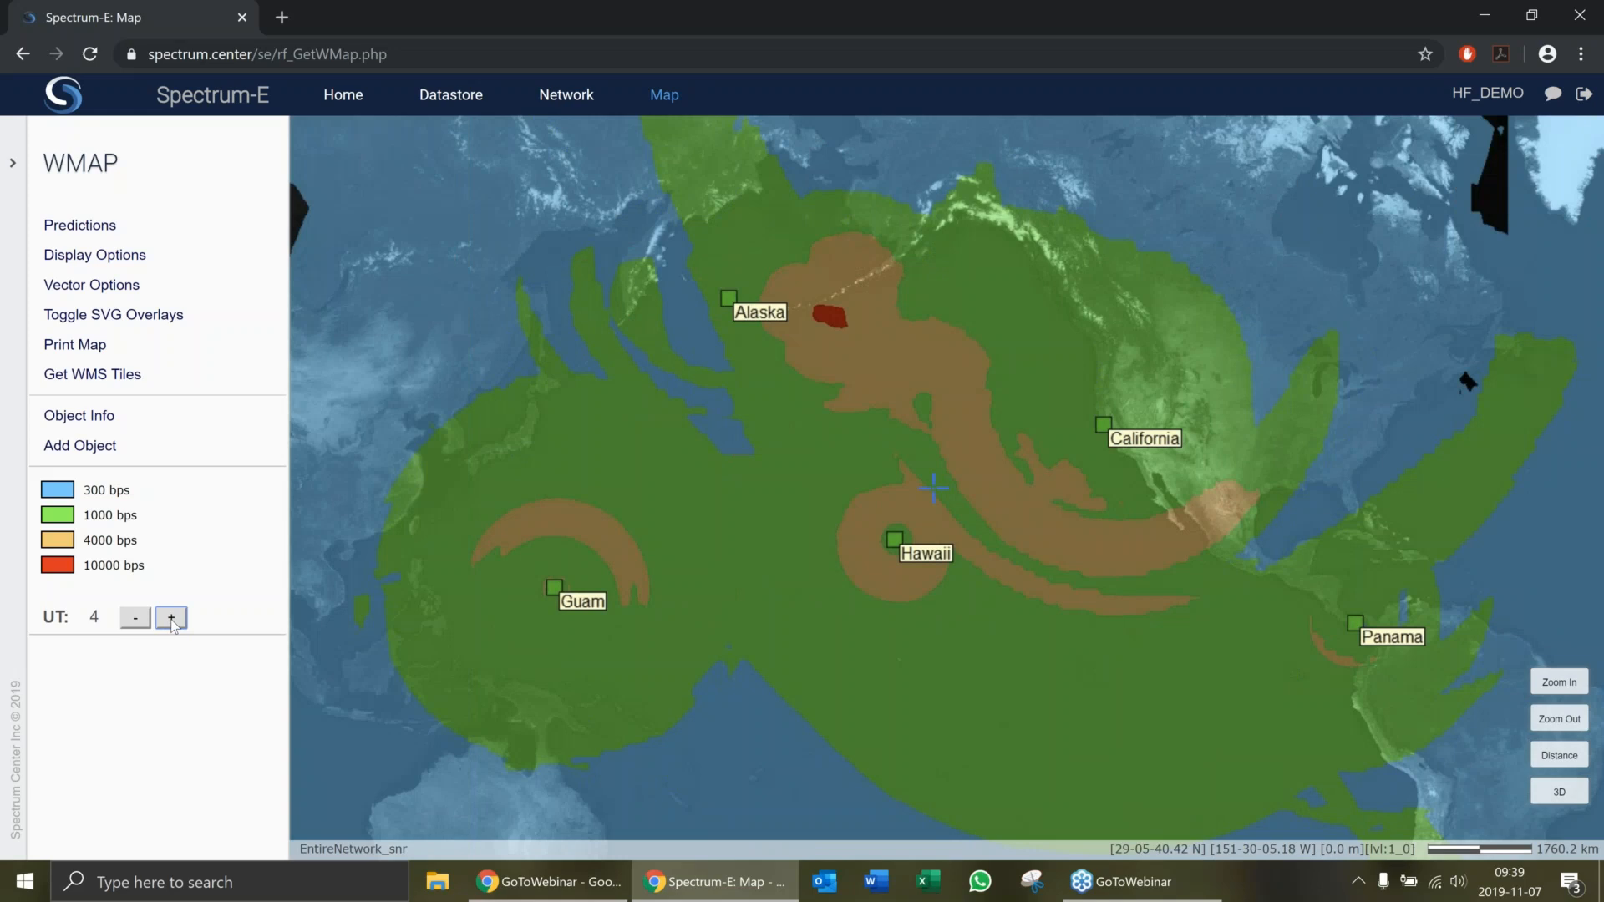
{"action": "left_click", "coordinate": [172, 618]}
{"action": "left_click", "coordinate": [172, 618]}
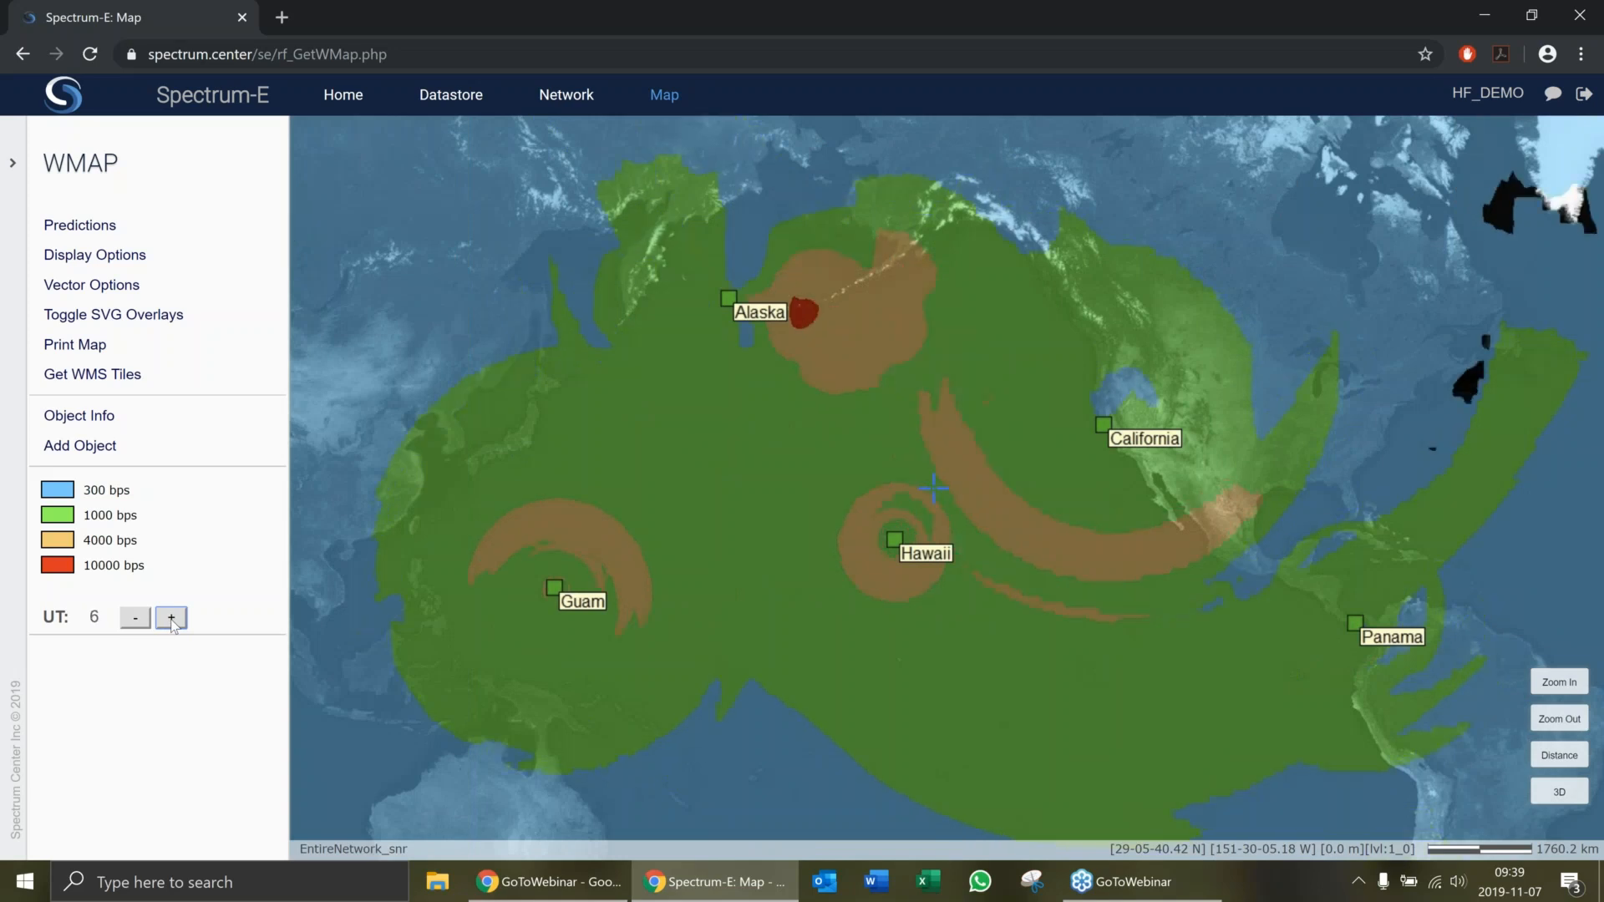
{"action": "left_click", "coordinate": [172, 618]}
{"action": "left_click", "coordinate": [172, 619]}
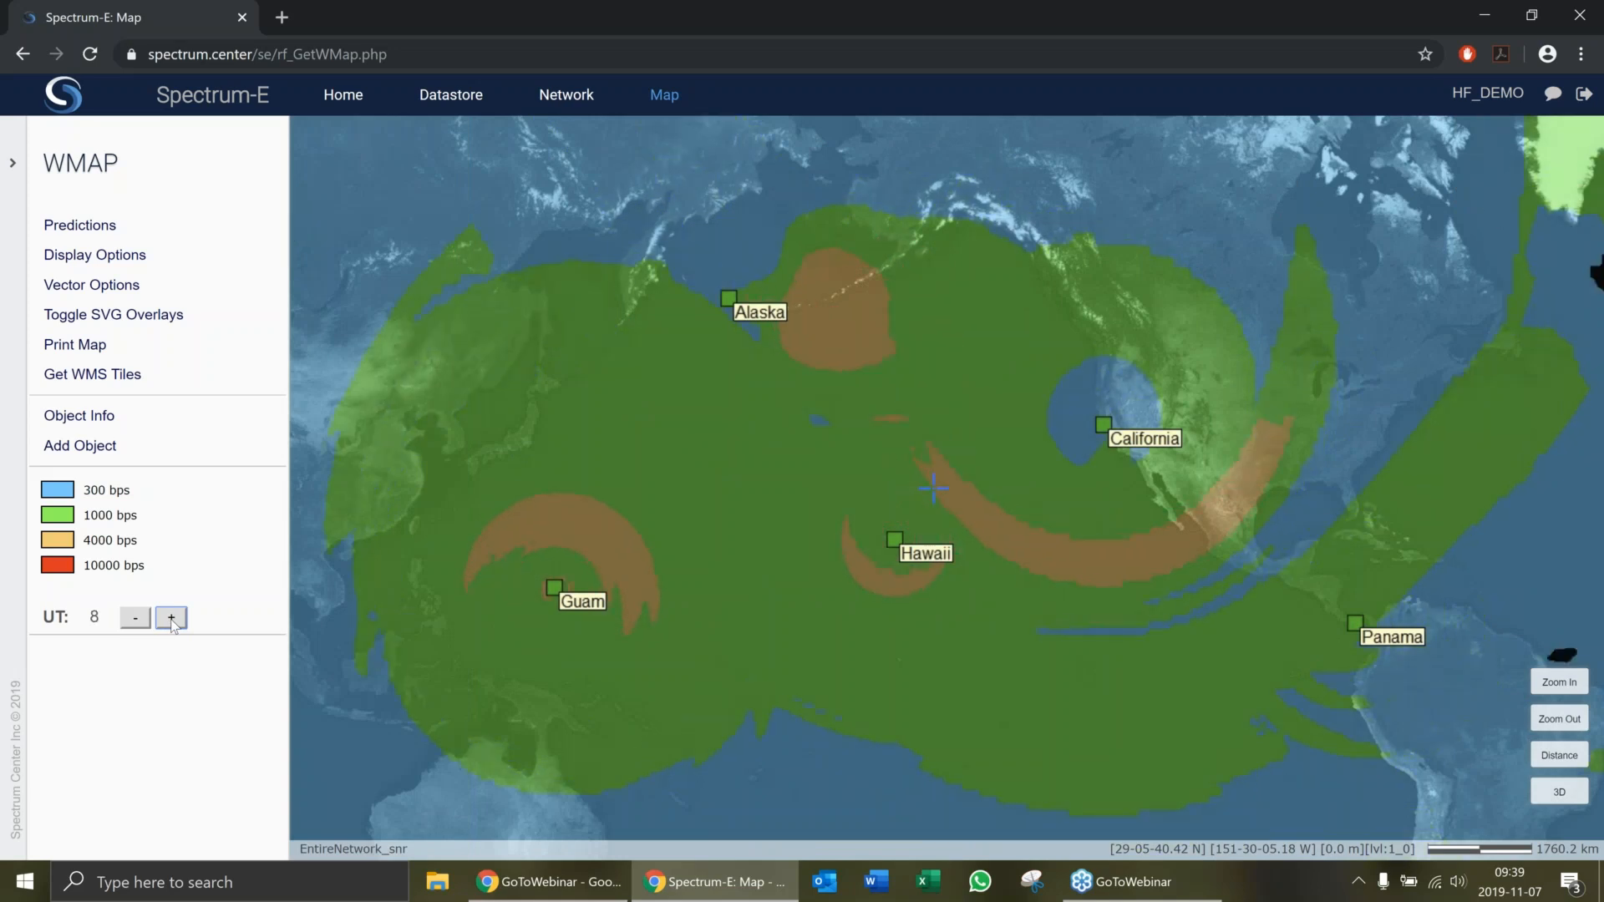
{"action": "left_click", "coordinate": [172, 618]}
{"action": "left_click", "coordinate": [172, 618]}
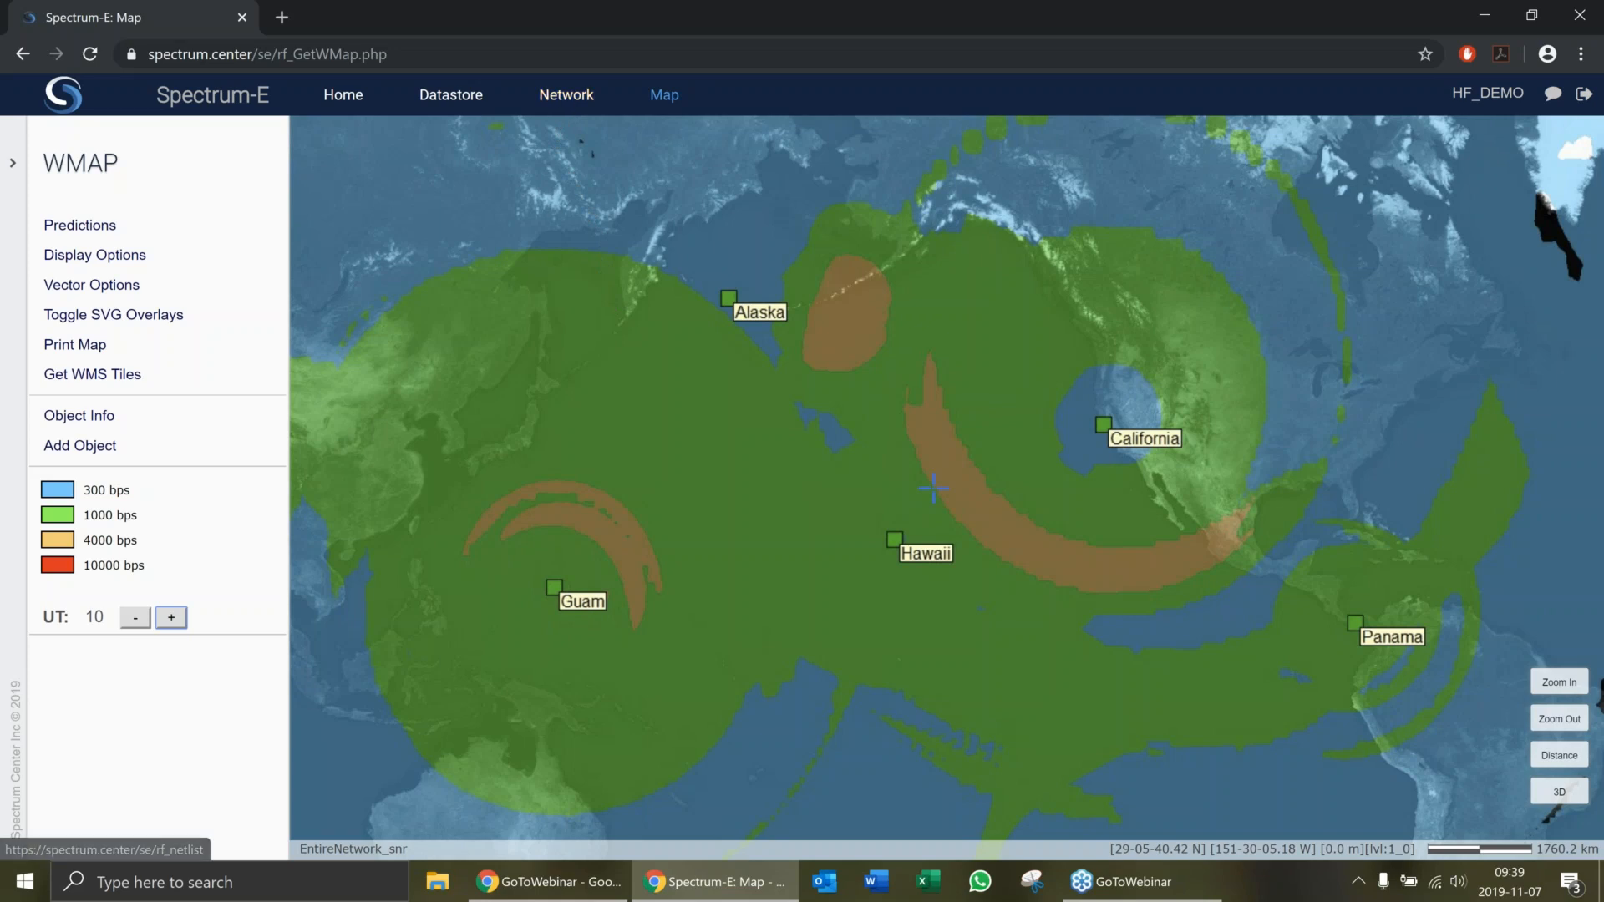
- Select all HF radio stations in the network except Holland_4MHz and start a Skywave Composite Percentage study
{"action": "left_click", "coordinate": [571, 97]}
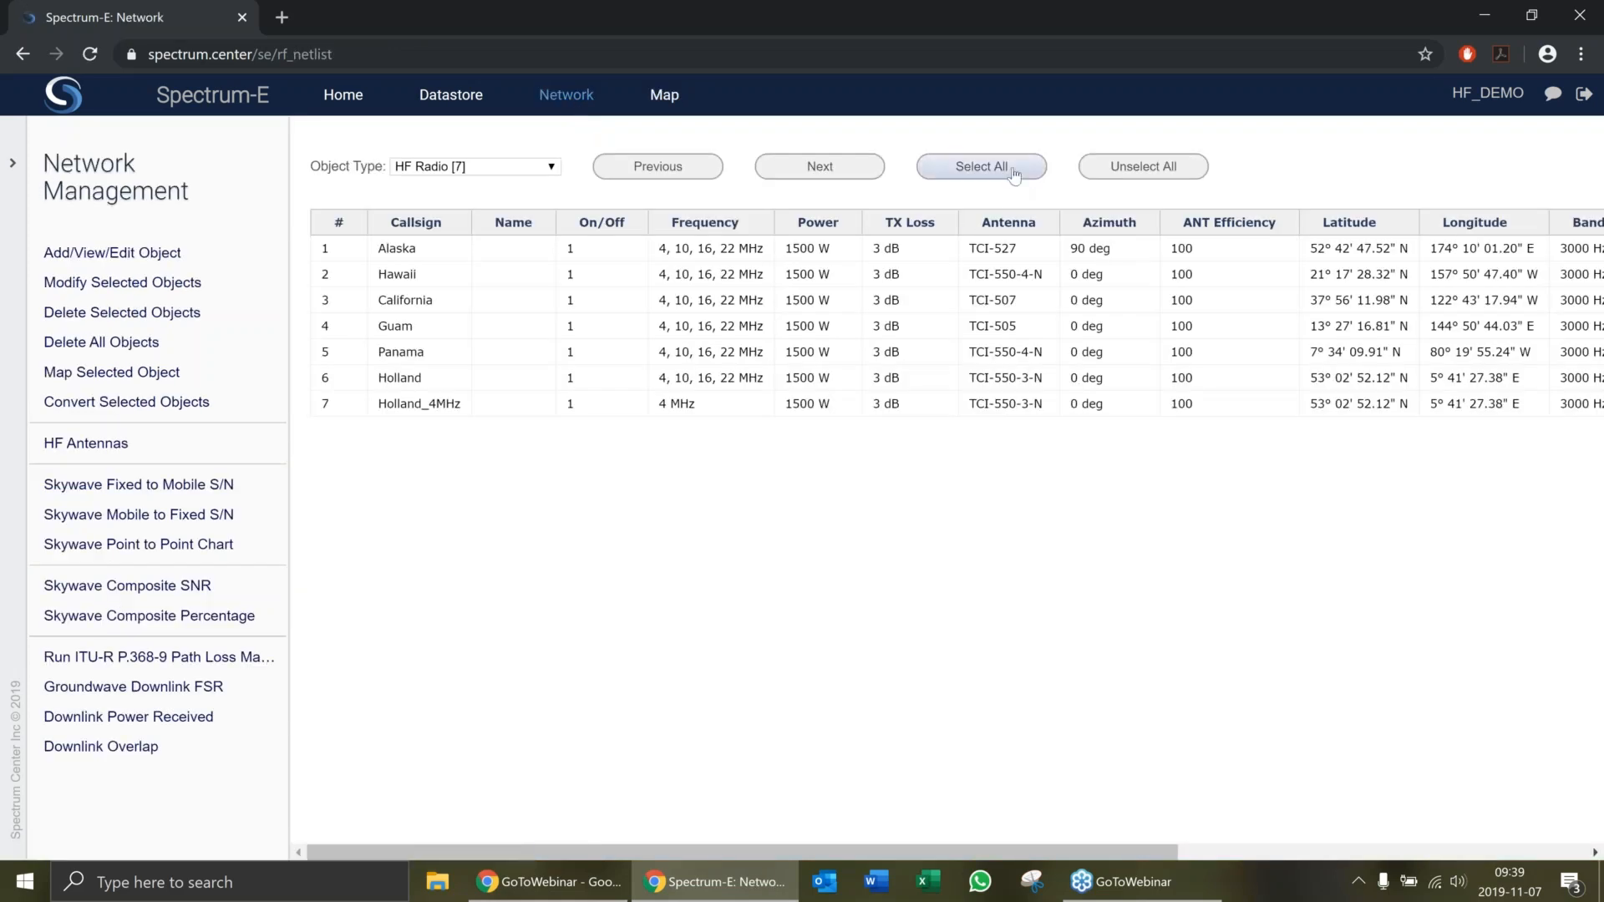
{"action": "left_click", "coordinate": [1019, 169]}
{"action": "left_click", "coordinate": [430, 406]}
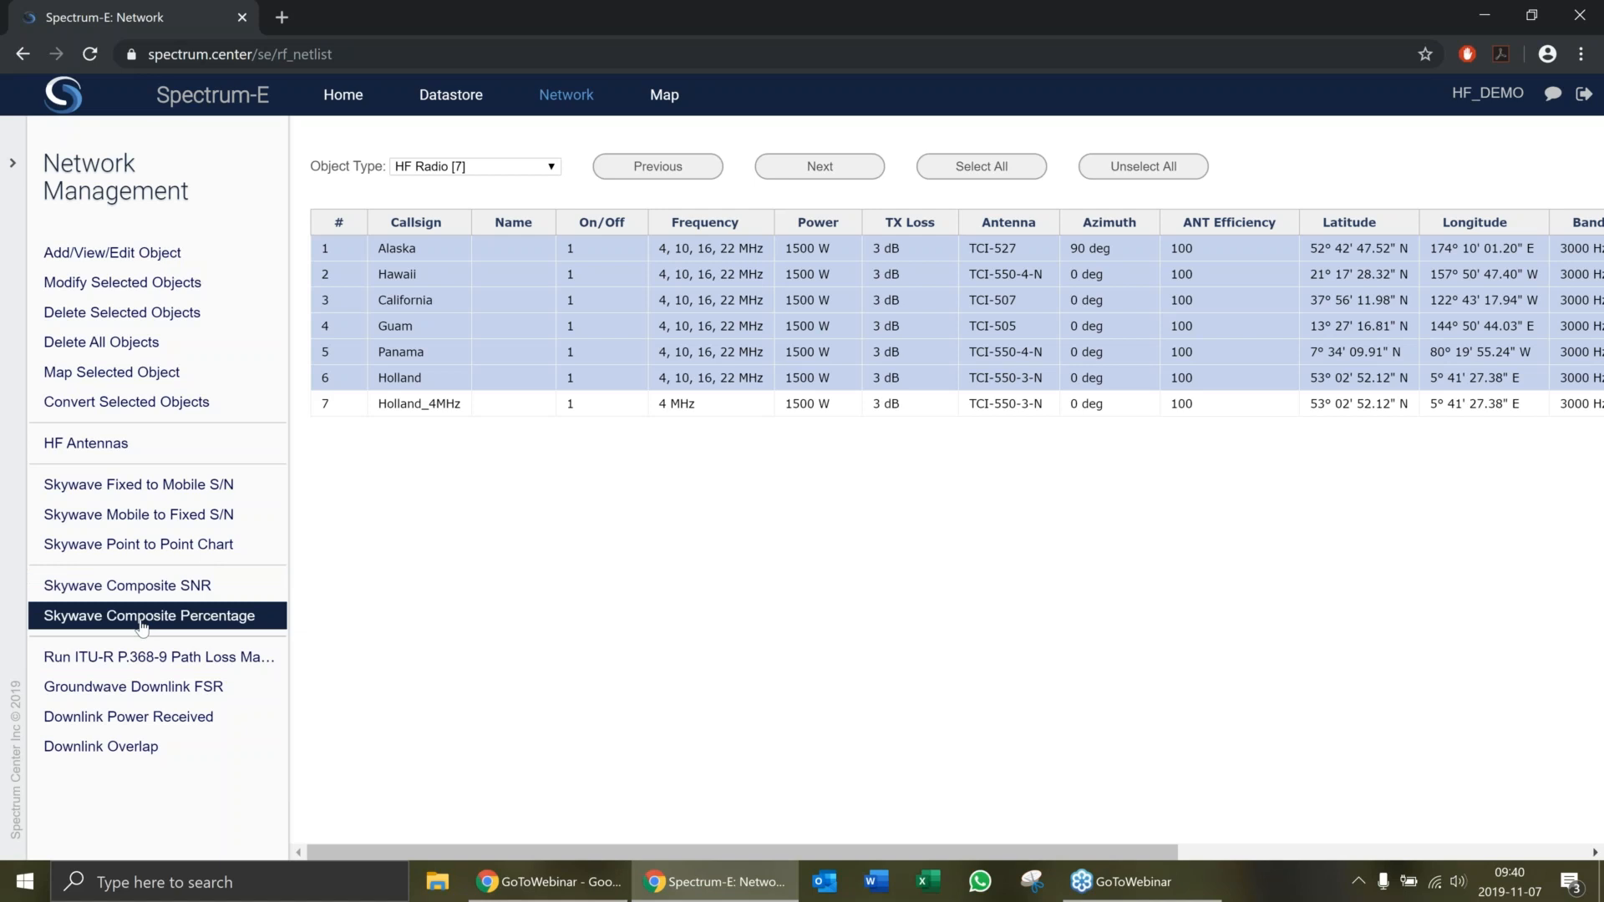
{"action": "left_click", "coordinate": [179, 620]}
- Save the percentage prediction as HFpercentage with a required S/N of 25 and type Downlink, and process it
{"action": "left_click", "coordinate": [351, 243]}
{"action": "left_click_drag", "start_coordinate": [384, 239], "coordinate": [163, 231]}
{"action": "type", "text": "HF"}
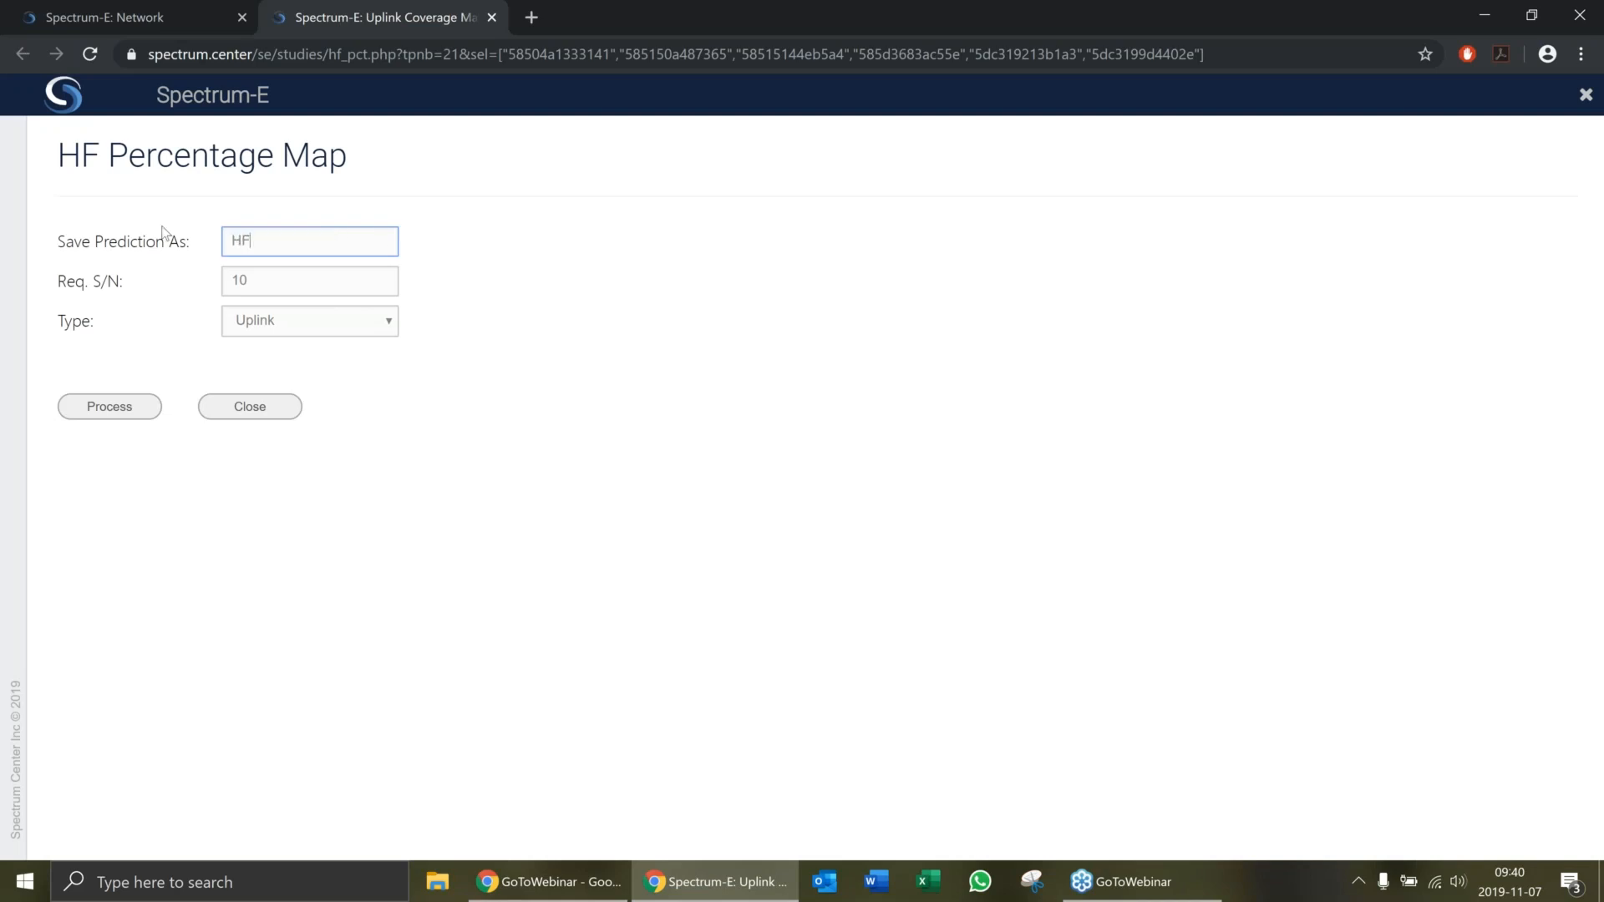
{"action": "type", "text": "percentage"}
{"action": "key", "text": "ctrl+a"}
{"action": "left_click", "coordinate": [288, 276]}
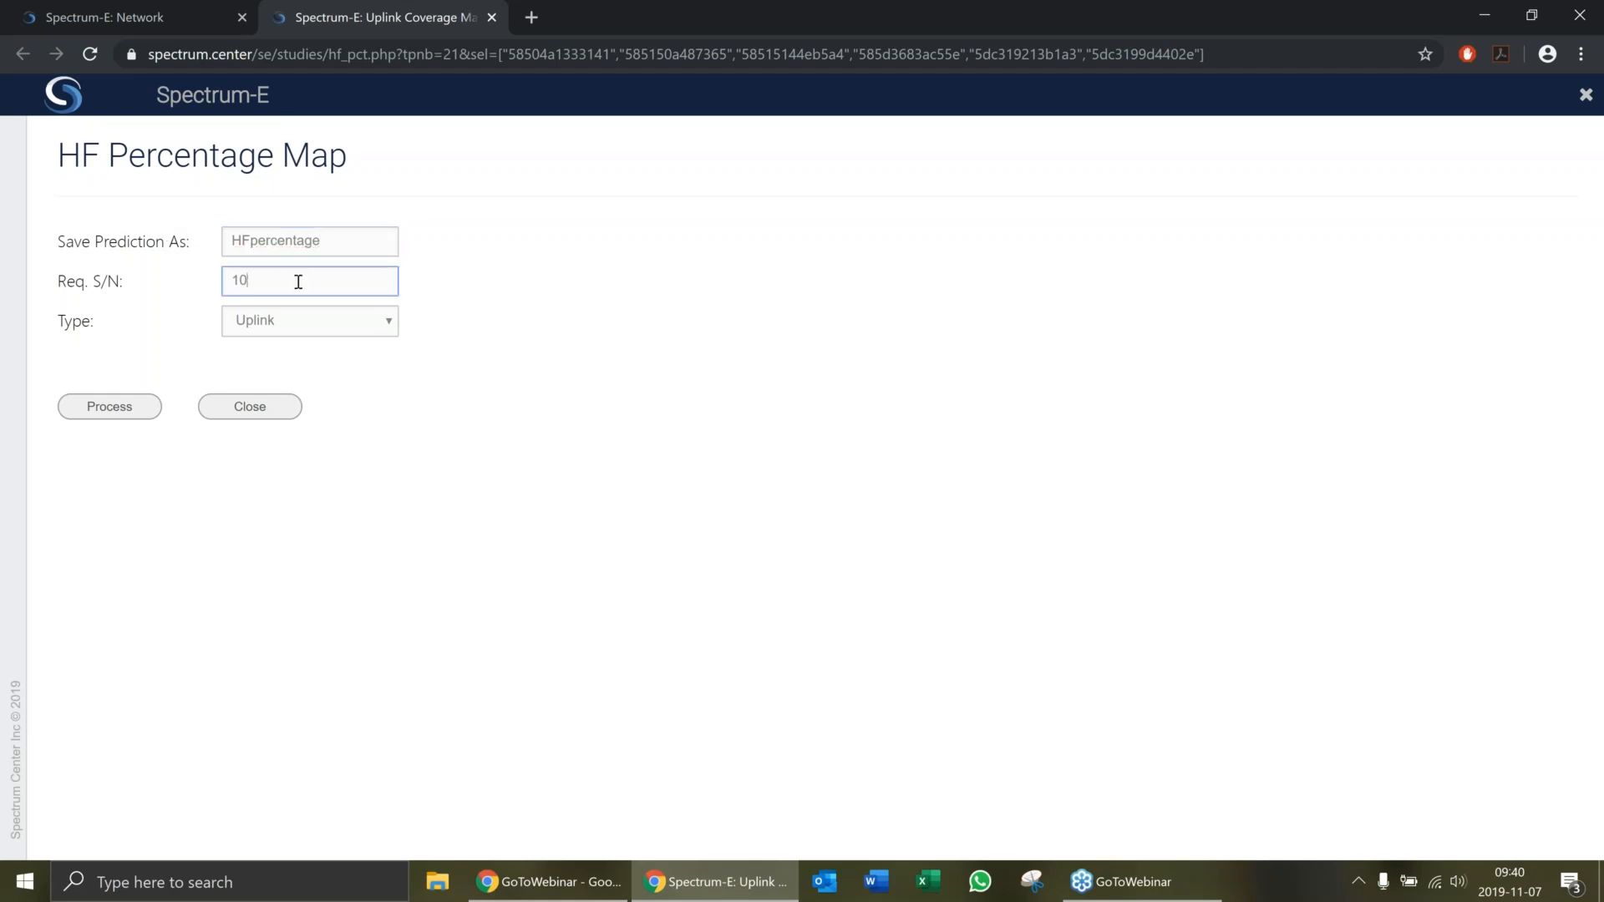
{"action": "double_click", "coordinate": [247, 282]}
{"action": "type", "text": "25"}
{"action": "left_click", "coordinate": [298, 329]}
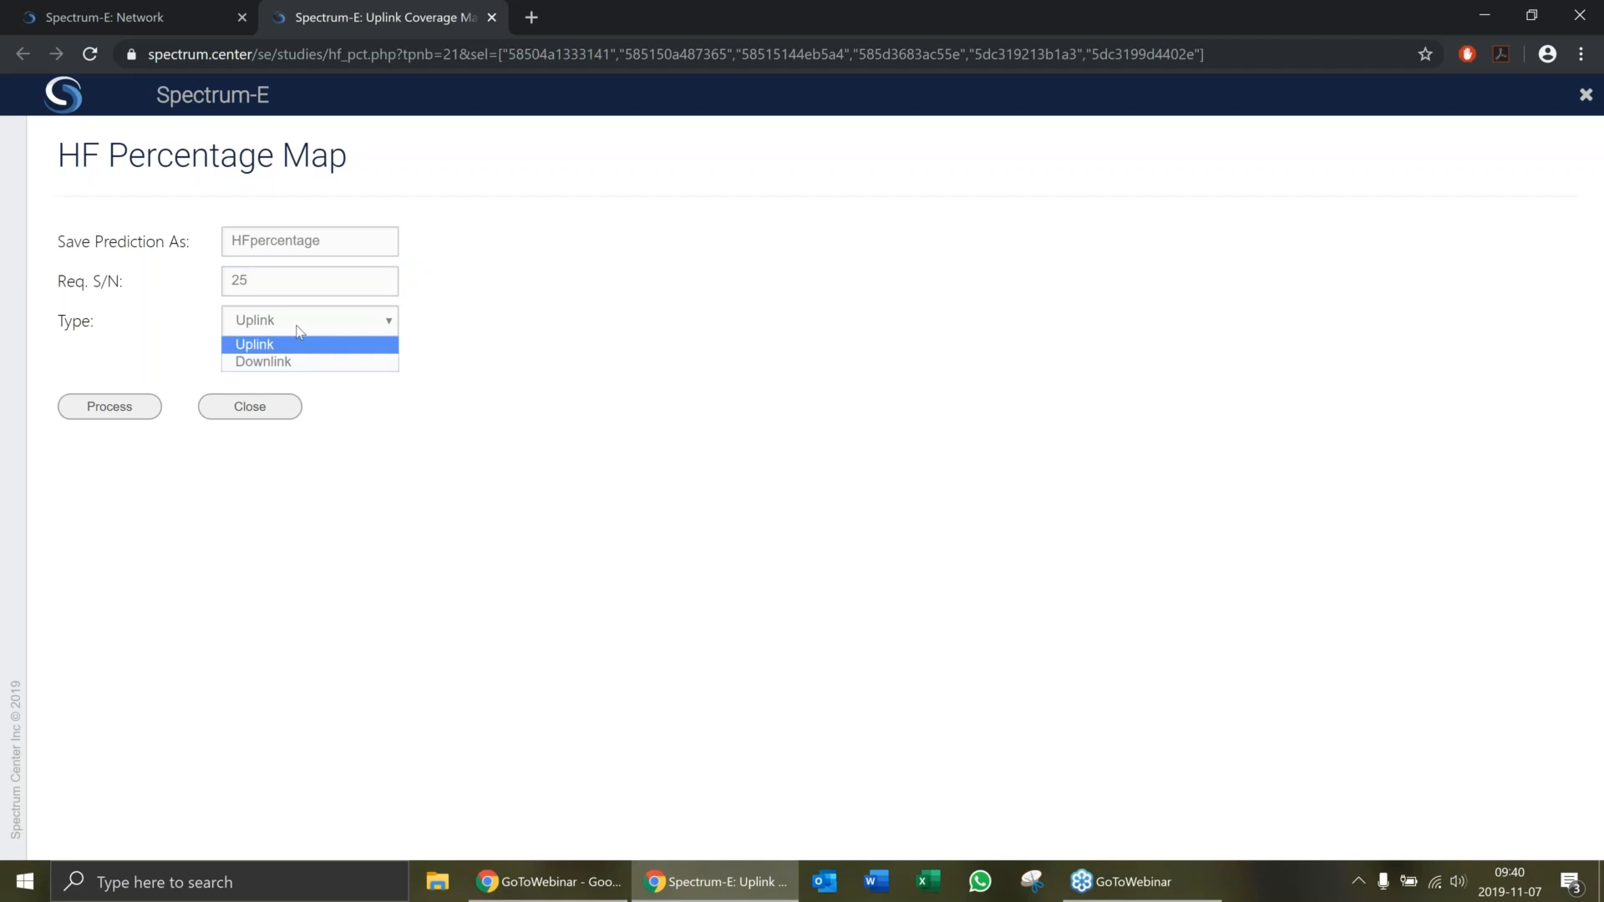
{"action": "left_click", "coordinate": [293, 361]}
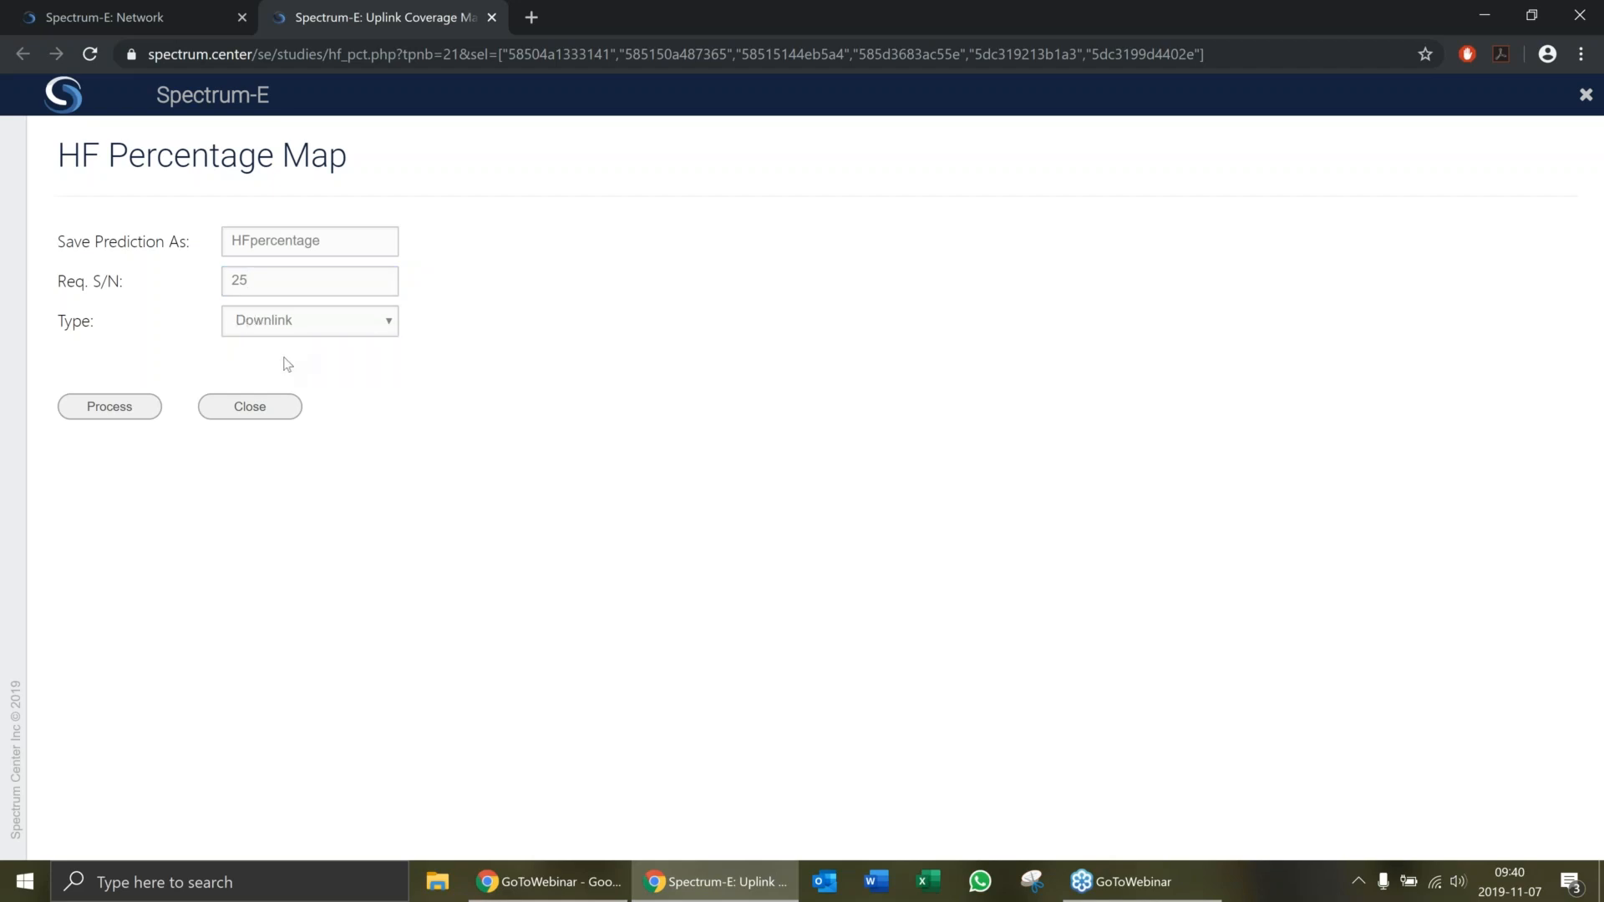
{"action": "left_click", "coordinate": [98, 409]}
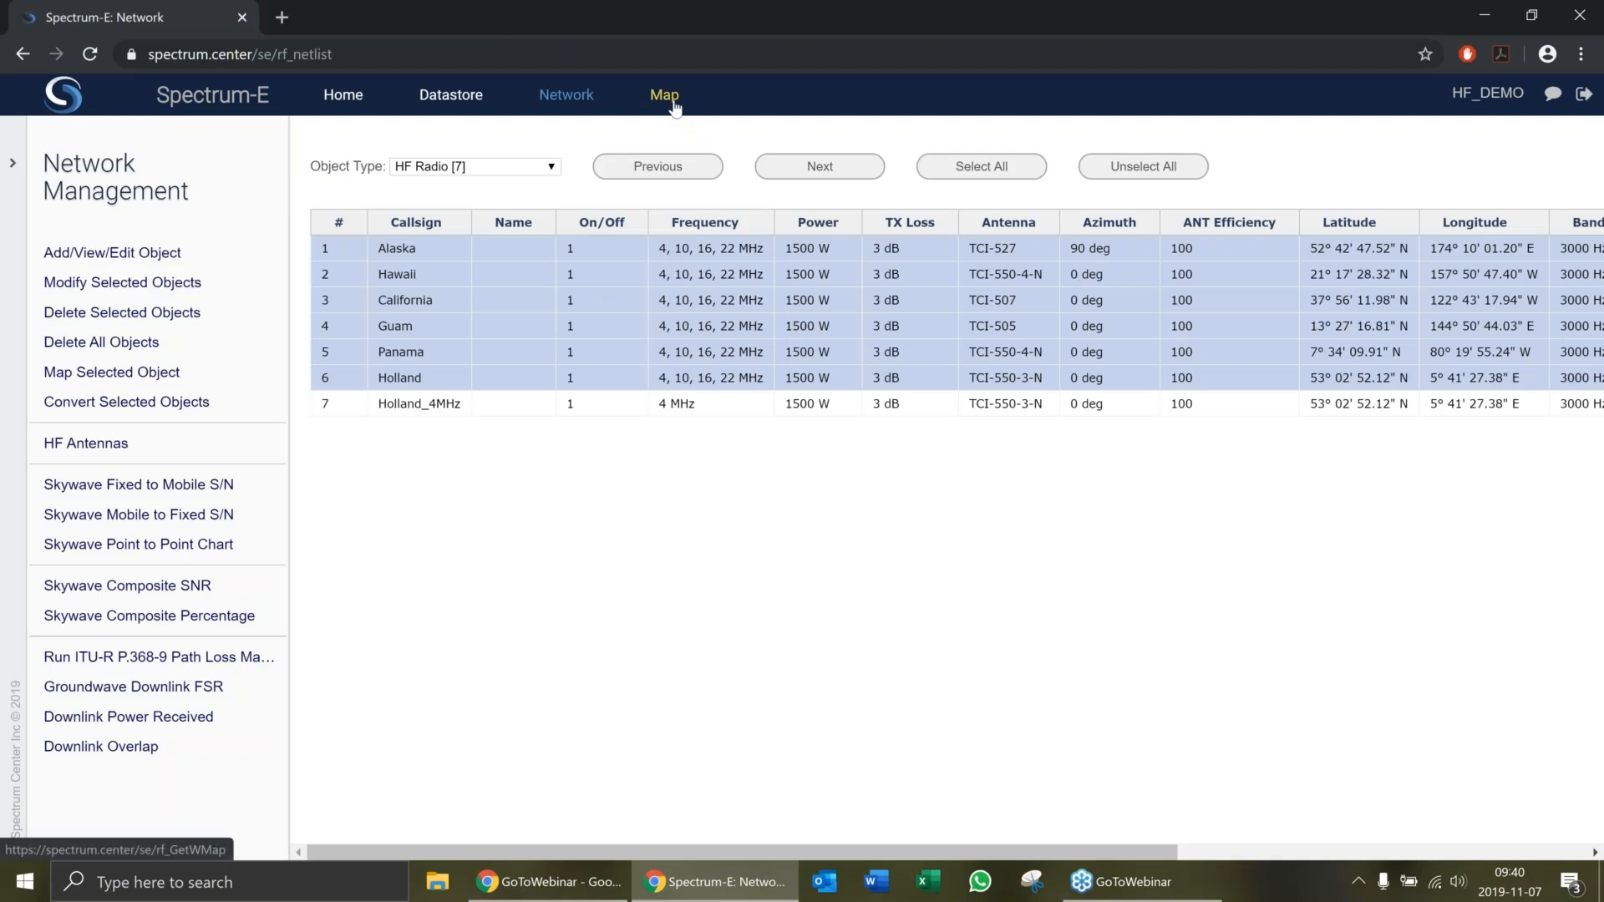
- Open the map and examine the HFpercentage coverage from Panama and California across the Pacific to Guam
{"action": "left_click", "coordinate": [665, 96]}
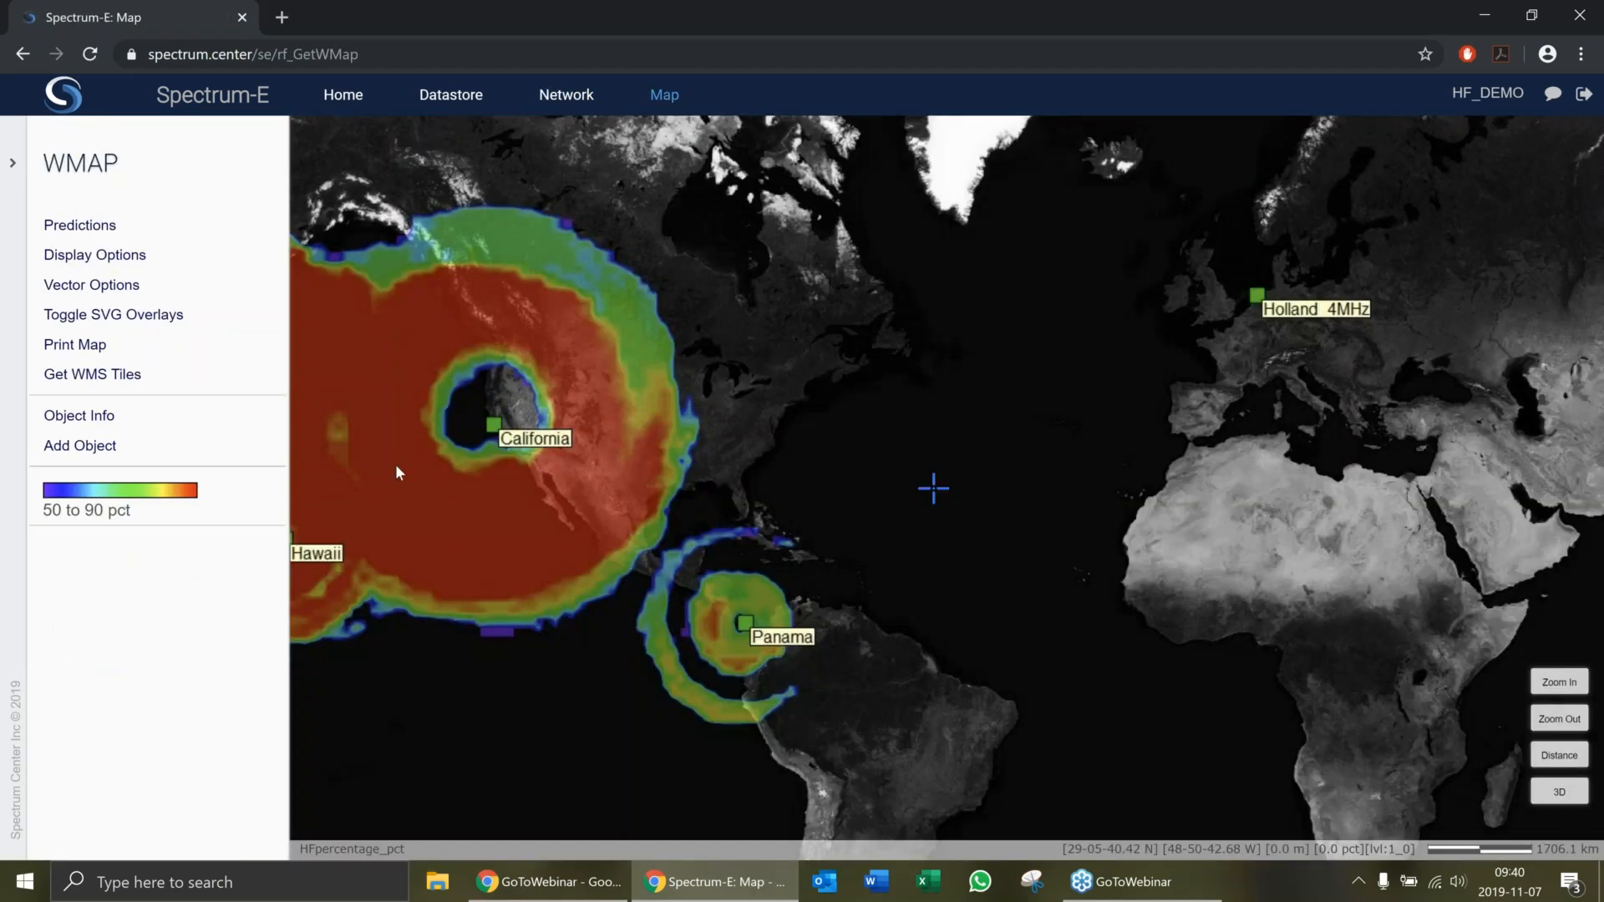
{"action": "left_click_drag", "start_coordinate": [396, 470], "coordinate": [933, 480]}
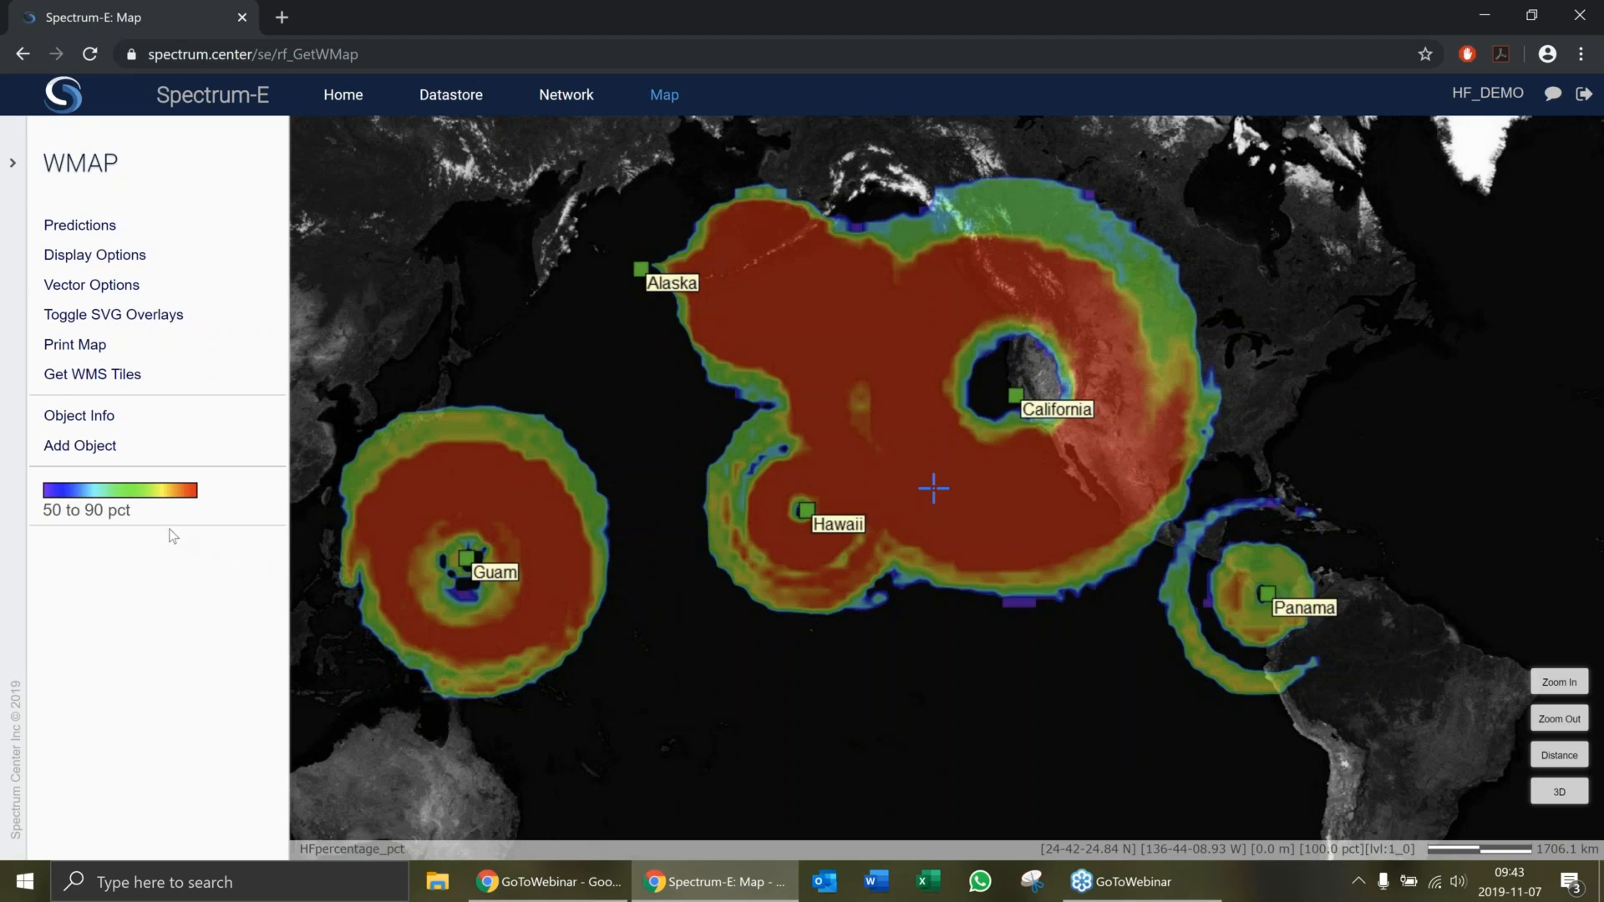
- Set the Spectrum palette's minimum pct threshold to 10 and update the palette
{"action": "left_click", "coordinate": [137, 493]}
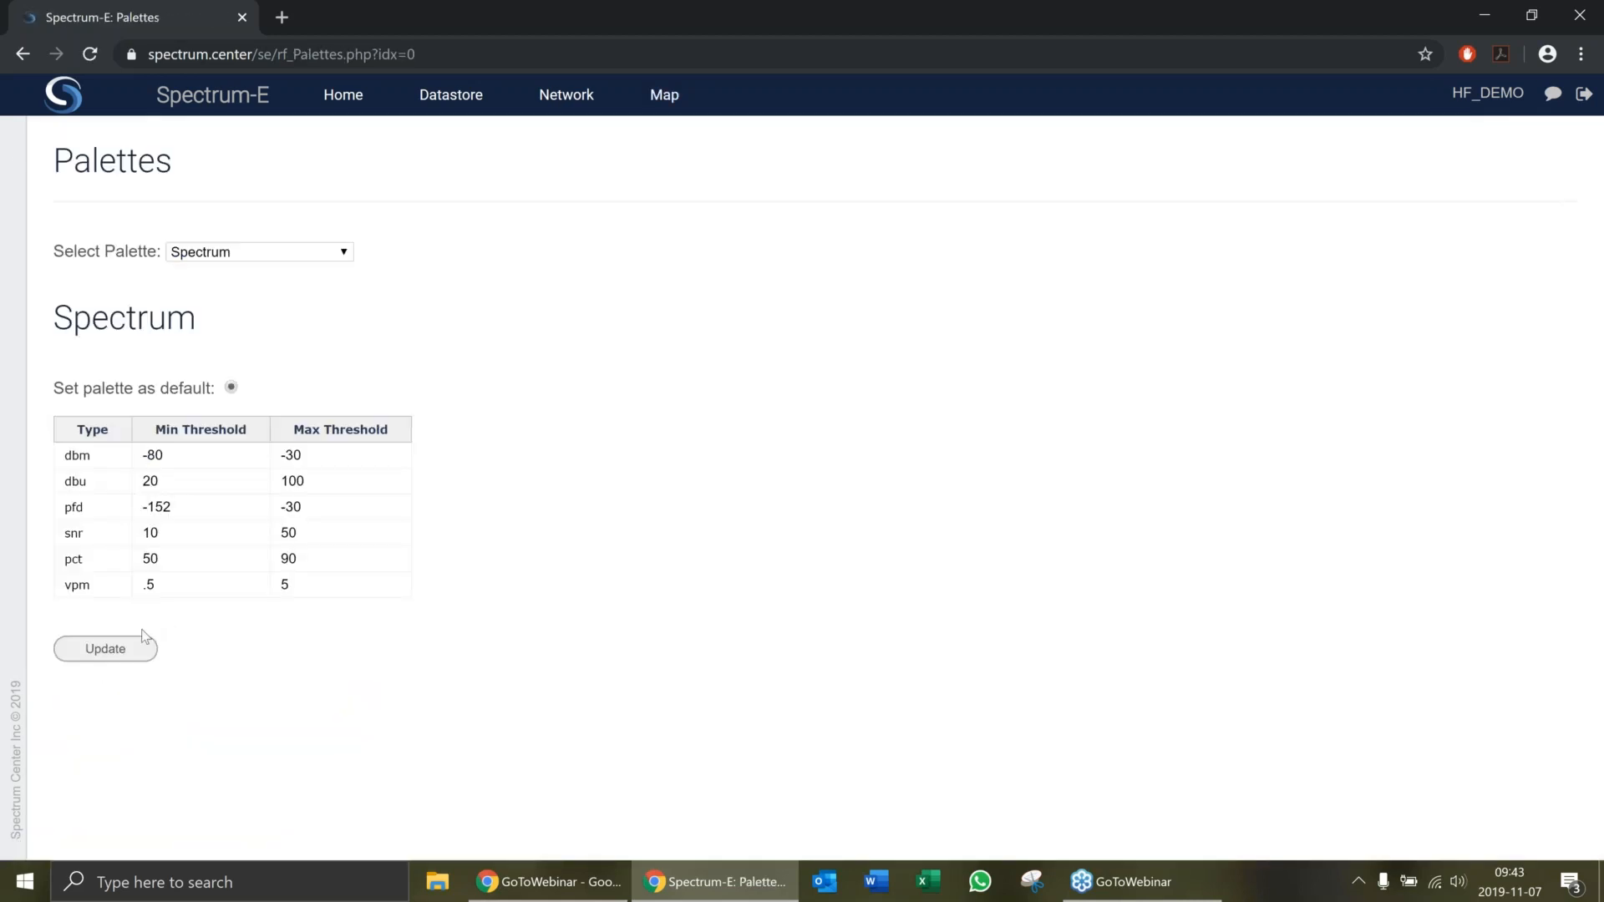
{"action": "left_click_drag", "start_coordinate": [164, 560], "coordinate": [94, 565]}
{"action": "type", "text": "10"}
{"action": "left_click", "coordinate": [103, 656]}
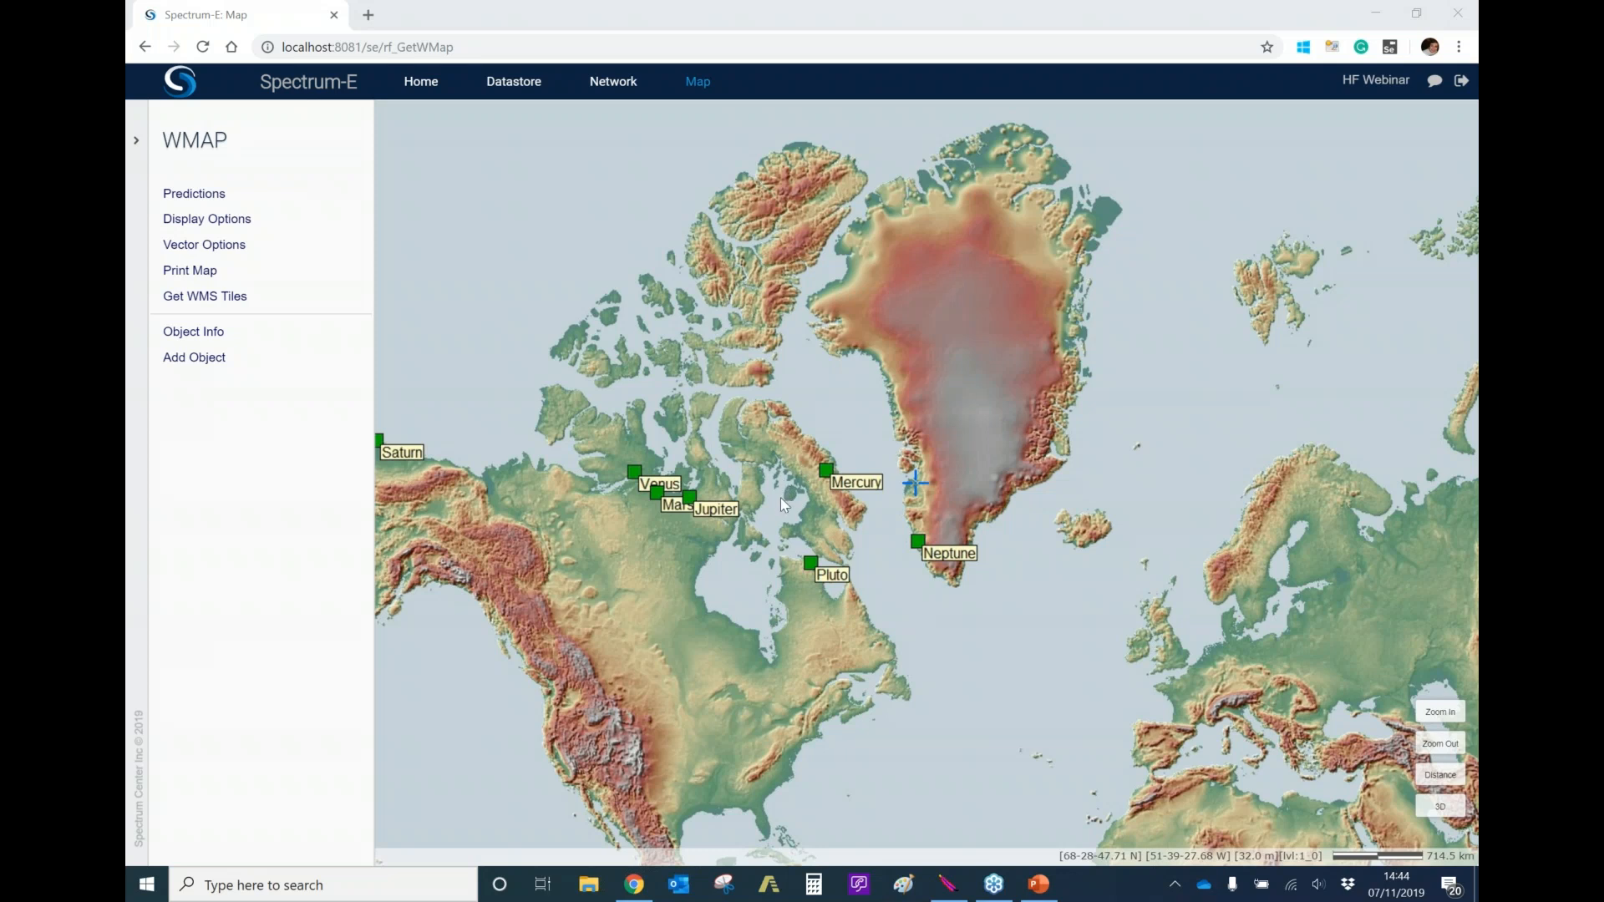
- Select the 4 MHz stations Venus, Mars and Jupiter in the network's HF Radio list
{"action": "left_click_drag", "start_coordinate": [722, 475], "coordinate": [951, 488]}
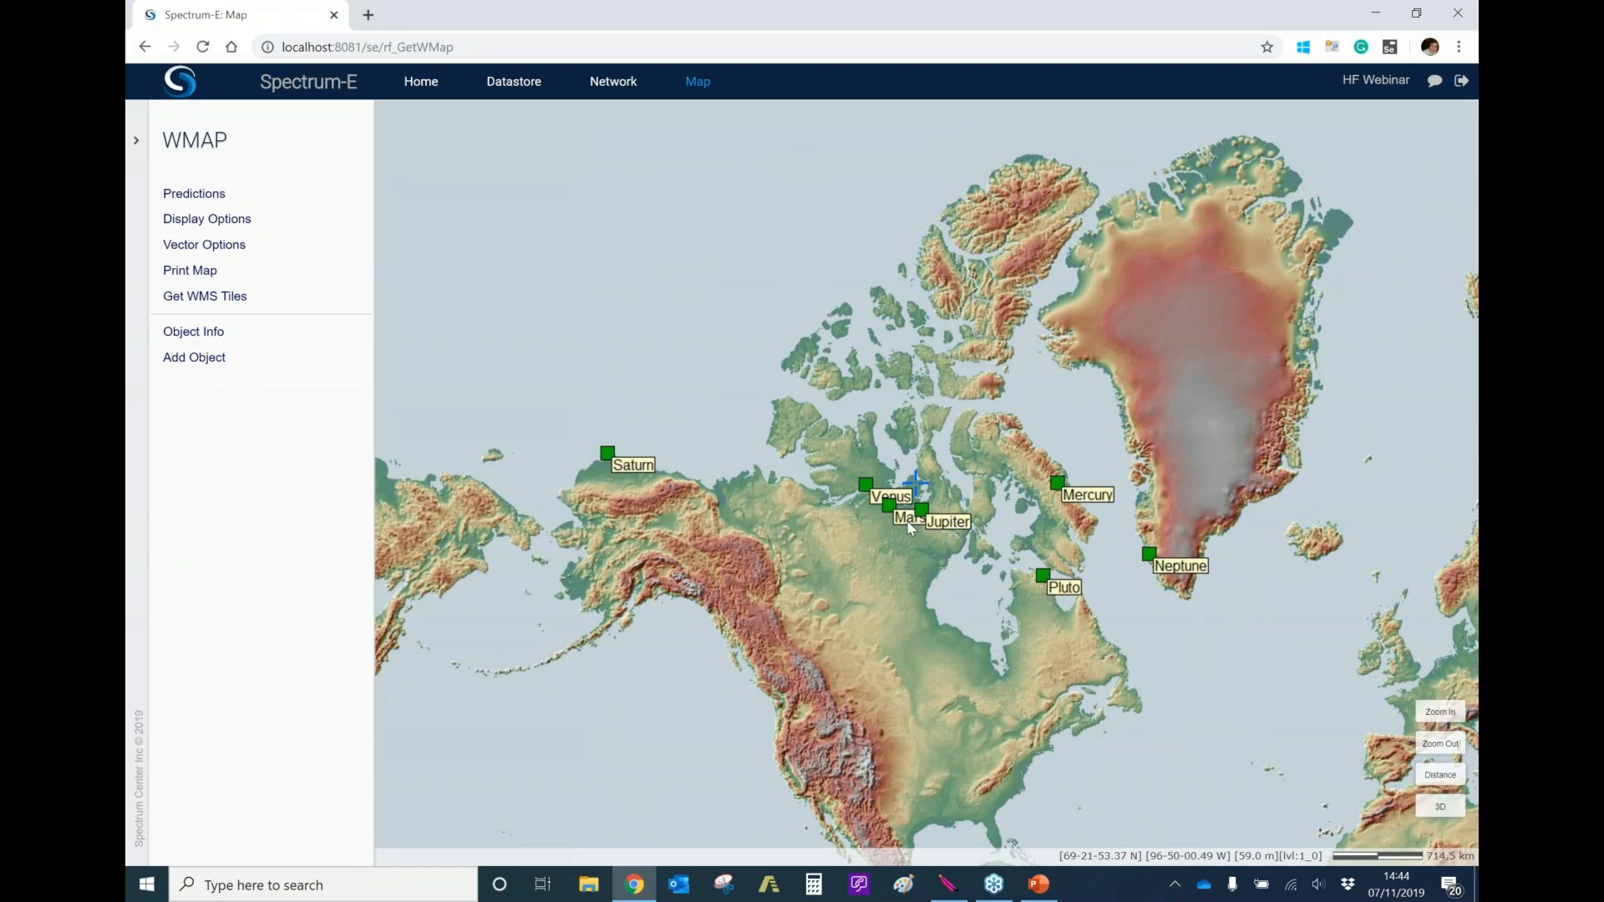
{"action": "scroll", "coordinate": [911, 526], "scroll_direction": "up", "scroll_amount": 1}
{"action": "left_click", "coordinate": [629, 84]}
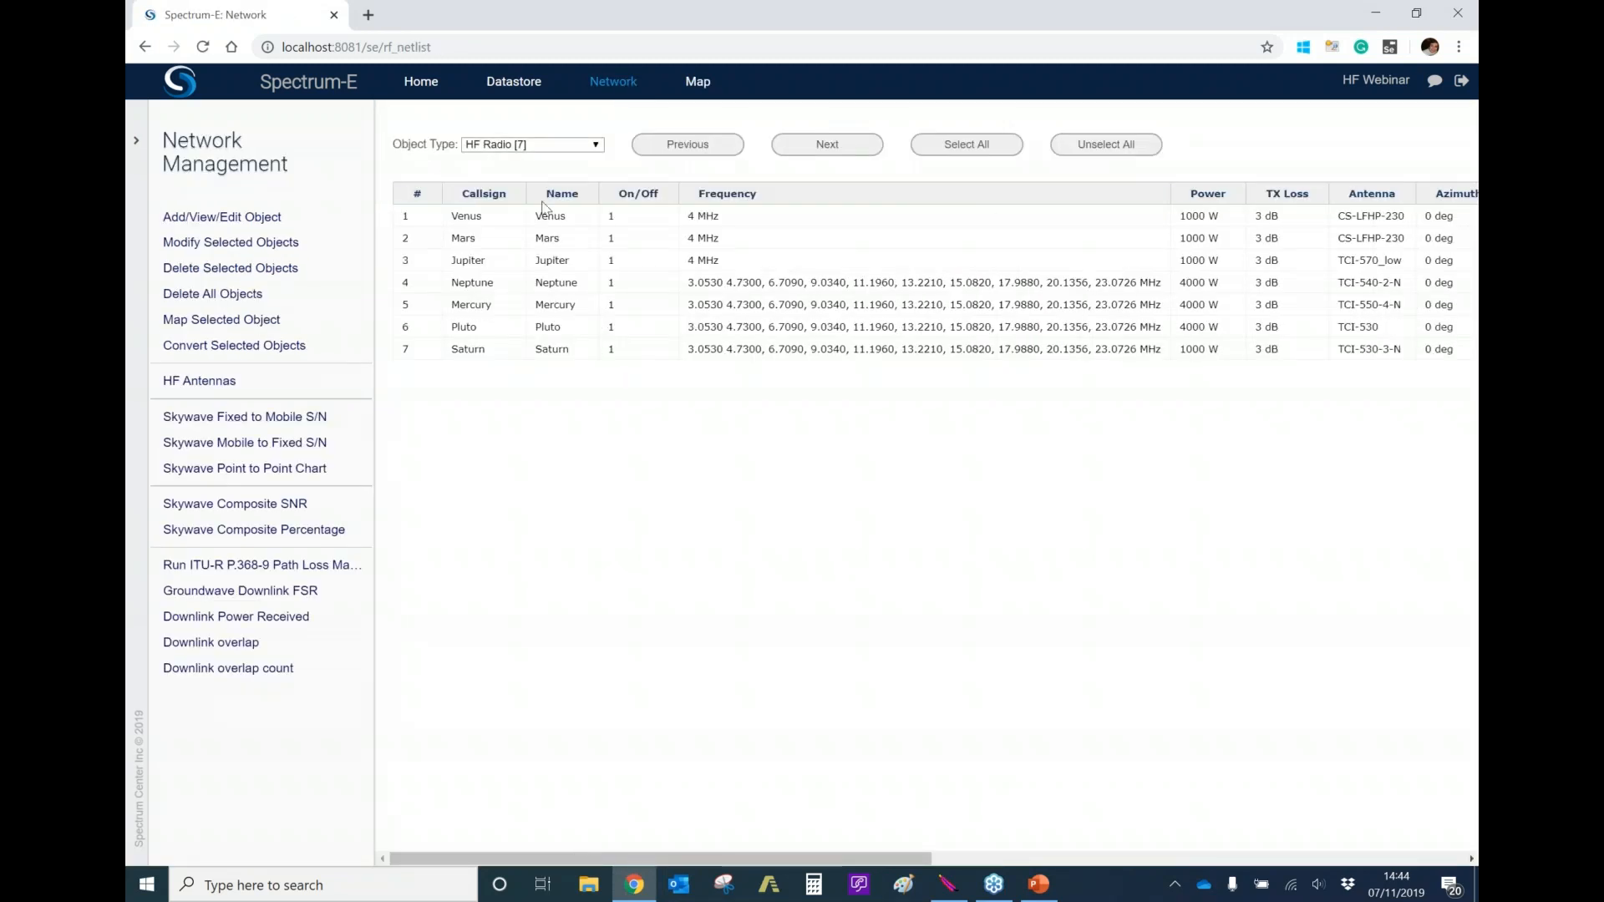
{"action": "left_click", "coordinate": [474, 263]}
{"action": "left_click", "coordinate": [487, 239]}
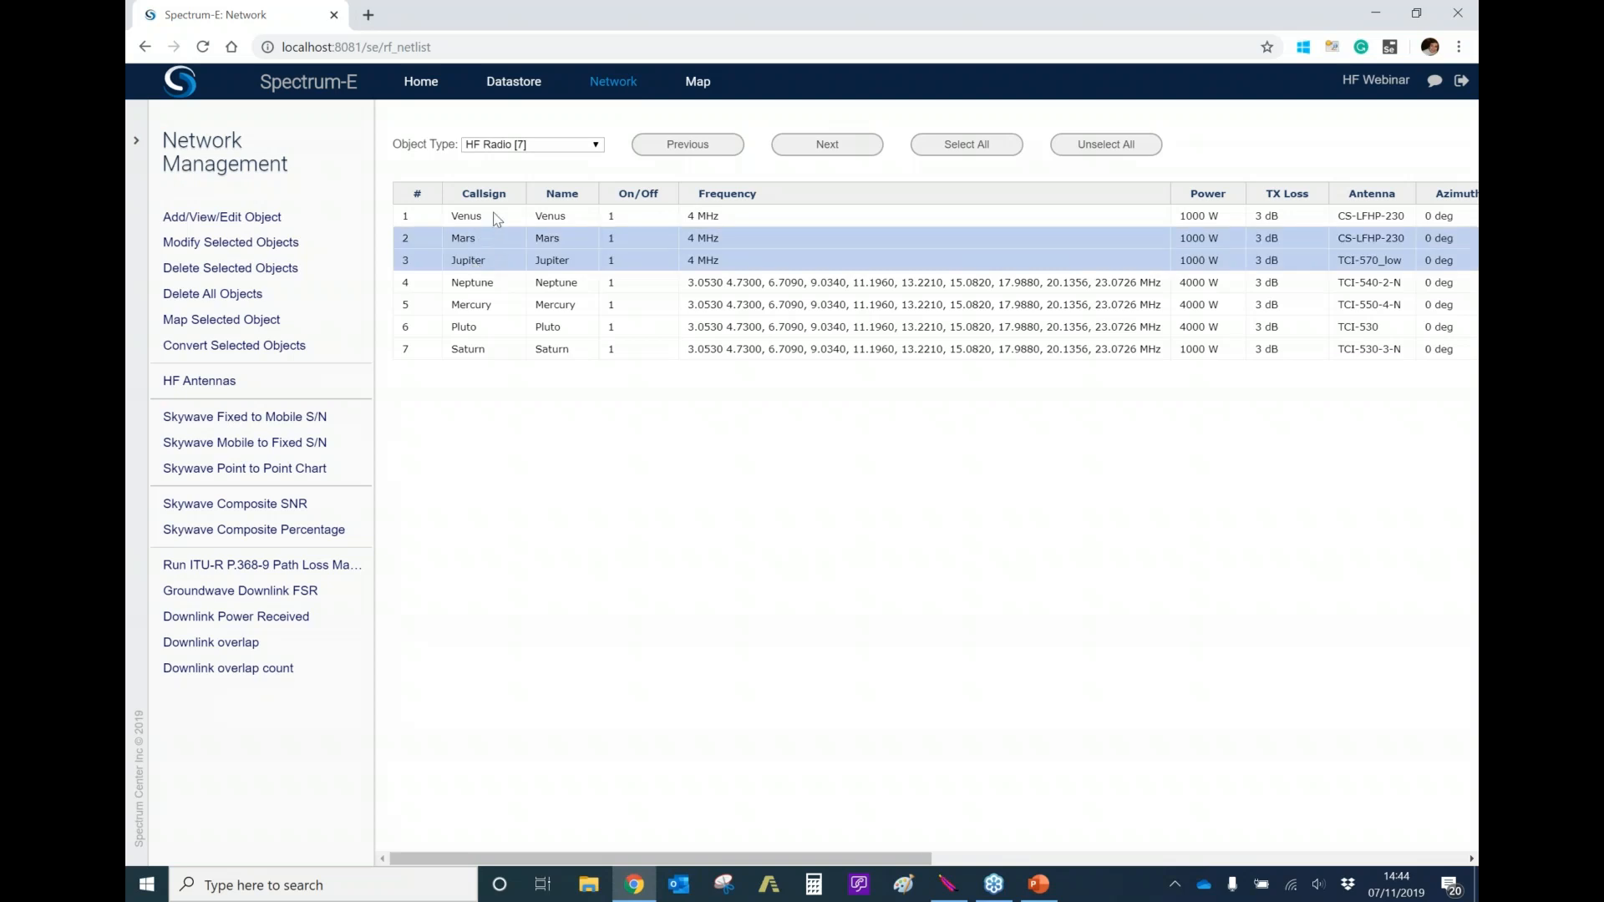
{"action": "left_click", "coordinate": [498, 219]}
{"action": "left_click", "coordinate": [497, 219]}
{"action": "left_click", "coordinate": [490, 240]}
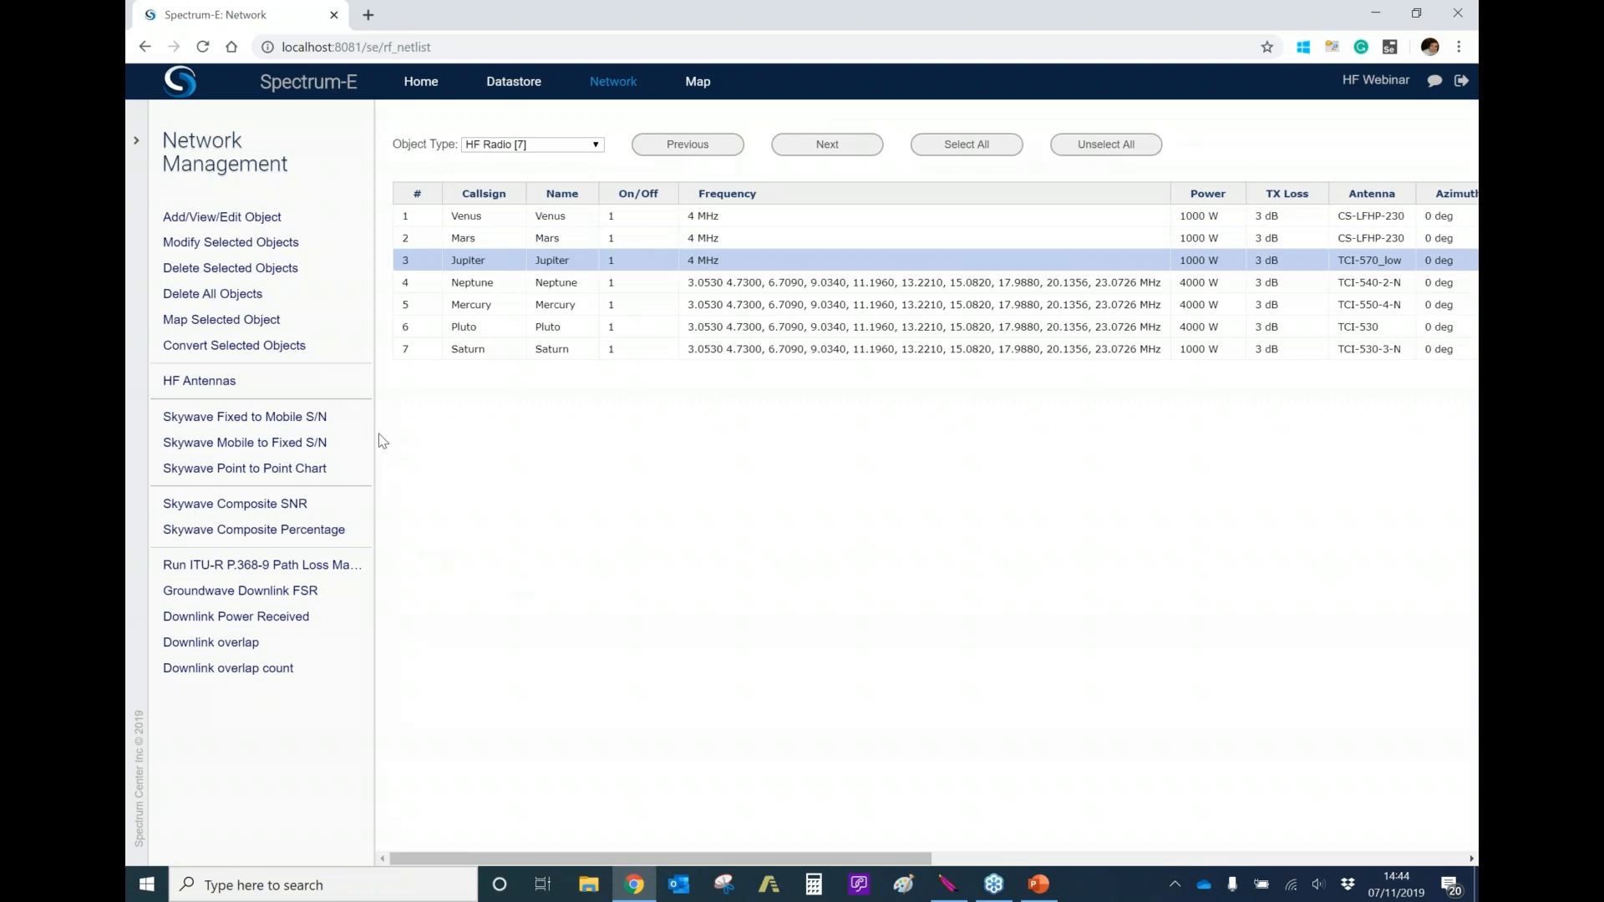
{"action": "left_click", "coordinate": [500, 242]}
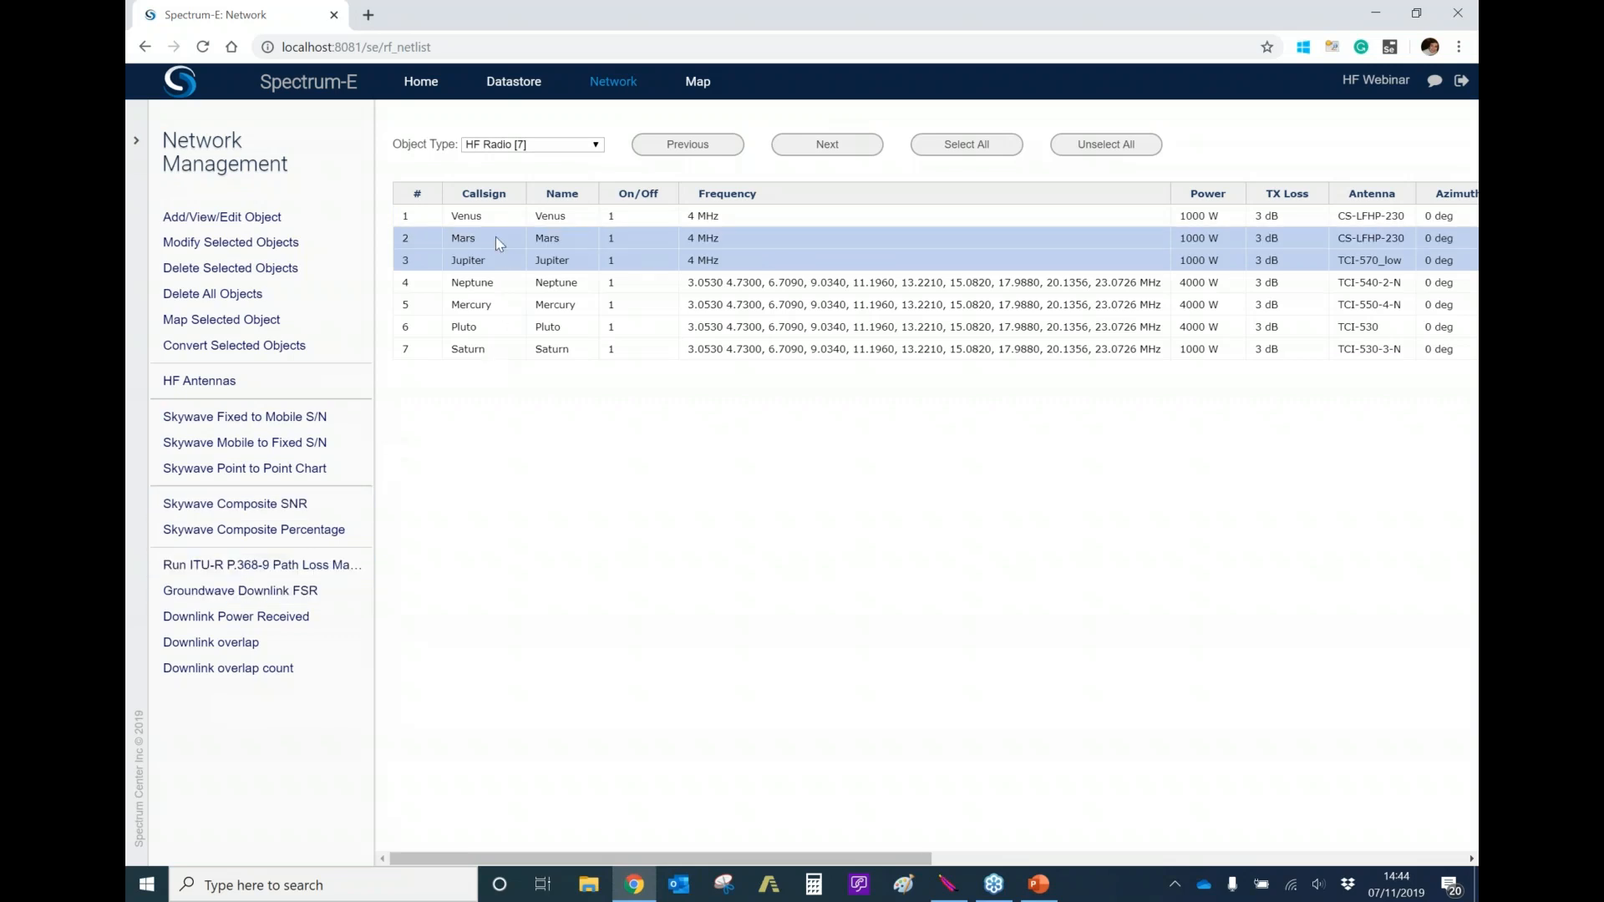
{"action": "left_click", "coordinate": [505, 220]}
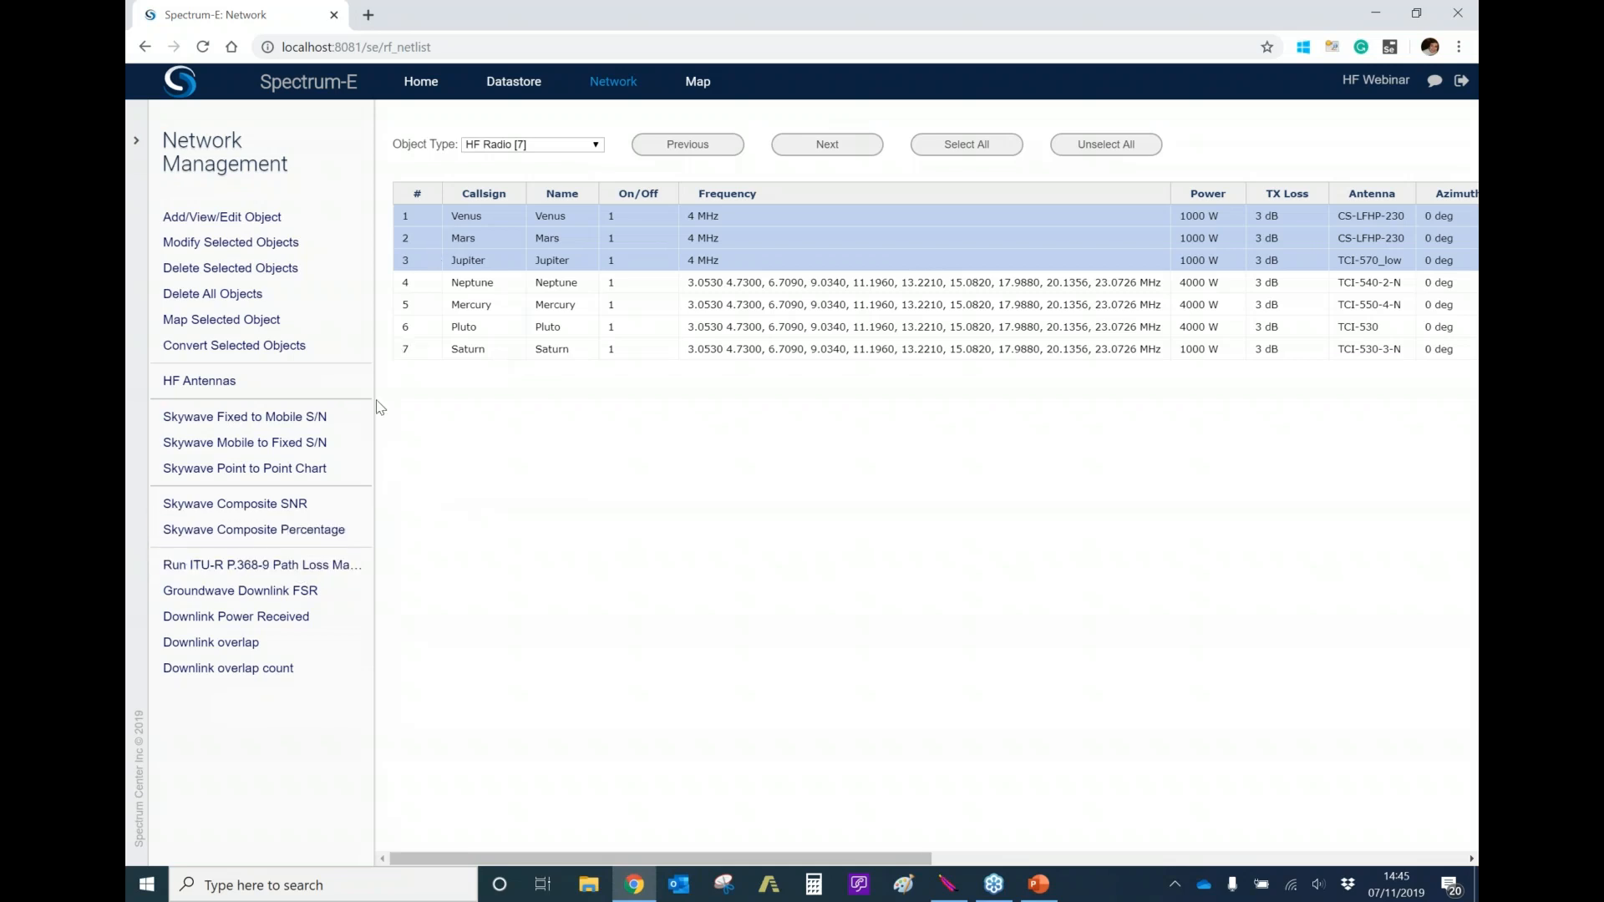
- Run the ITU-R P.368-9 groundwave path loss calculation for the selected stations with a calculation distance of 400 km
{"action": "left_click", "coordinate": [284, 569]}
{"action": "left_click_drag", "start_coordinate": [437, 208], "coordinate": [294, 209]}
{"action": "type", "text": "400"}
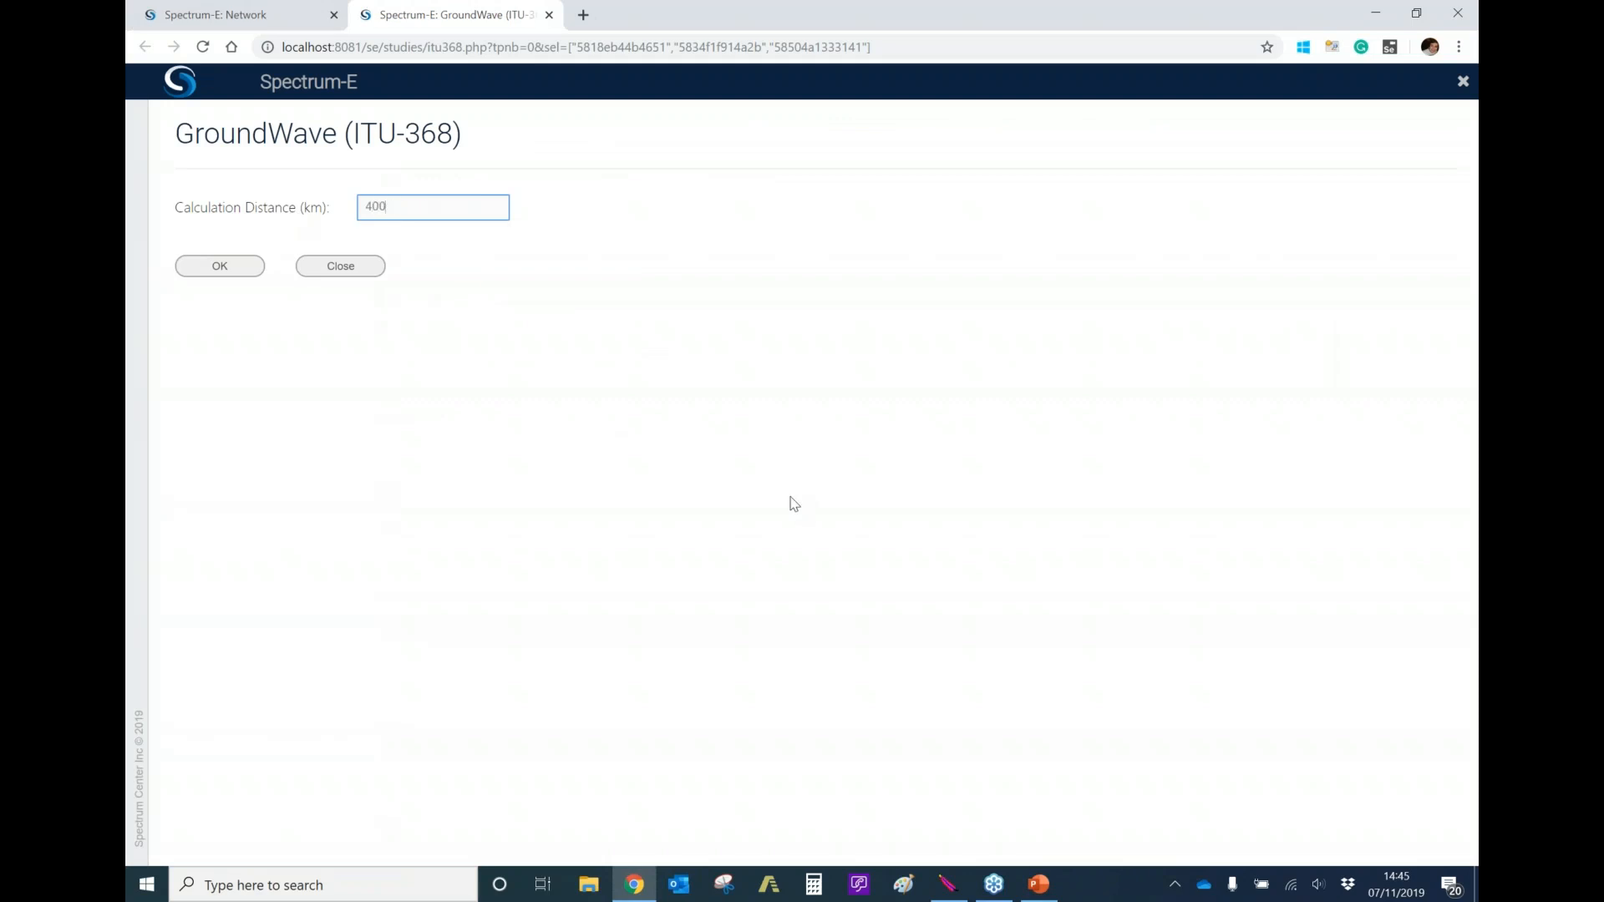
{"action": "left_click", "coordinate": [242, 267]}
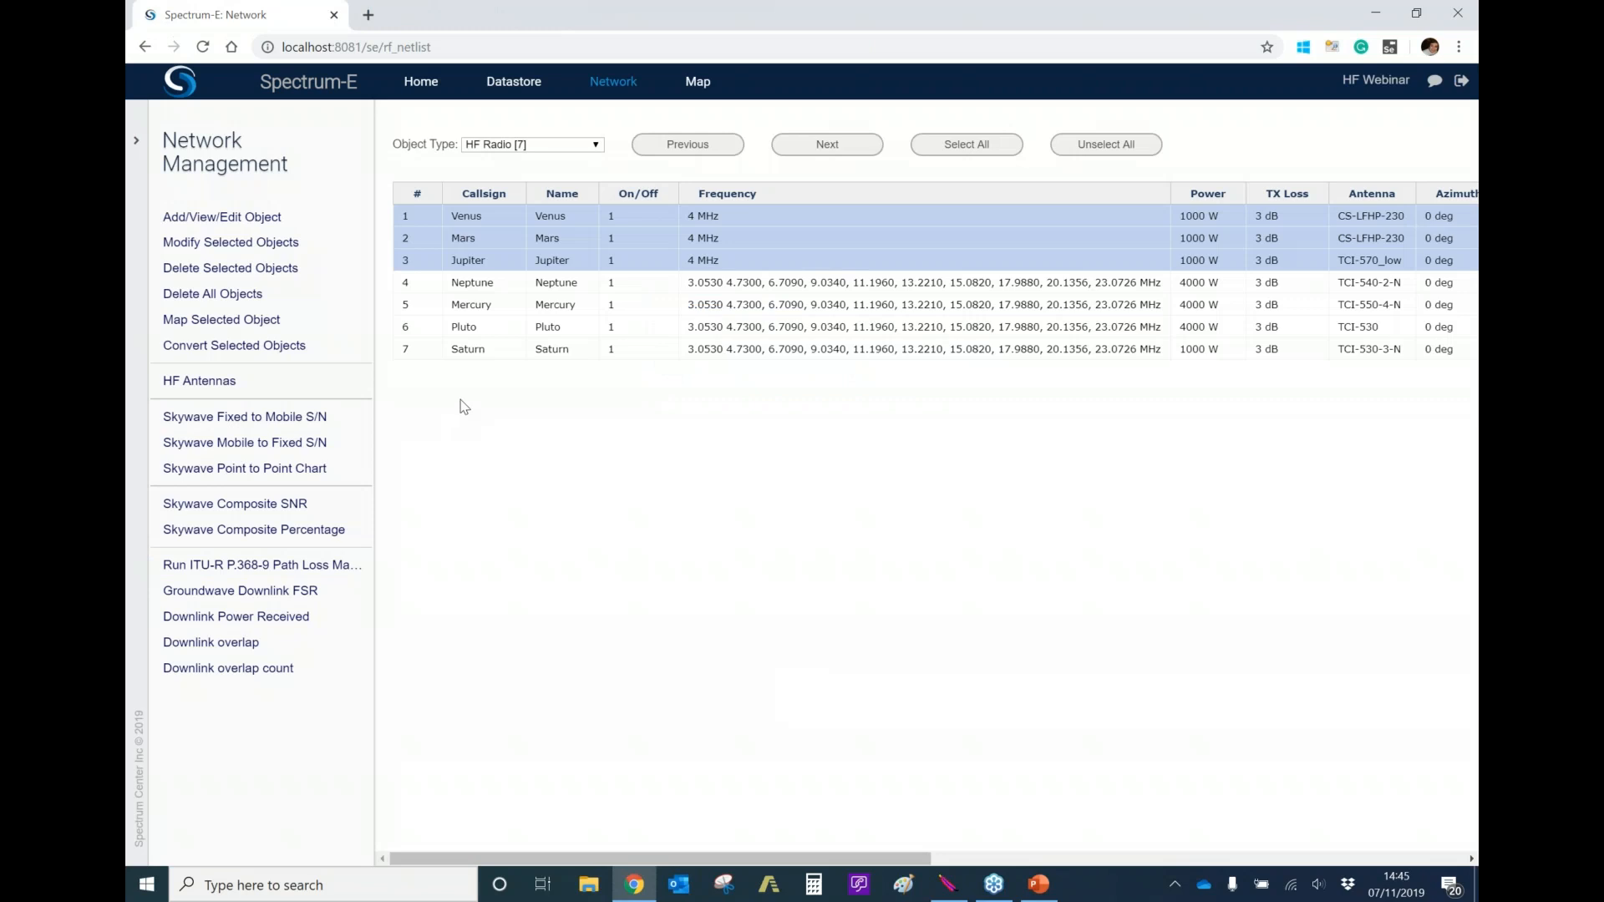
- Process a Groundwave Downlink FSR map for Venus alone, saved as VenusFSR for the selected objects, and inspect its coverage
{"action": "left_click", "coordinate": [486, 263]}
{"action": "left_click", "coordinate": [499, 244]}
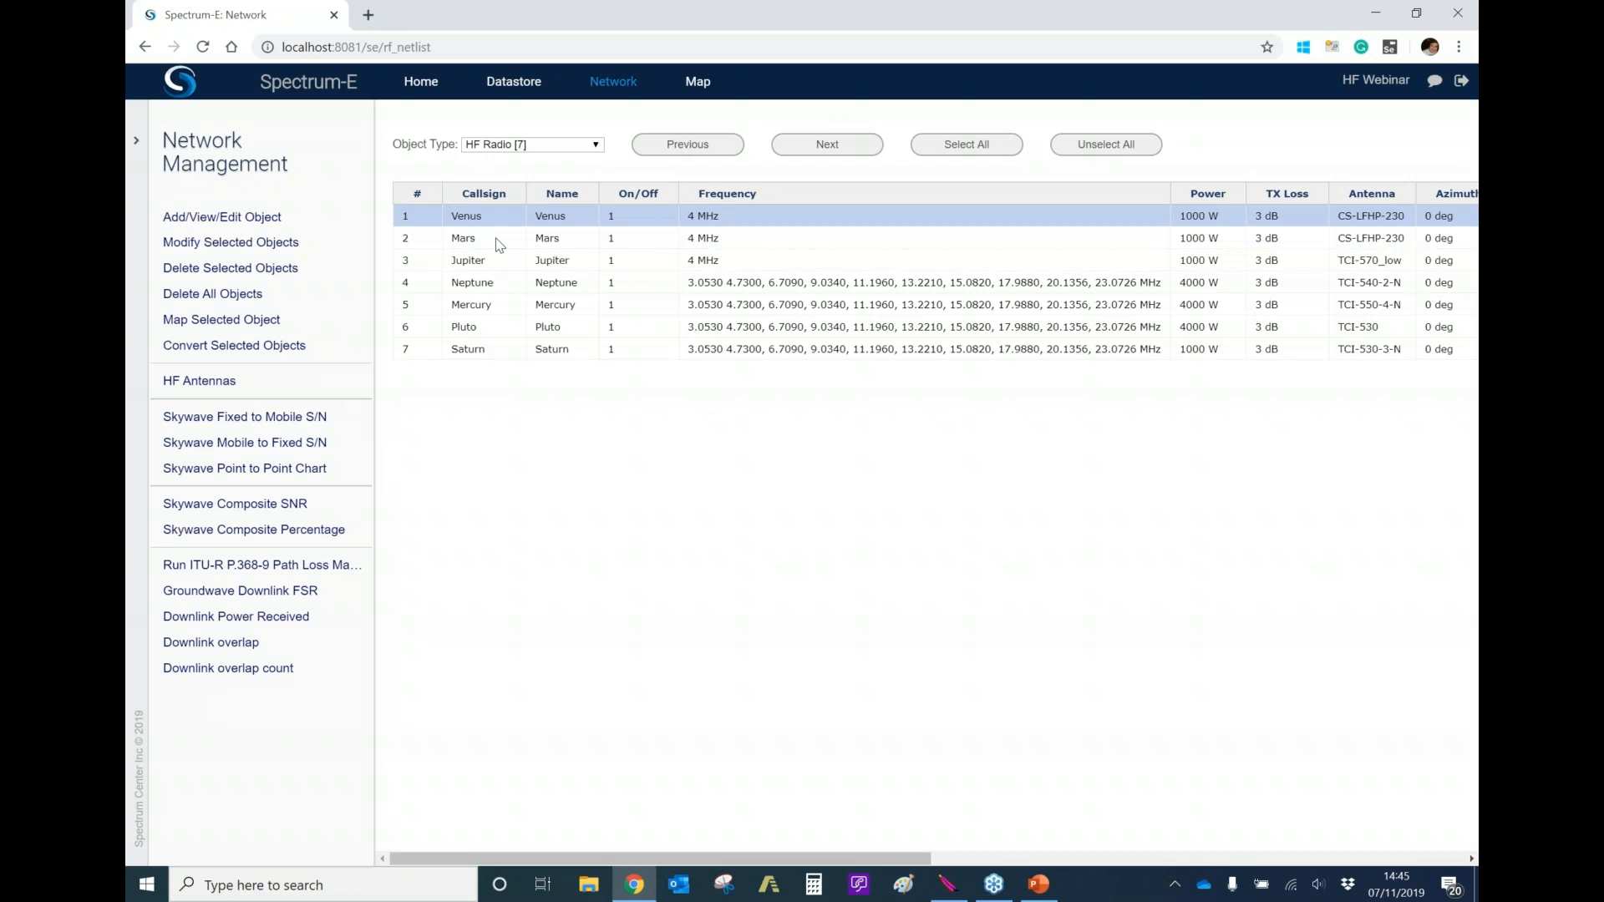
{"action": "left_click", "coordinate": [314, 599]}
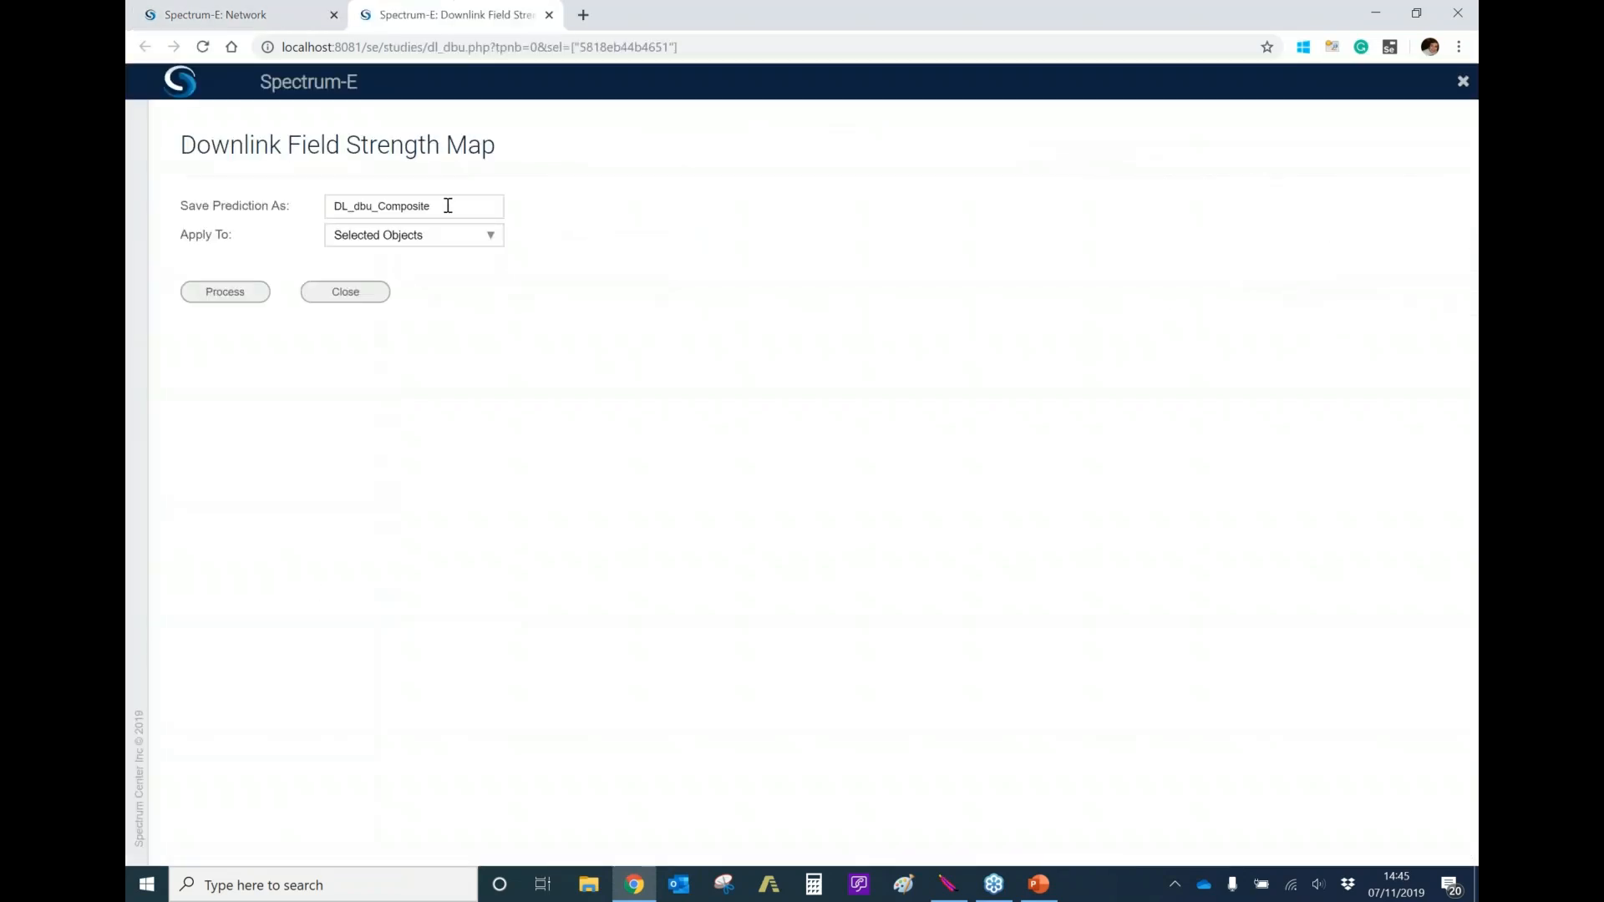
{"action": "left_click_drag", "start_coordinate": [445, 205], "coordinate": [284, 202]}
{"action": "type", "text": "V"}
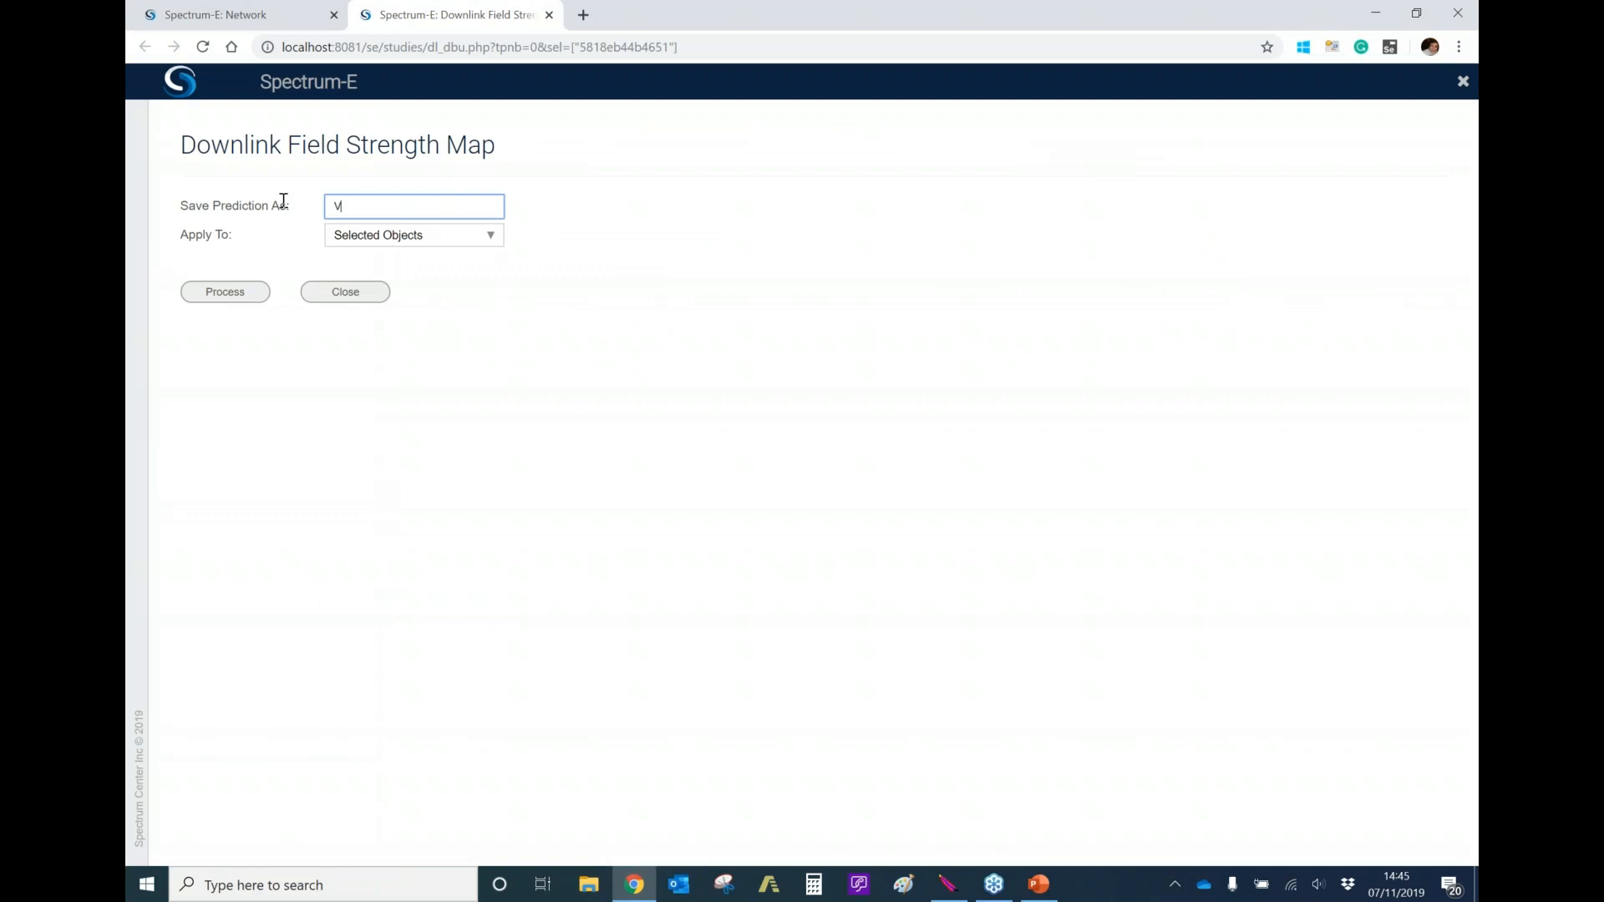
{"action": "type", "text": "esusFSR"}
{"action": "left_click", "coordinate": [434, 240]}
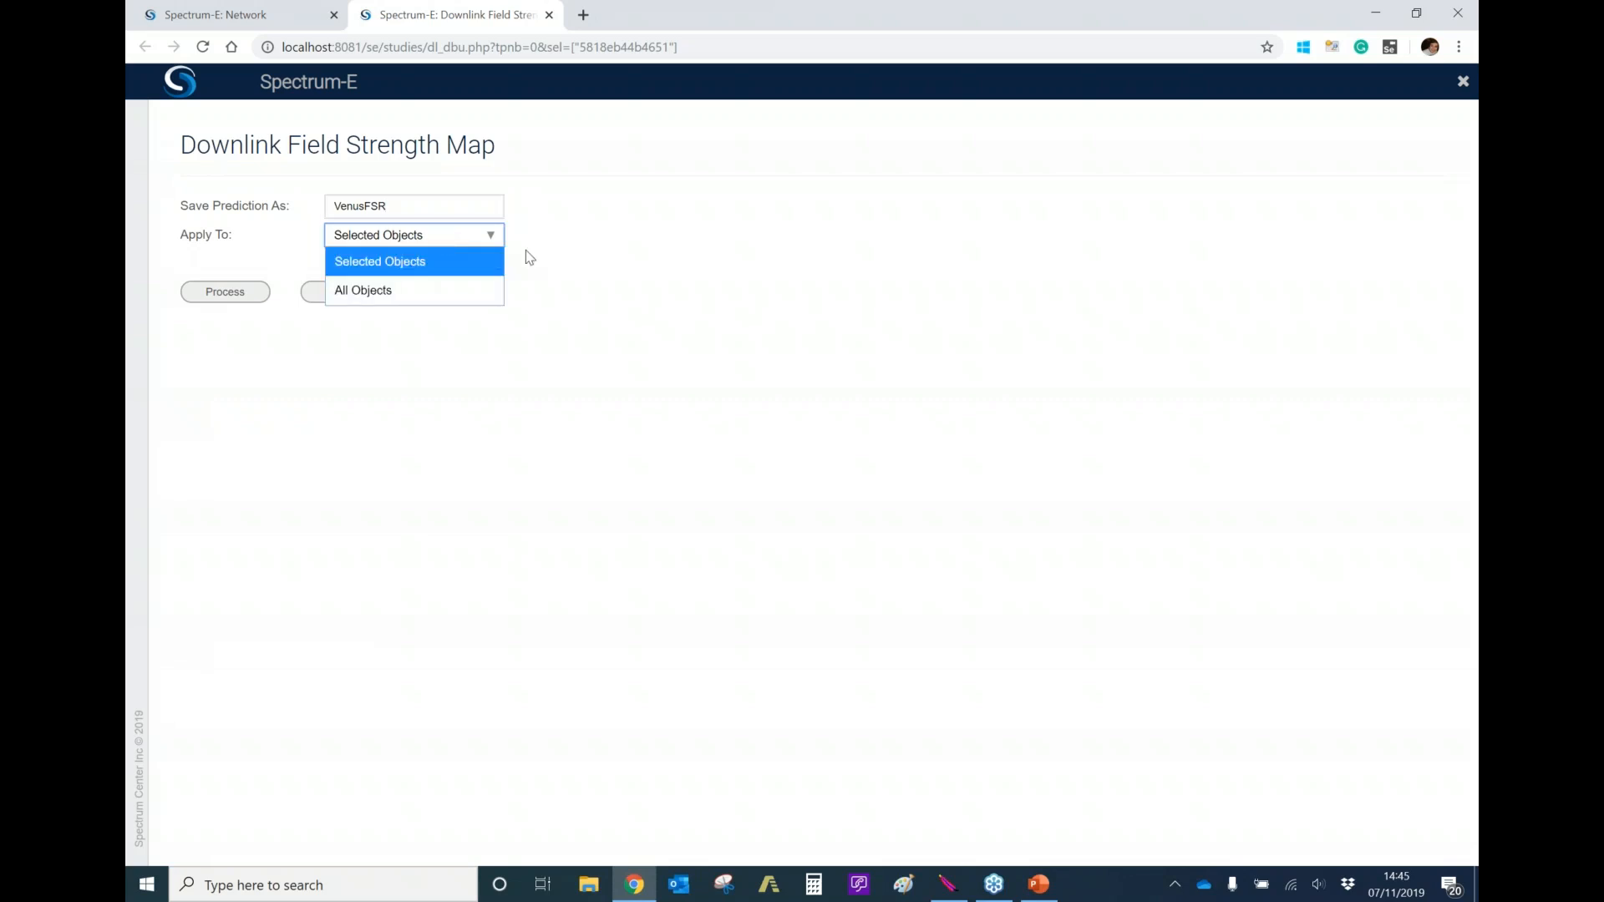
{"action": "left_click", "coordinate": [562, 245]}
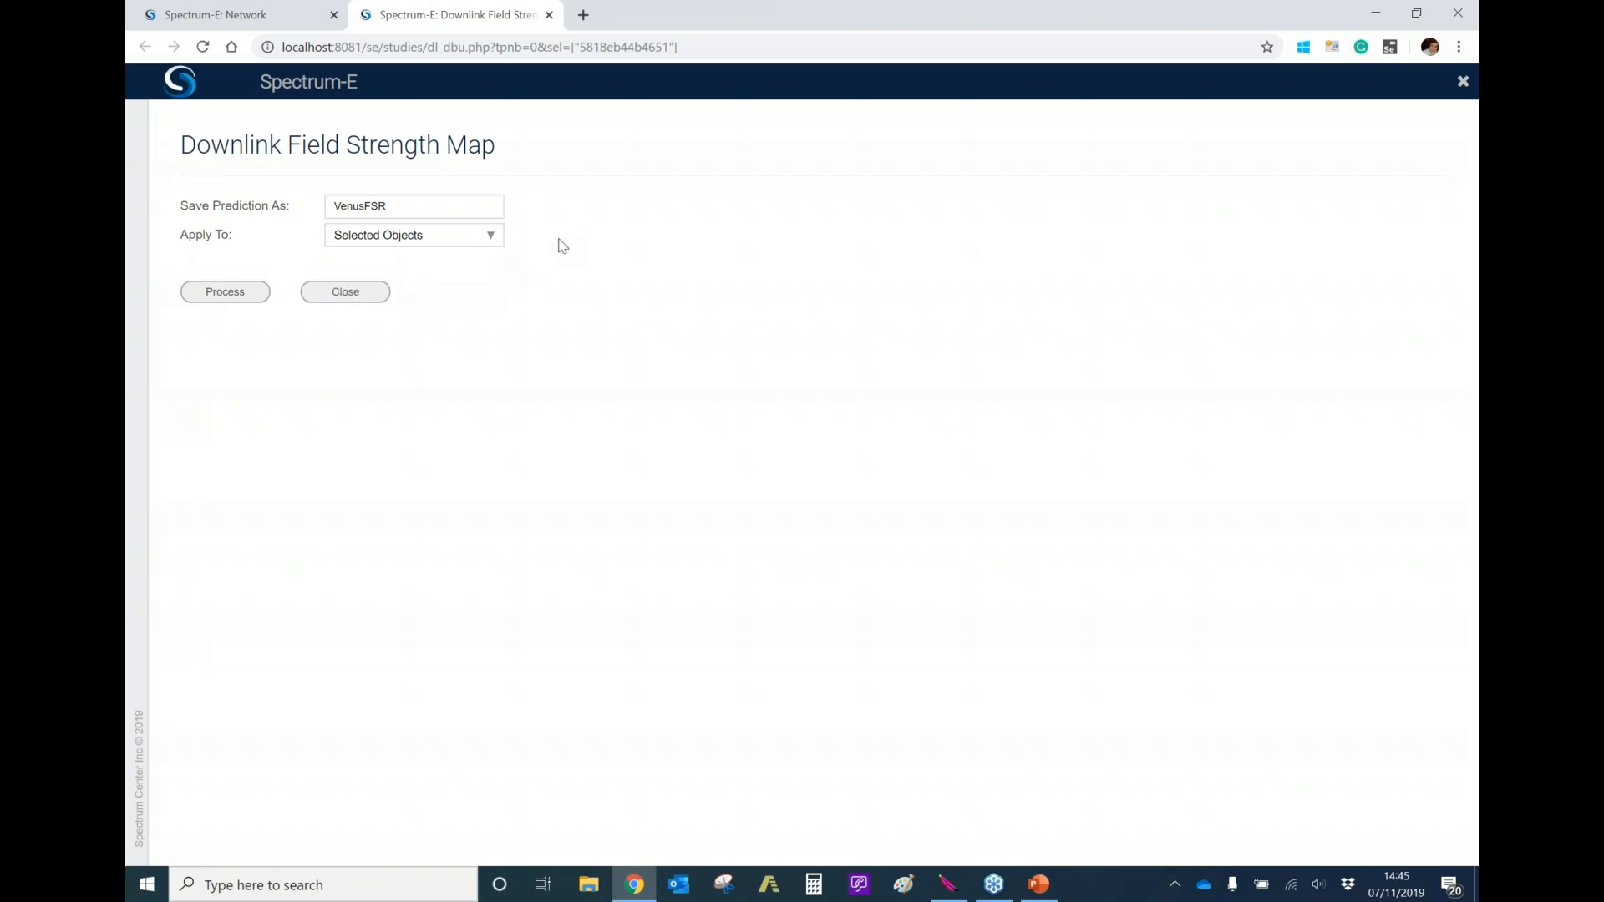
{"action": "left_click", "coordinate": [226, 292]}
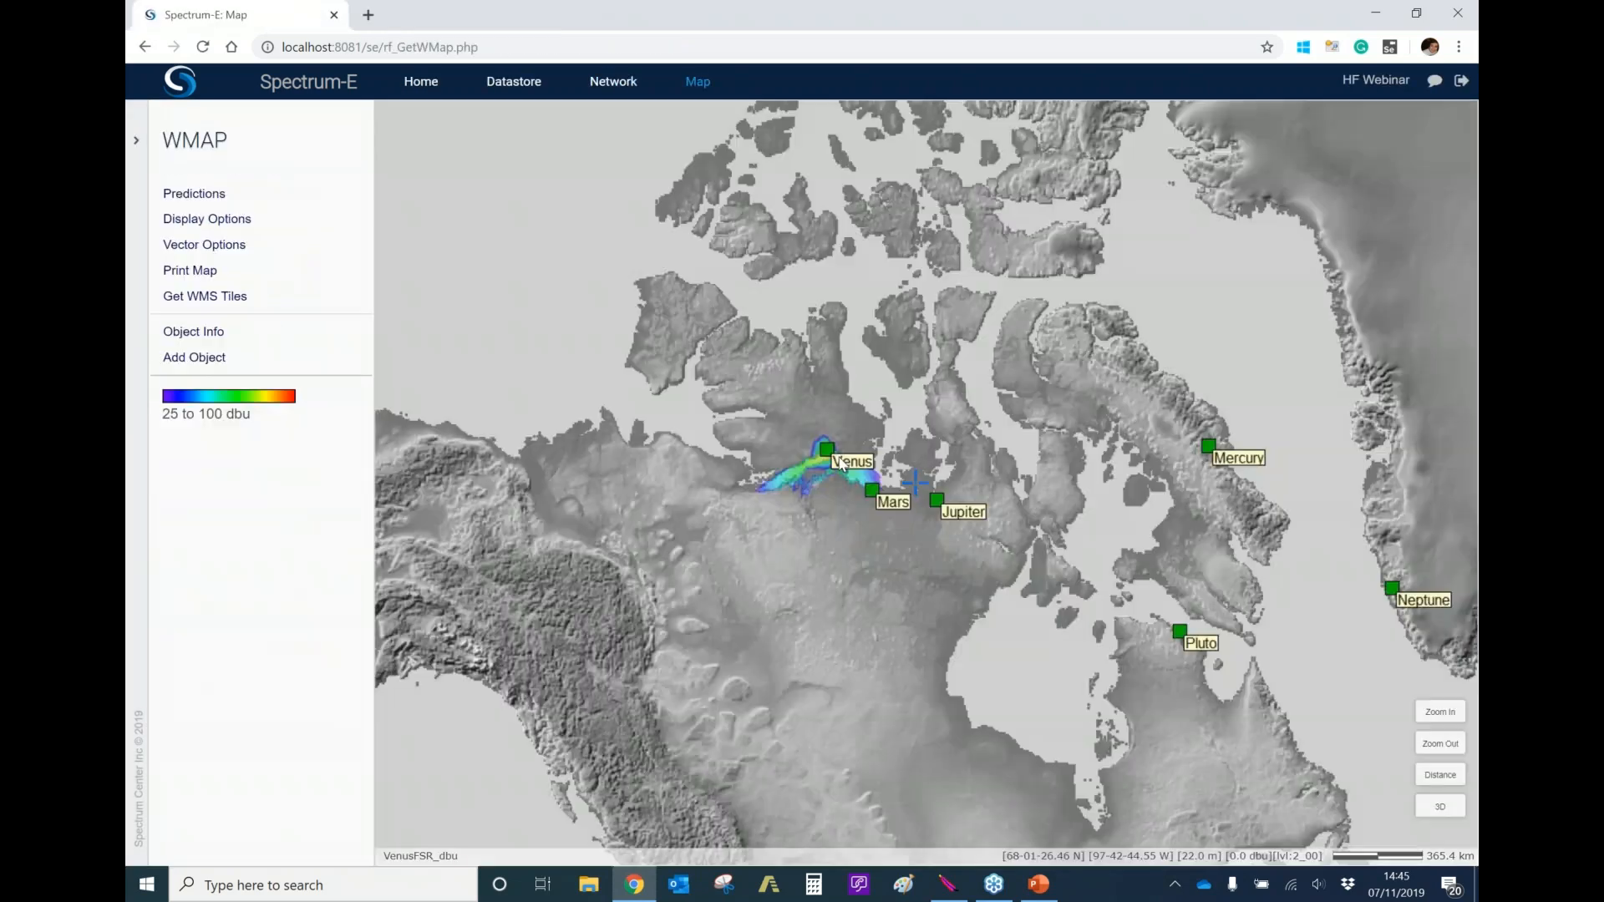
{"action": "scroll", "coordinate": [831, 475], "scroll_direction": "up", "scroll_amount": 2}
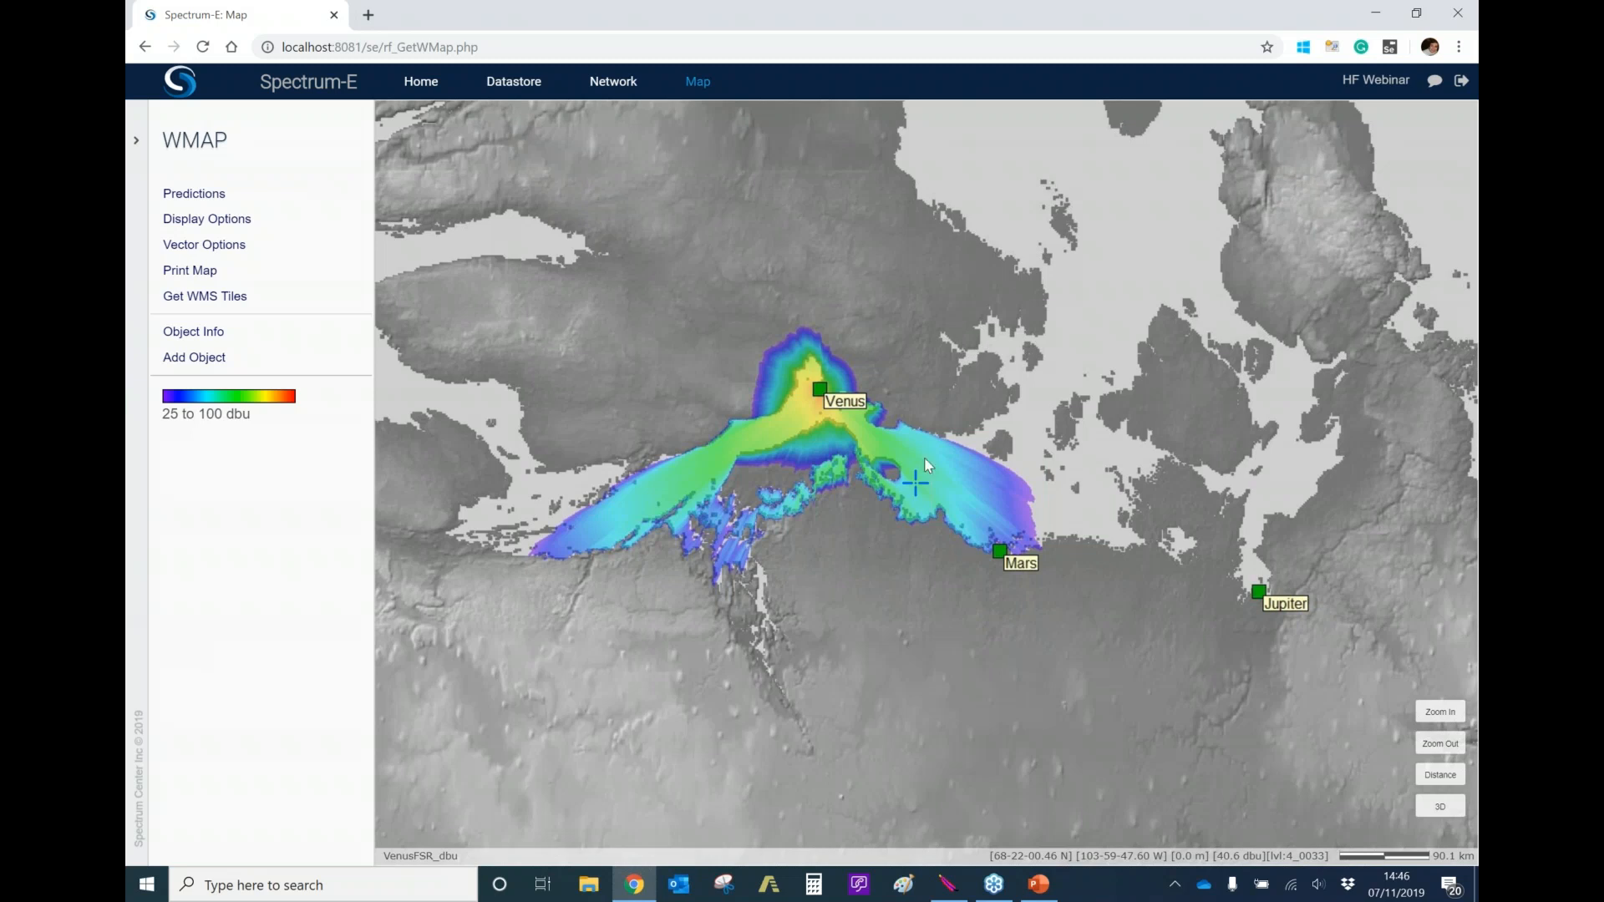
{"action": "left_click_drag", "start_coordinate": [974, 463], "coordinate": [744, 493]}
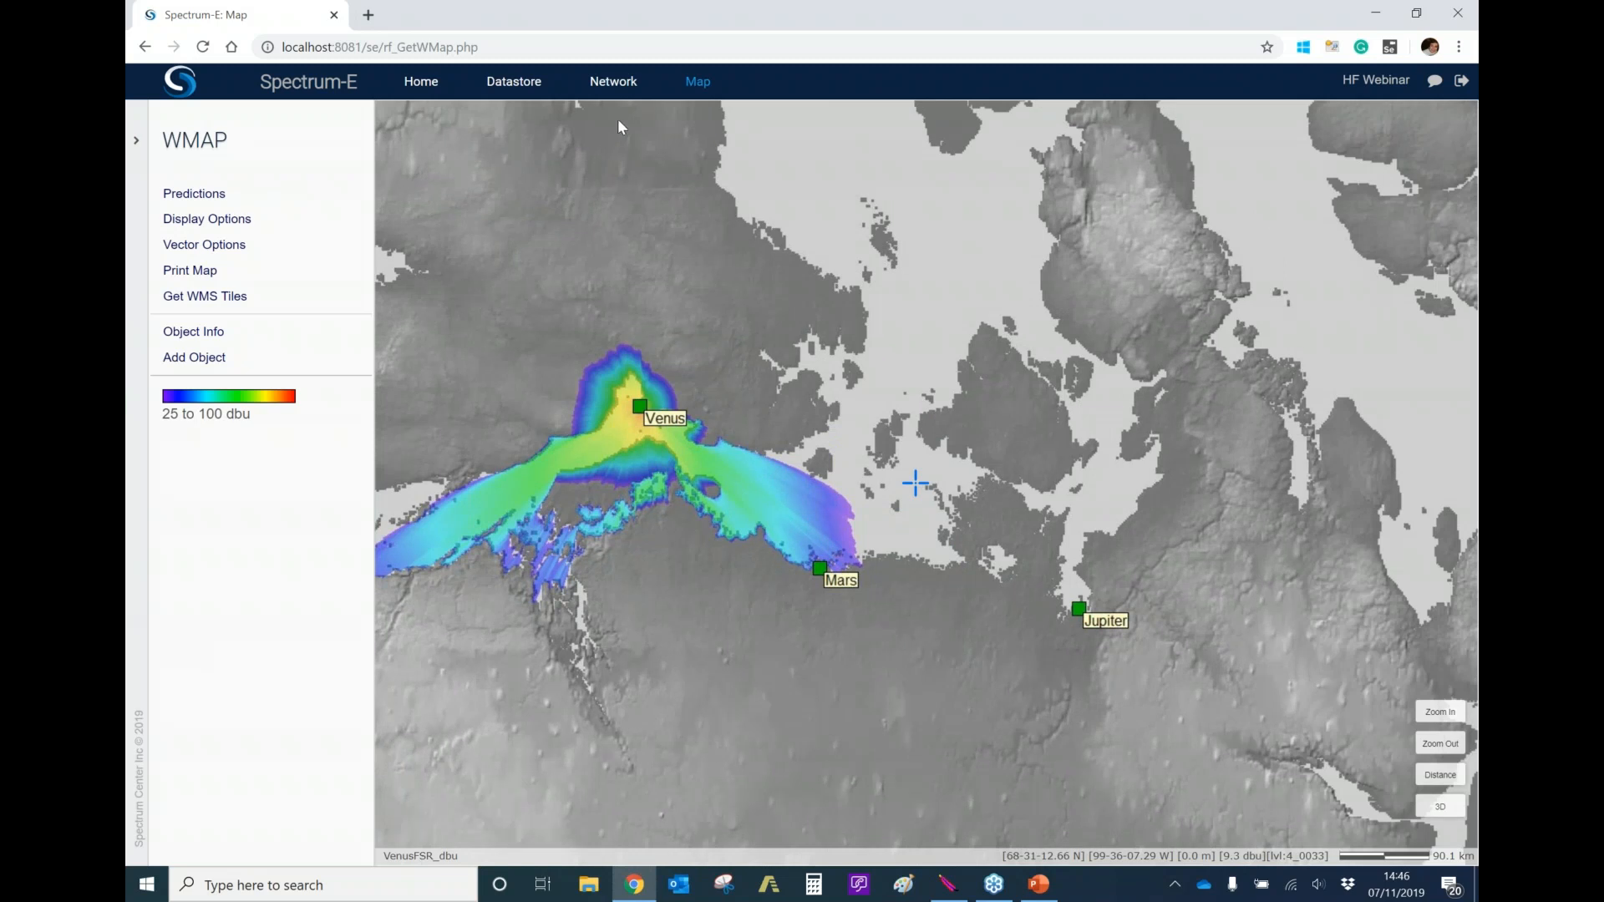
- Process a Groundwave Downlink FSR map for Venus, Mars and Jupiter, saved as AllStation
{"action": "left_click", "coordinate": [628, 89]}
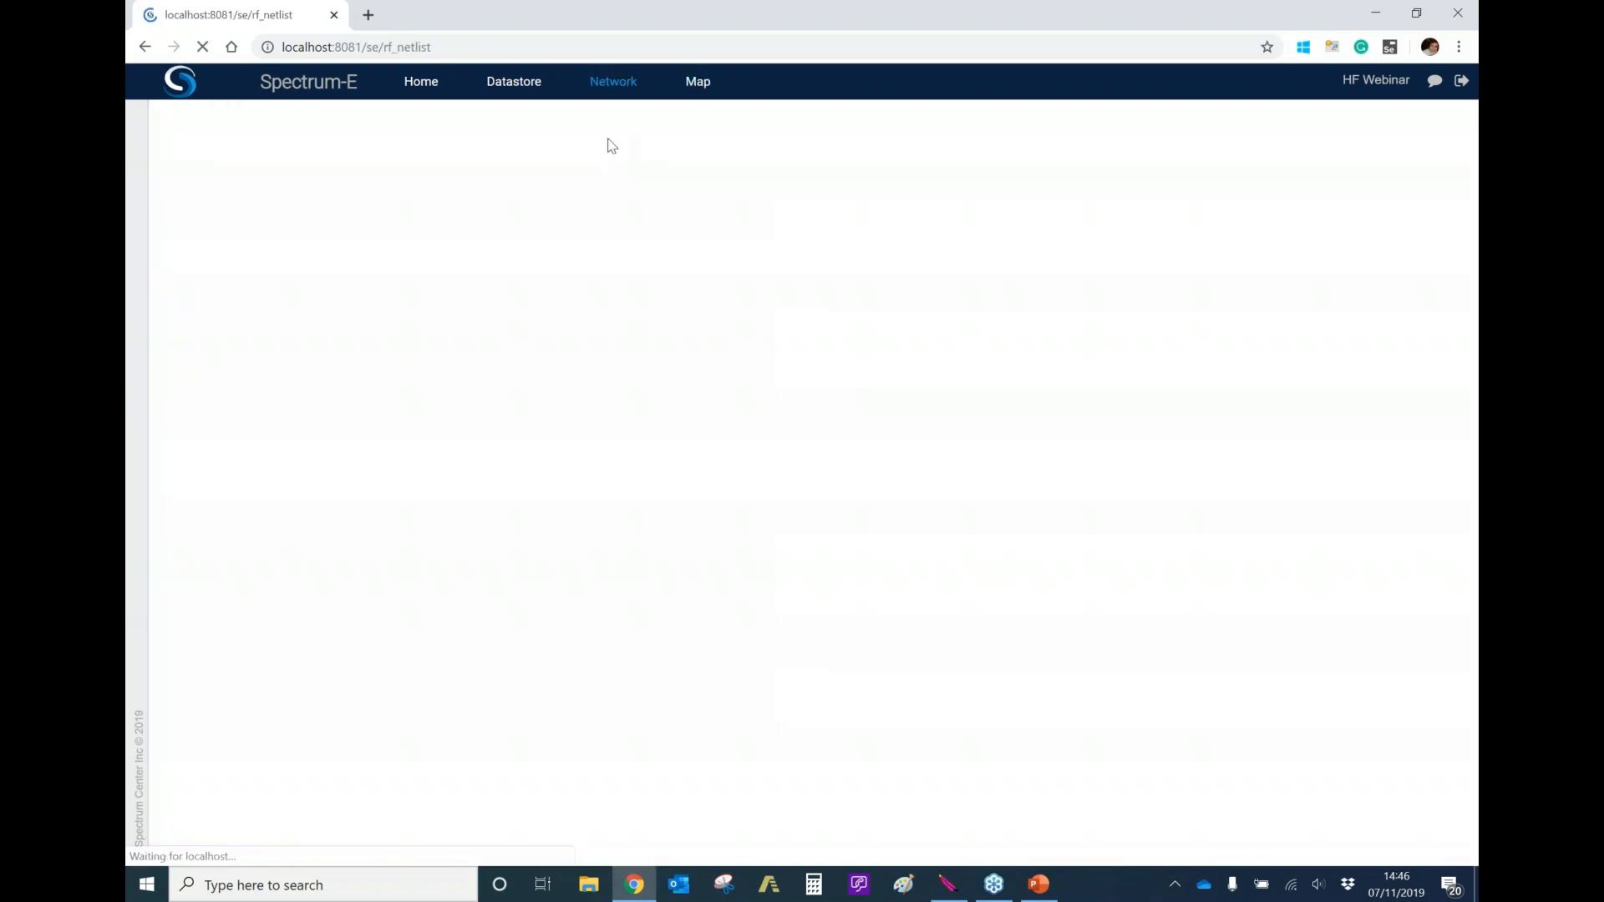
{"action": "left_click", "coordinate": [519, 263]}
{"action": "left_click", "coordinate": [504, 237]}
{"action": "left_click", "coordinate": [499, 218]}
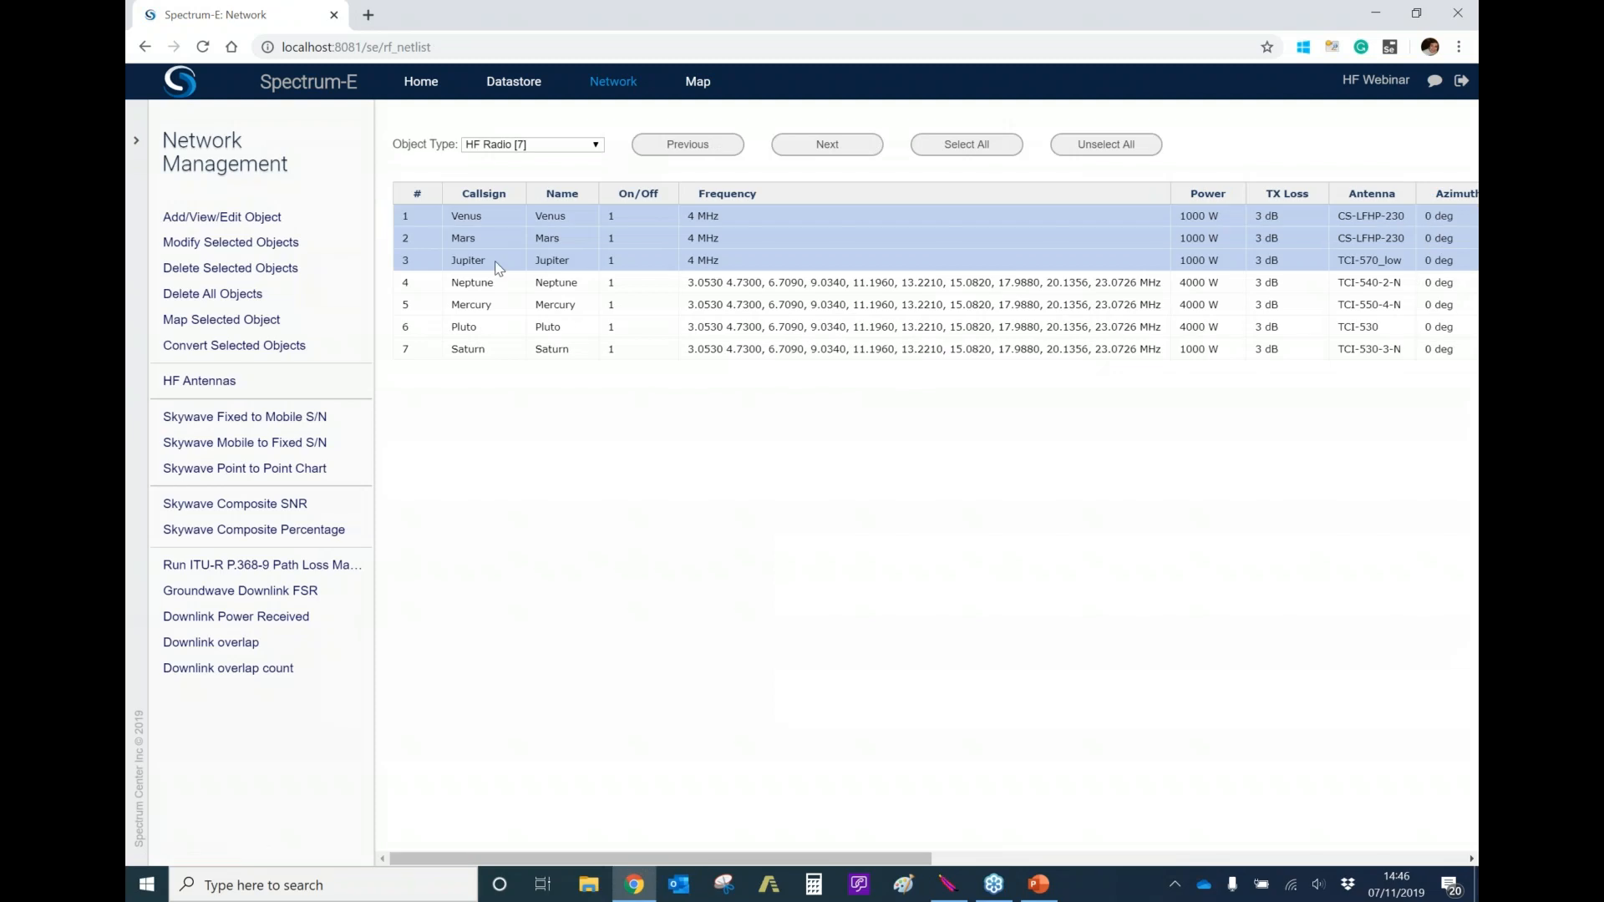
{"action": "left_click", "coordinate": [253, 599]}
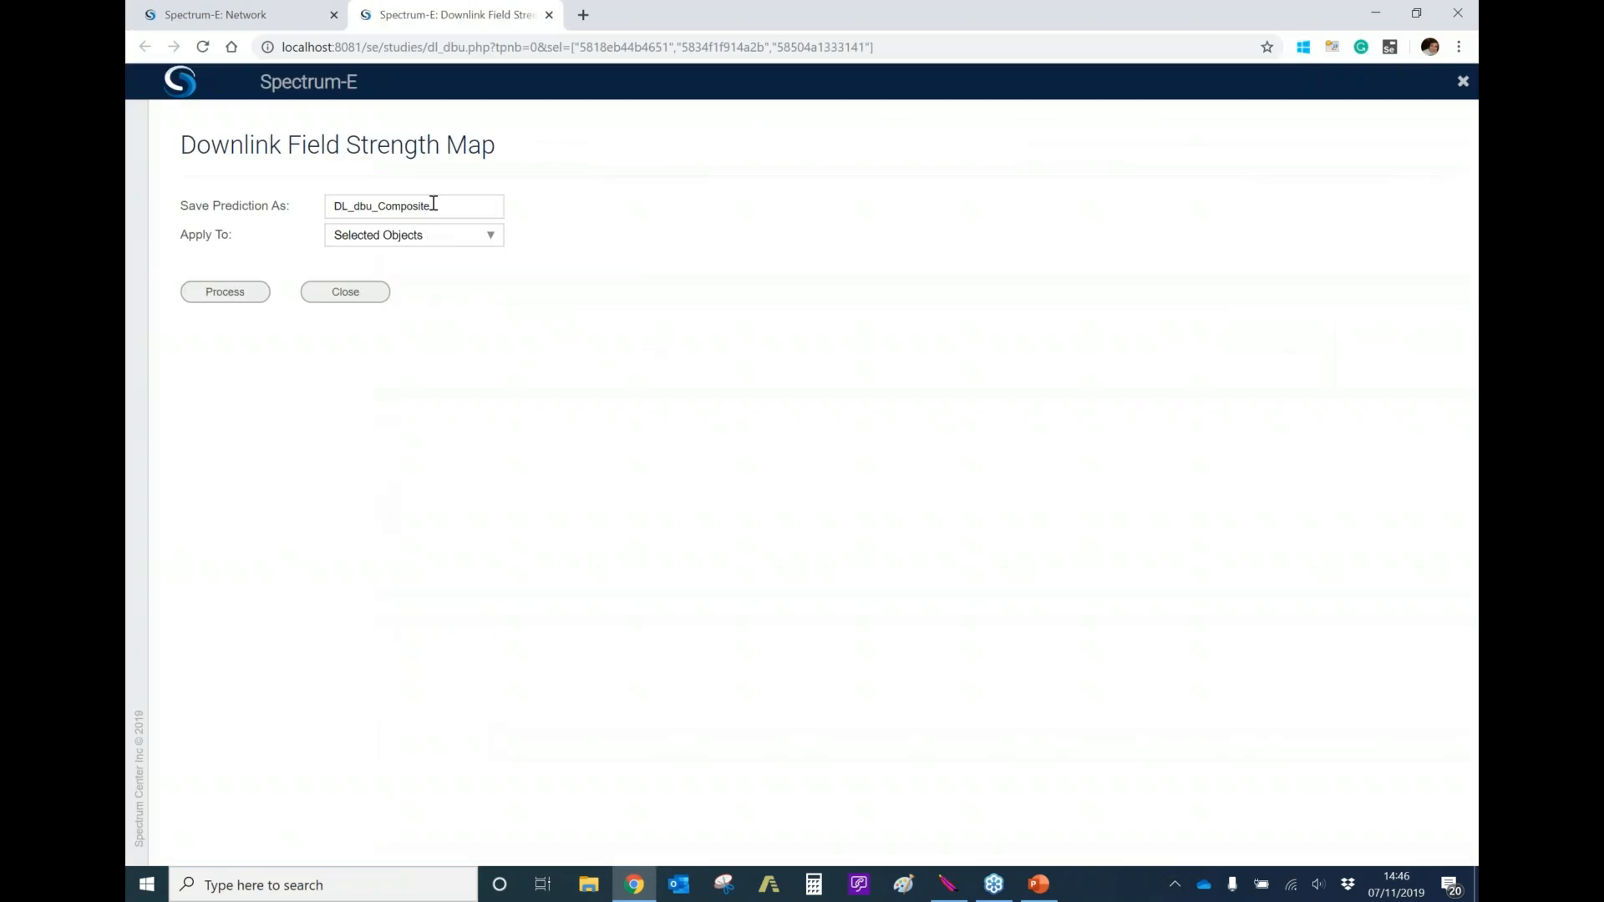
{"action": "left_click_drag", "start_coordinate": [434, 204], "coordinate": [266, 201]}
{"action": "type", "text": "AllStation"}
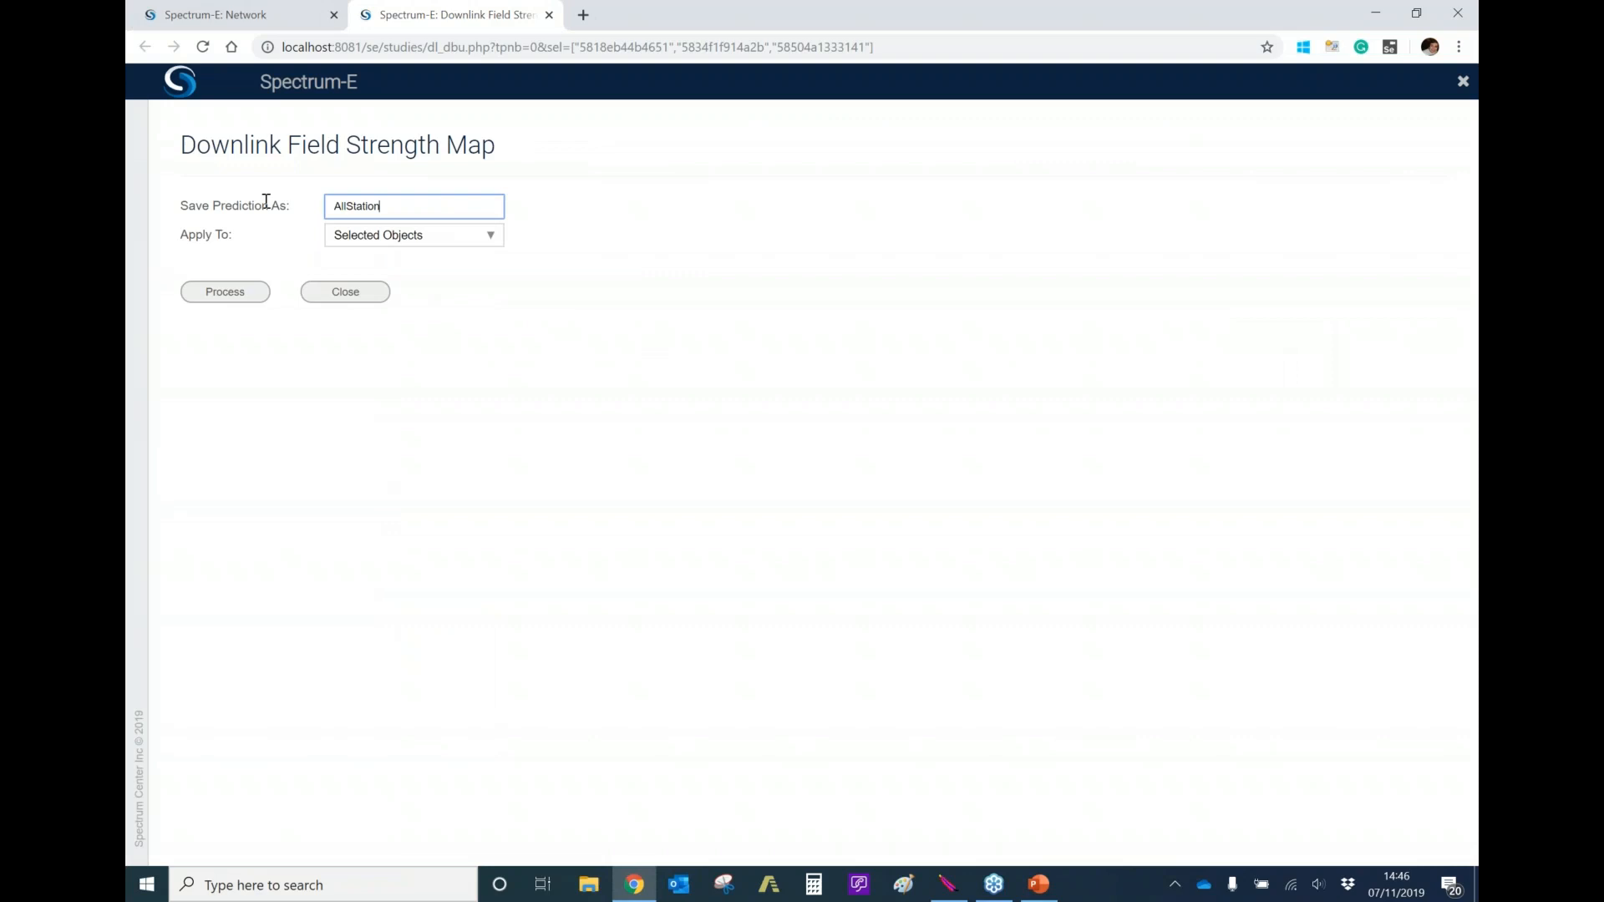
{"action": "left_click", "coordinate": [236, 293]}
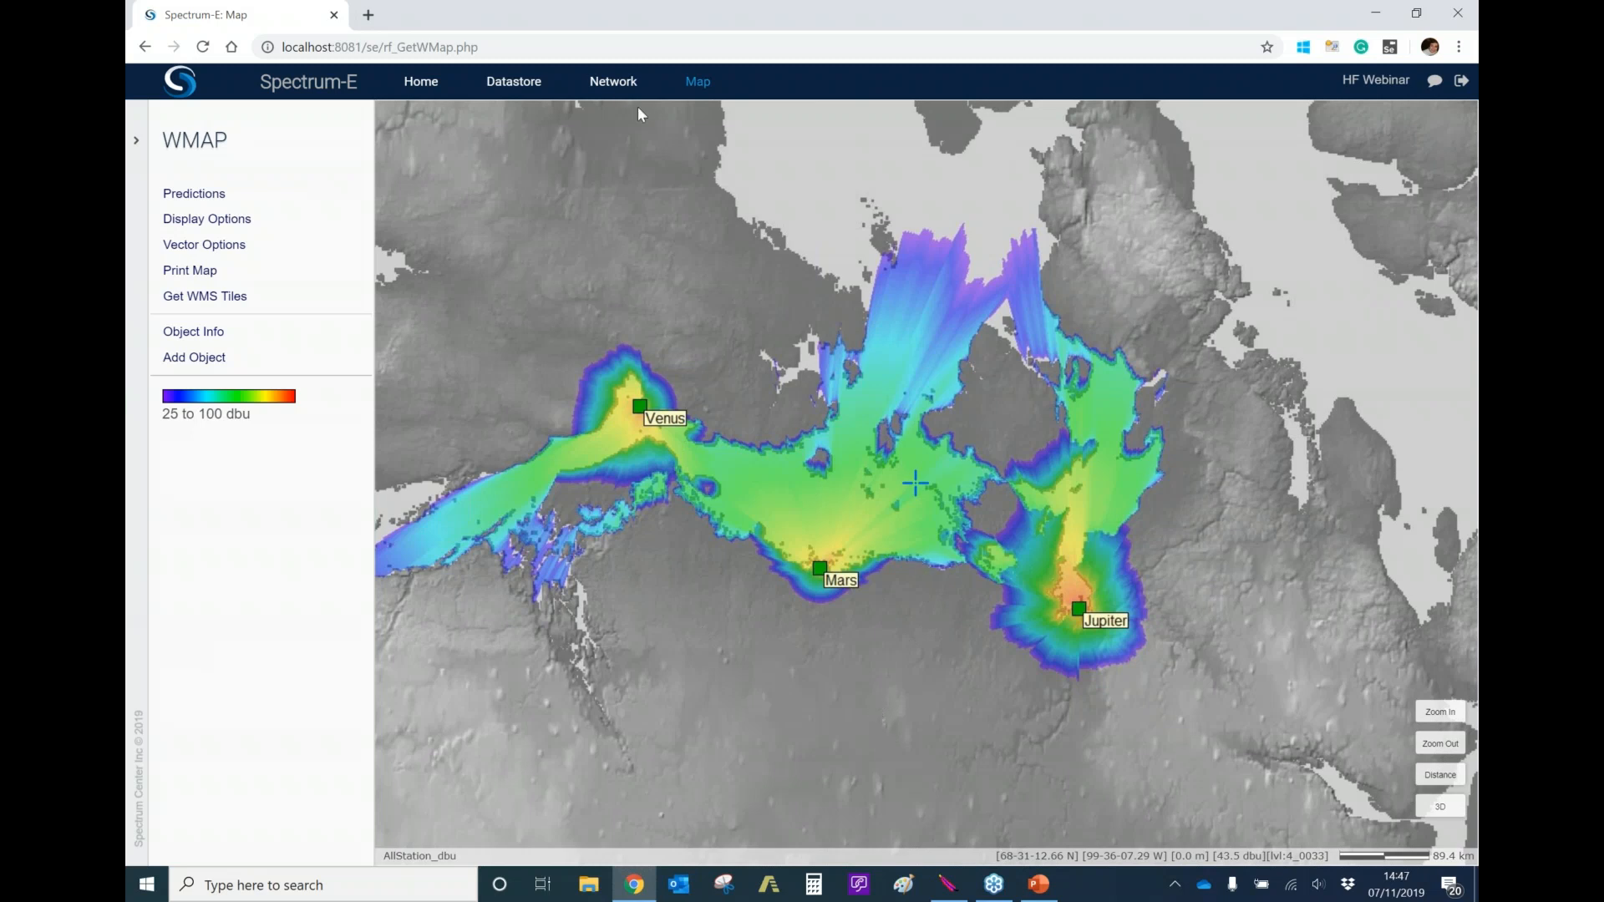
- Select Venus, Mars and Jupiter in the network and start a Downlink overlap study
{"action": "left_click", "coordinate": [618, 82]}
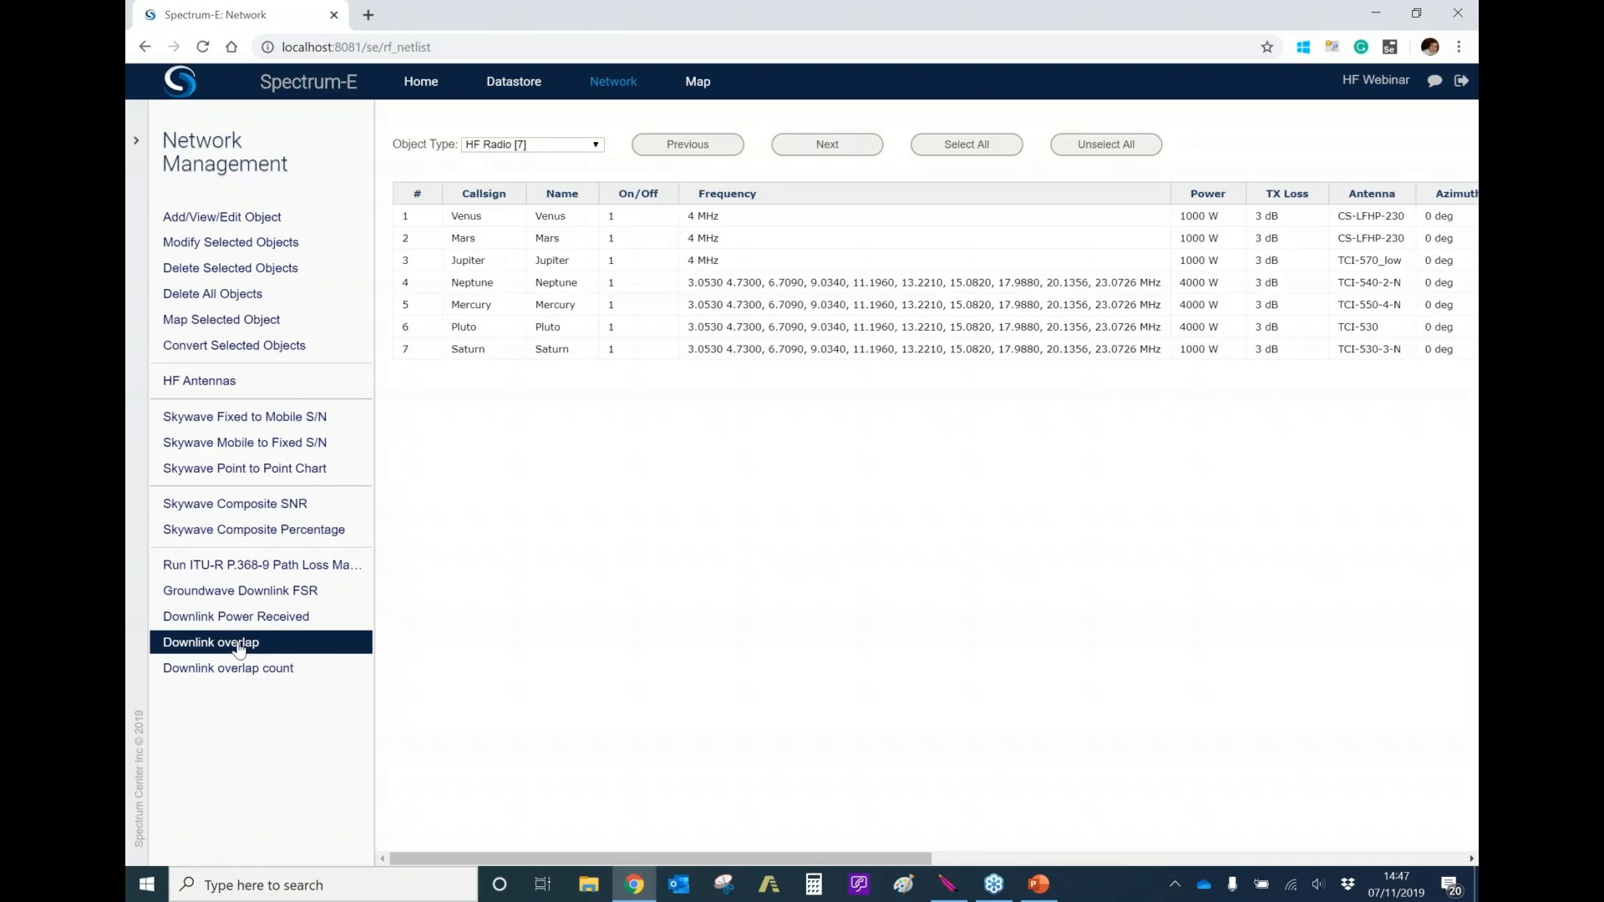
{"action": "left_click", "coordinate": [480, 255]}
{"action": "left_click", "coordinate": [482, 234]}
{"action": "left_click", "coordinate": [483, 223]}
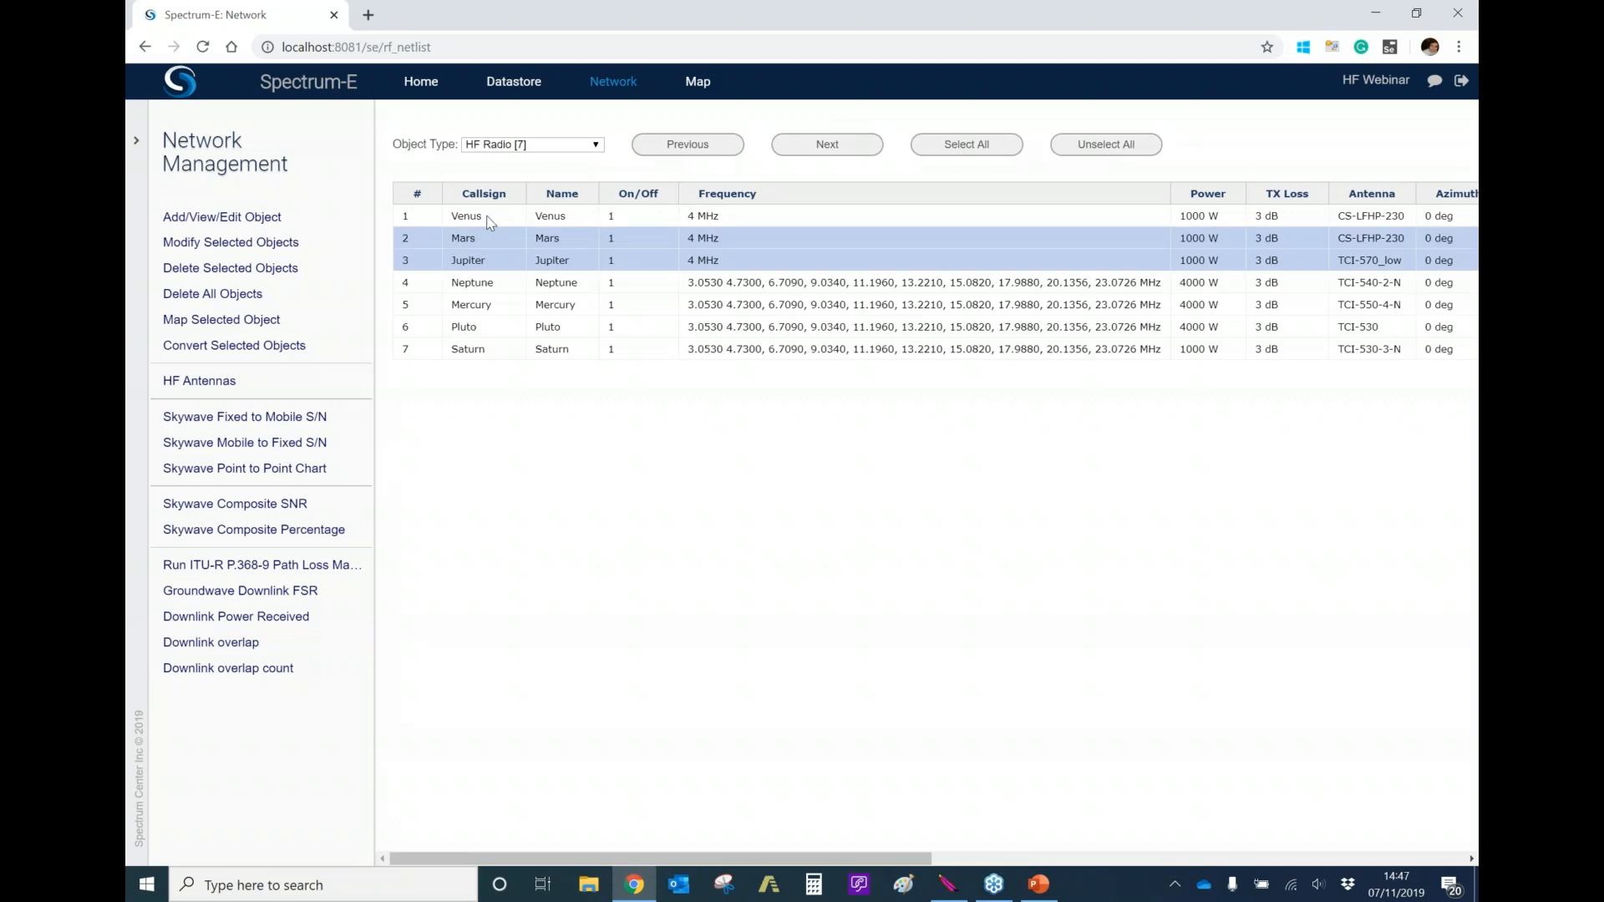
{"action": "left_click", "coordinate": [231, 650]}
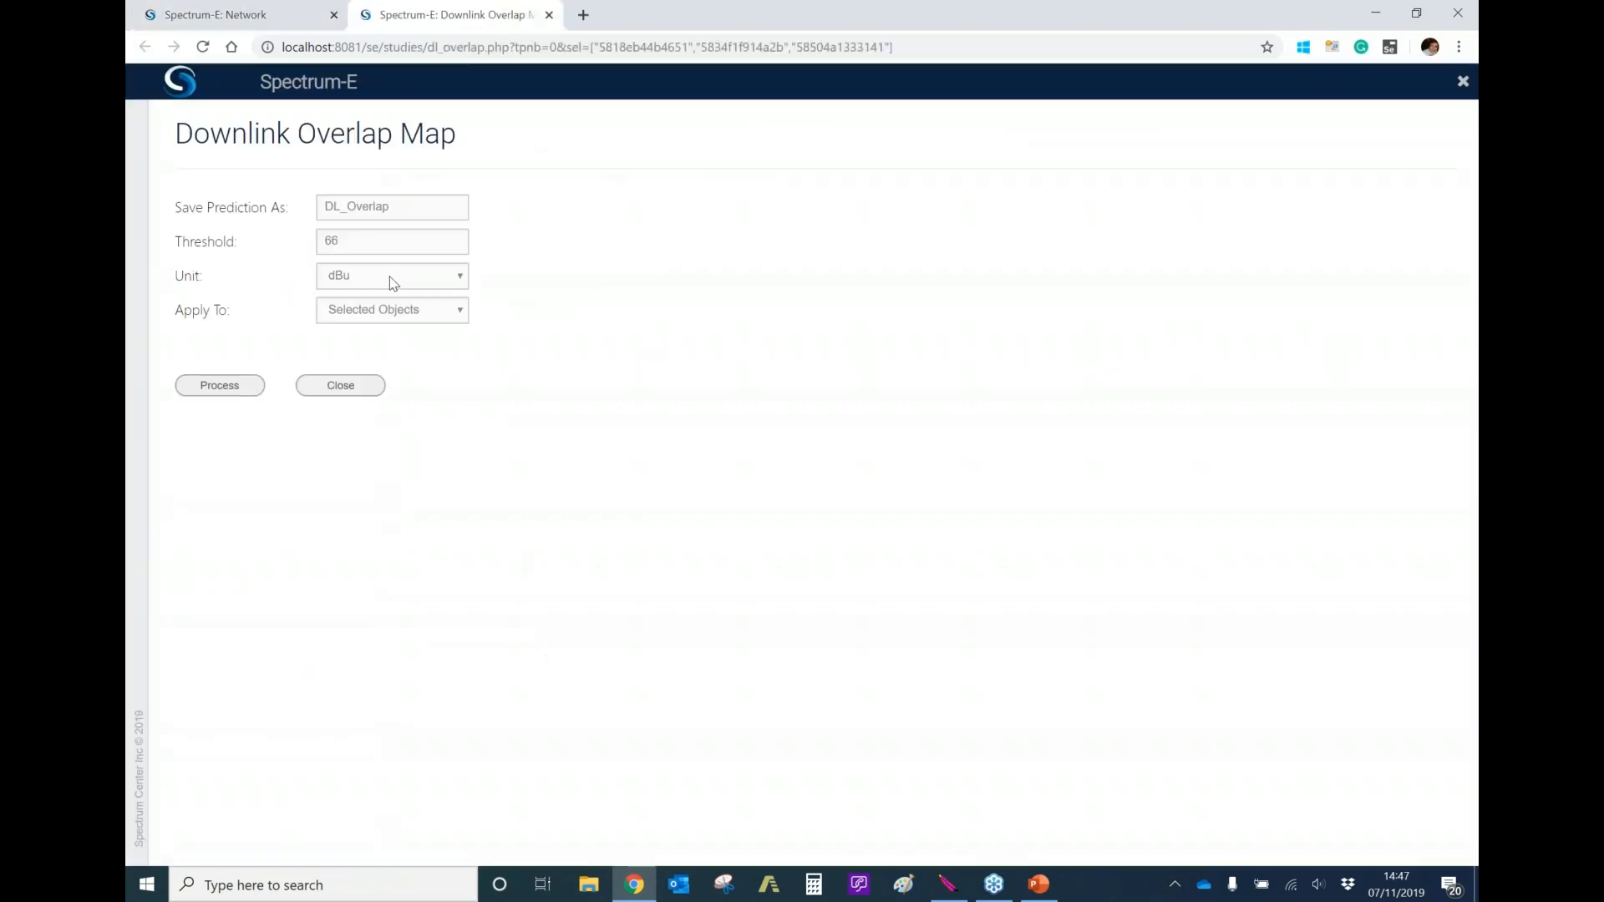
- Process the overlap prediction as OverlapAll with a threshold of 40 dBu and view it around Mars on the map
{"action": "double_click", "coordinate": [346, 242]}
{"action": "type", "text": "40"}
{"action": "double_click", "coordinate": [392, 208]}
{"action": "type", "text": "OverlapAll"}
{"action": "left_click", "coordinate": [240, 386]}
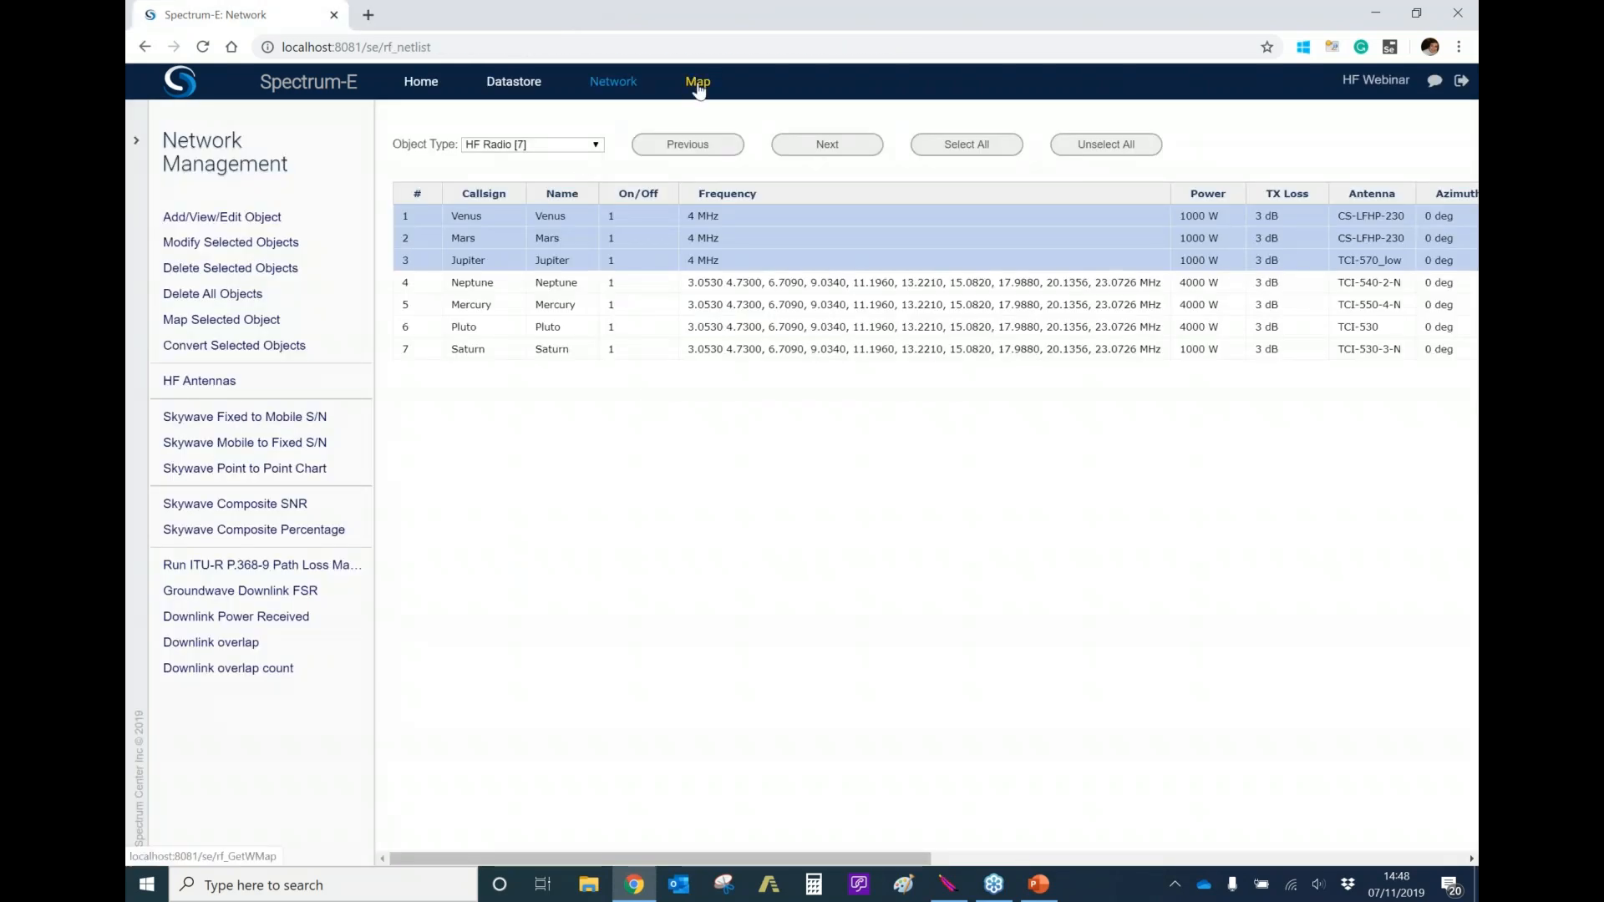
{"action": "left_click", "coordinate": [699, 85]}
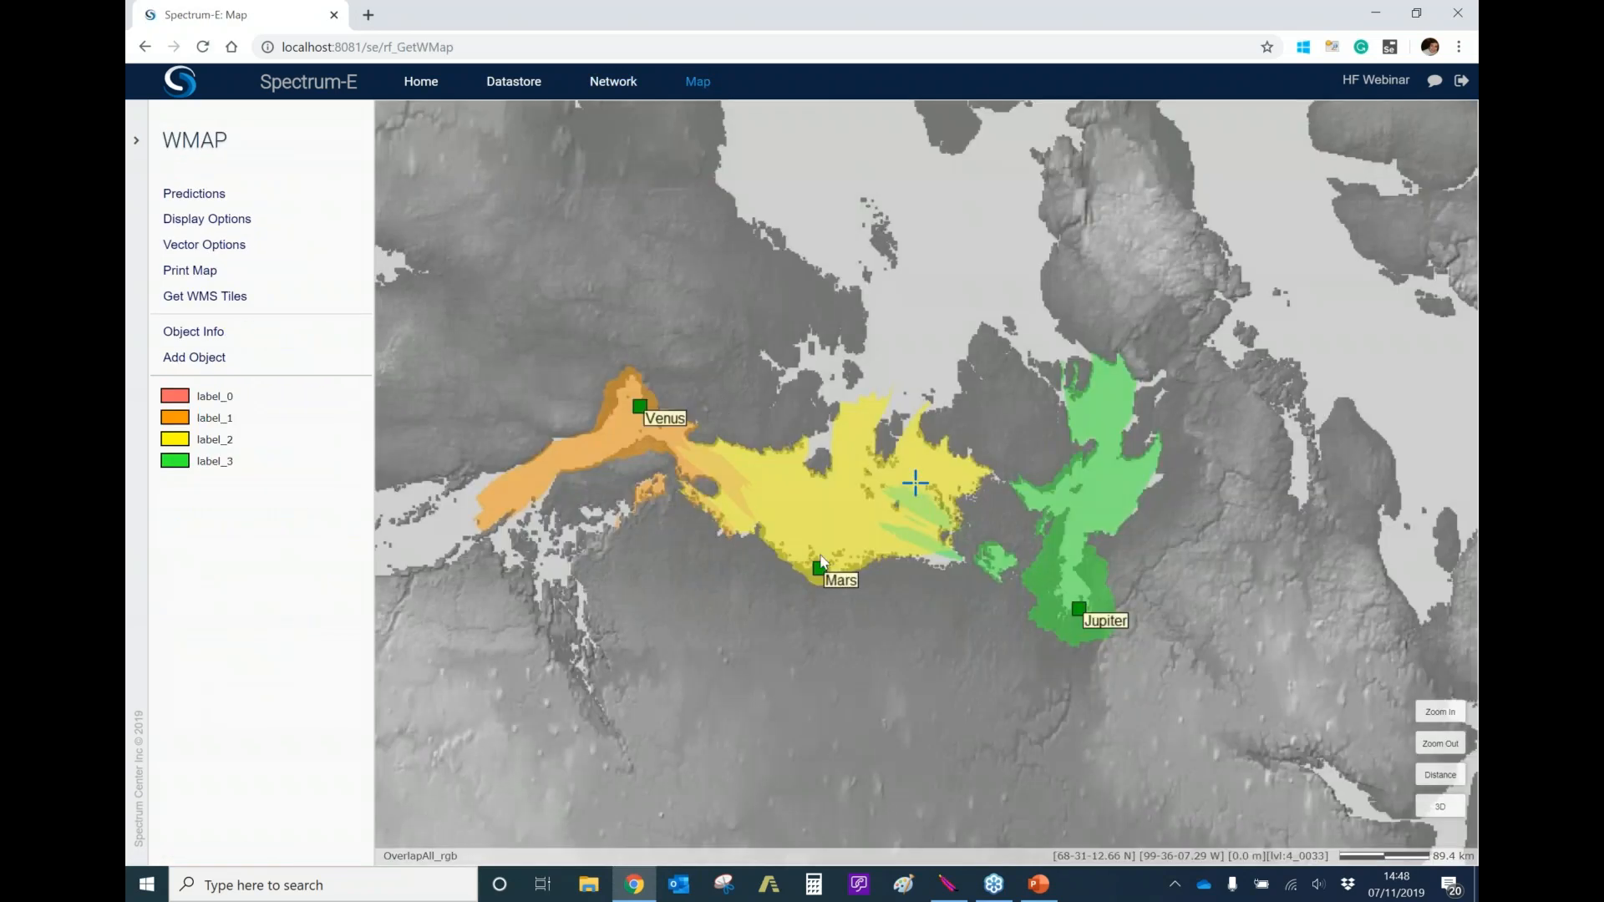
{"action": "scroll", "coordinate": [821, 556], "scroll_direction": "up", "scroll_amount": 1}
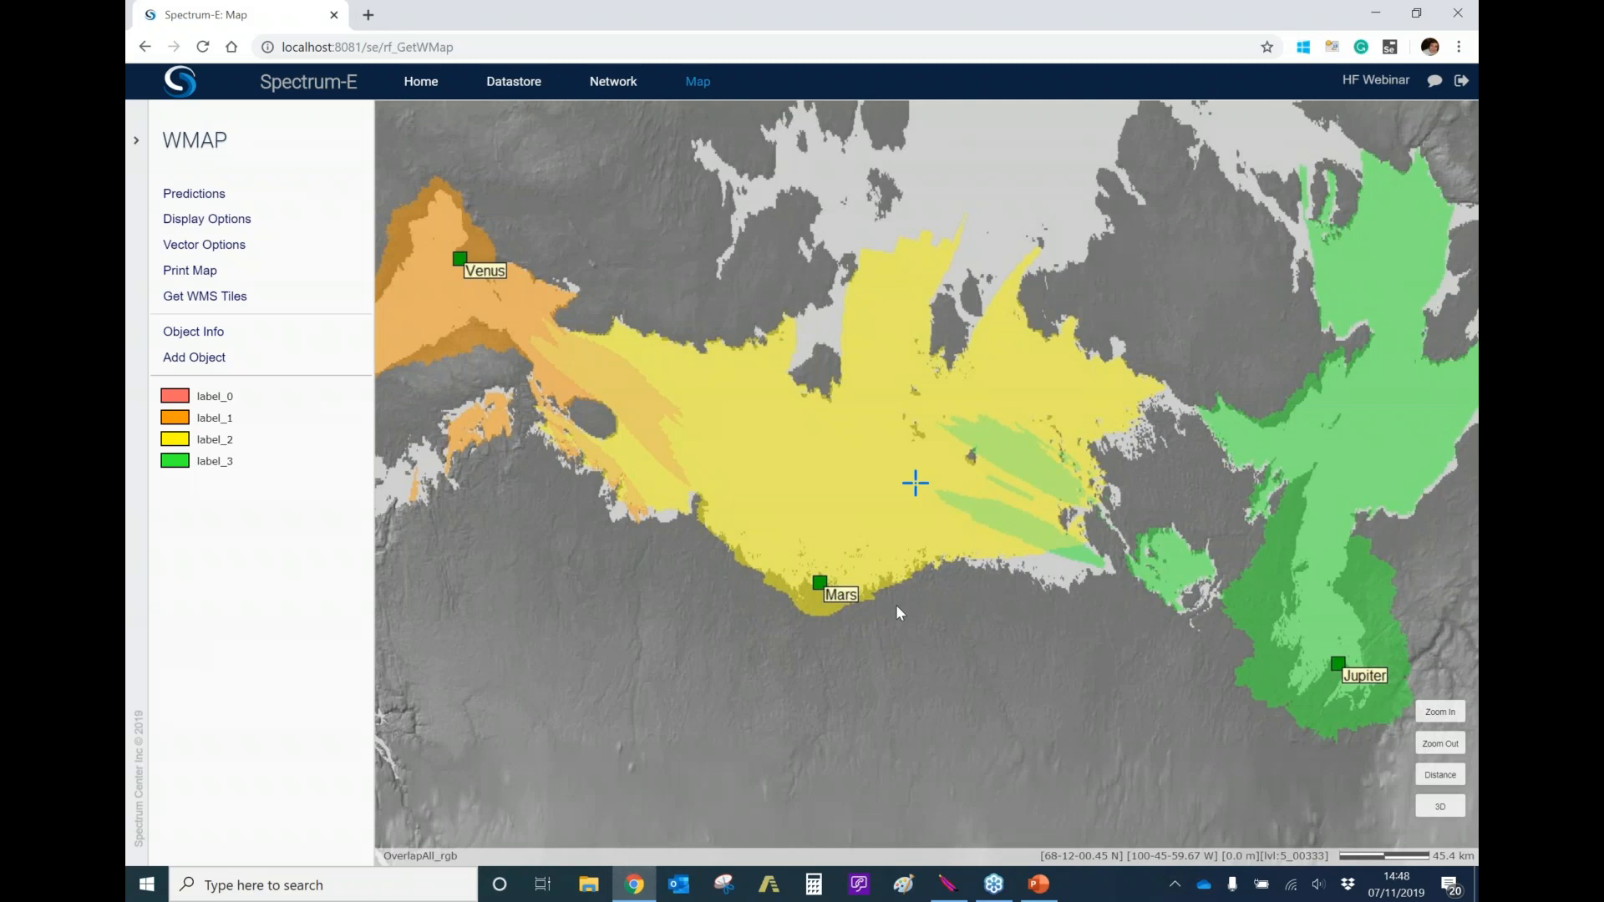
- Start a Downlink overlap count study for Venus, Mars and Jupiter with a threshold of 25 dBu
{"action": "left_click", "coordinate": [620, 84]}
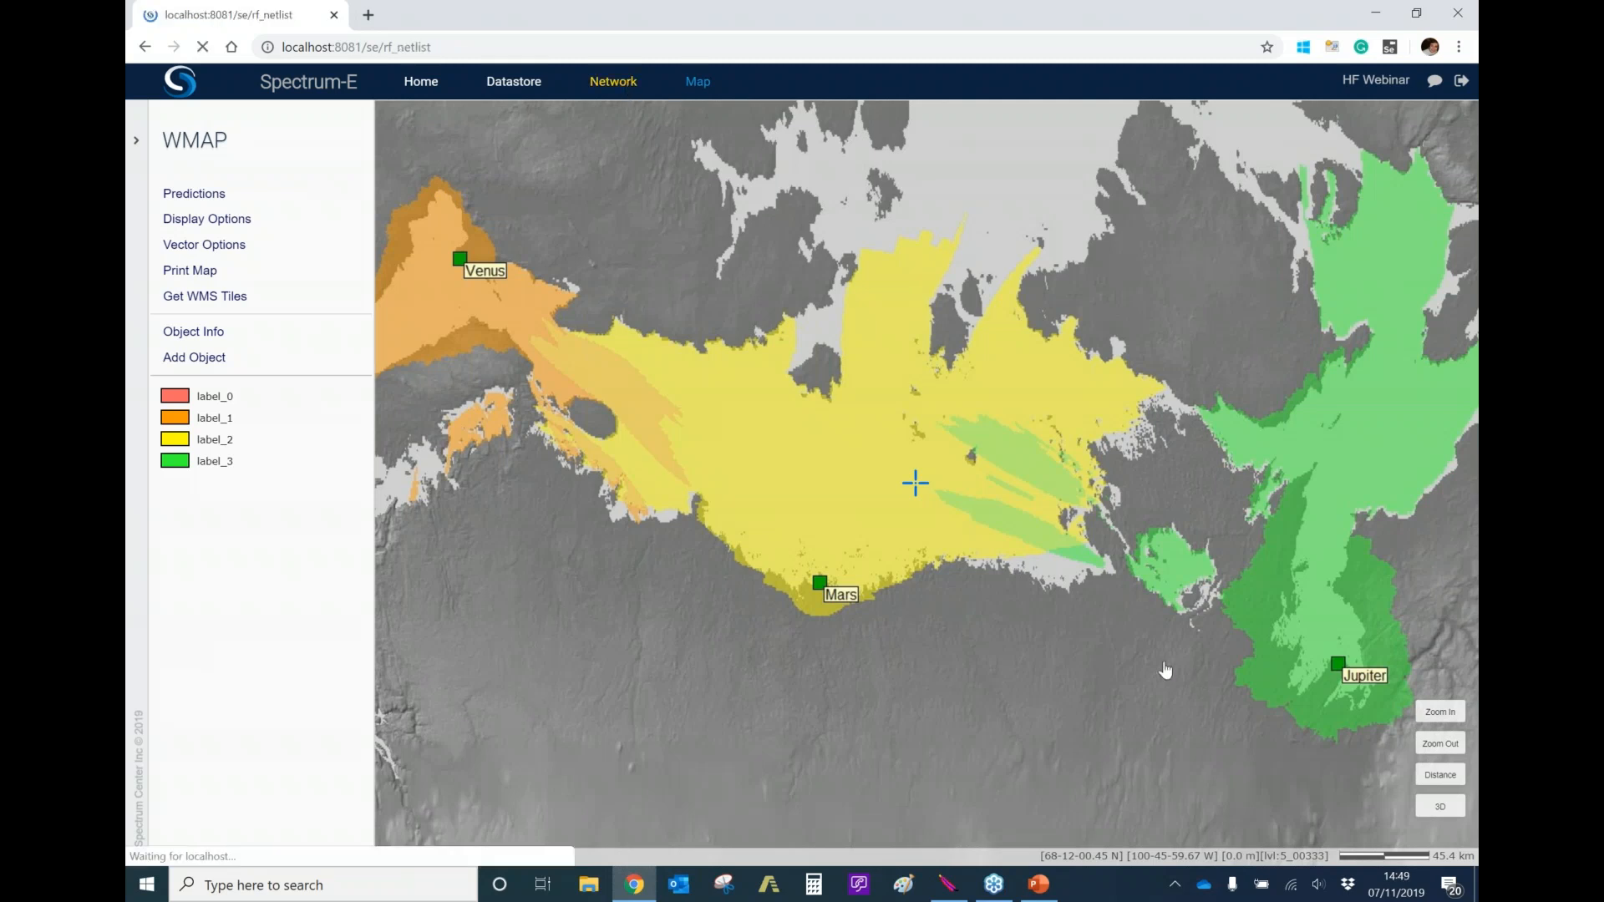
{"action": "left_click_drag", "start_coordinate": [558, 260], "coordinate": [562, 214]}
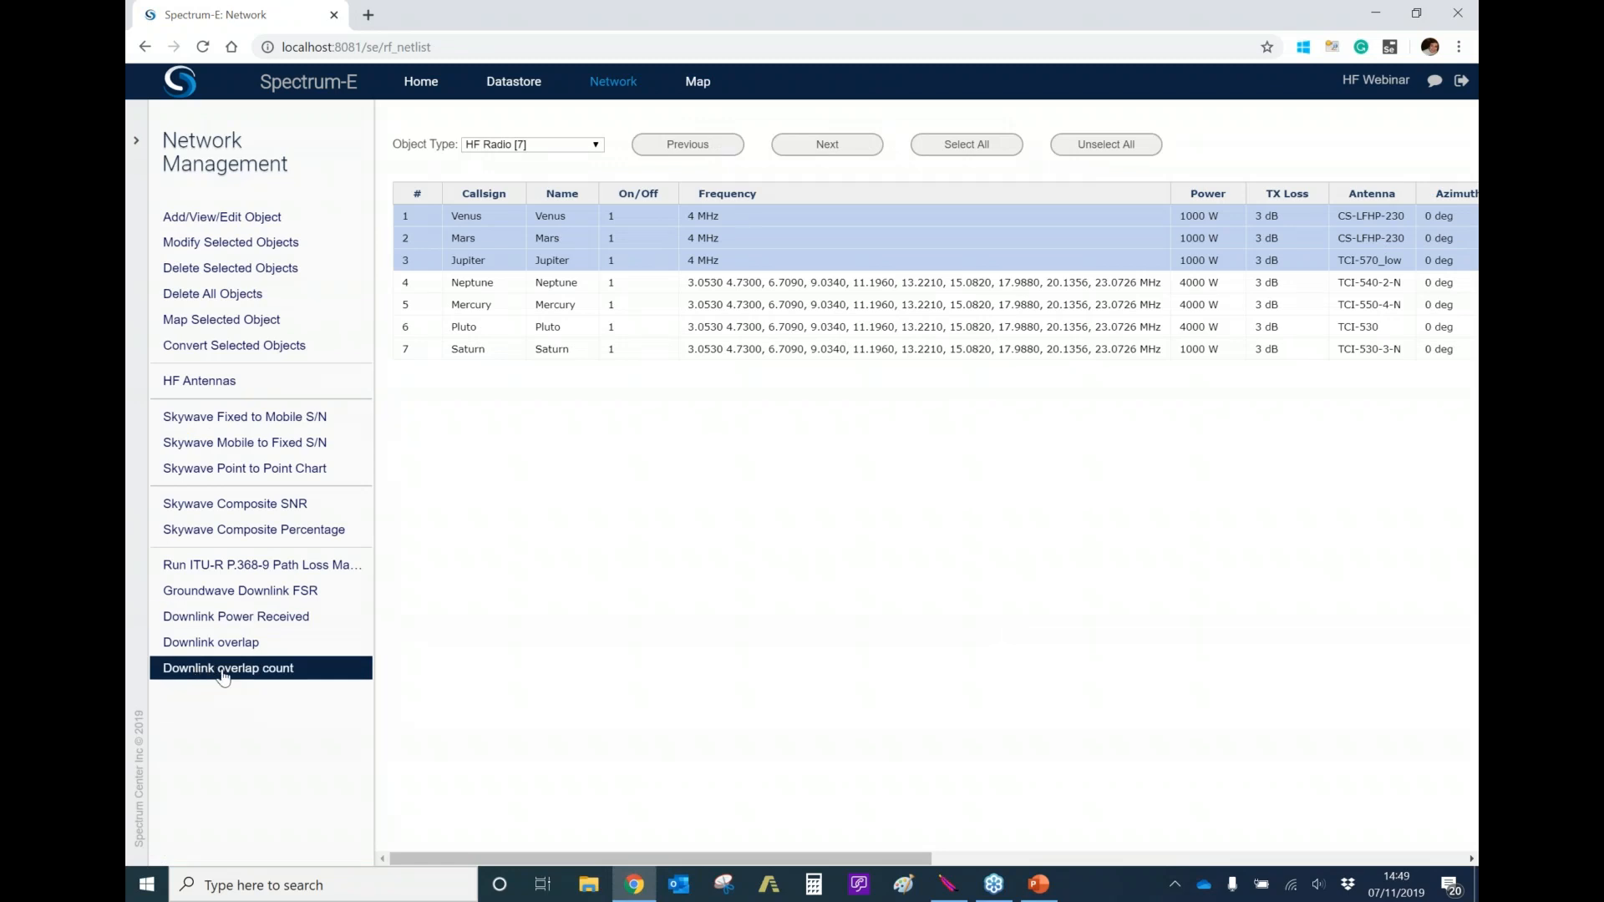
{"action": "left_click", "coordinate": [292, 675]}
{"action": "left_click", "coordinate": [342, 234]}
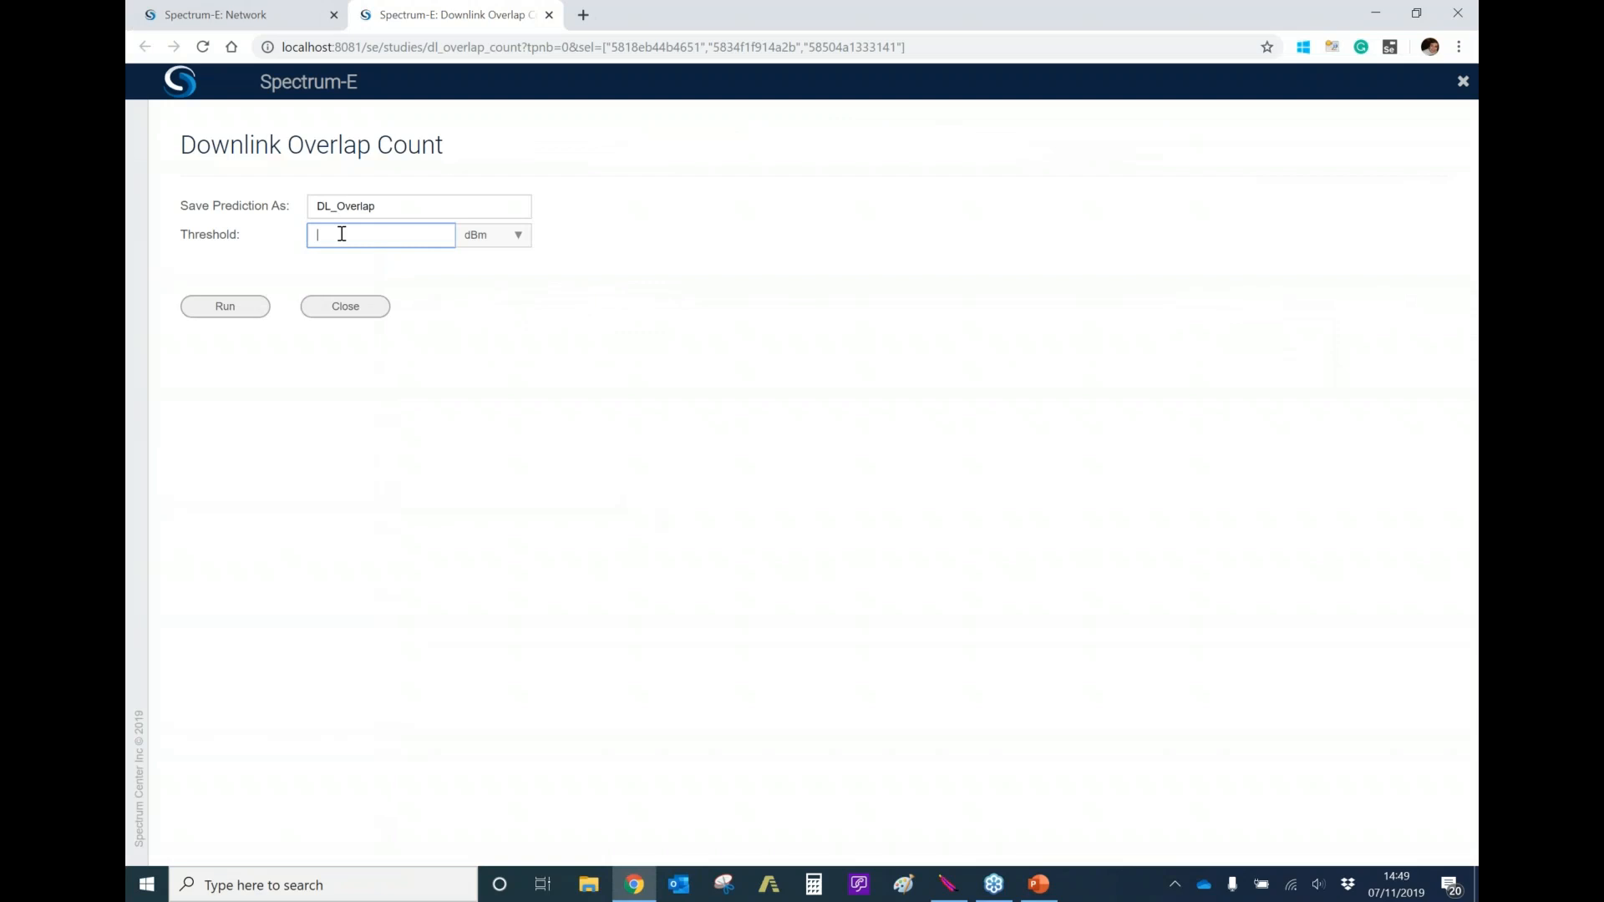
{"action": "type", "text": "30"}
{"action": "key", "text": "BackSpace"}
{"action": "type", "text": "25"}
{"action": "left_click", "coordinate": [493, 236]}
{"action": "left_click", "coordinate": [512, 290]}
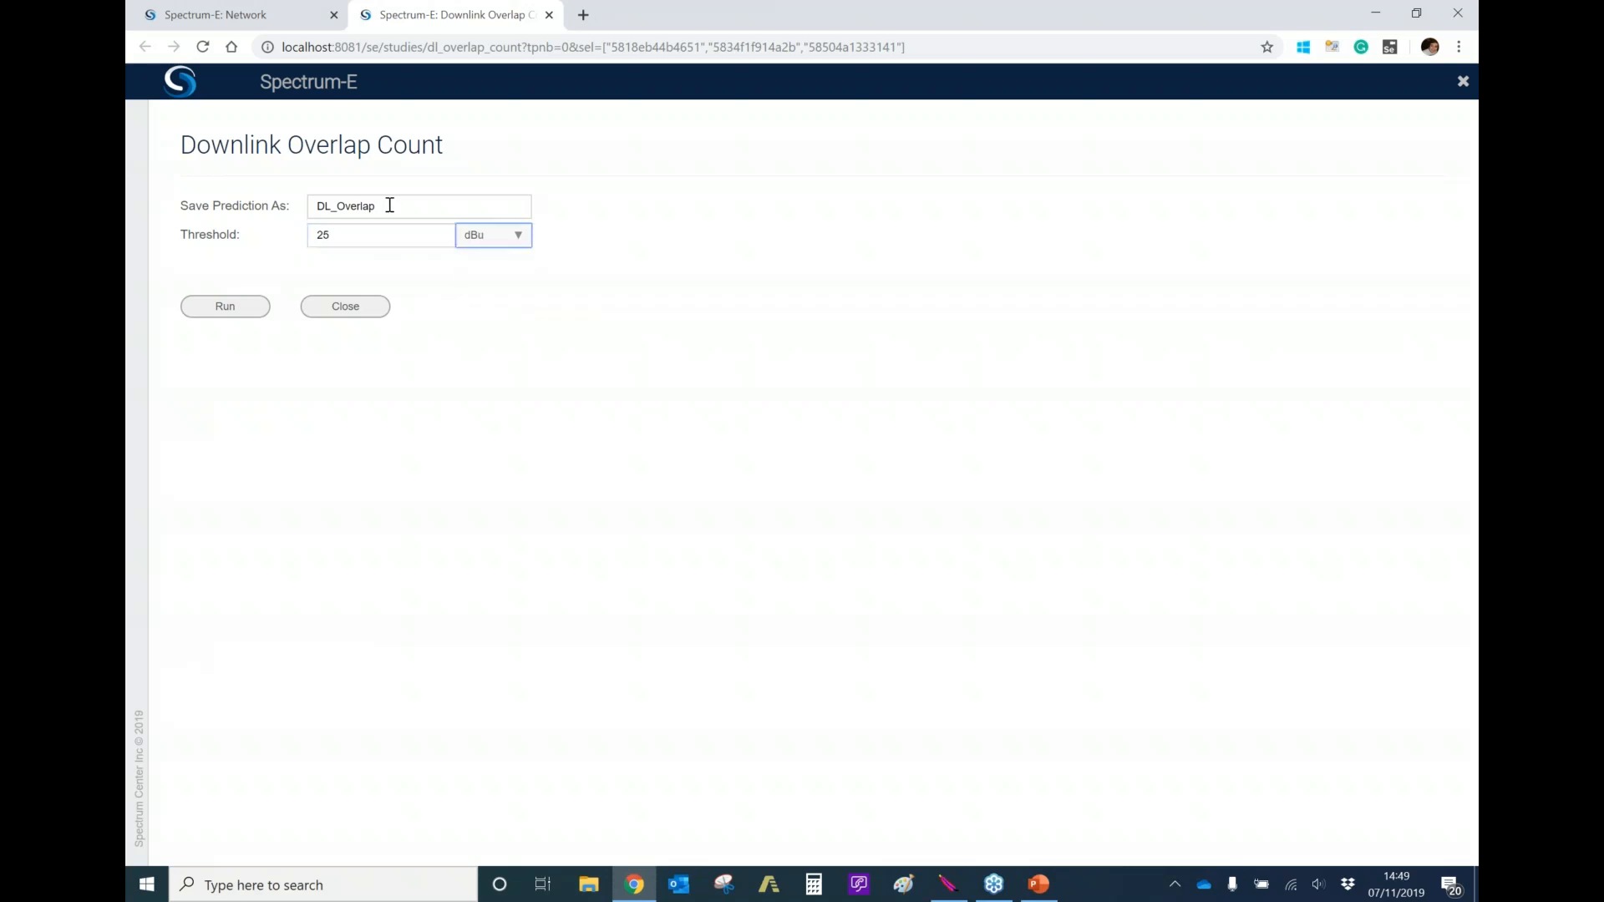
- Save the overlap count prediction as OverlapcountAll, run it and view the overlapping sites on the map
{"action": "left_click_drag", "start_coordinate": [388, 206], "coordinate": [270, 206]}
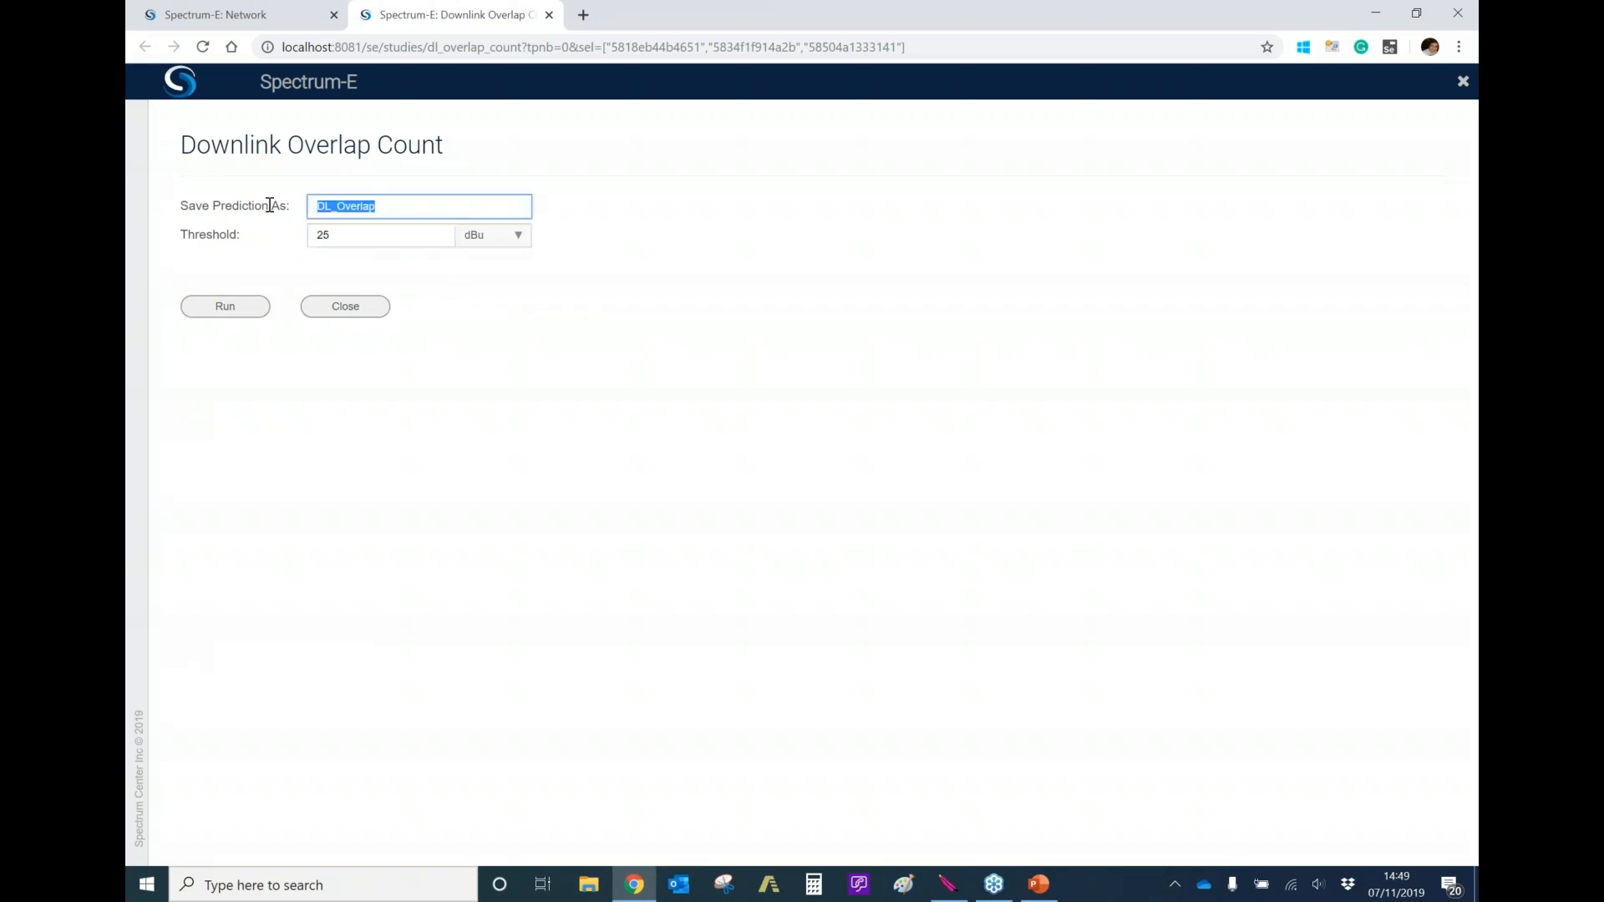
{"action": "type", "text": "OverlapcountAll"}
{"action": "left_click", "coordinate": [252, 311]}
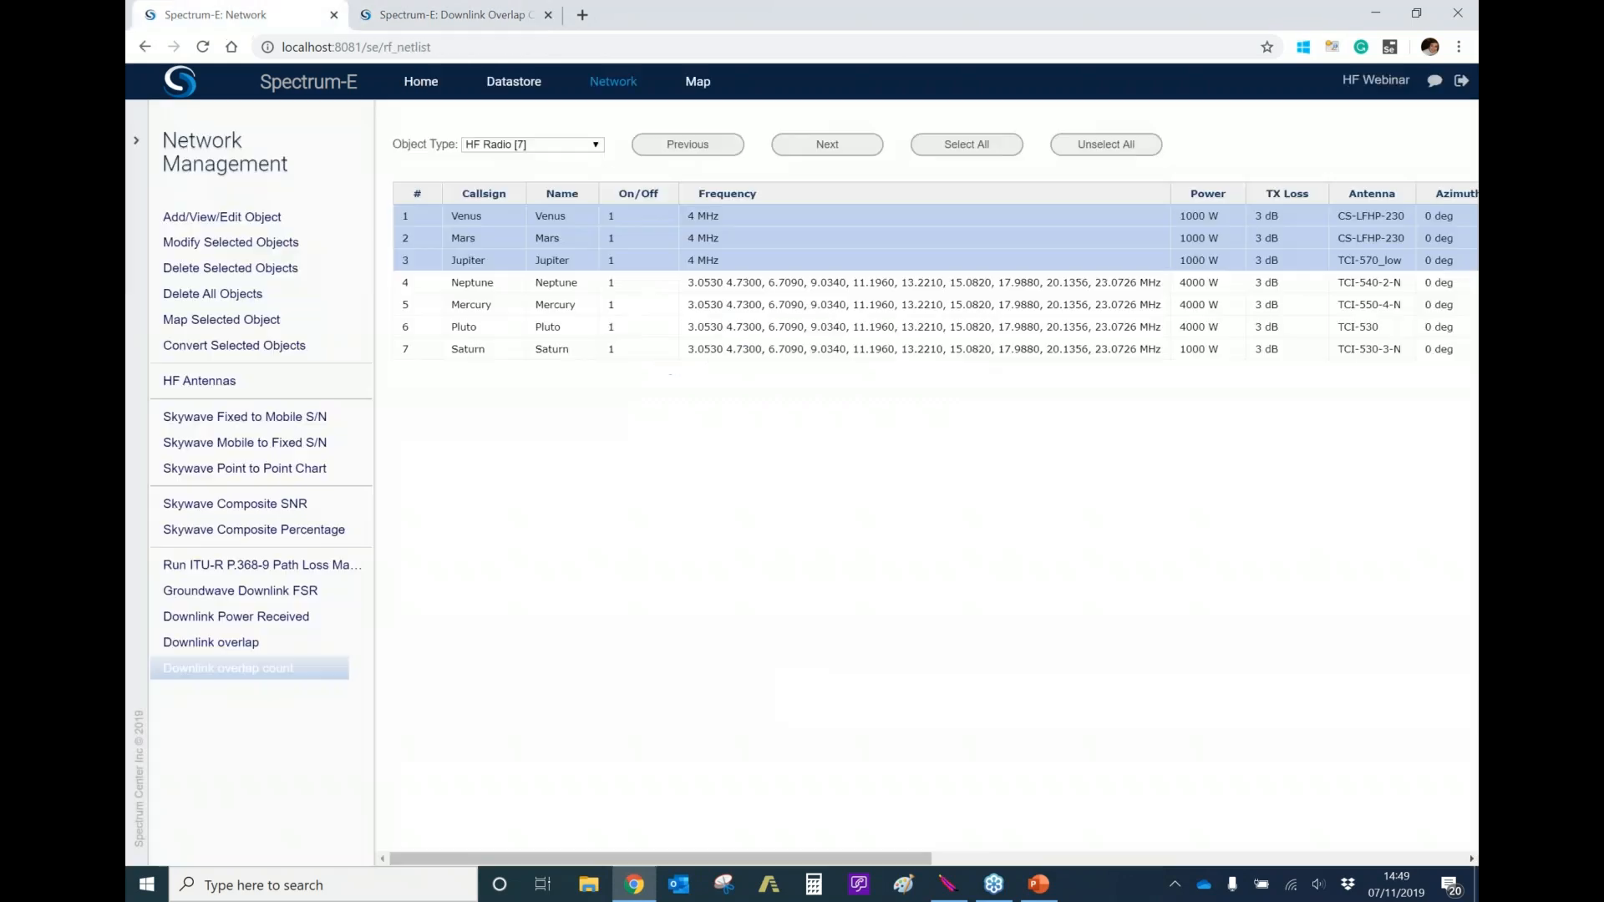
{"action": "left_click", "coordinate": [697, 83]}
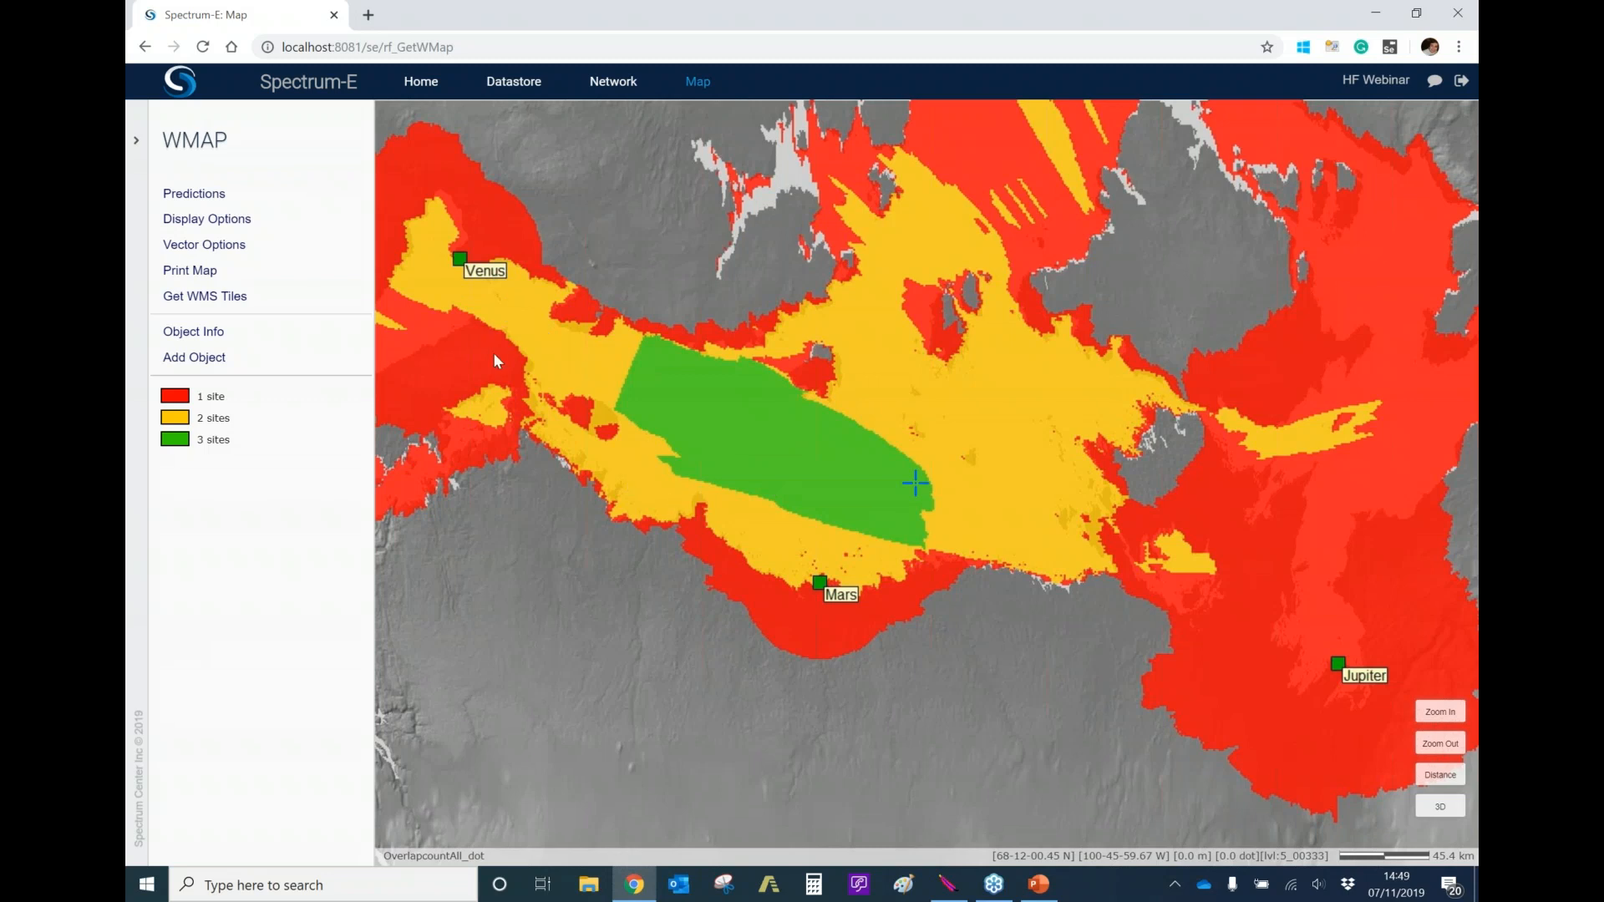
{"action": "scroll", "coordinate": [989, 628], "scroll_direction": "down", "scroll_amount": 1}
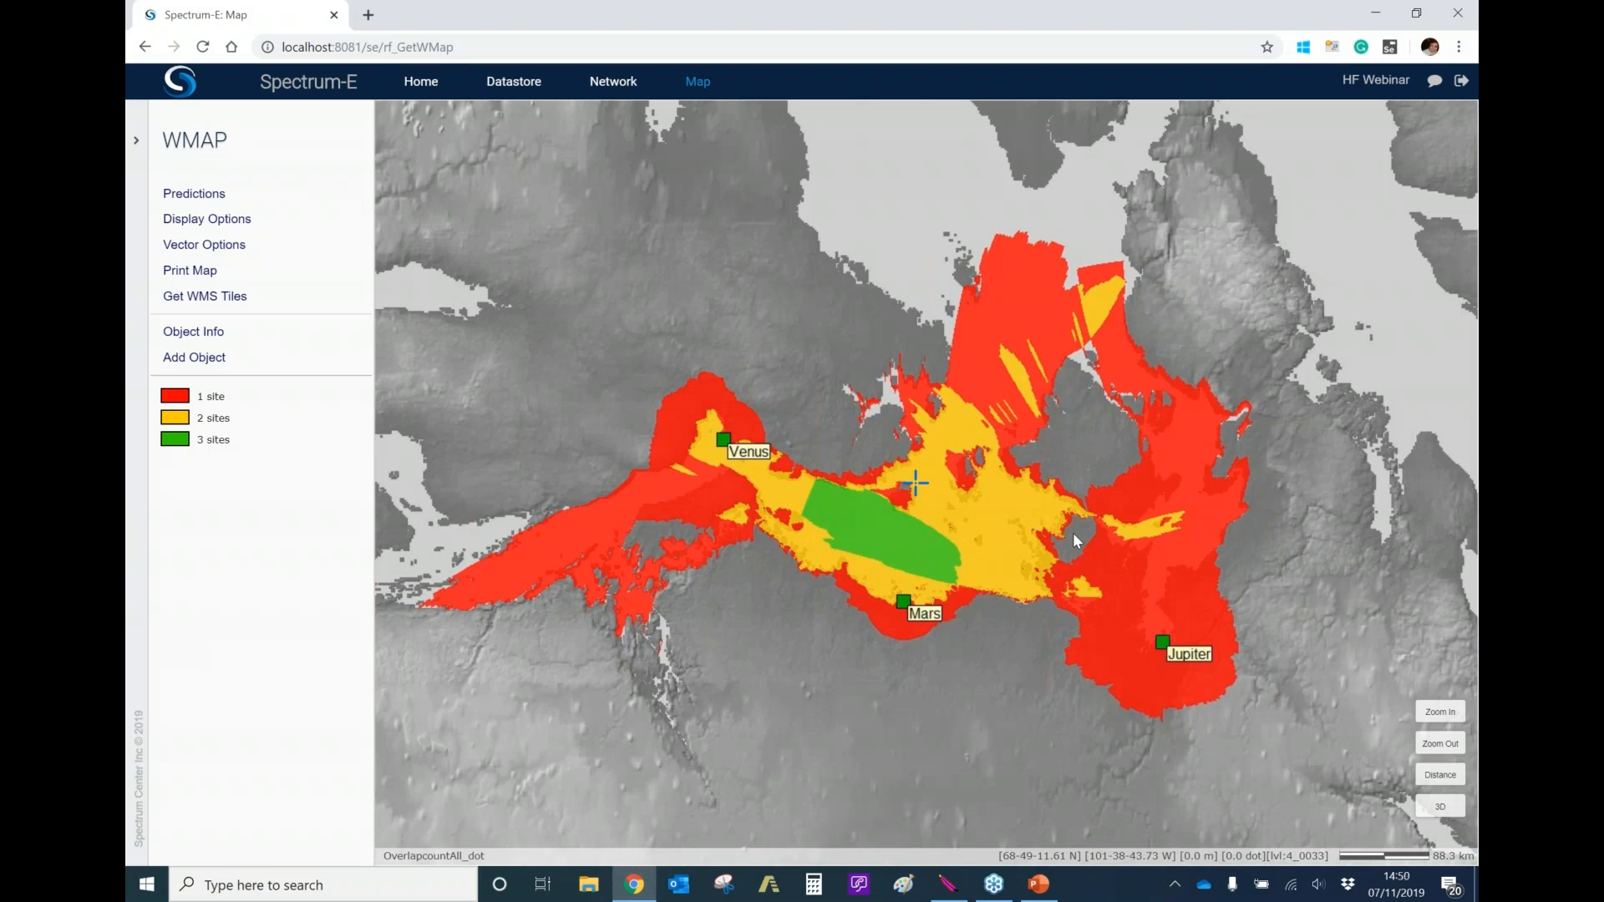
{"action": "left_click", "coordinate": [625, 87]}
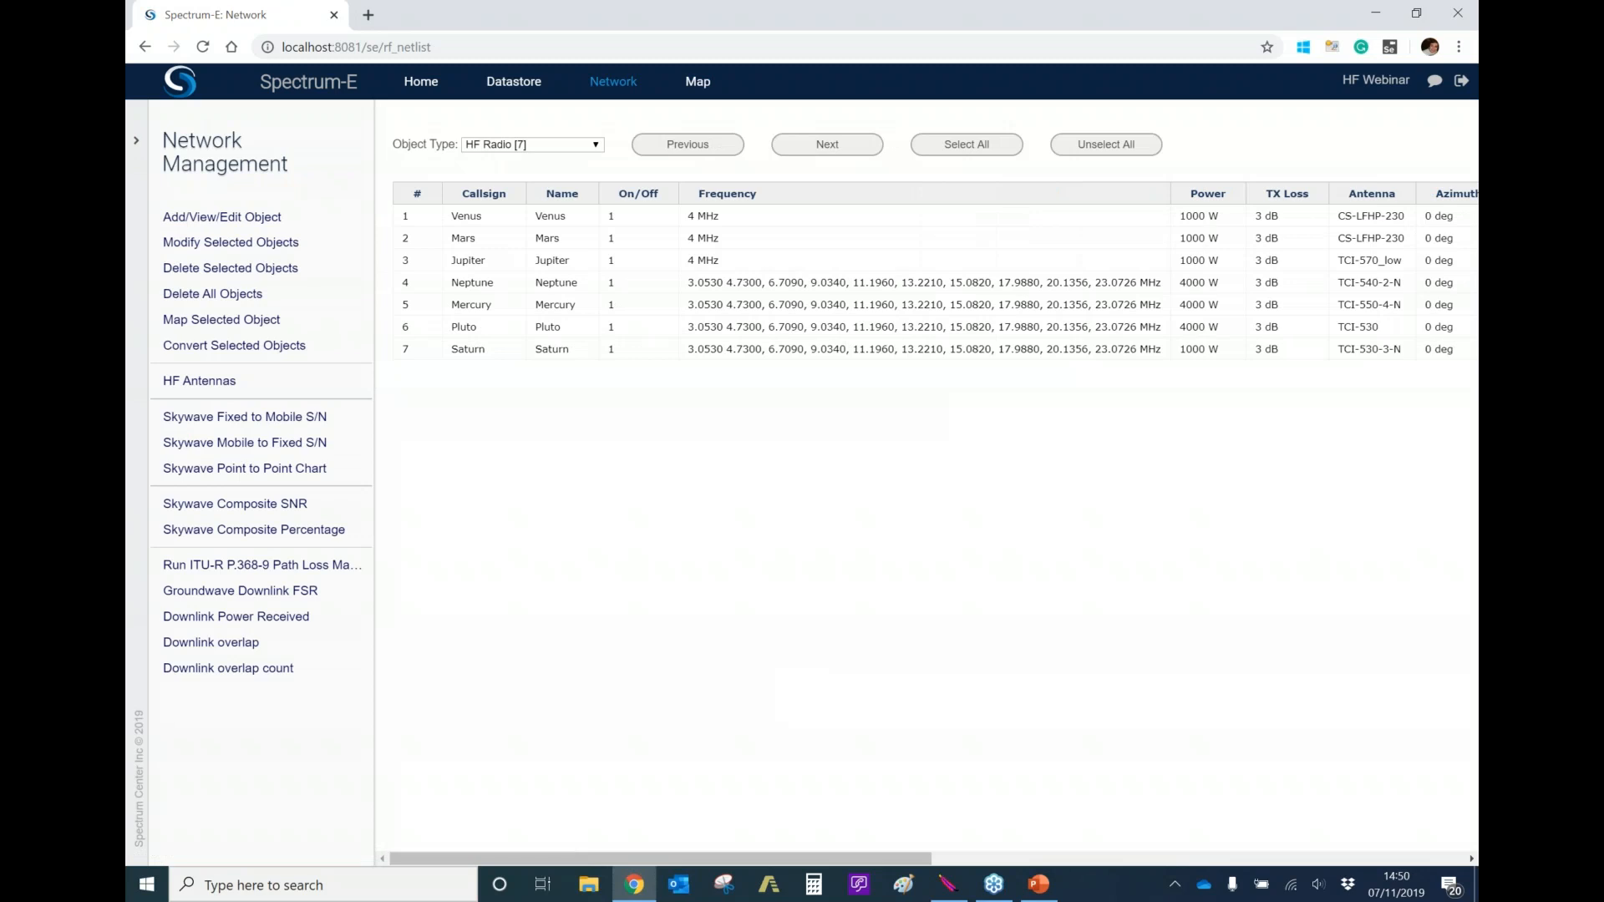
{"action": "left_click", "coordinate": [332, 642]}
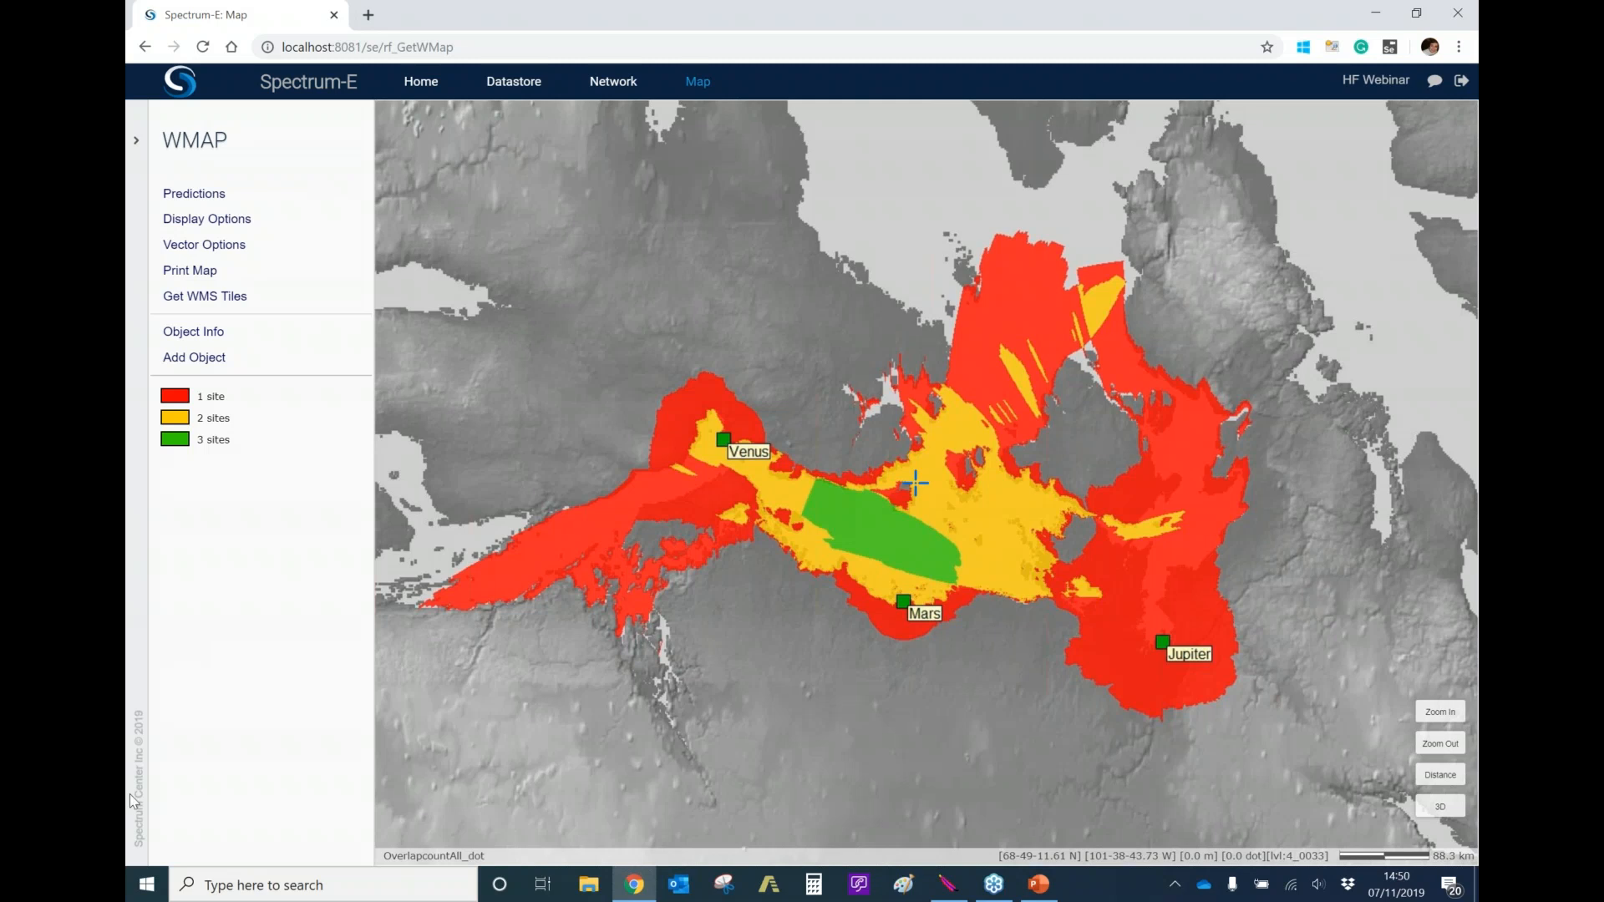
{"action": "key", "text": "alt+Tab"}
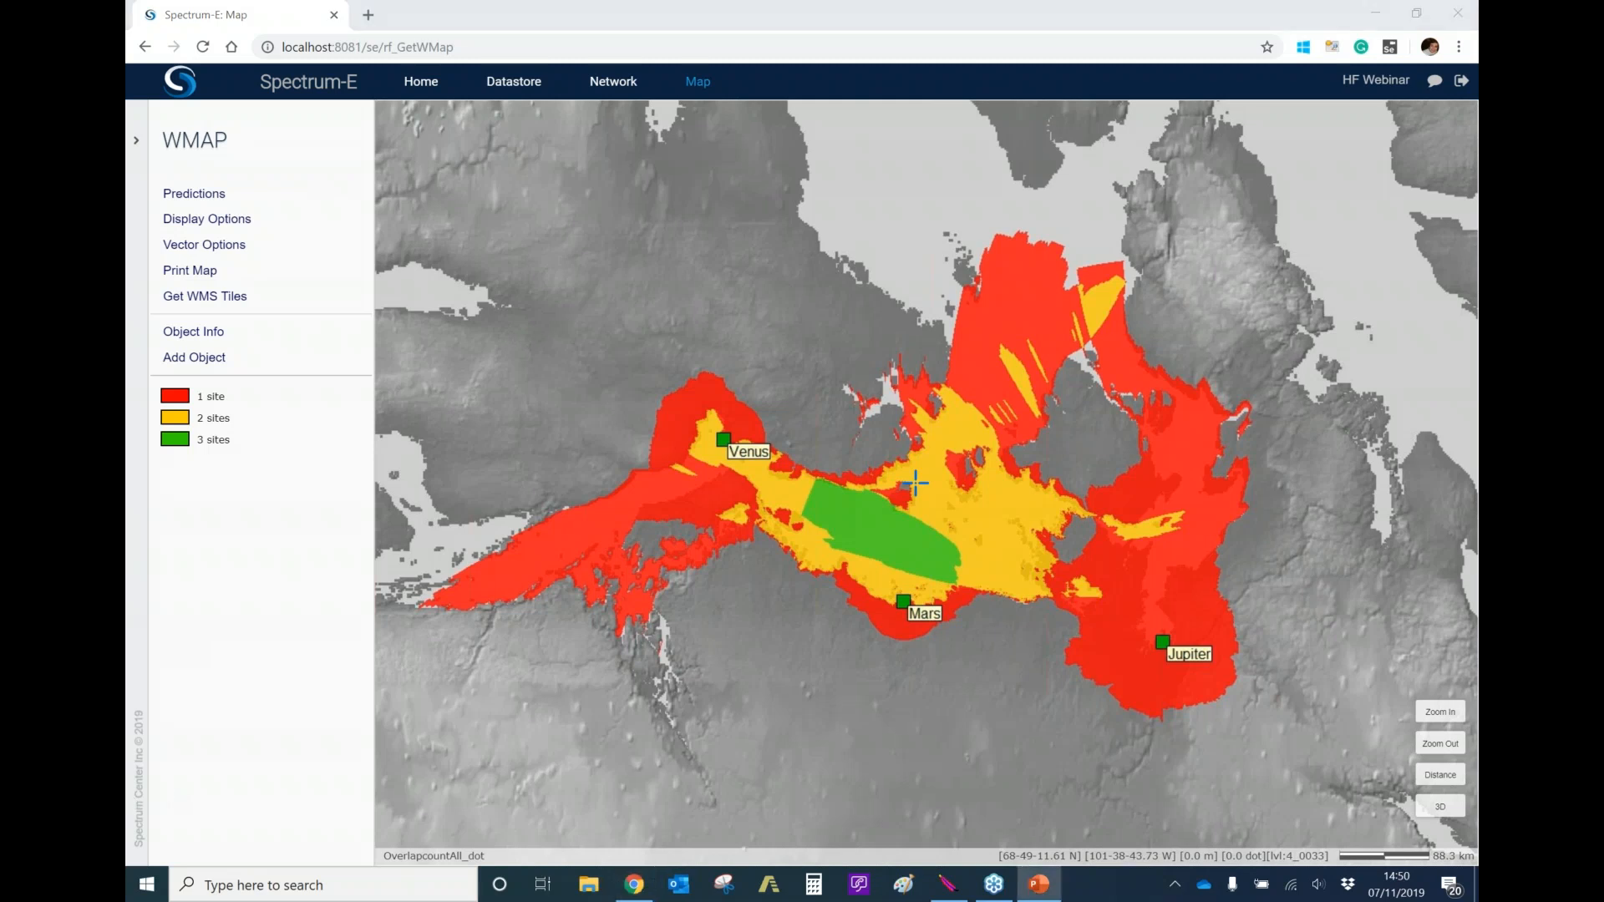